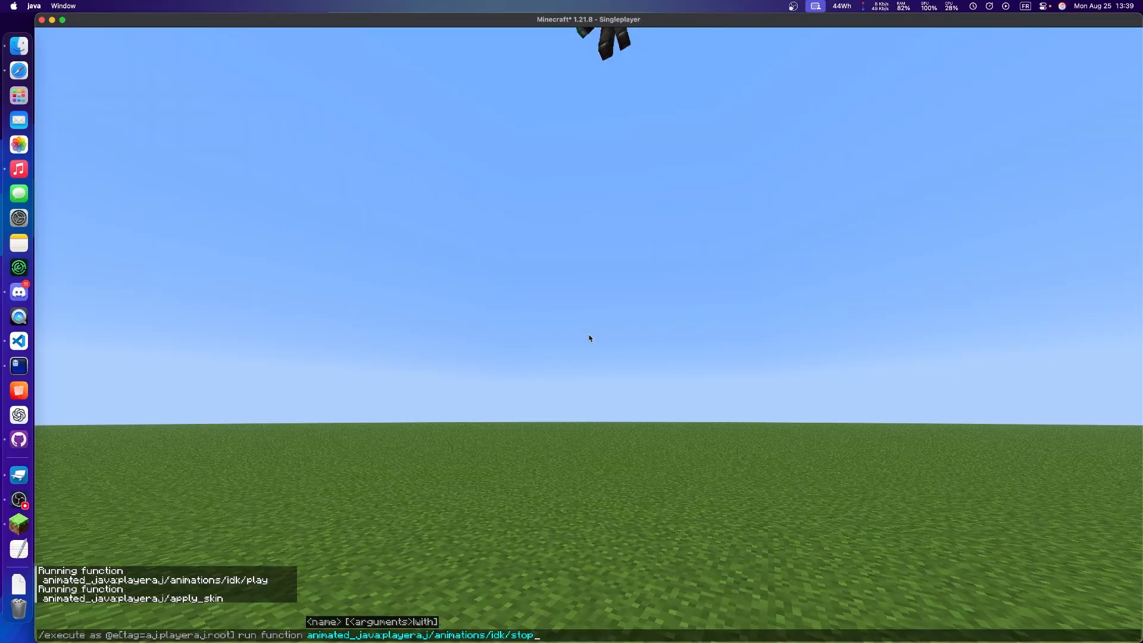
# Run the function animated_java:playeraj/animations/idk/play as the entity tagged aj.playeraj.root.
pyautogui.press('Return')
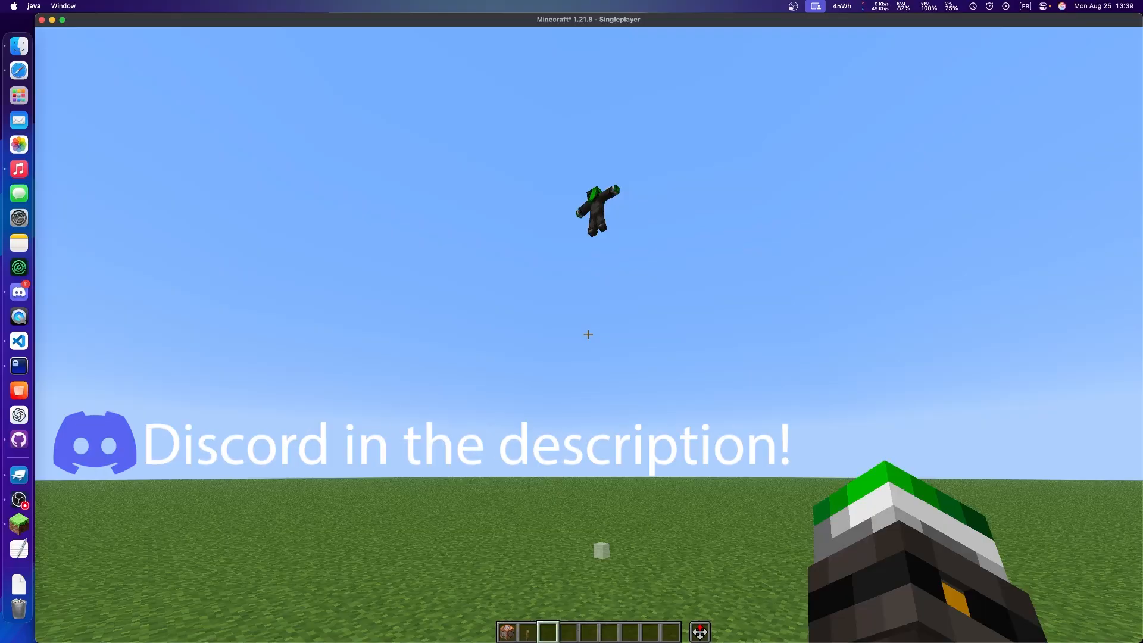
pyautogui.press('t')
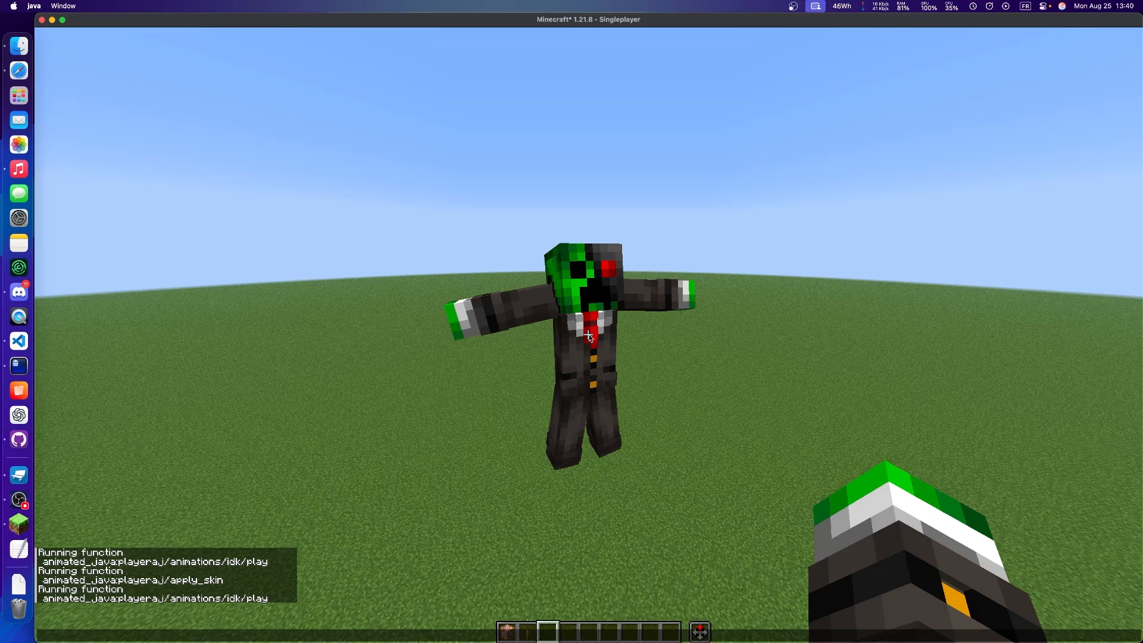
pyautogui.press('Escape')
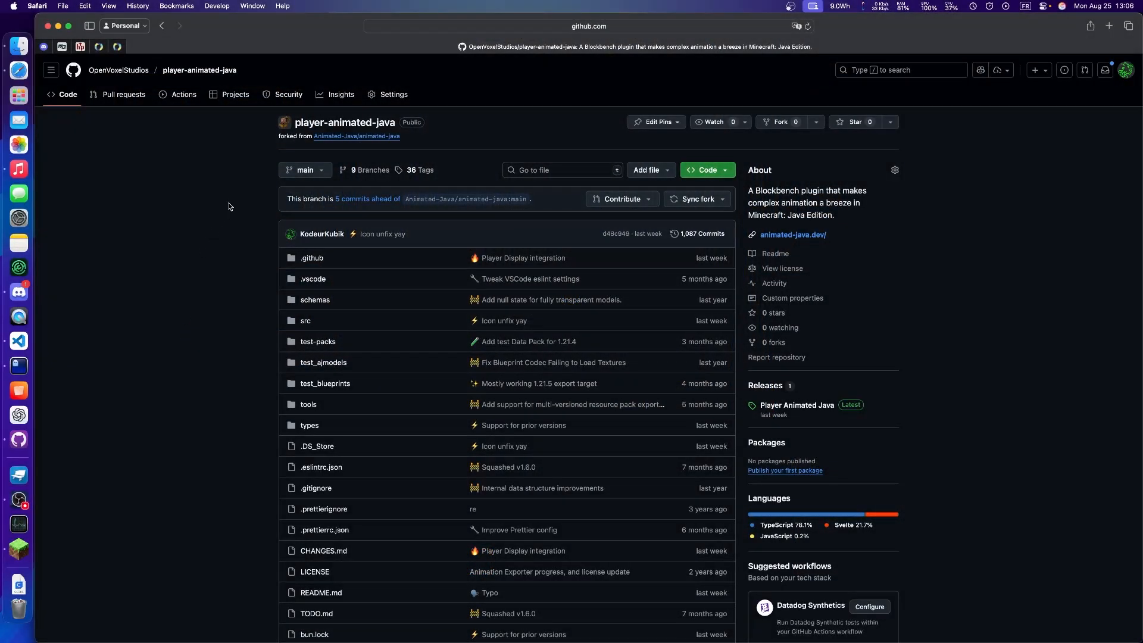
# Examine the player-animated-java repository page, including its address, the project it is forked from and the README side note.
pyautogui.click(399, 32)
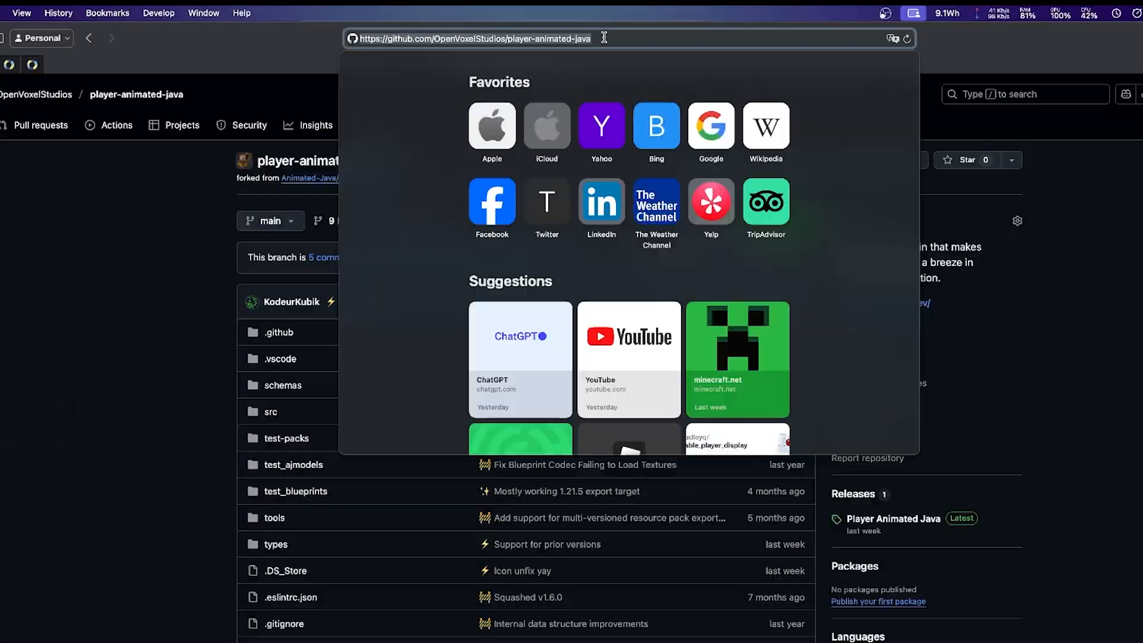
pyautogui.click(187, 172)
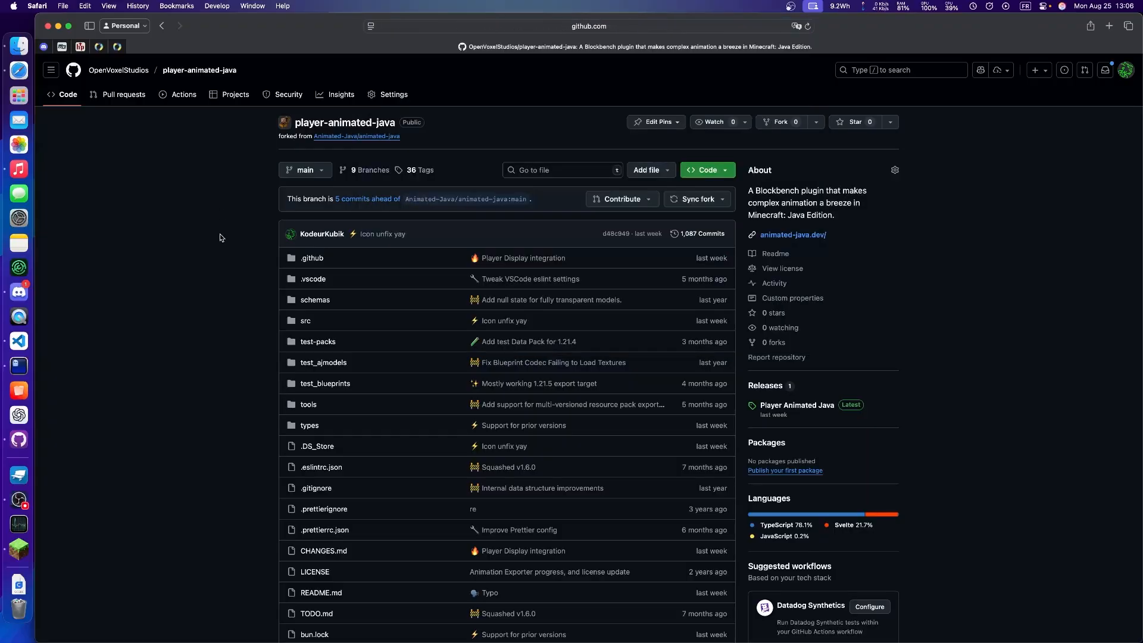
pyautogui.scroll(-1, 303, 132)
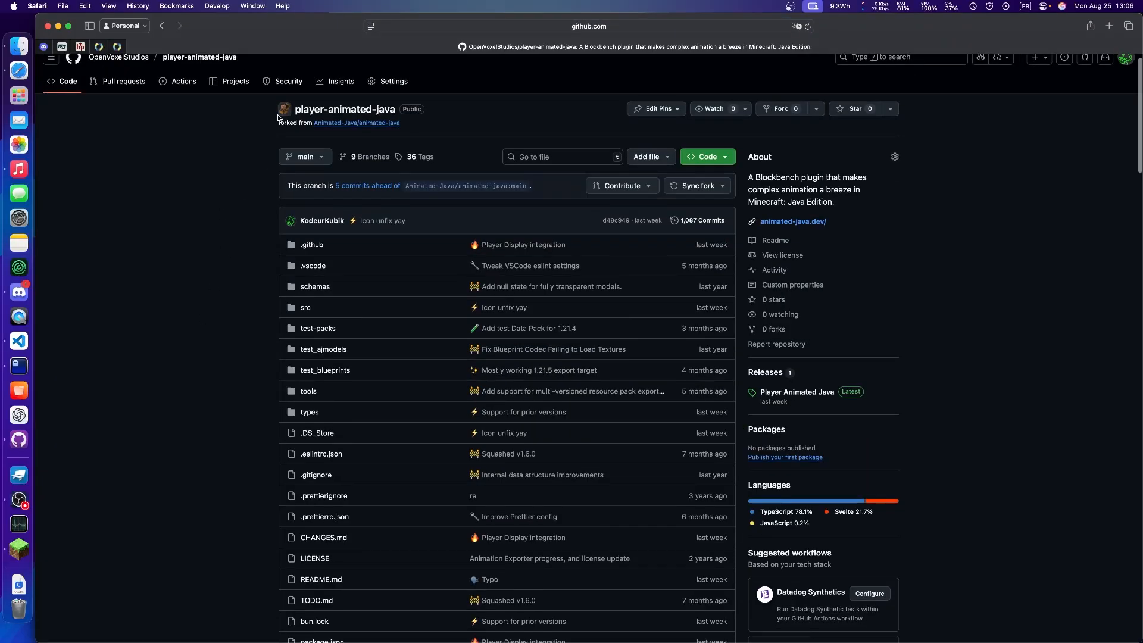
pyautogui.keyDown('ctrl'); pyautogui.scroll(5, 302, 131); pyautogui.keyUp('ctrl')
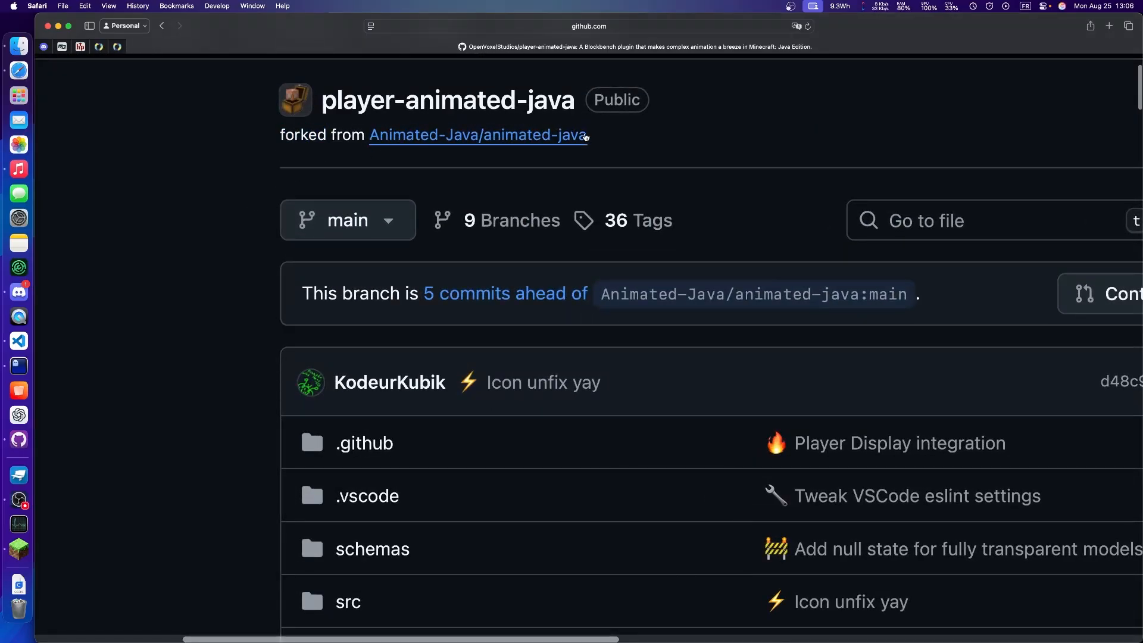
pyautogui.keyDown('ctrl'); pyautogui.scroll(-5, 585, 136); pyautogui.keyUp('ctrl')
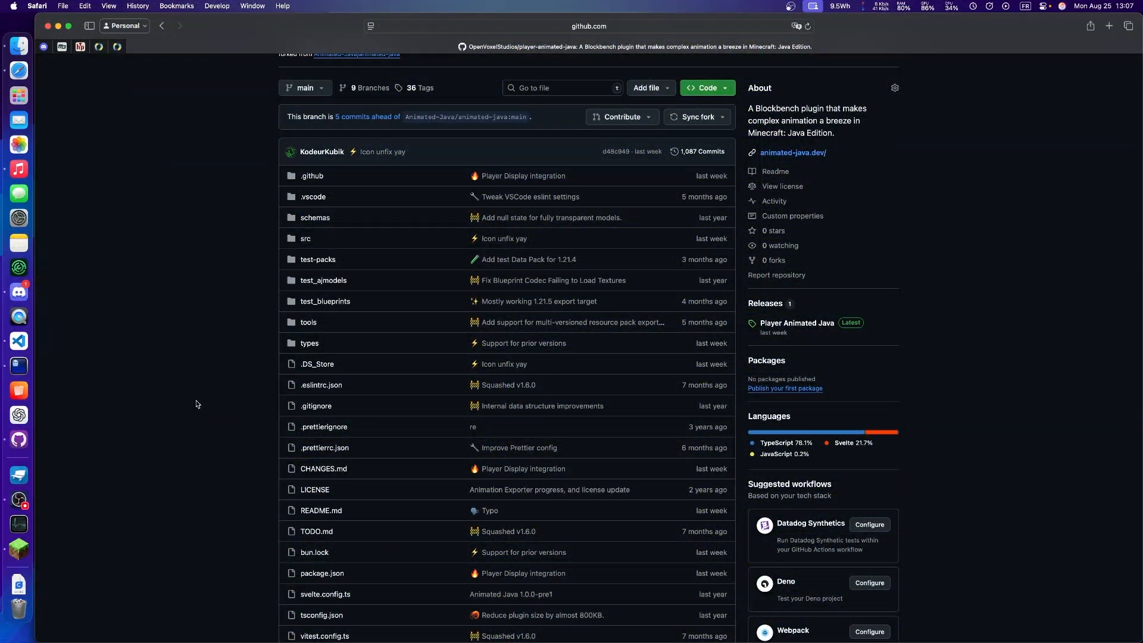
pyautogui.scroll(-10, 187, 427)
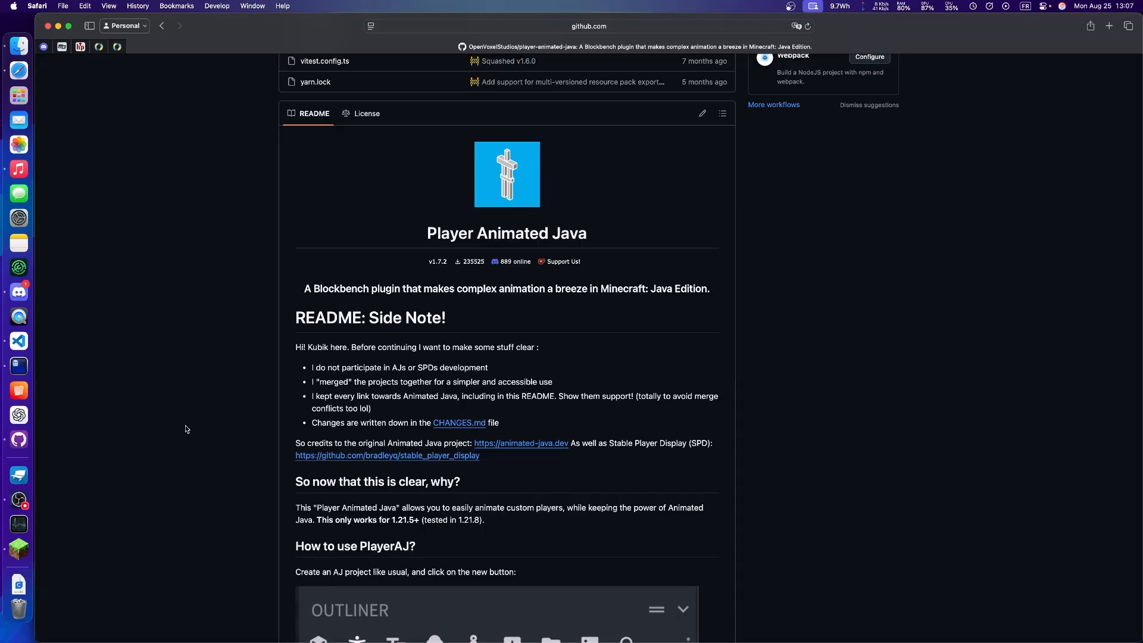
pyautogui.moveTo(298, 319); pyautogui.dragTo(443, 317)
pyautogui.click(425, 330)
pyautogui.scroll(-4, 425, 330)
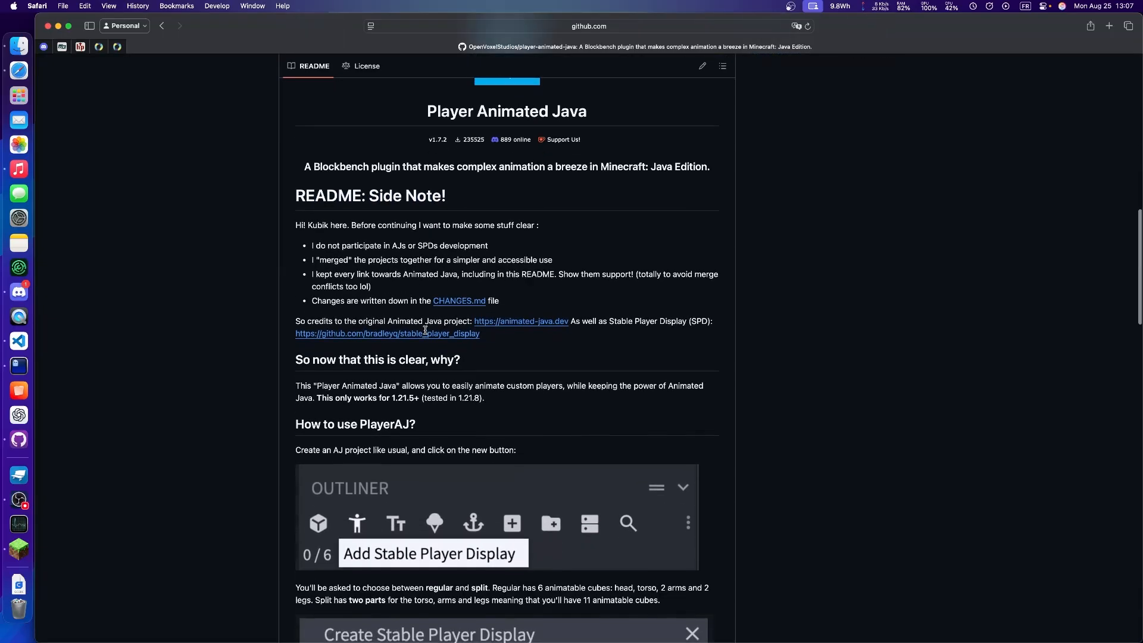
# Copy the plugin download link from the README section "How to install Player Animated Java?".
pyautogui.scroll(-10, 448, 354)
pyautogui.scroll(-12, 448, 354)
pyautogui.keyDown('ctrl'); pyautogui.scroll(5, 287, 234); pyautogui.keyUp('ctrl')
pyautogui.moveTo(287, 234); pyautogui.dragTo(815, 235)
pyautogui.click(815, 235)
pyautogui.hscroll(3, 815, 234)
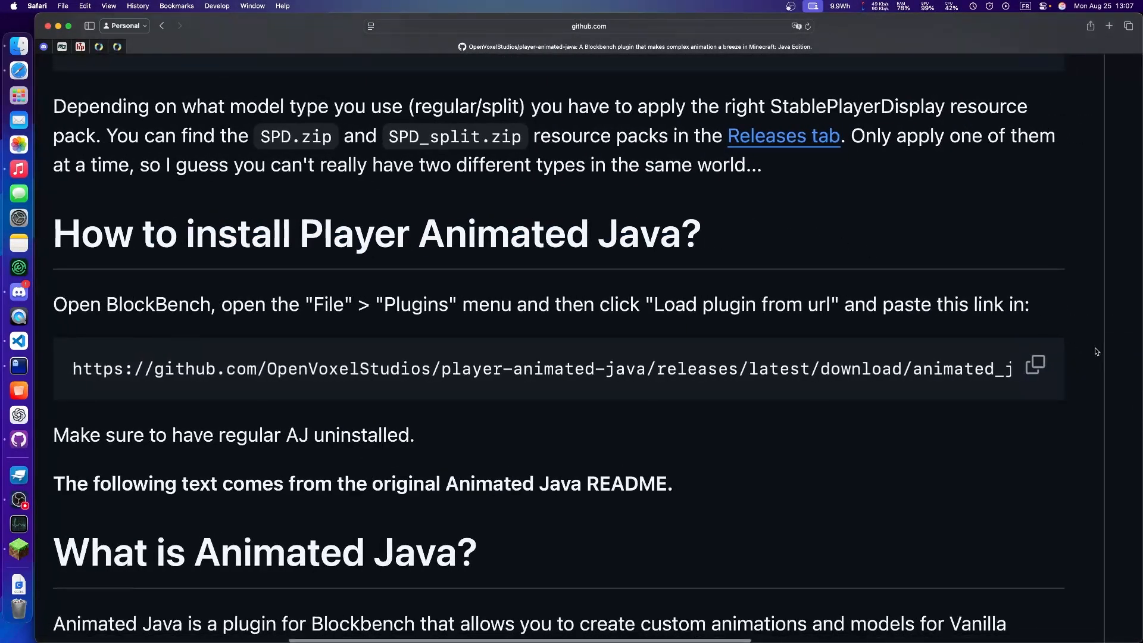
pyautogui.click(1049, 372)
# Launch Blockbench and reload the plugin from the missing FFmpeg notice.
pyautogui.hotkey('ctrl', 'Right')
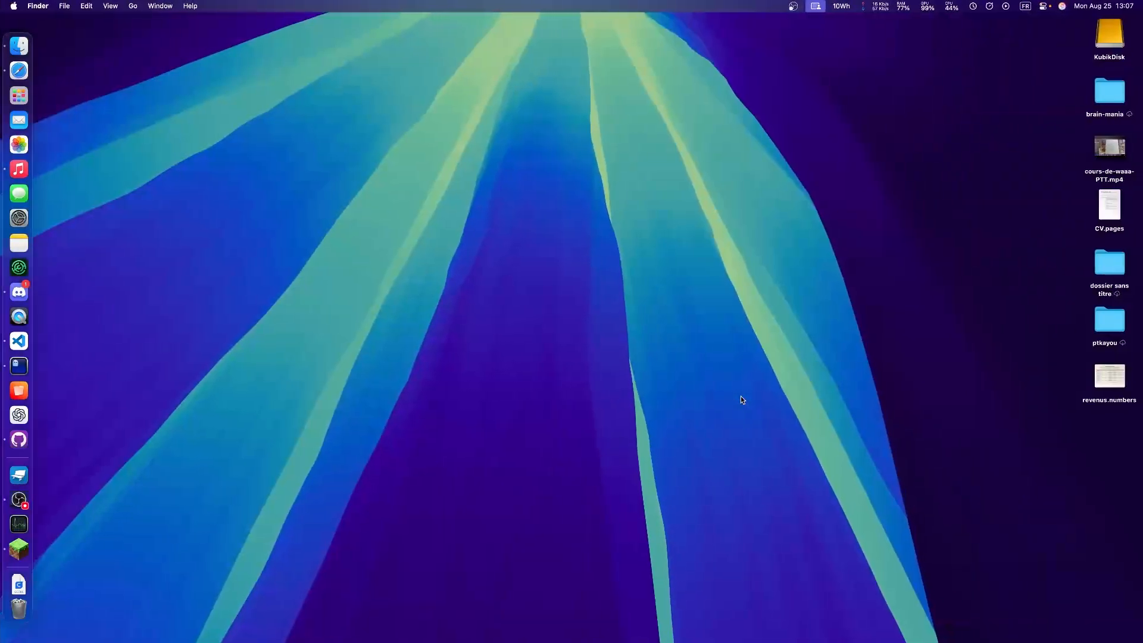
pyautogui.hotkey('alt', 'space')
pyautogui.write('block')
pyautogui.press('Return')
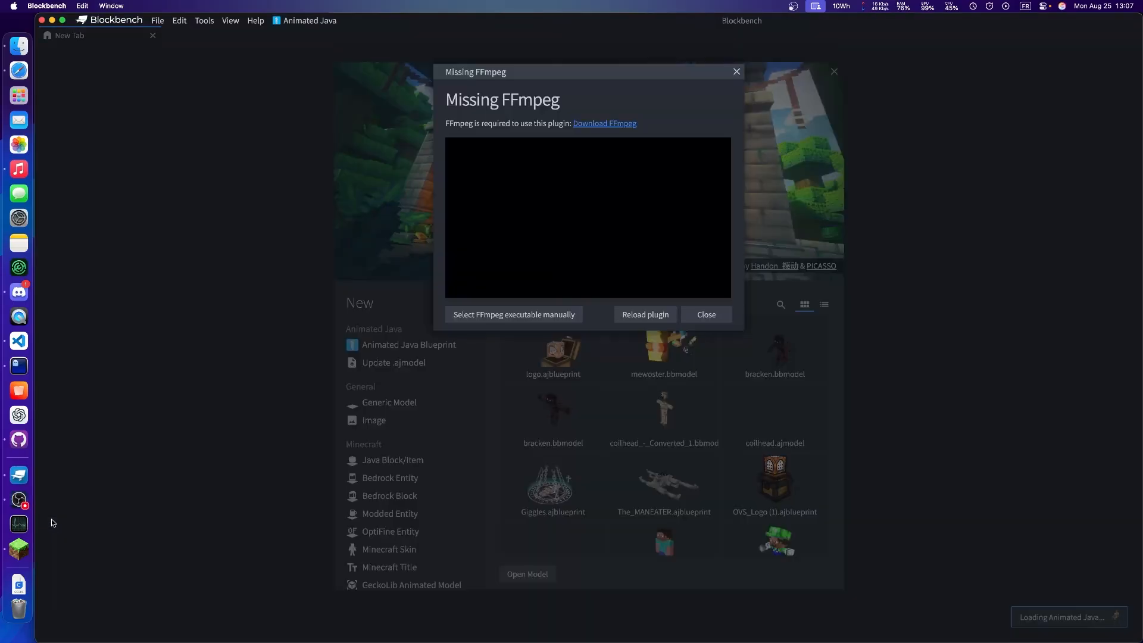
pyautogui.click(658, 314)
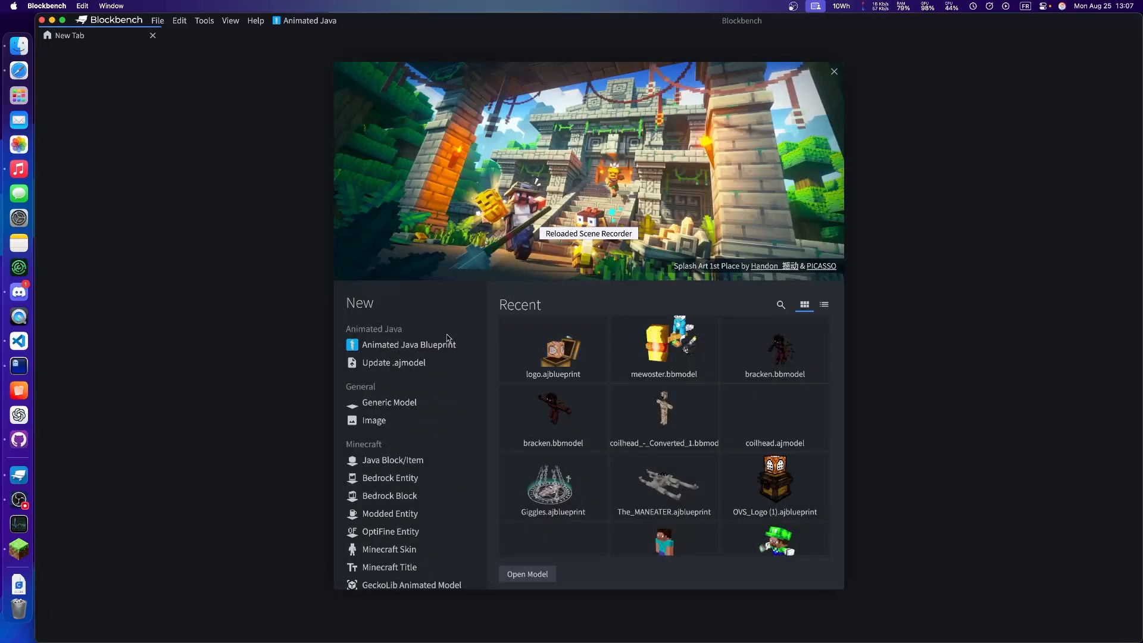
# Uninstall the regular Animated Java plugin and restart Blockbench to remove it fully.
pyautogui.click(417, 344)
pyautogui.click(158, 21)
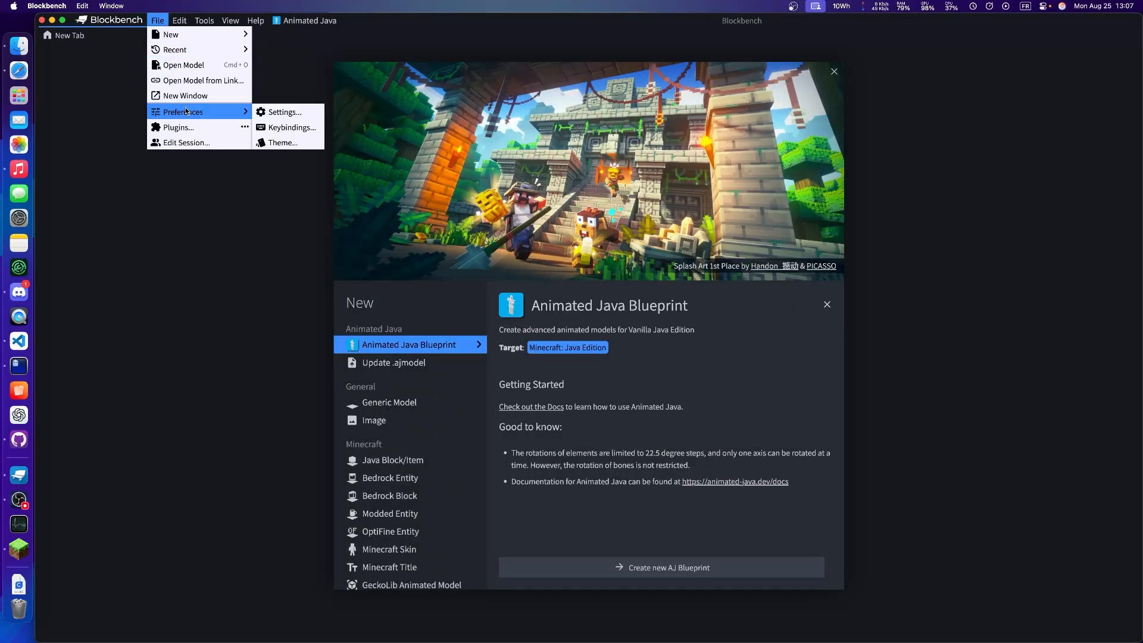
pyautogui.click(183, 127)
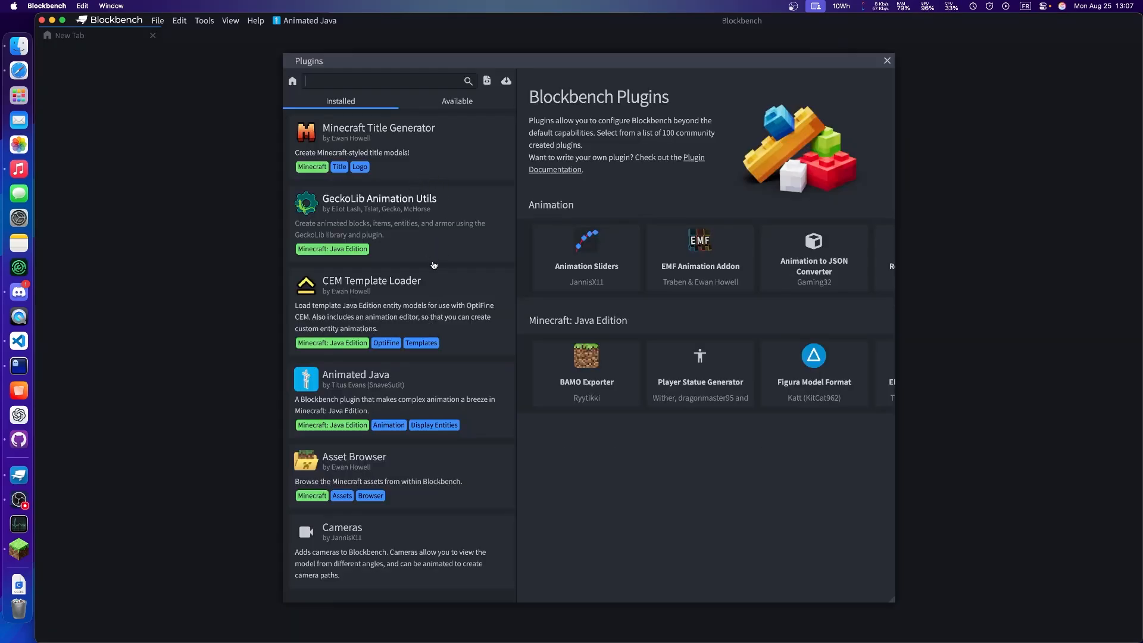
pyautogui.click(379, 387)
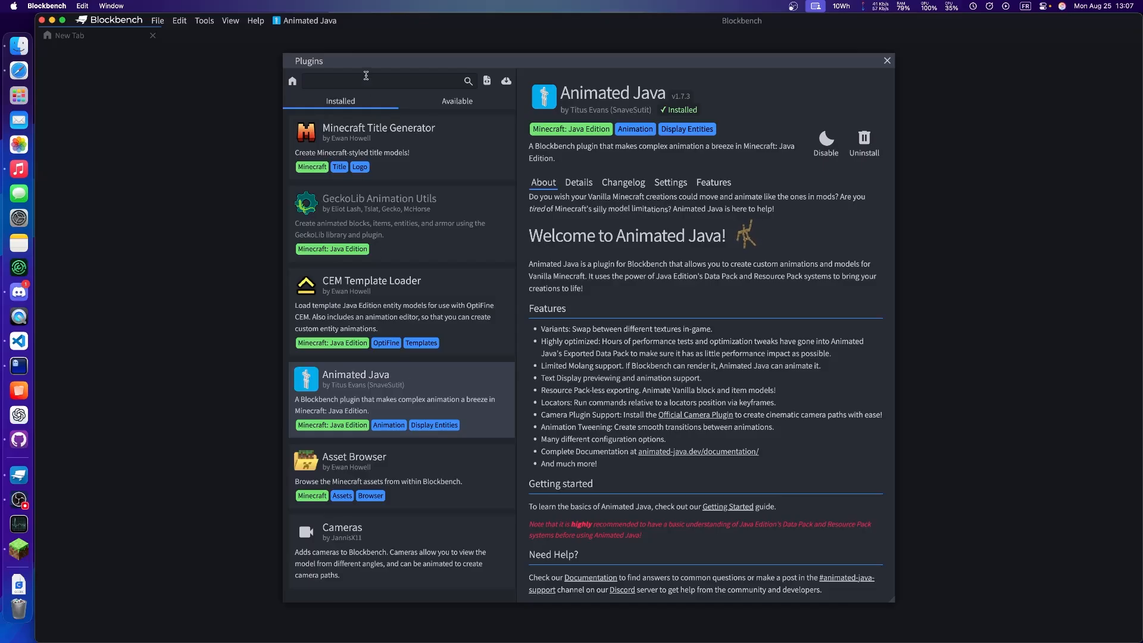
pyautogui.click(847, 131)
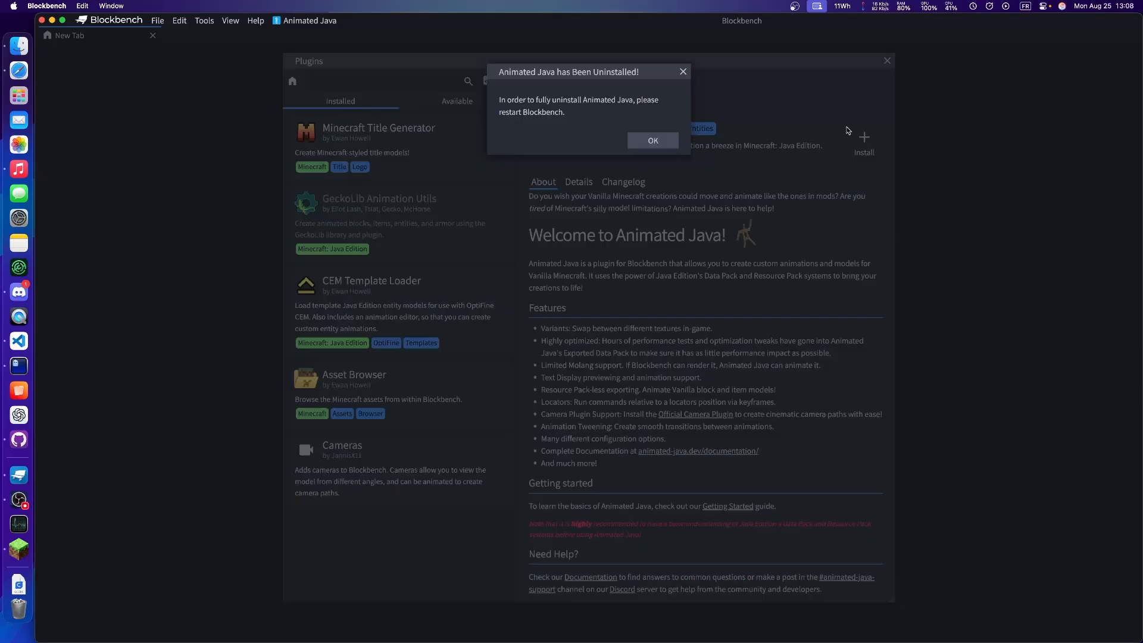
pyautogui.click(660, 141)
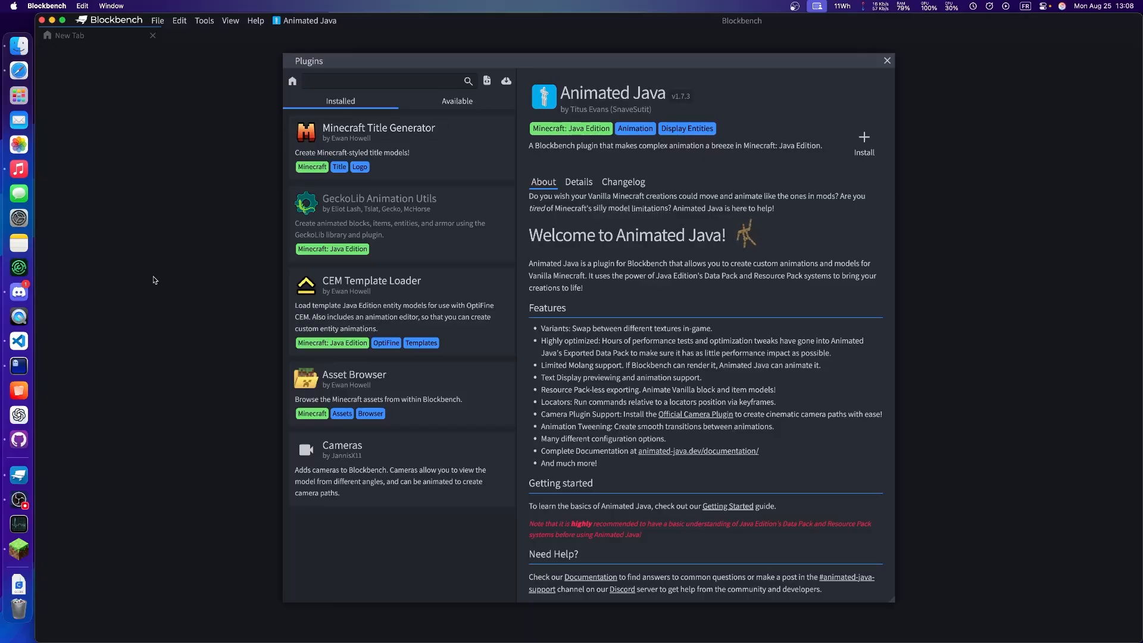
pyautogui.press('super+q')
pyautogui.click(24, 484)
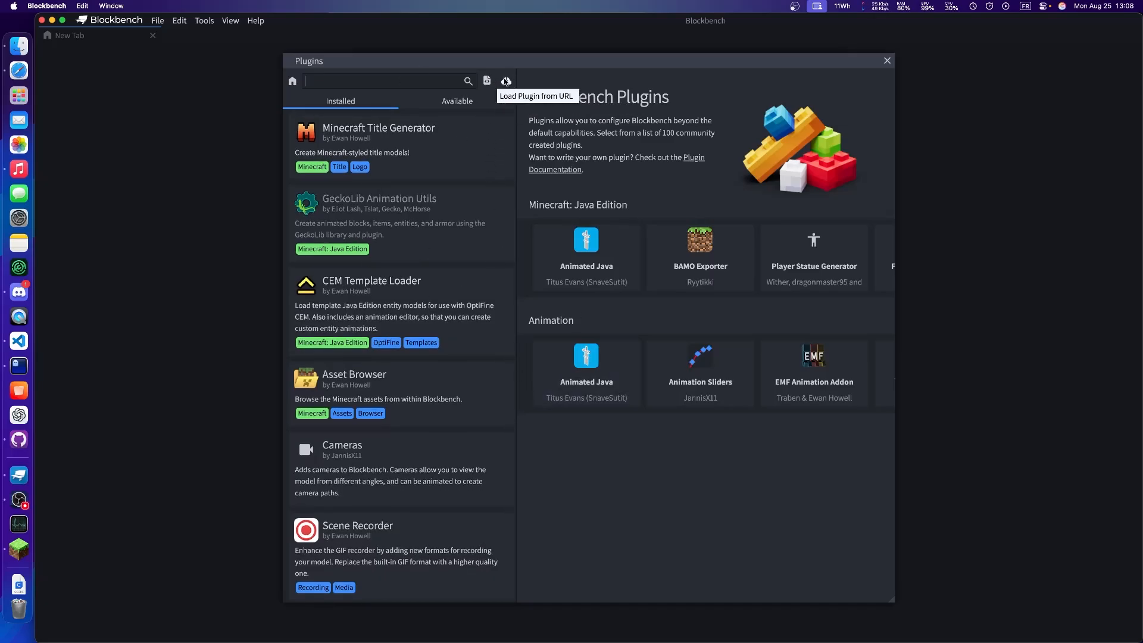
pyautogui.click(506, 81)
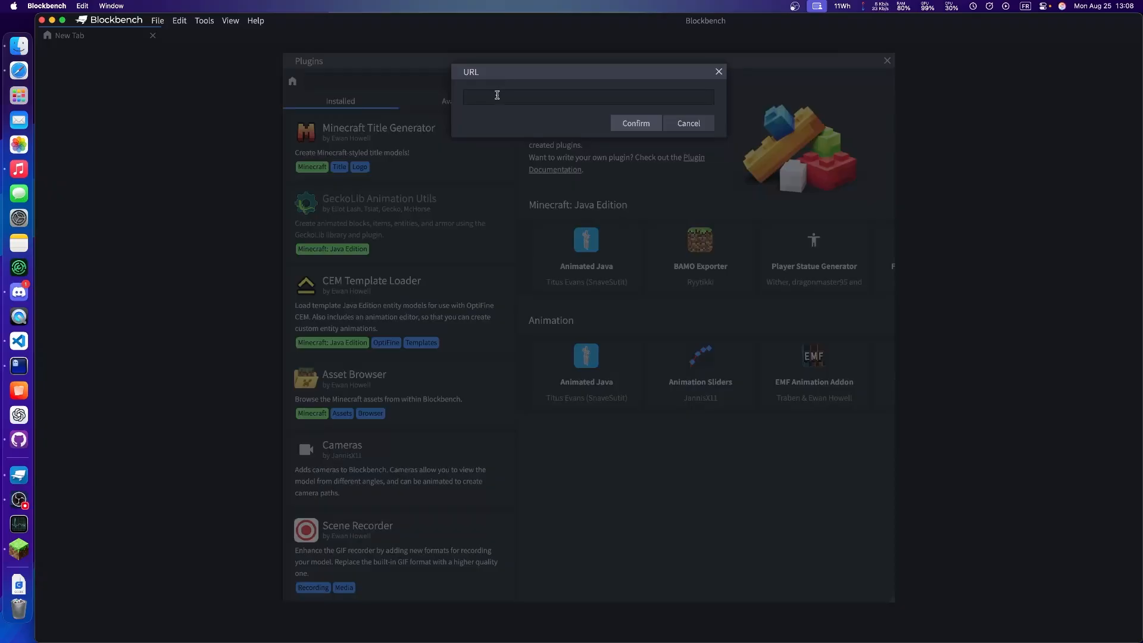
pyautogui.press('super+v')
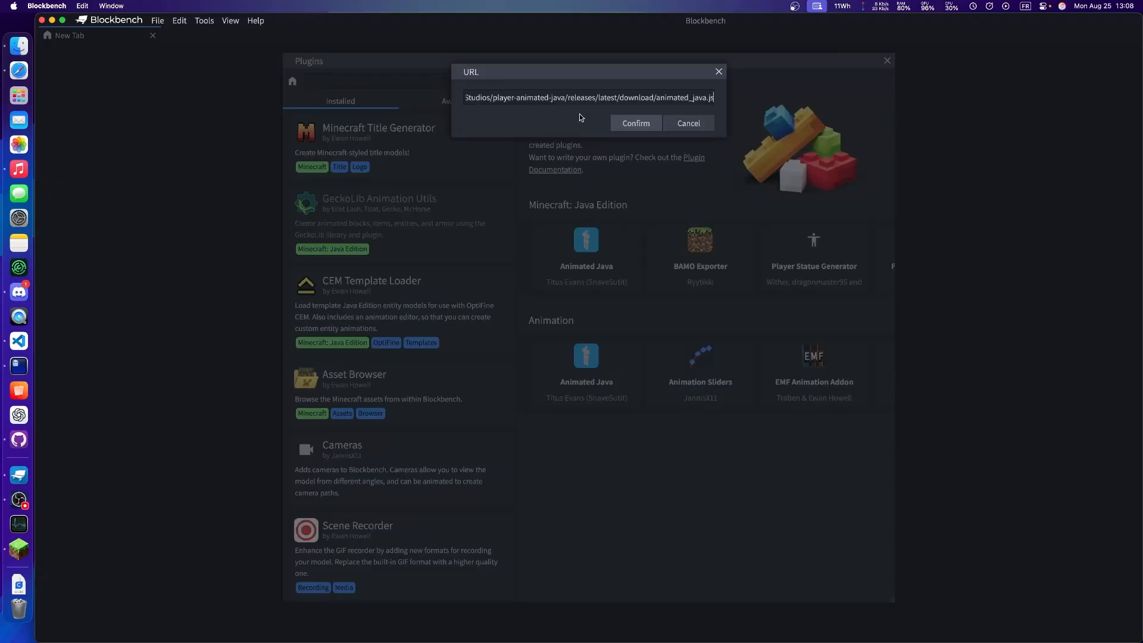
pyautogui.press('super+a')
pyautogui.press('Left')
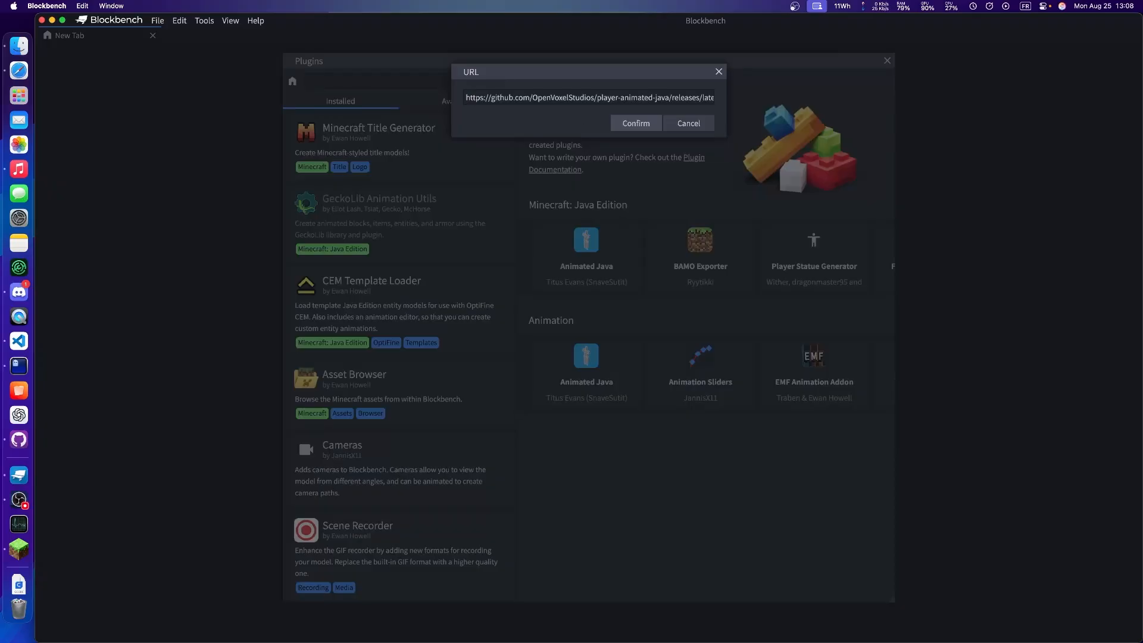
pyautogui.moveTo(489, 97); pyautogui.dragTo(593, 92)
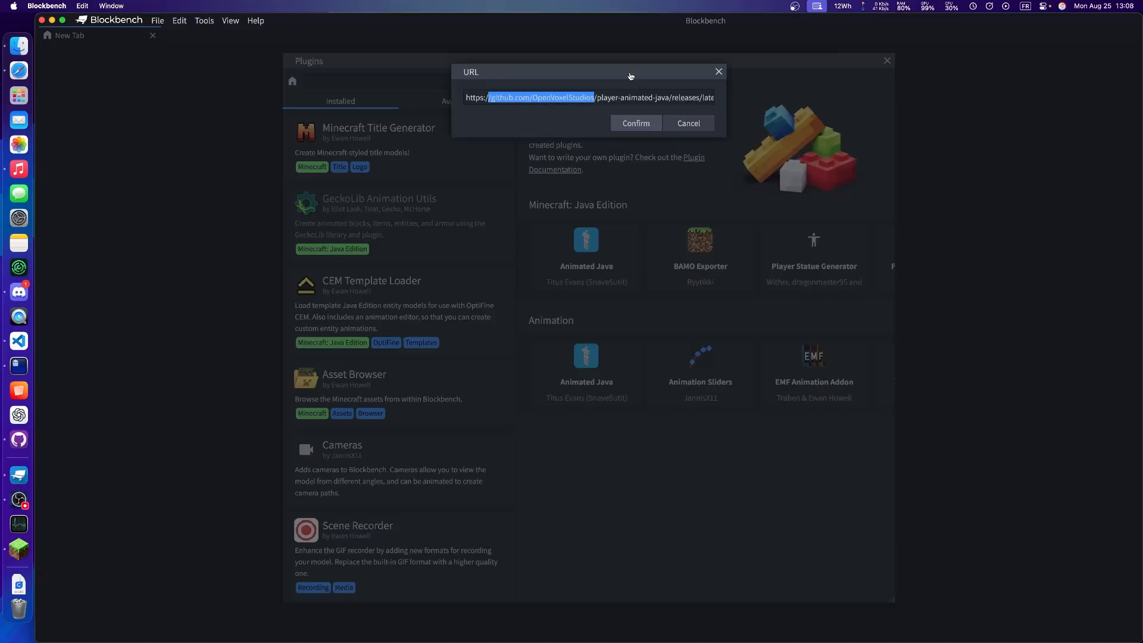
pyautogui.click(624, 93)
pyautogui.click(641, 127)
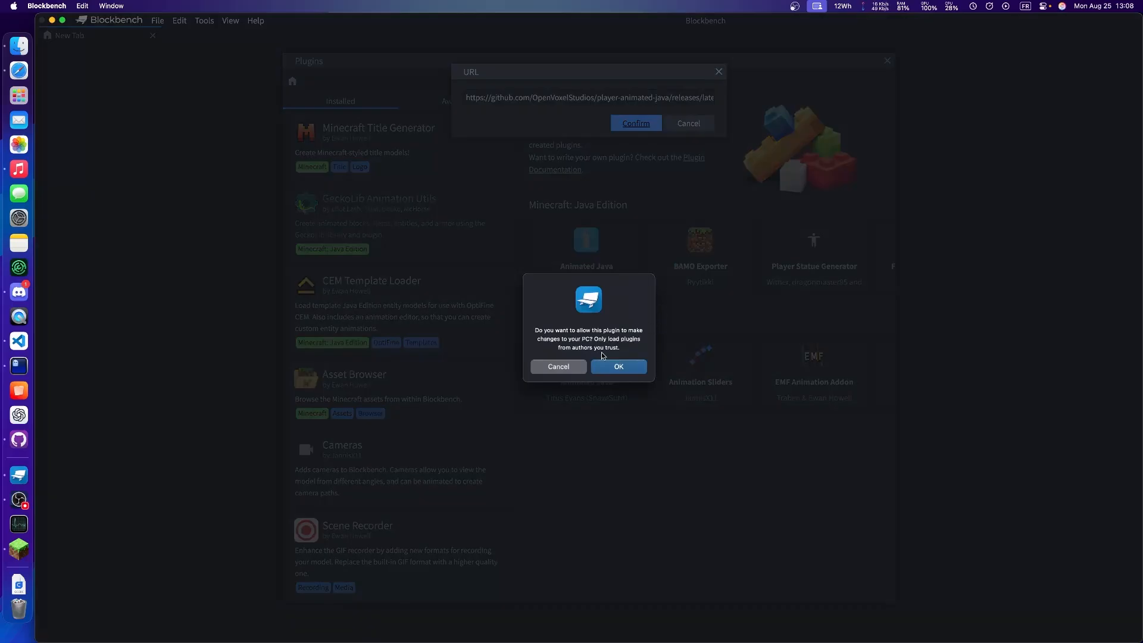
pyautogui.click(605, 370)
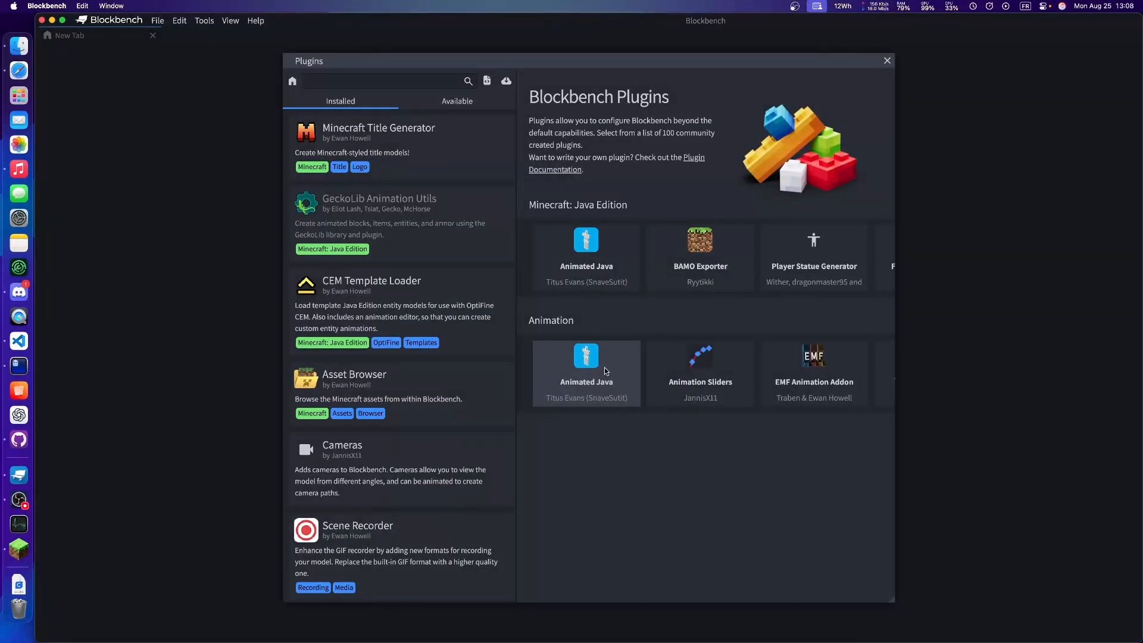
pyautogui.scroll(-10, 587, 284)
pyautogui.scroll(10, 583, 256)
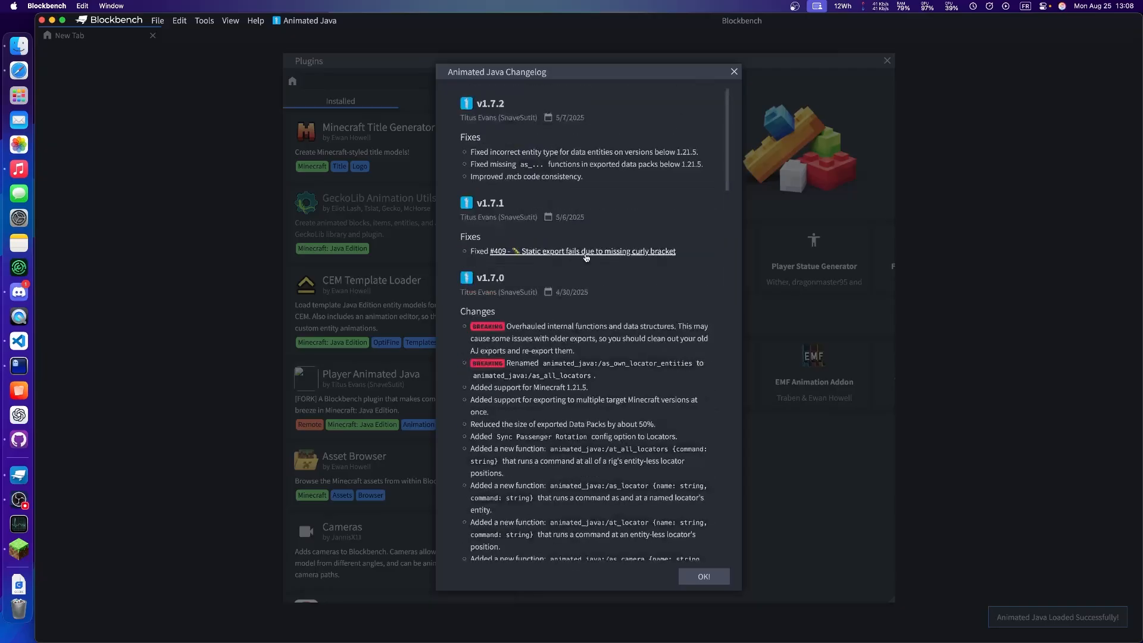
pyautogui.click(733, 72)
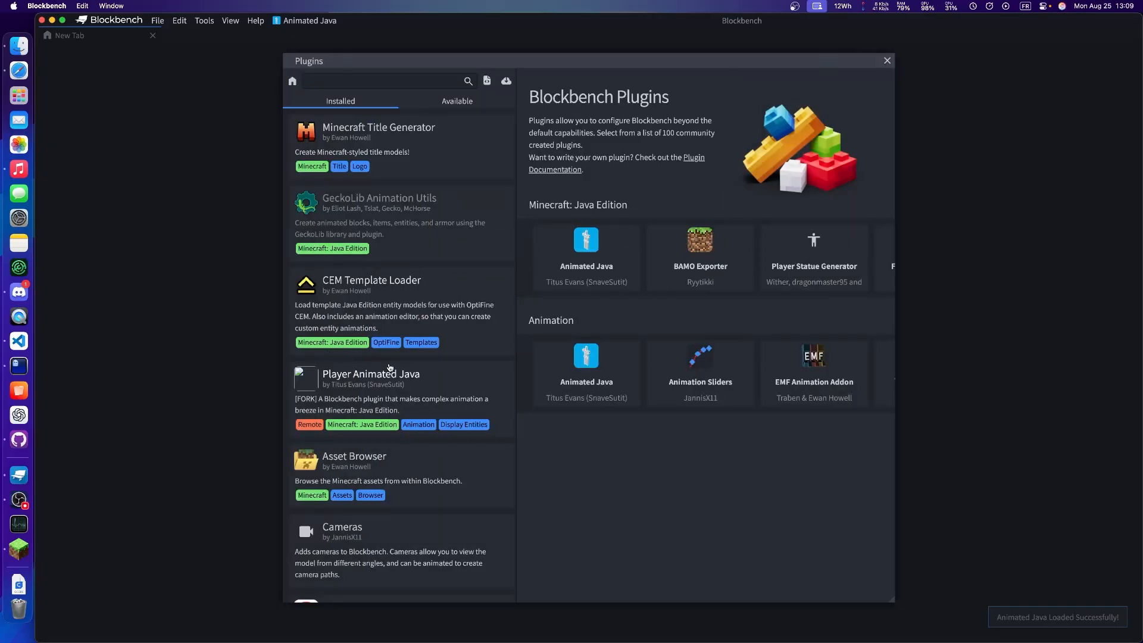
# Review the details of the installed Player Animated Java plugin and close the plugin manager.
pyautogui.click(390, 396)
pyautogui.scroll(-2, 350, 424)
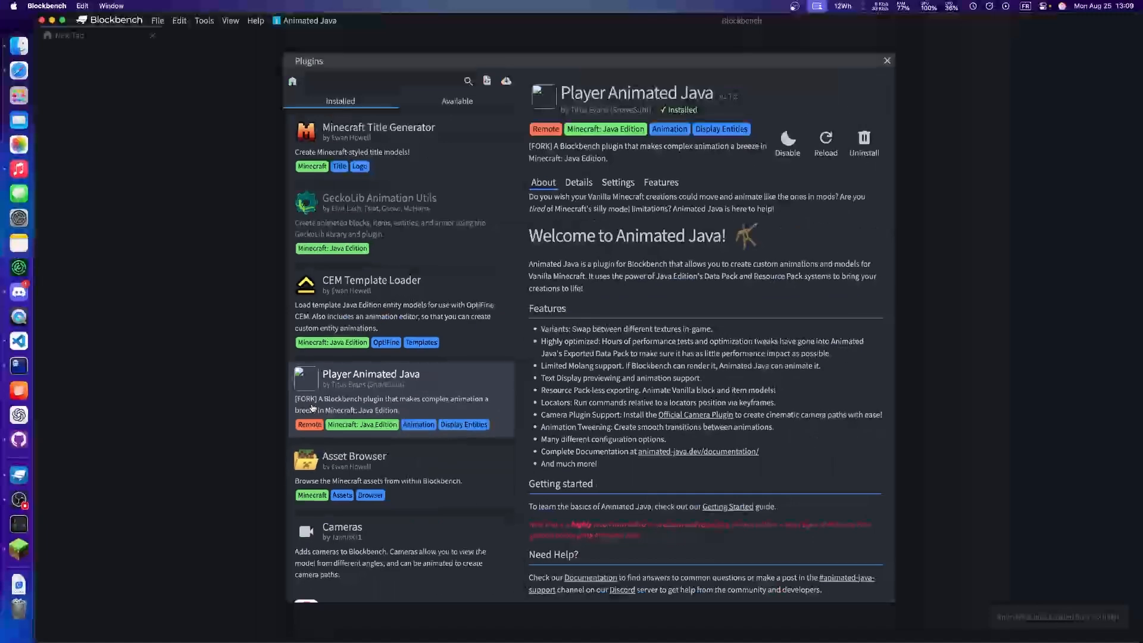
pyautogui.scroll(-2, 677, 270)
pyautogui.scroll(2, 676, 250)
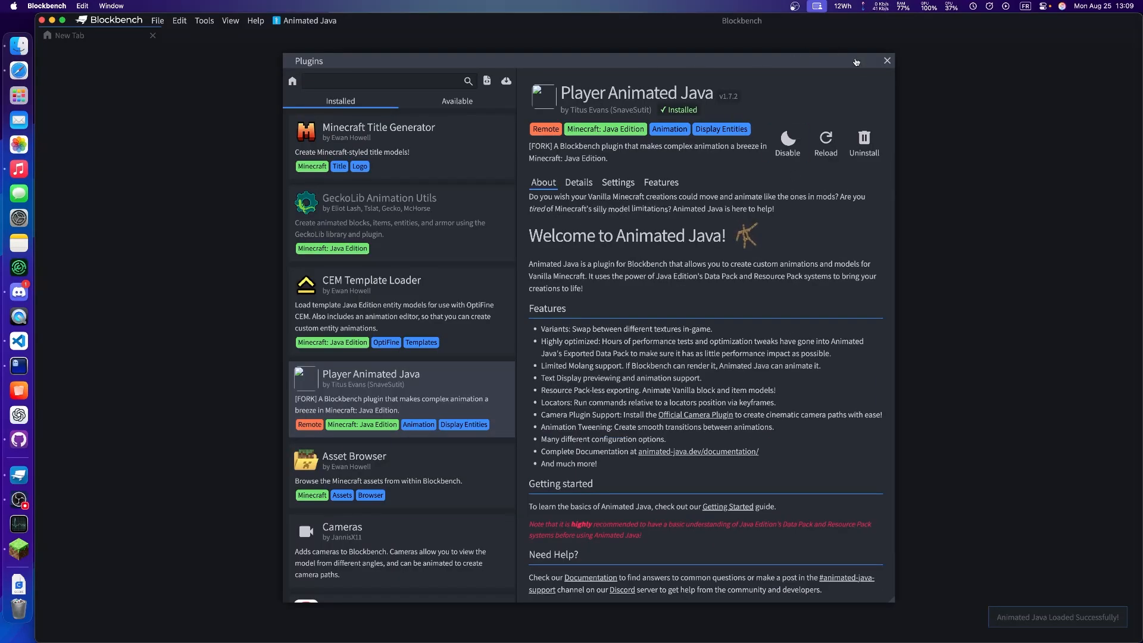
pyautogui.click(887, 61)
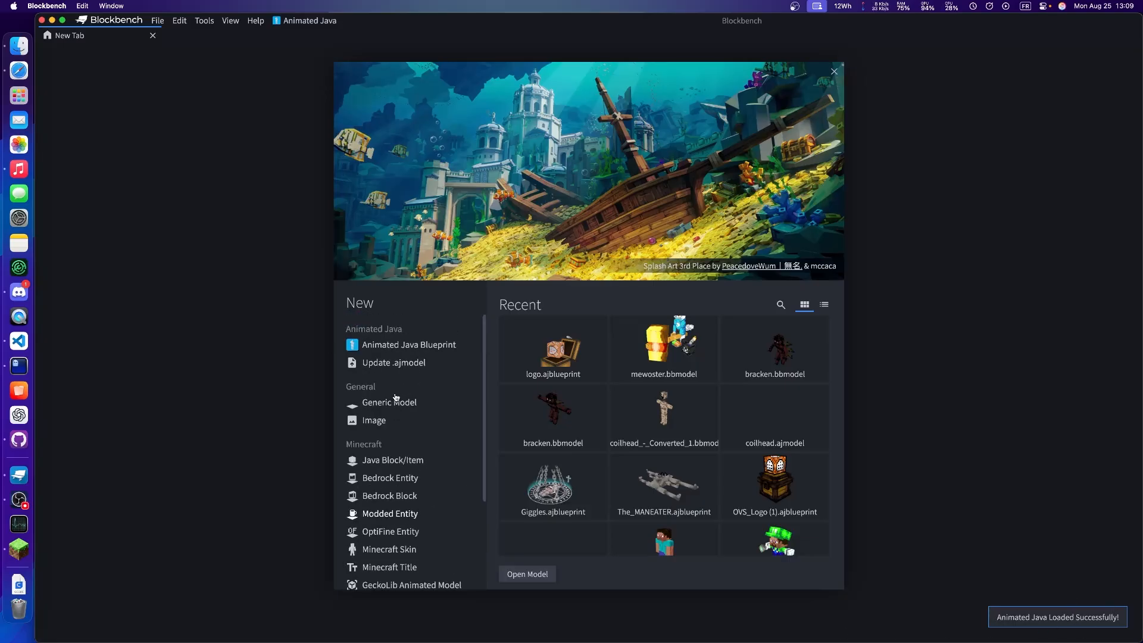
# Restart Blockbench with the new plugin installed and dismiss the missing FFmpeg notice.
pyautogui.press('super+q')
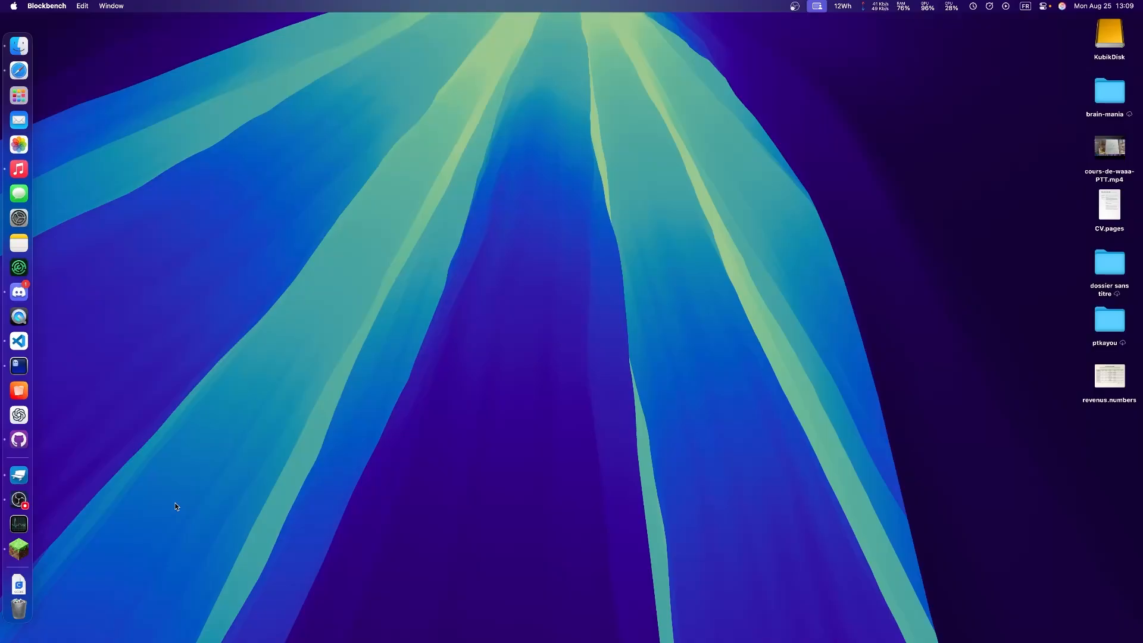
pyautogui.click(30, 476)
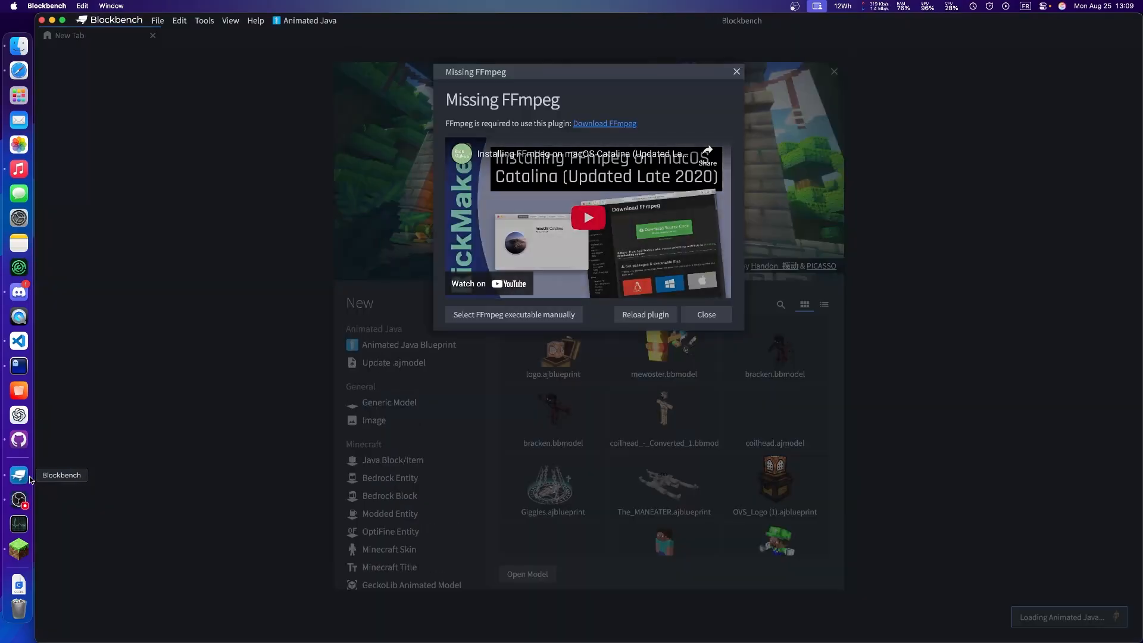
pyautogui.click(192, 380)
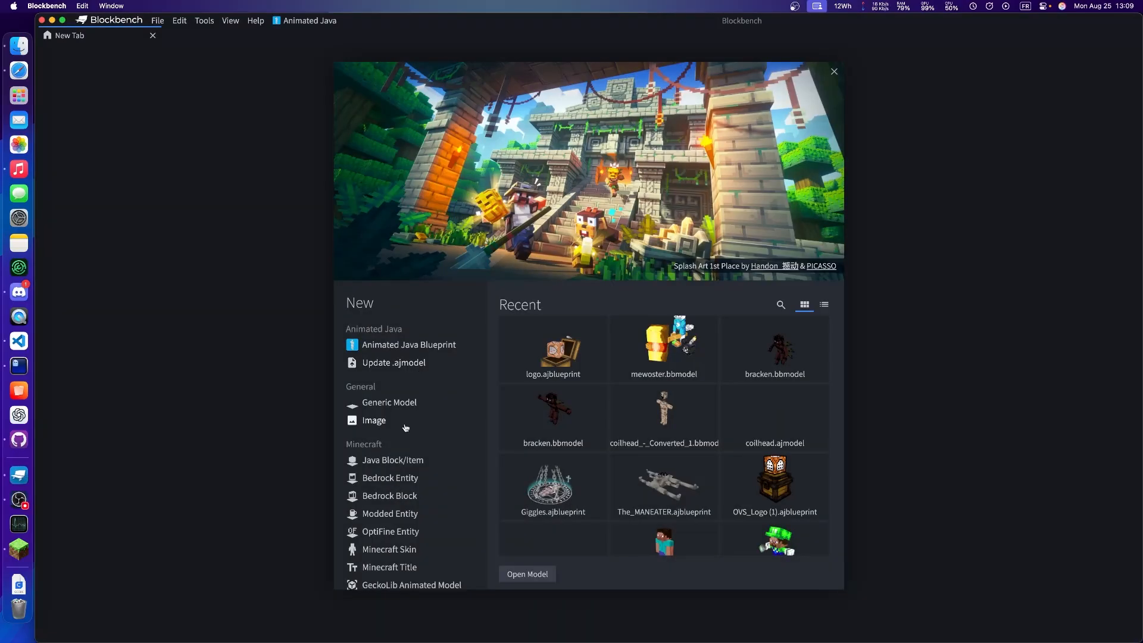
pyautogui.scroll(-5, 416, 404)
pyautogui.scroll(5, 406, 428)
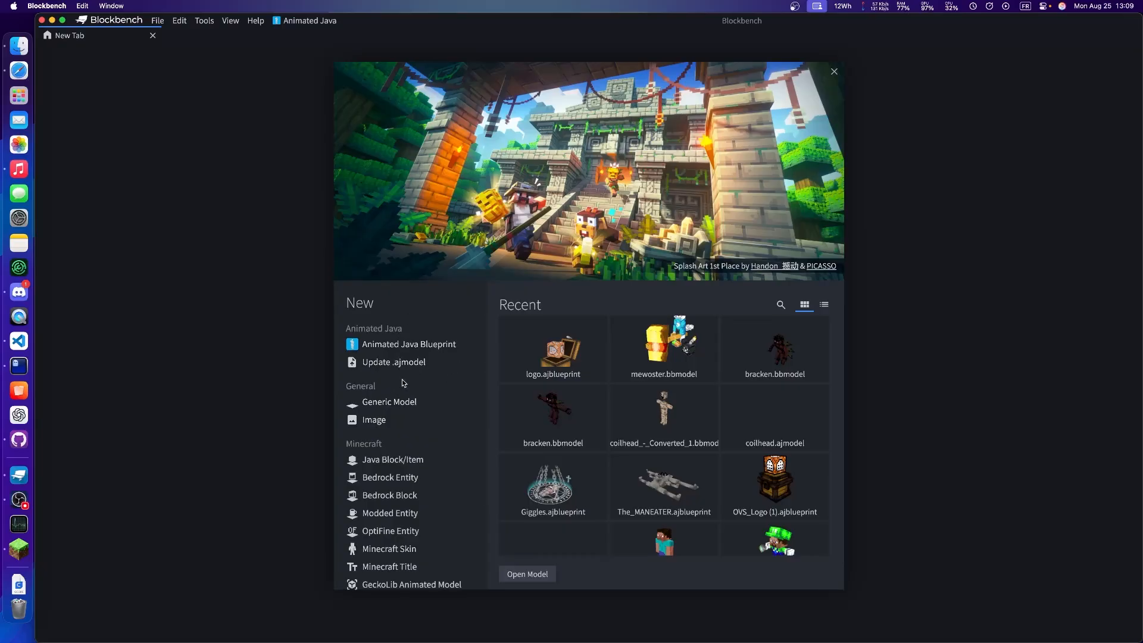
# Create a new Animated Java Blueprint and name it PlayerAnimatedJava.
pyautogui.click(369, 347)
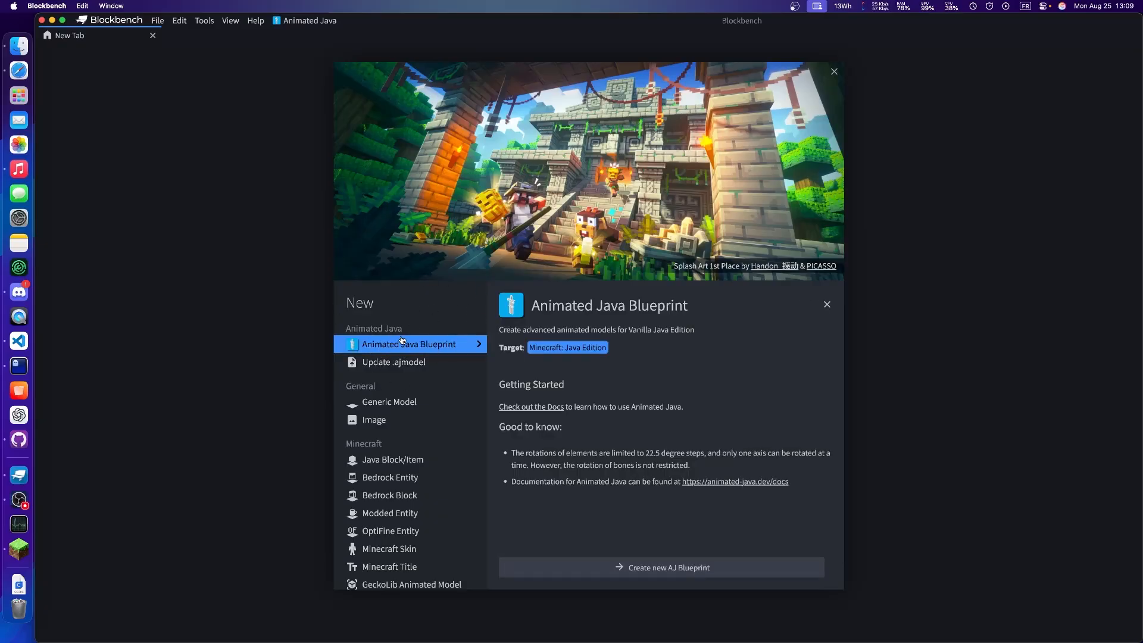
pyautogui.click(662, 571)
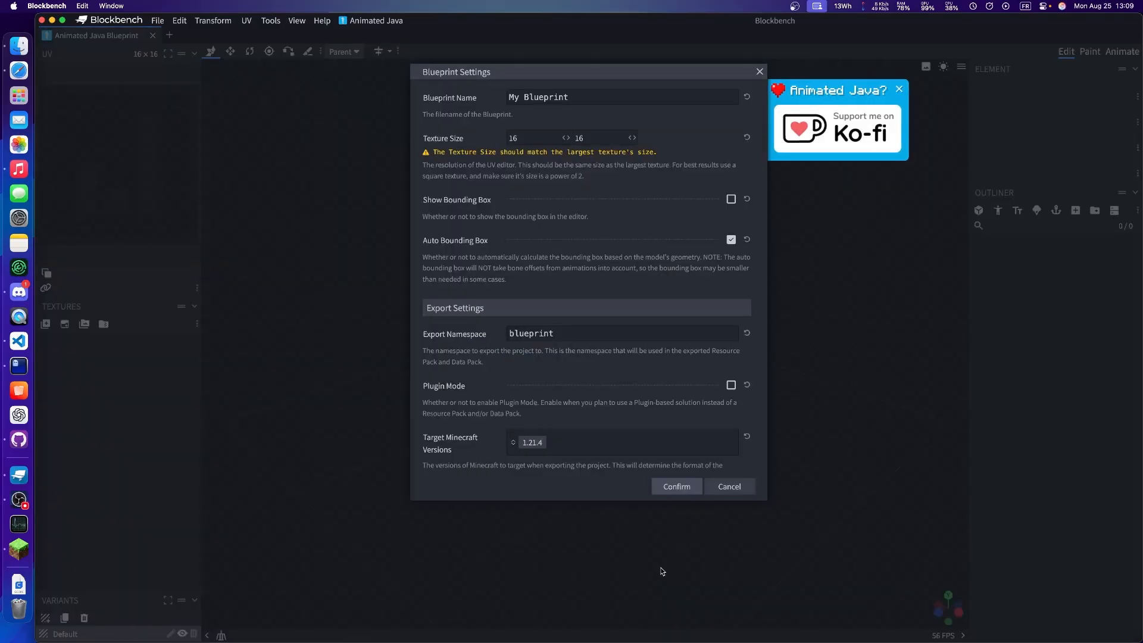
pyautogui.scroll(-5, 586, 328)
pyautogui.scroll(5, 587, 326)
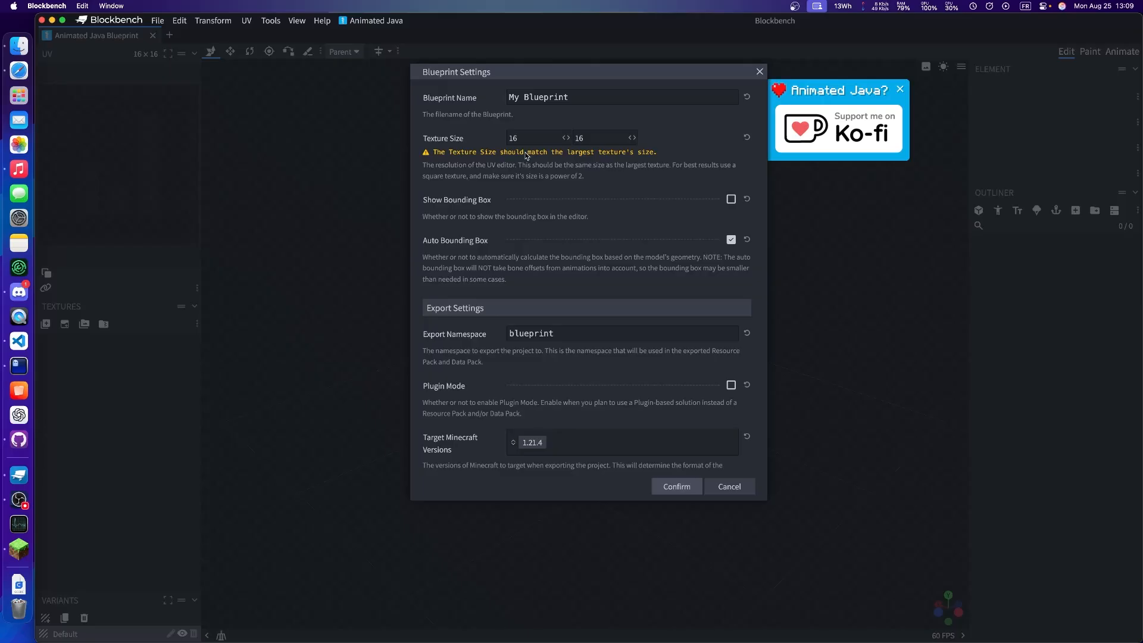
pyautogui.click(451, 97)
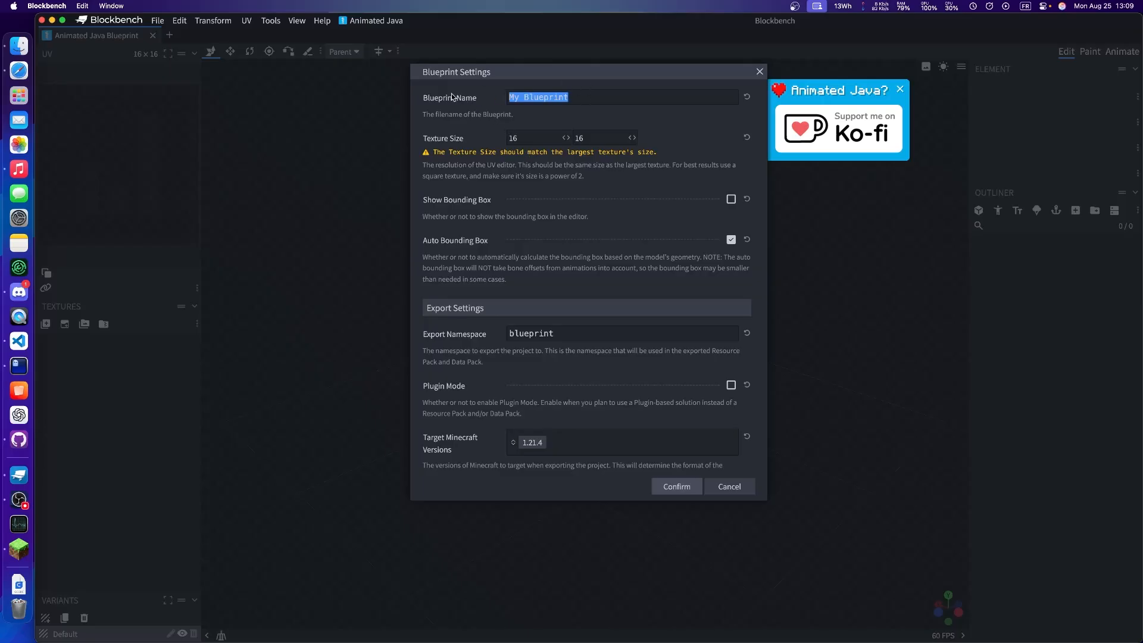
pyautogui.write('Player')
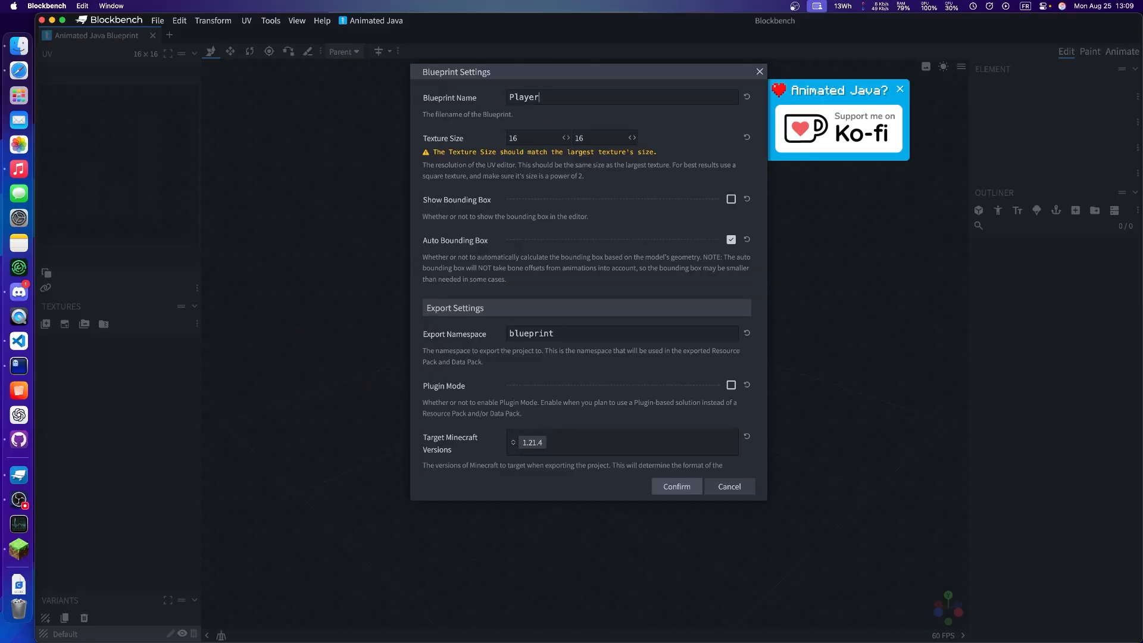
pyautogui.write('AnimatedJava')
pyautogui.doubleClick(595, 97)
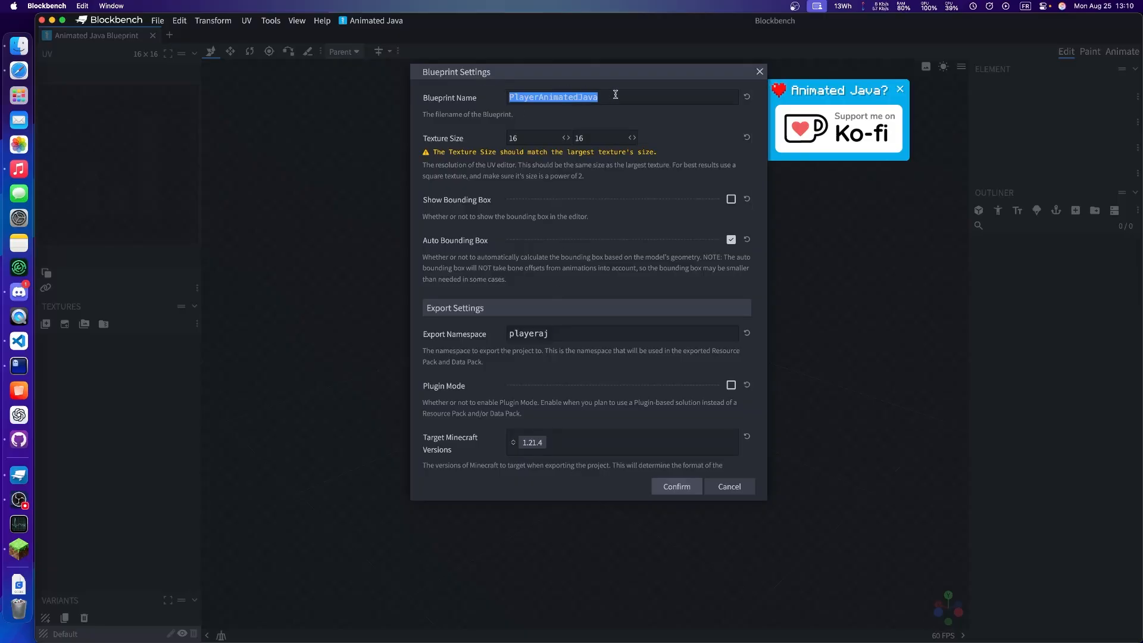
# Set the blueprint's export namespace to playeraj.
pyautogui.scroll(-5, 523, 134)
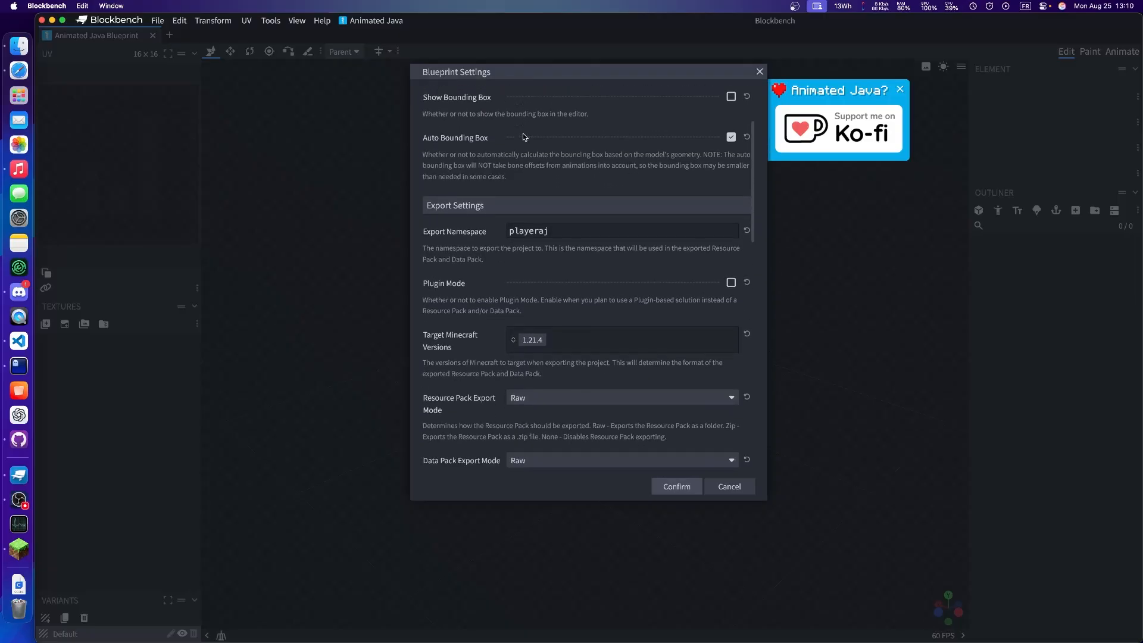
pyautogui.scroll(-2, 501, 220)
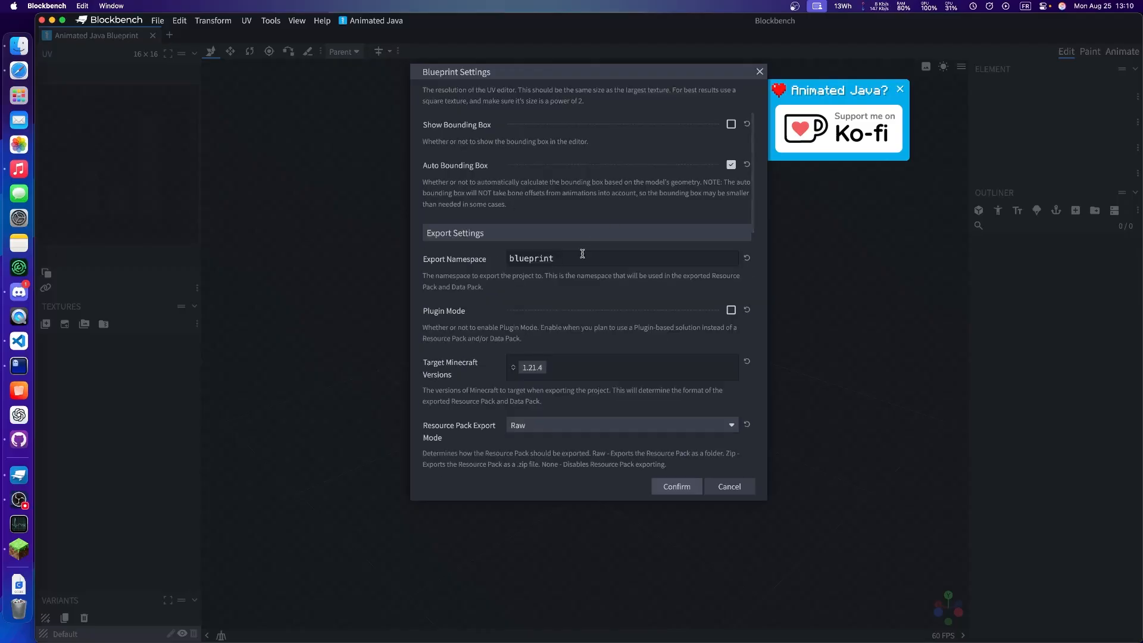
pyautogui.moveTo(582, 254); pyautogui.dragTo(431, 261)
pyautogui.scroll(3, 508, 269)
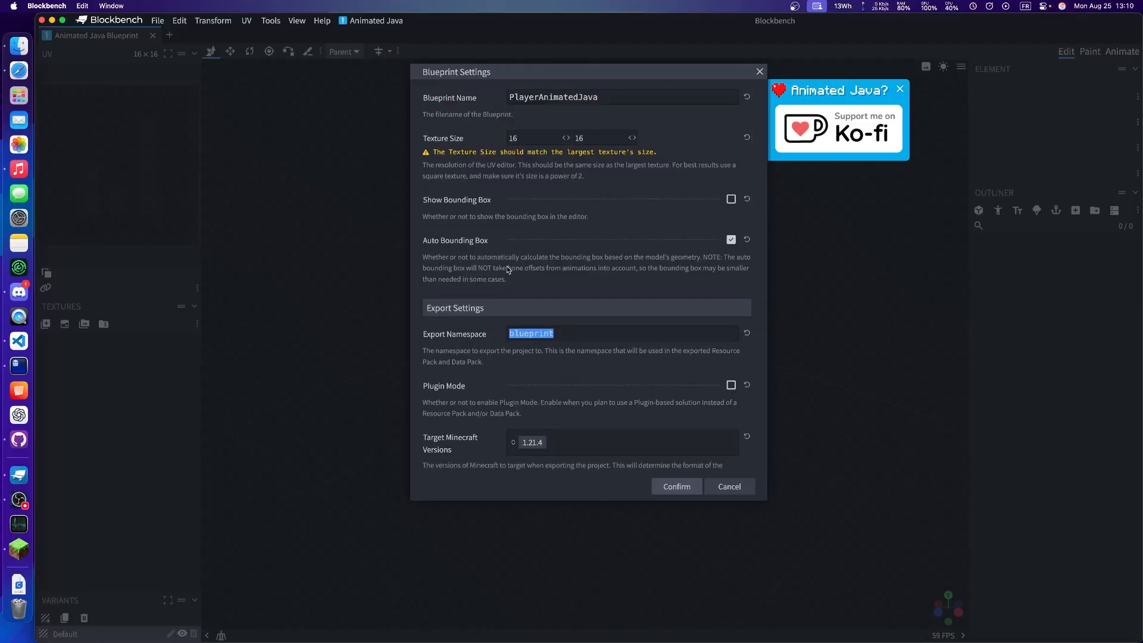
pyautogui.scroll(-5, 565, 181)
pyautogui.write('playeraj')
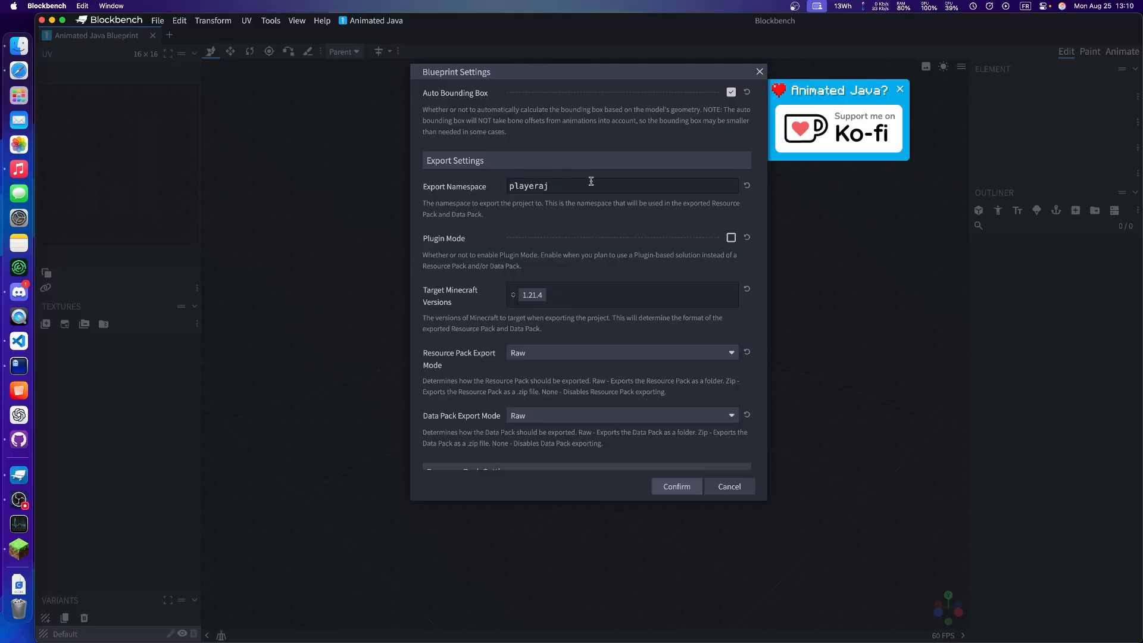
pyautogui.moveTo(587, 183); pyautogui.dragTo(505, 187)
pyautogui.scroll(5, 558, 204)
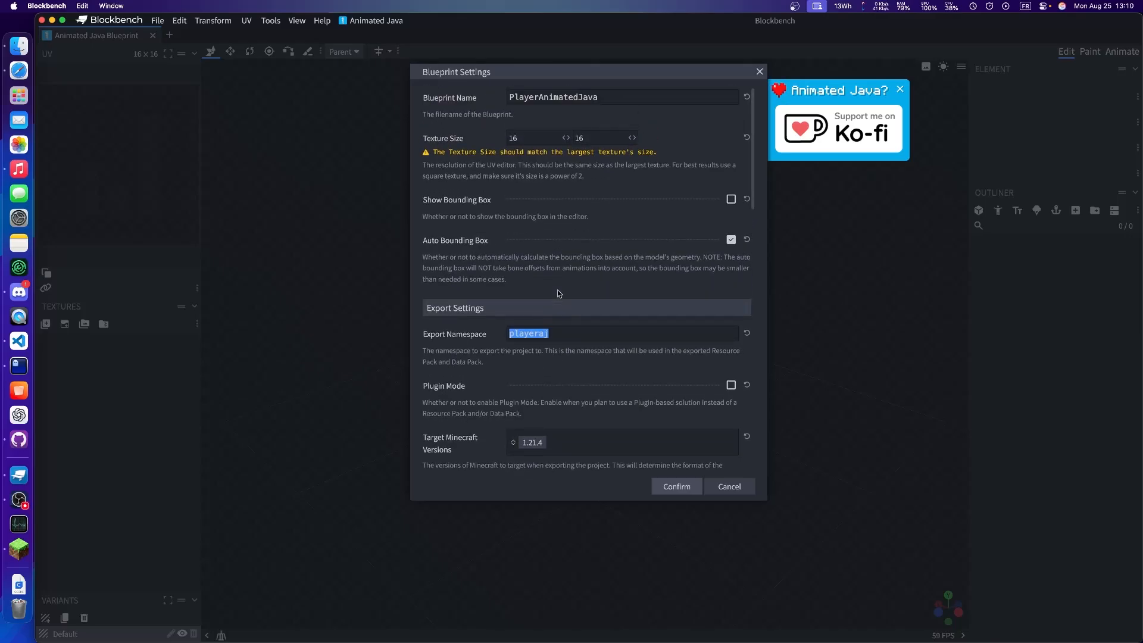
# Set the blueprint's target Minecraft version to 1.21.5 in place of 1.21.4.
pyautogui.scroll(-5, 557, 290)
pyautogui.click(516, 206)
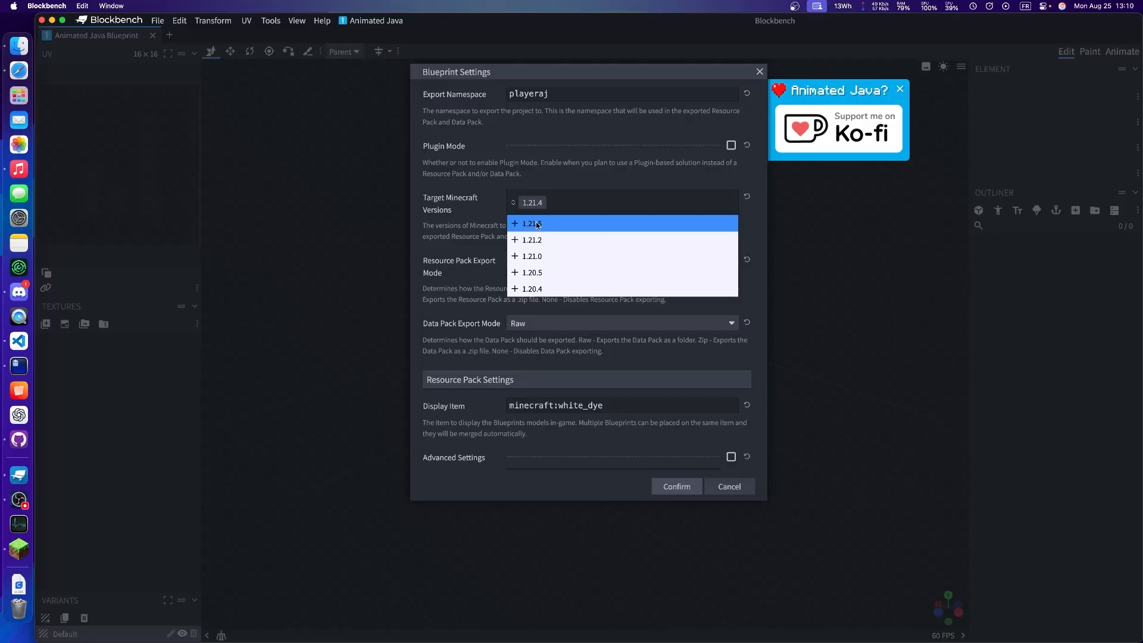
pyautogui.click(537, 223)
pyautogui.click(541, 203)
pyautogui.scroll(1, 561, 209)
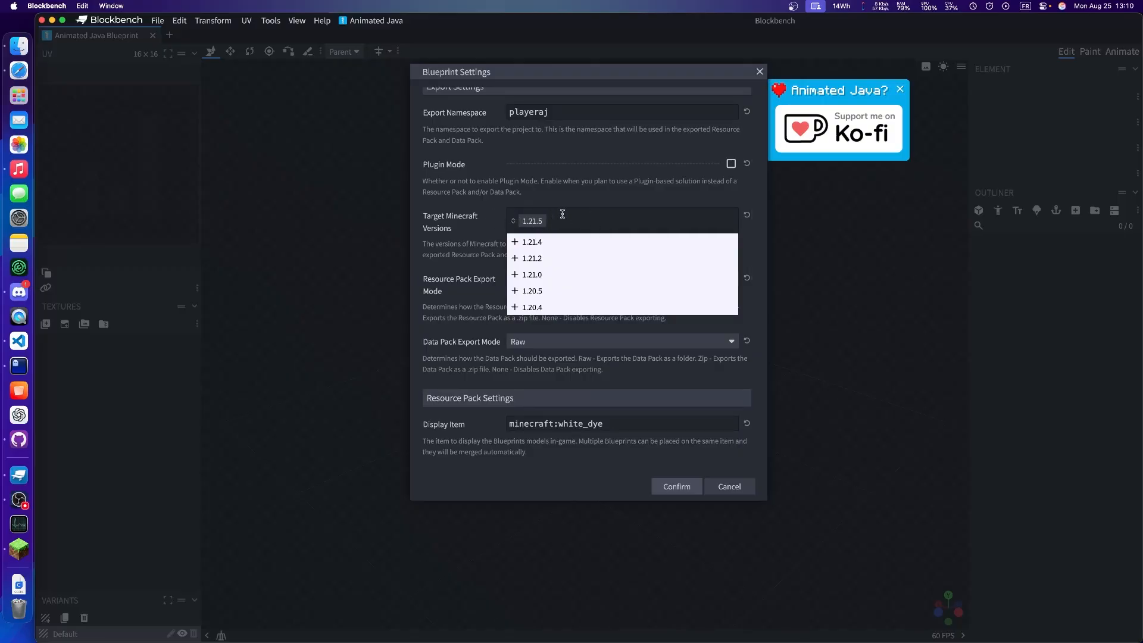
pyautogui.click(546, 186)
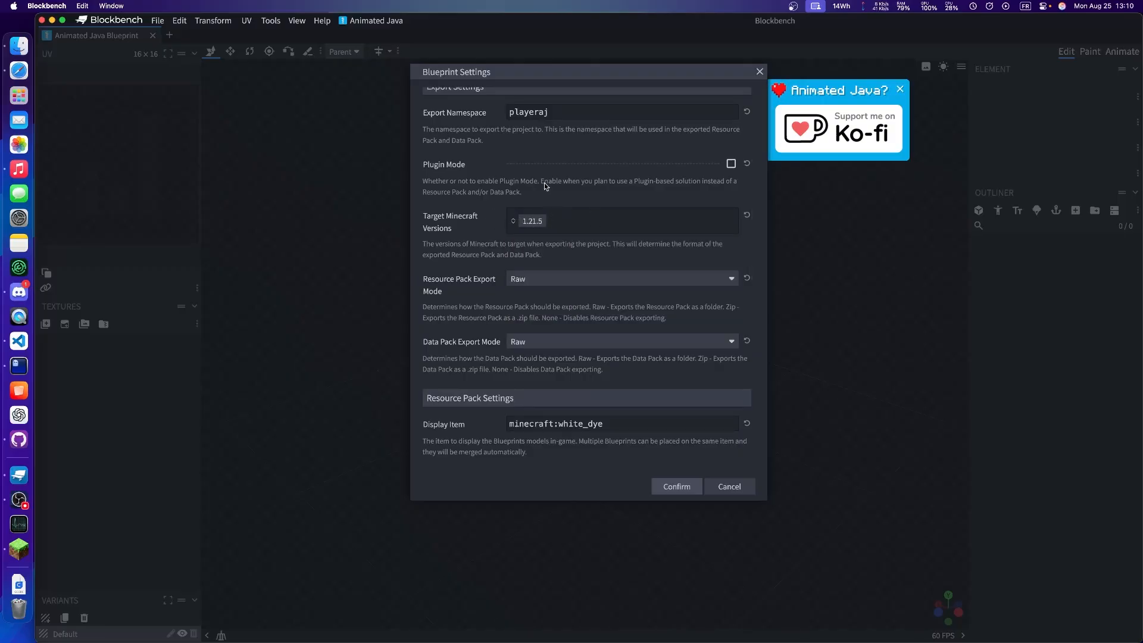
pyautogui.click(549, 225)
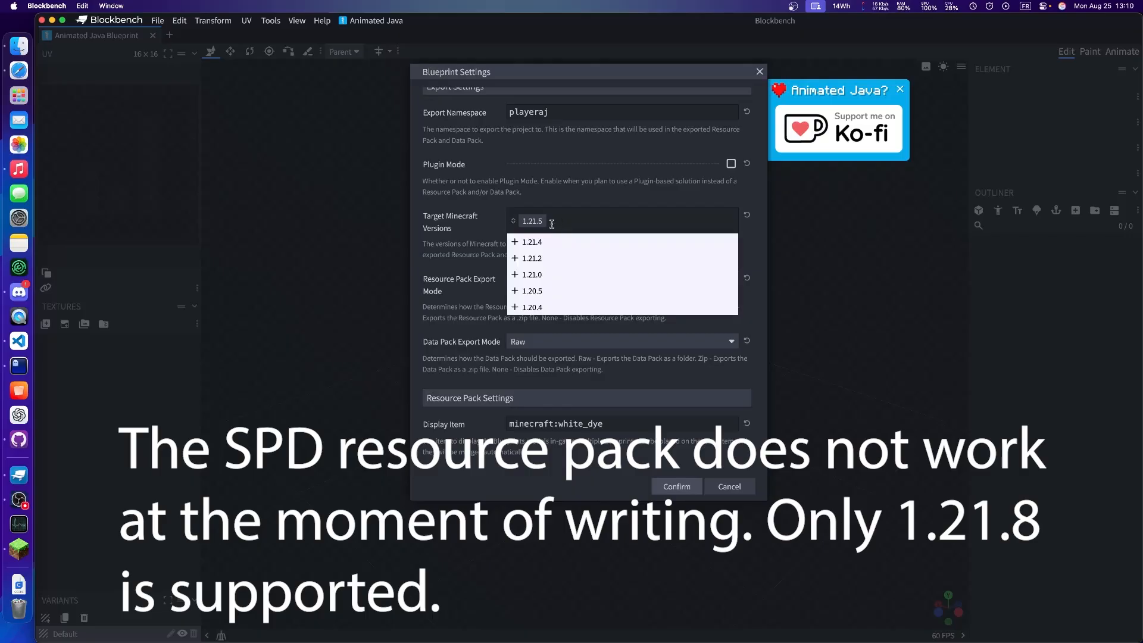
pyautogui.click(467, 243)
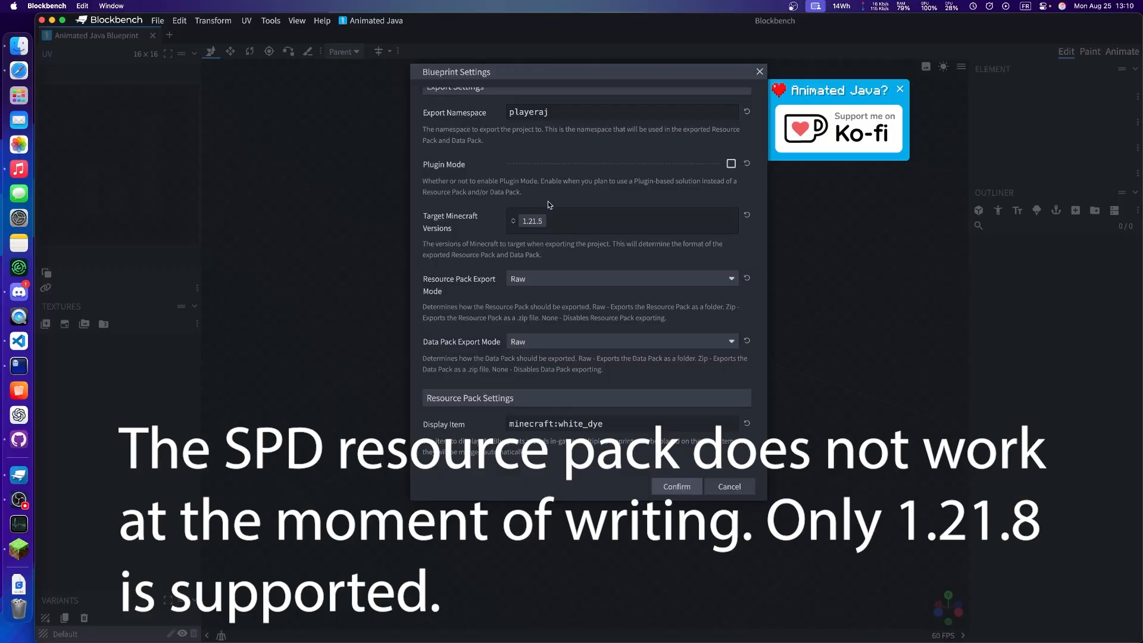
# Review the blueprint's resource pack, data pack and command settings, and confirm the blueprint.
pyautogui.scroll(-8, 562, 239)
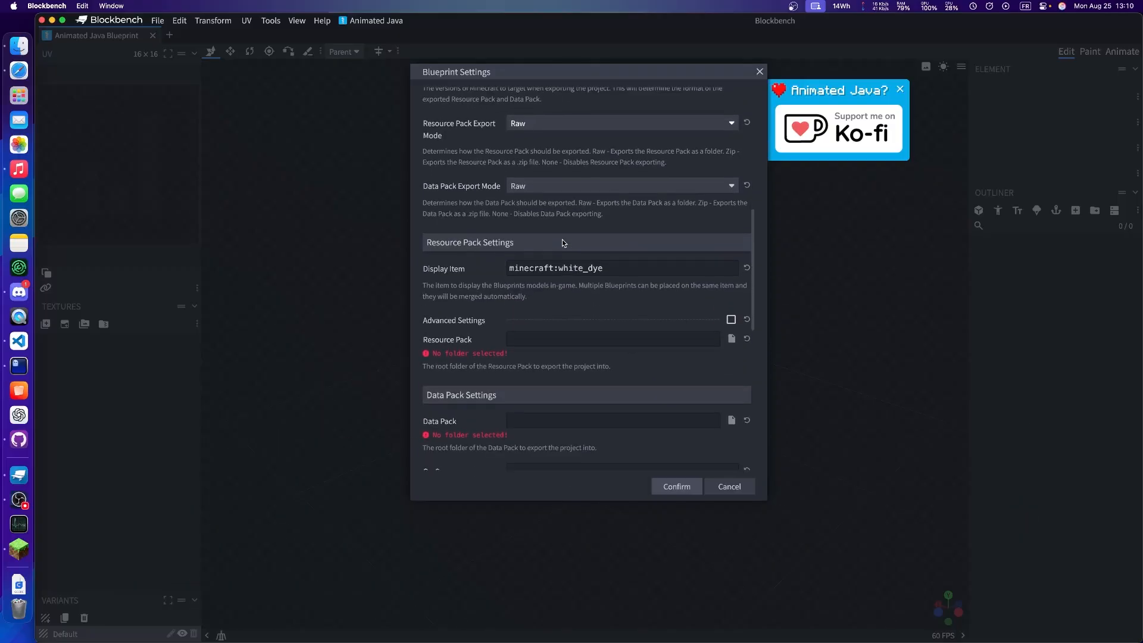
pyautogui.scroll(-7, 523, 308)
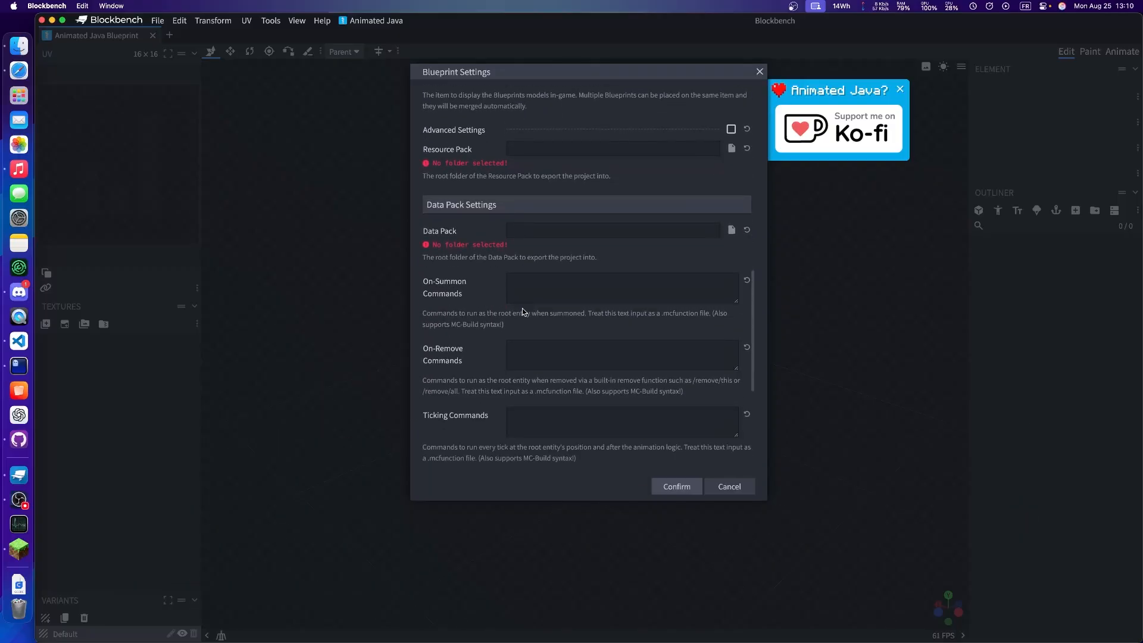
pyautogui.scroll(5, 522, 308)
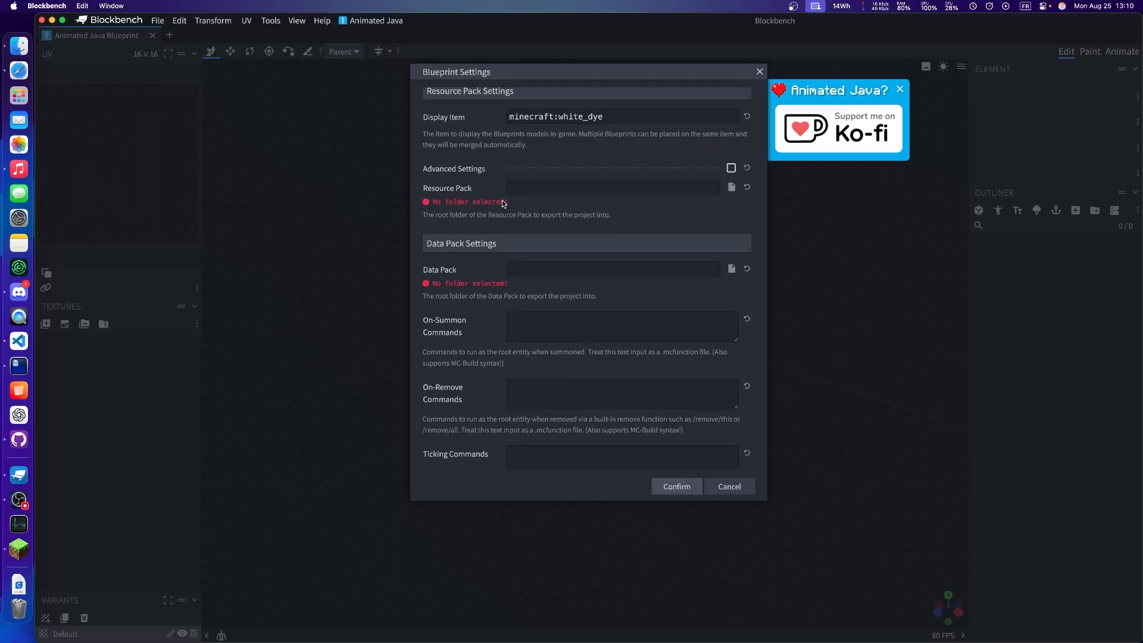
pyautogui.scroll(-10, 502, 292)
pyautogui.scroll(15, 500, 292)
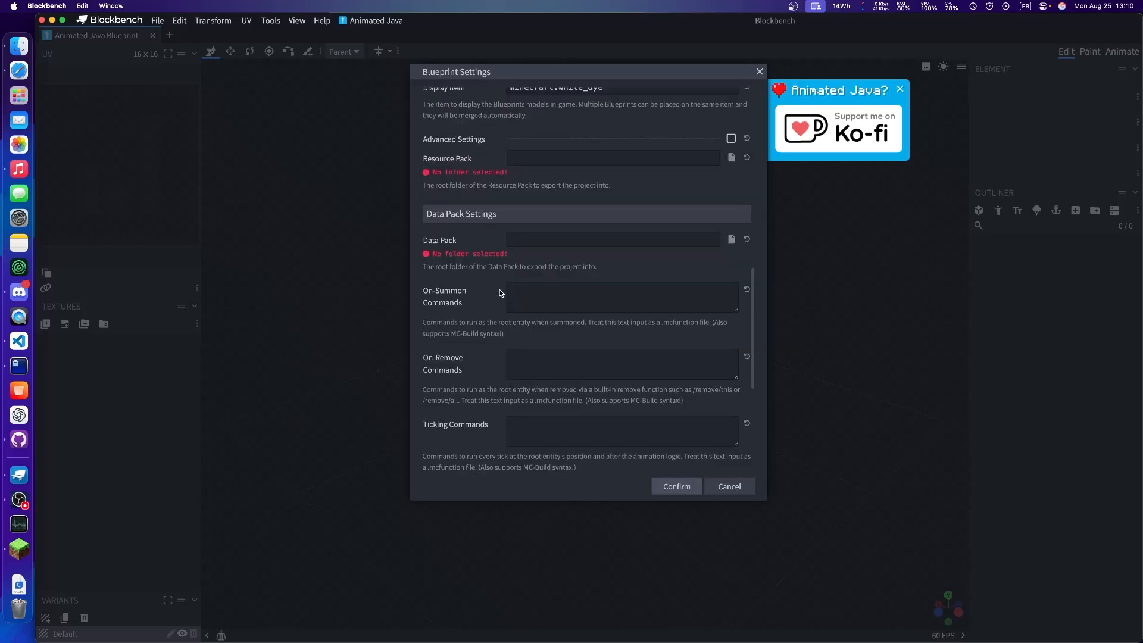
pyautogui.scroll(12, 500, 293)
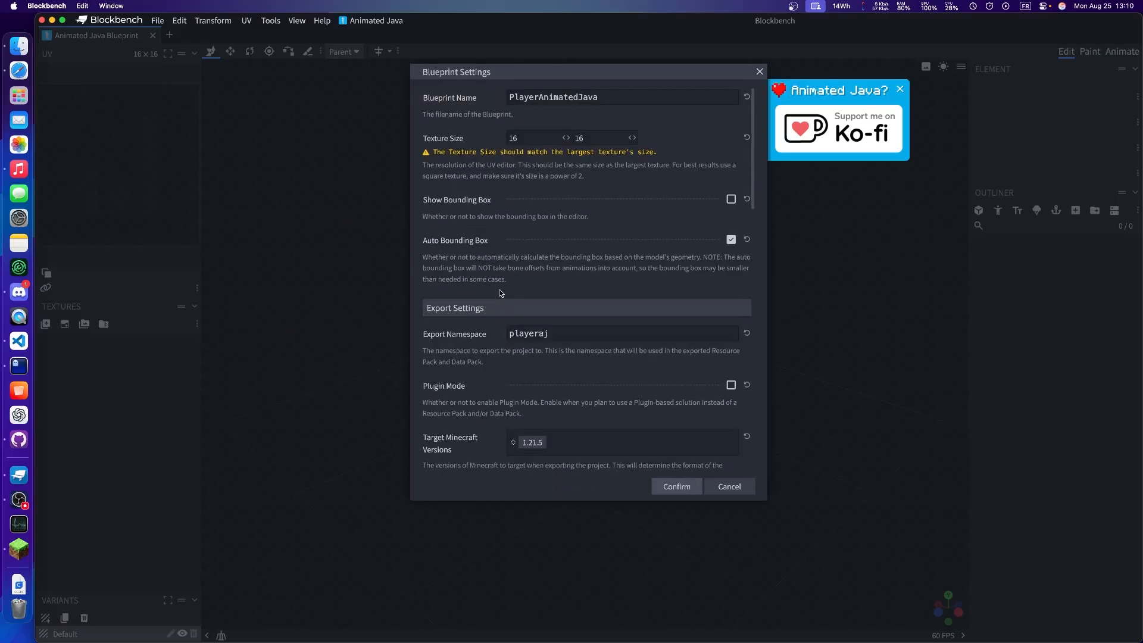
pyautogui.click(672, 487)
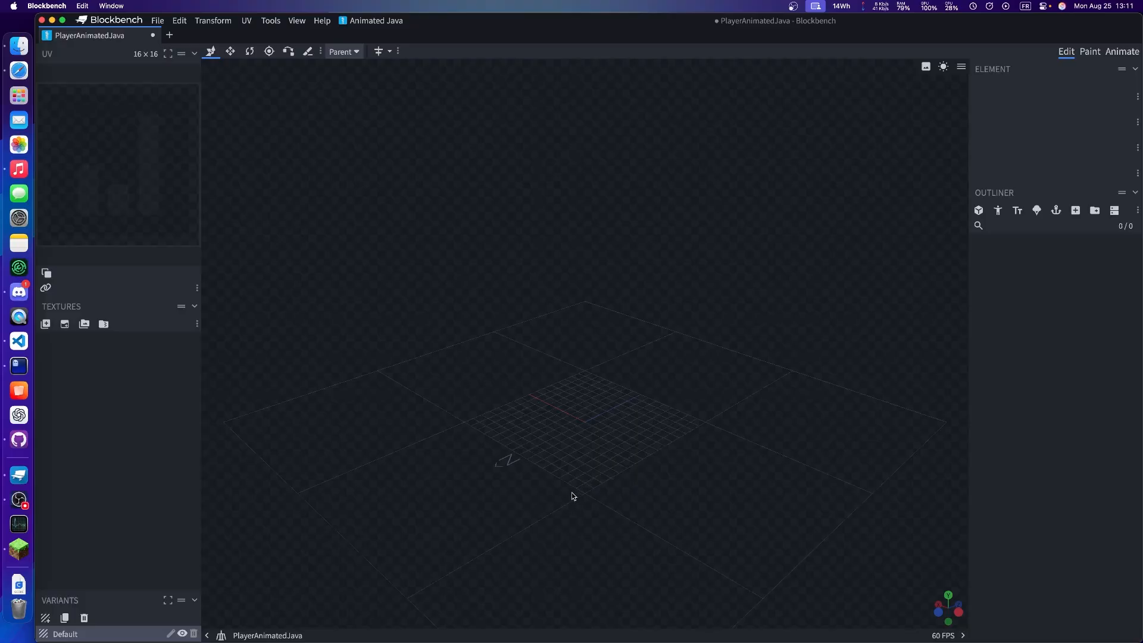
pyautogui.moveTo(594, 471); pyautogui.dragTo(599, 377)
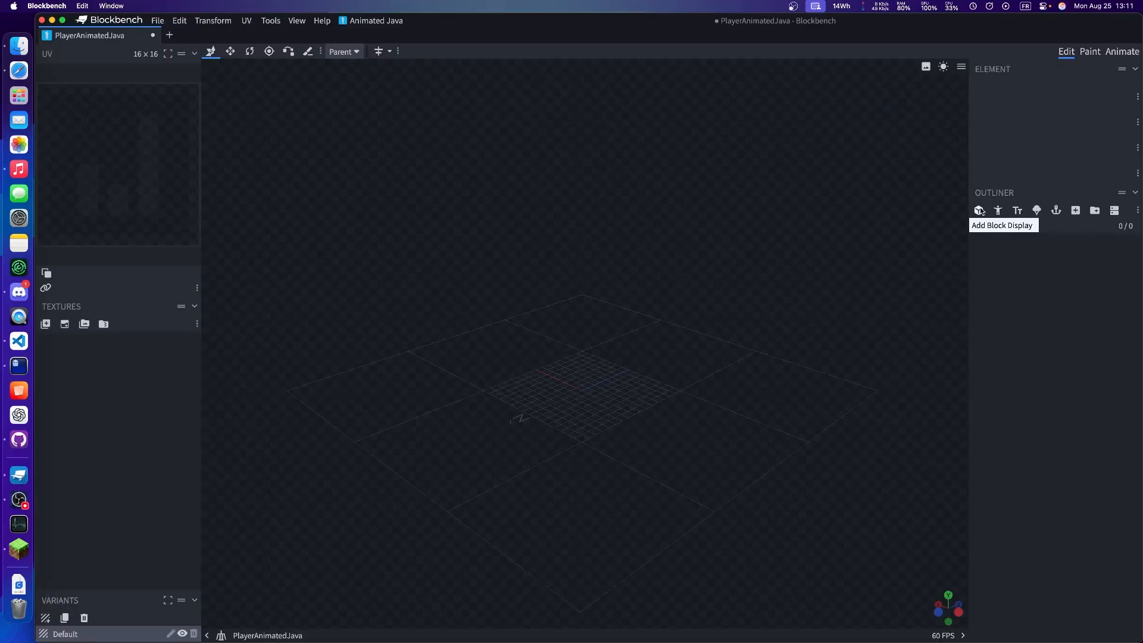
pyautogui.click(1075, 210)
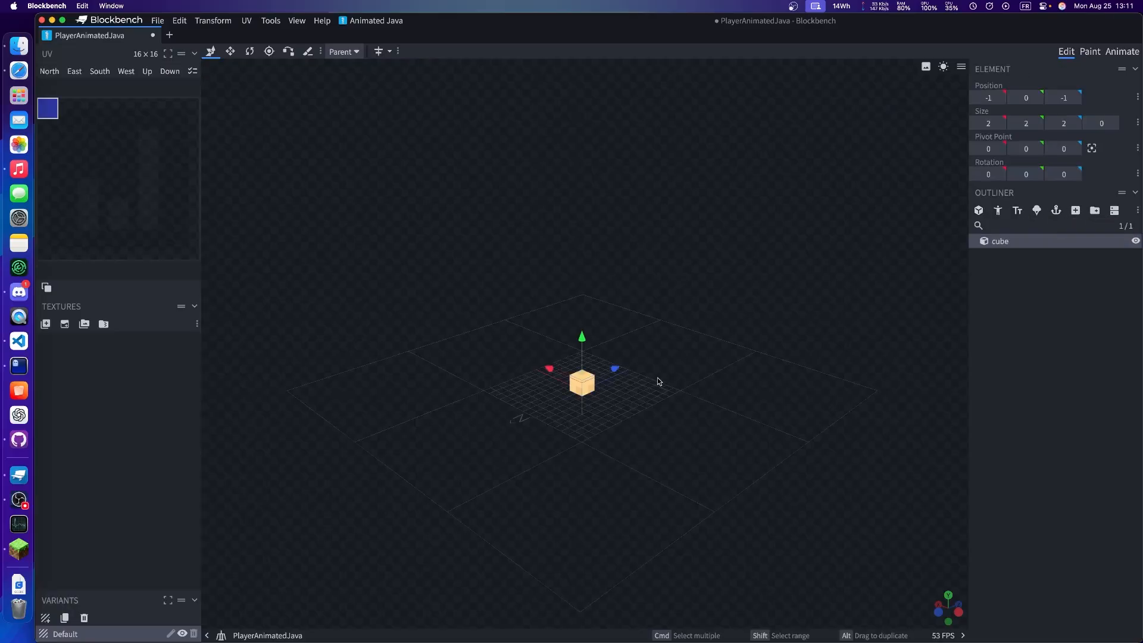
pyautogui.press('Delete')
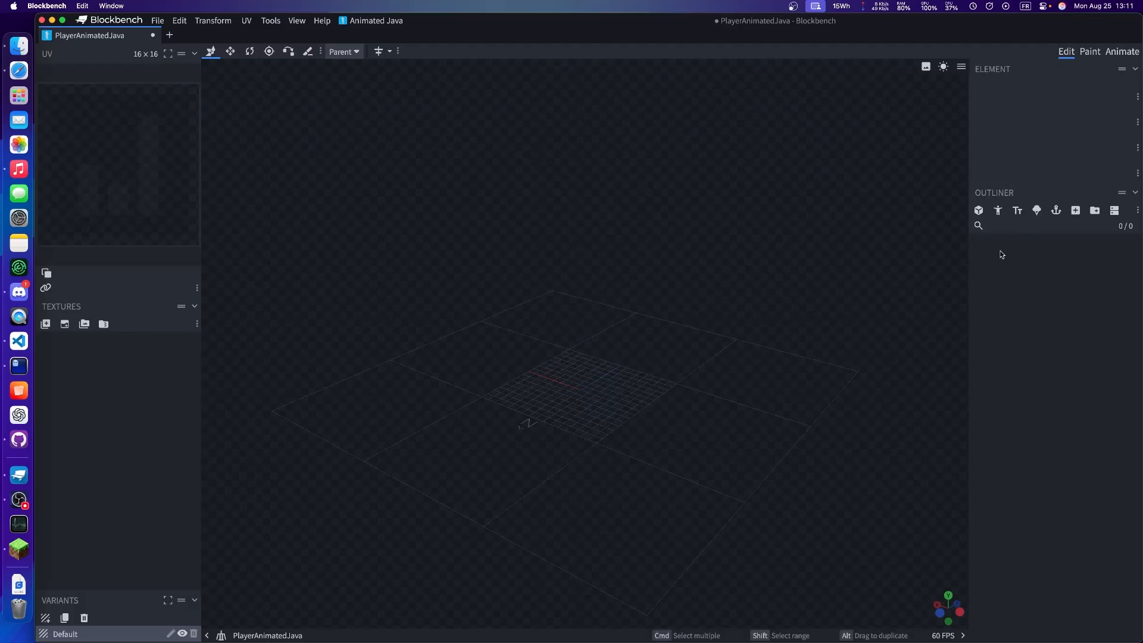
# Add a stable player display to the blueprint with the Split model type.
pyautogui.click(995, 212)
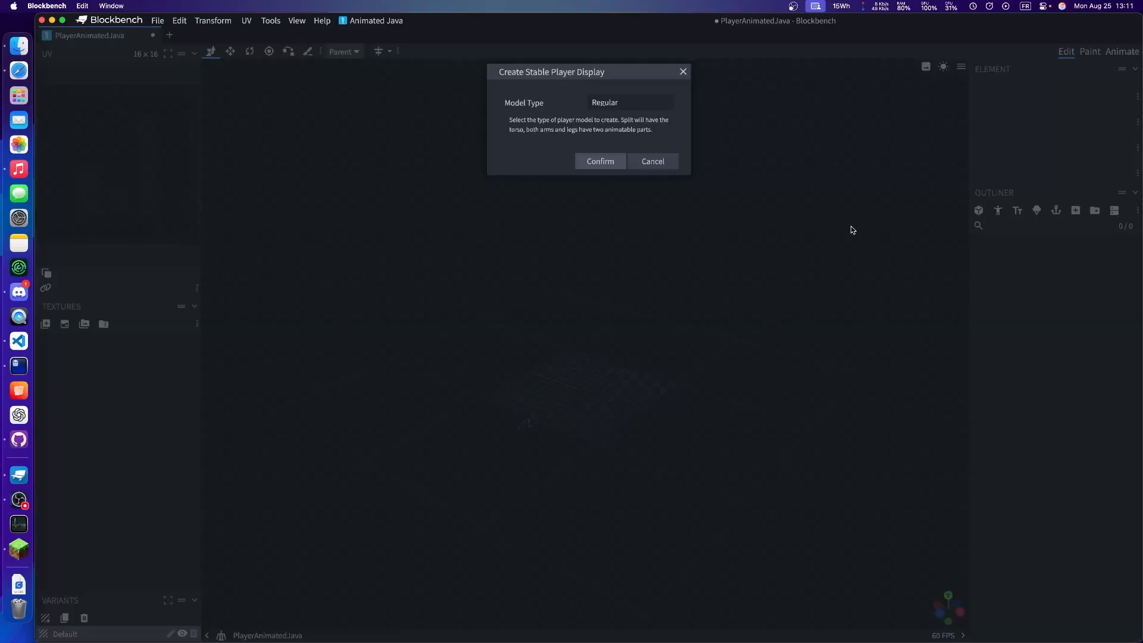
pyautogui.click(660, 105)
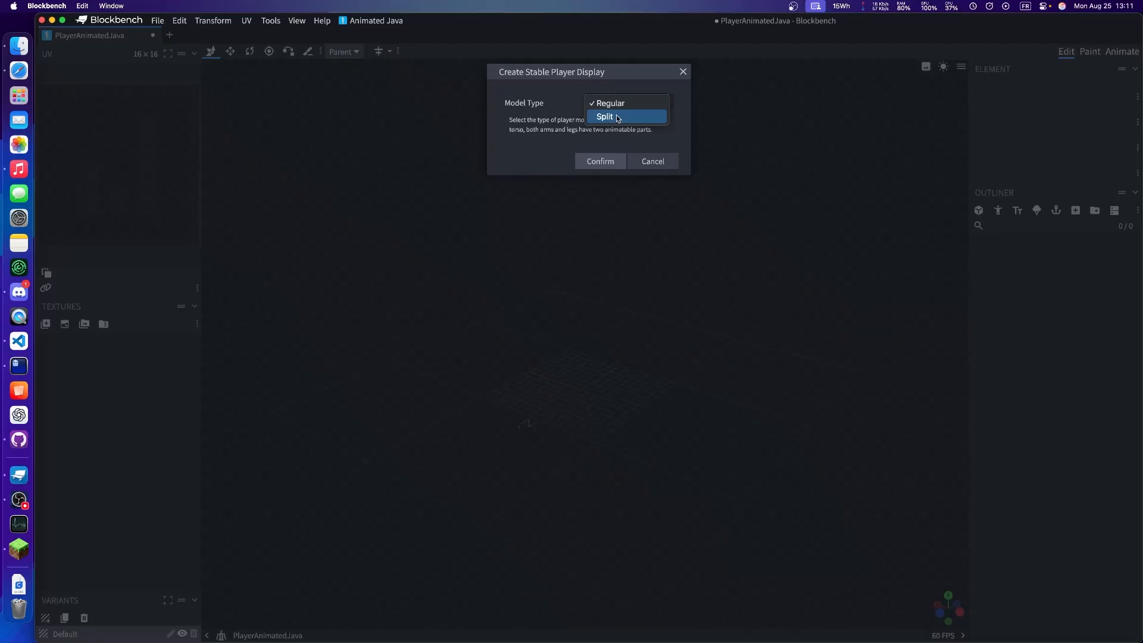
pyautogui.click(583, 110)
pyautogui.click(604, 103)
pyautogui.click(607, 115)
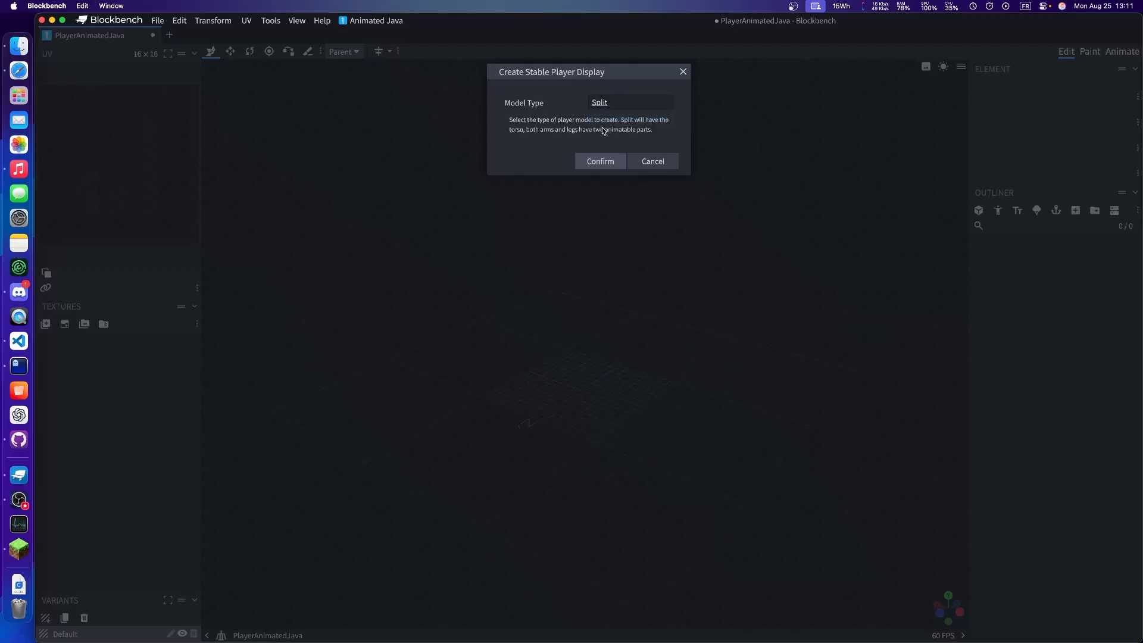
pyautogui.click(588, 161)
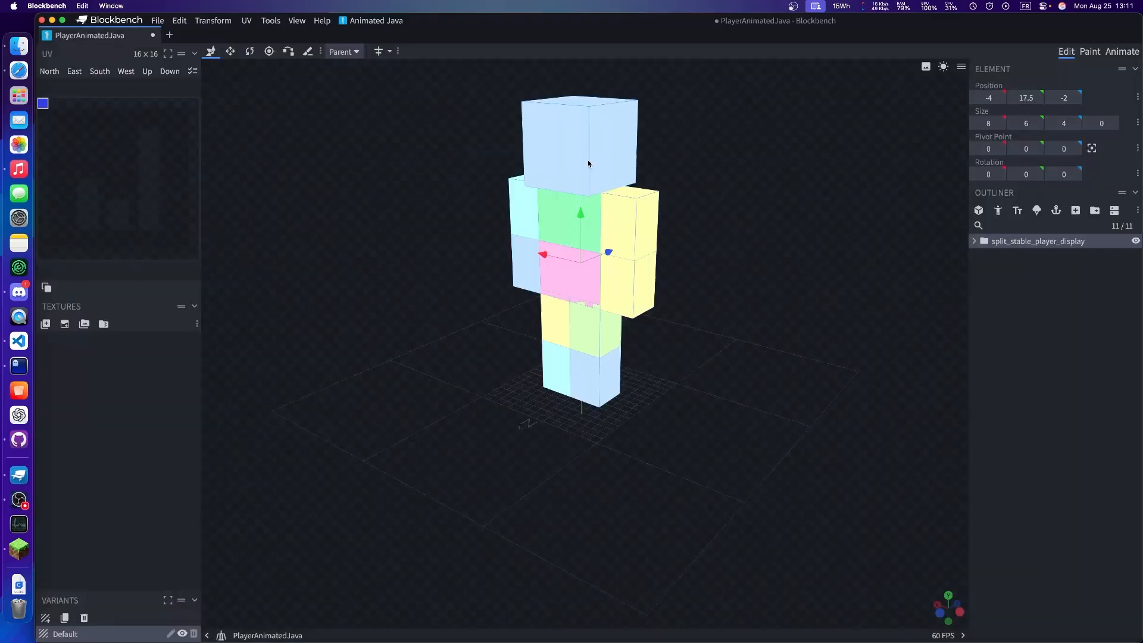
# Expand the split_stable_player_display group and examine the player model's split arms, torso and legs from several angles.
pyautogui.moveTo(687, 178); pyautogui.dragTo(767, 232)
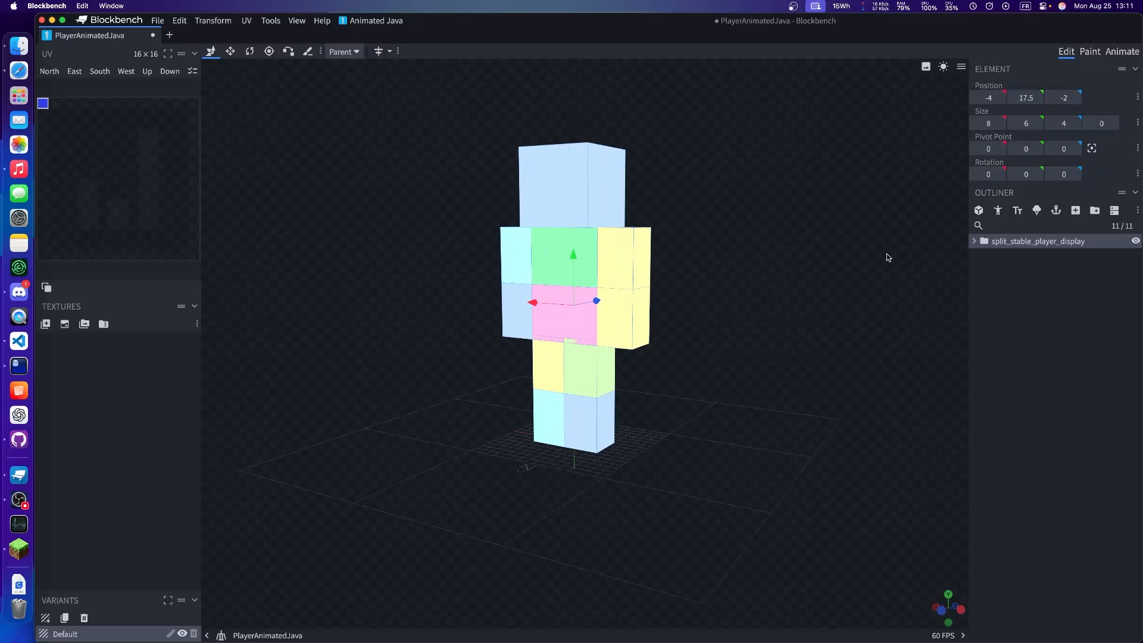
pyautogui.click(974, 241)
pyautogui.click(991, 301)
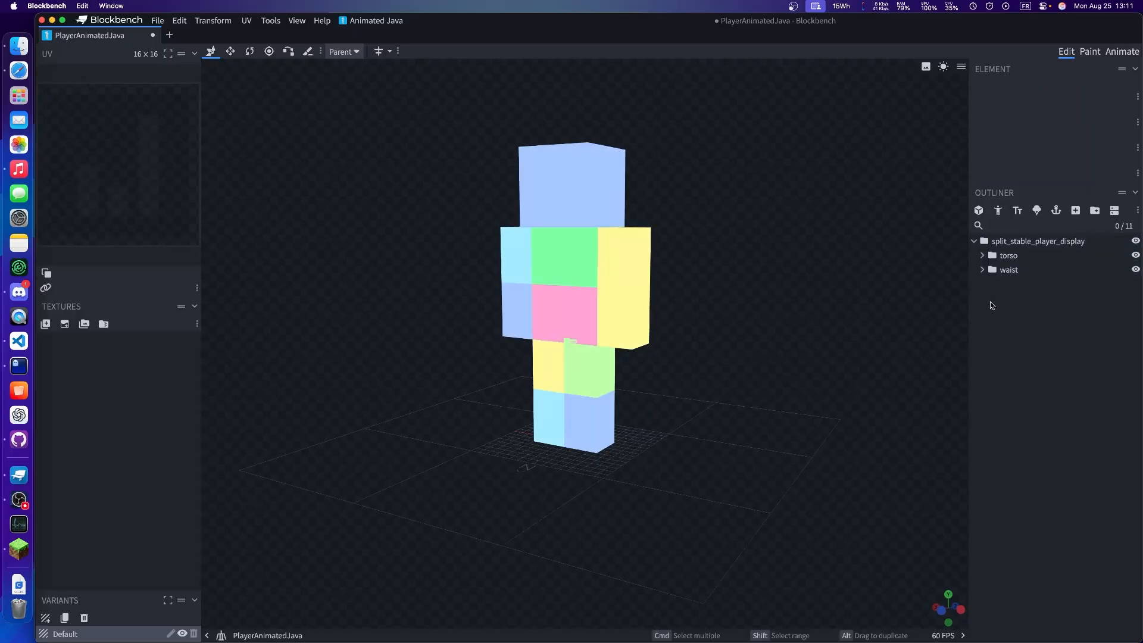
pyautogui.moveTo(369, 393); pyautogui.dragTo(457, 375)
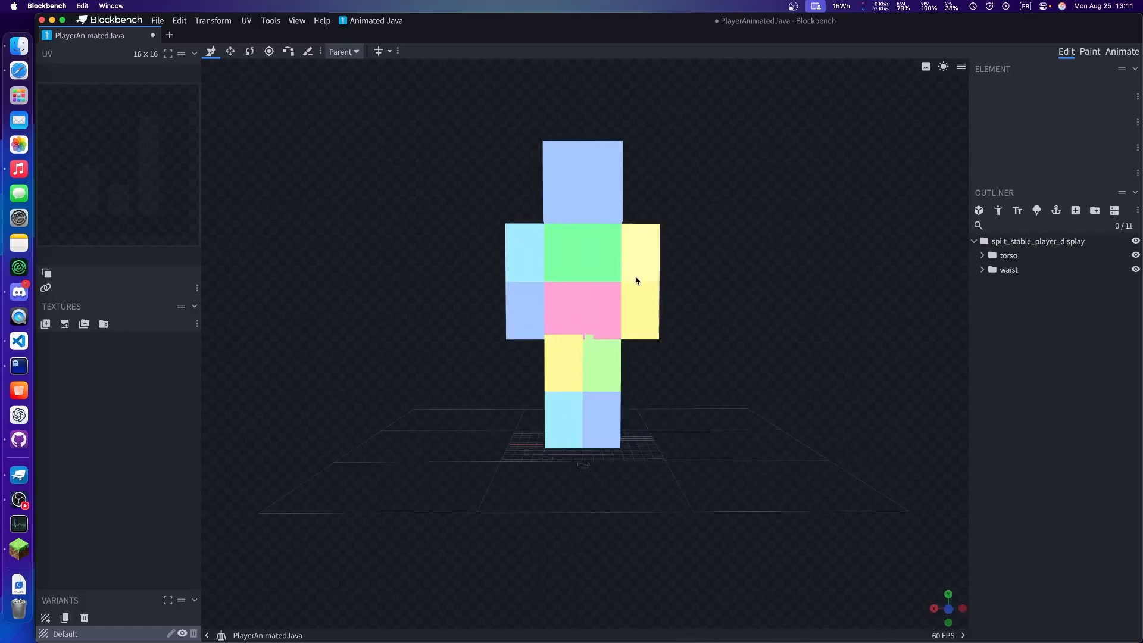
pyautogui.moveTo(664, 277); pyautogui.dragTo(577, 270)
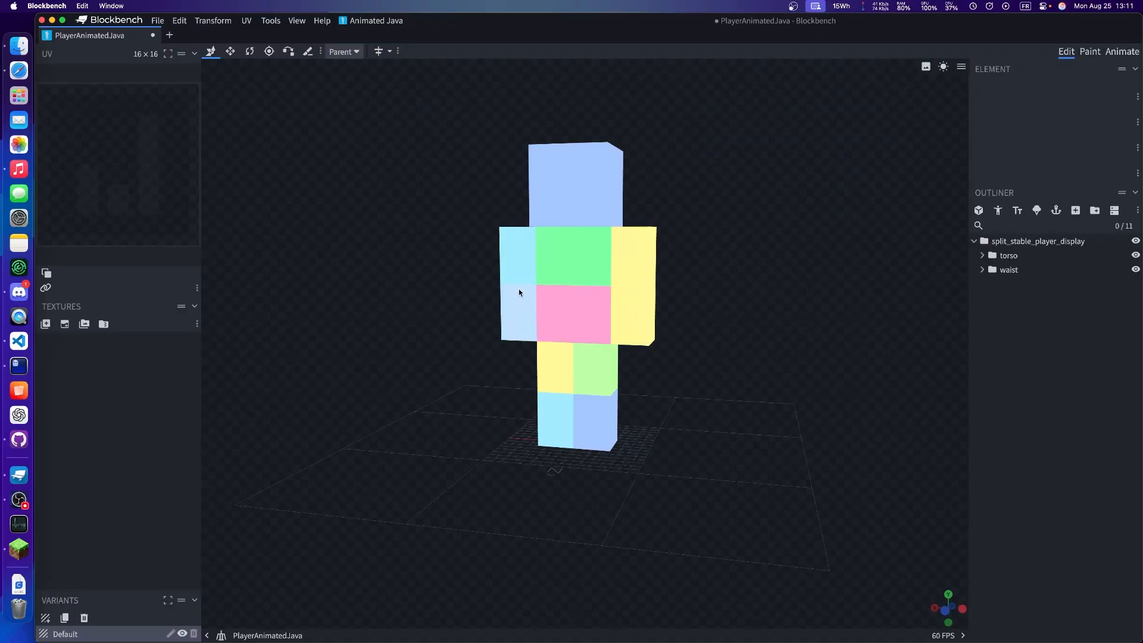
pyautogui.moveTo(677, 376)
pyautogui.mouseDown()
pyautogui.moveTo(653, 377)
pyautogui.moveTo(666, 377)
pyautogui.mouseUp()
# Rotate the split model's whole left_arm group 10 degrees about the X axis.
pyautogui.click(633, 257)
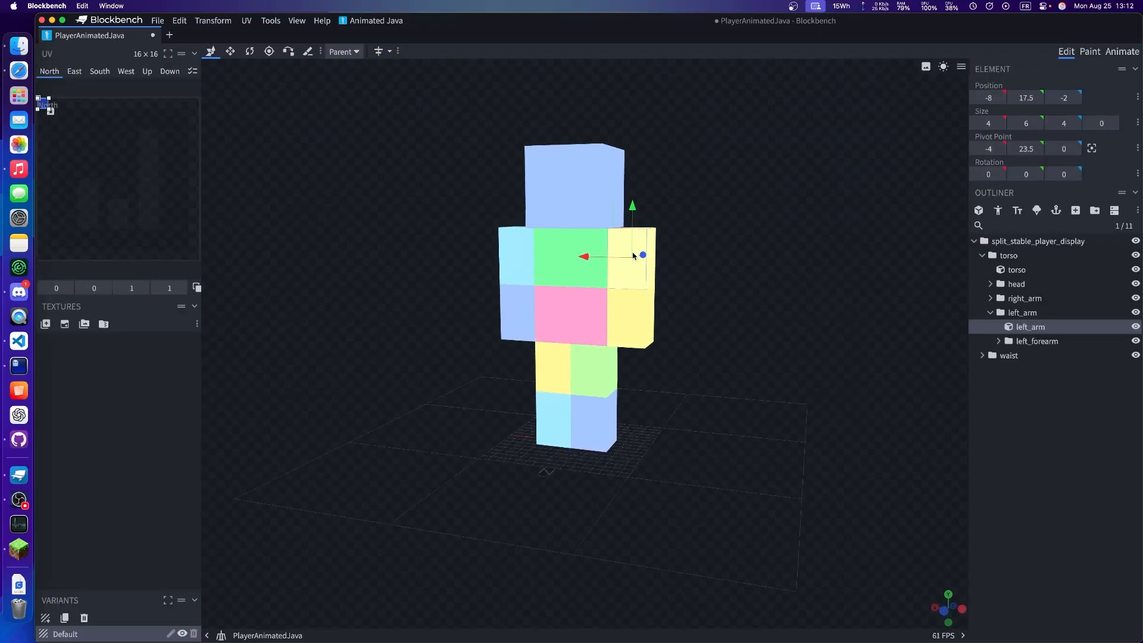
pyautogui.moveTo(747, 297); pyautogui.dragTo(705, 302)
pyautogui.click(983, 313)
pyautogui.press('r')
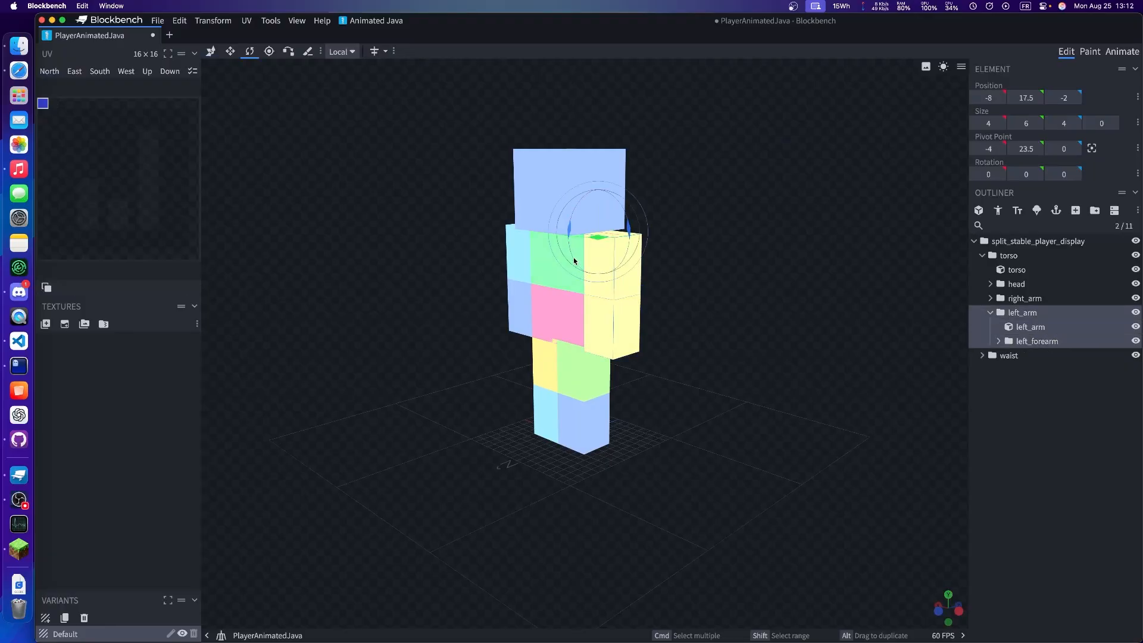
pyautogui.moveTo(570, 230); pyautogui.dragTo(592, 237)
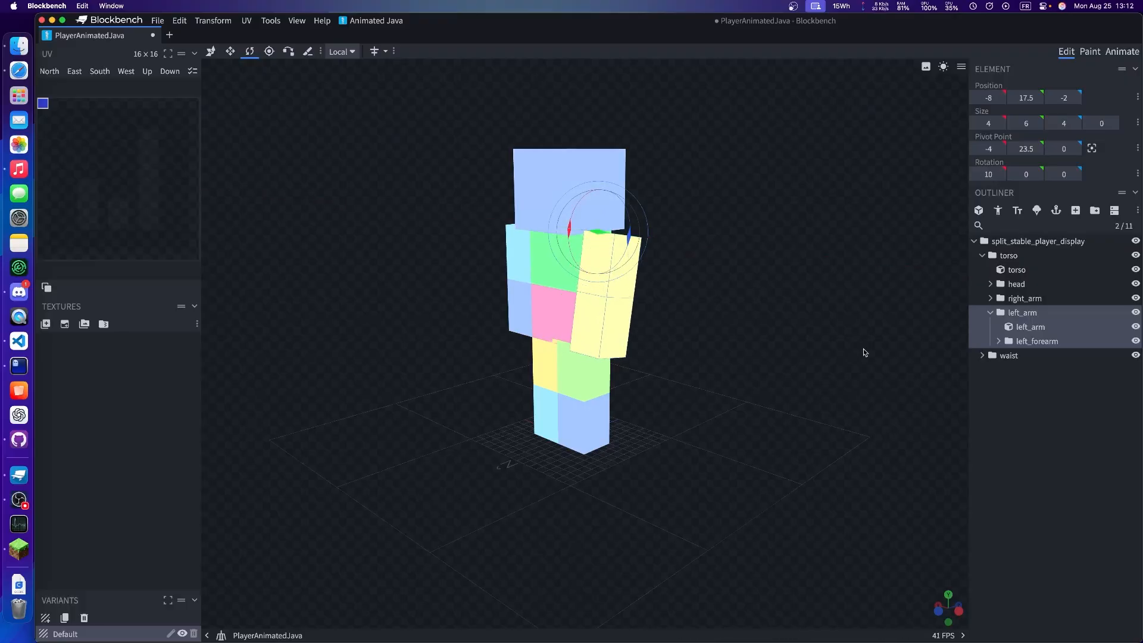
# Bend the left_forearm group at the elbow to an X rotation of 62.5 degrees.
pyautogui.click(1039, 341)
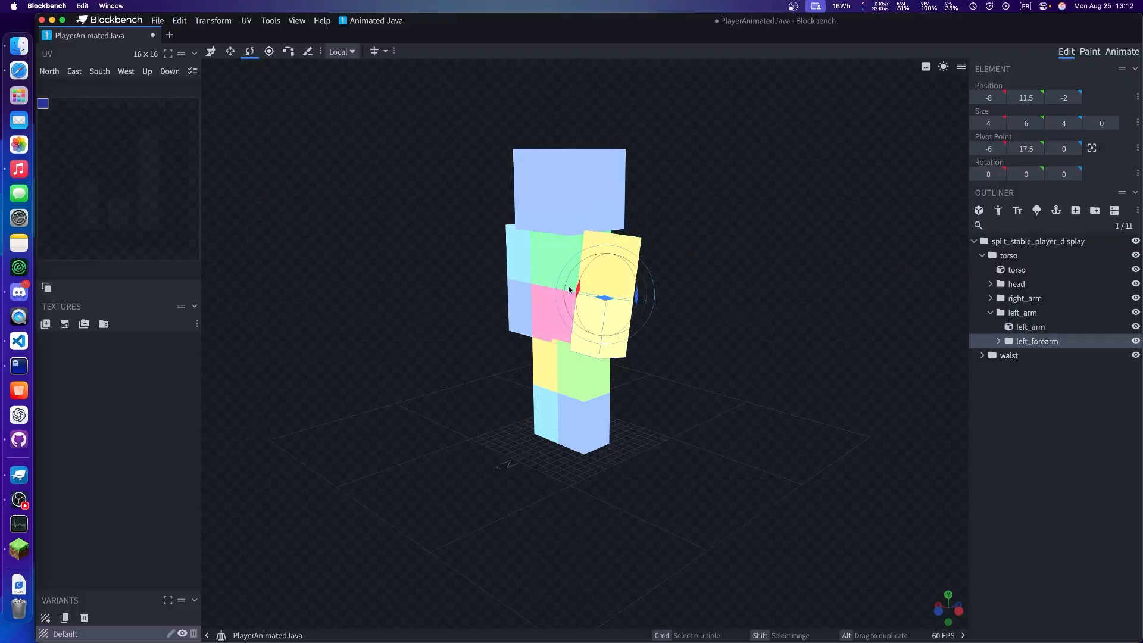
pyautogui.moveTo(581, 287); pyautogui.dragTo(603, 254)
pyautogui.moveTo(498, 507); pyautogui.dragTo(684, 441)
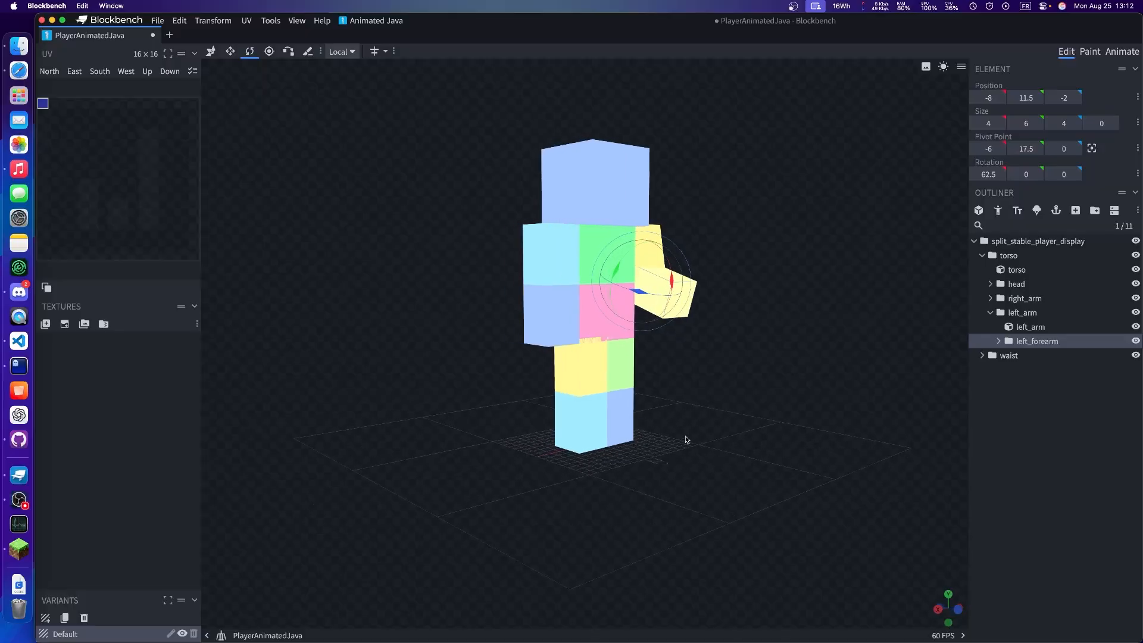
pyautogui.scroll(3, 716, 367)
pyautogui.moveTo(716, 367); pyautogui.dragTo(561, 419)
# Swing the left_leg group about the X axis and tilt the torso group to an X rotation of -32.5 degrees.
pyautogui.click(566, 406)
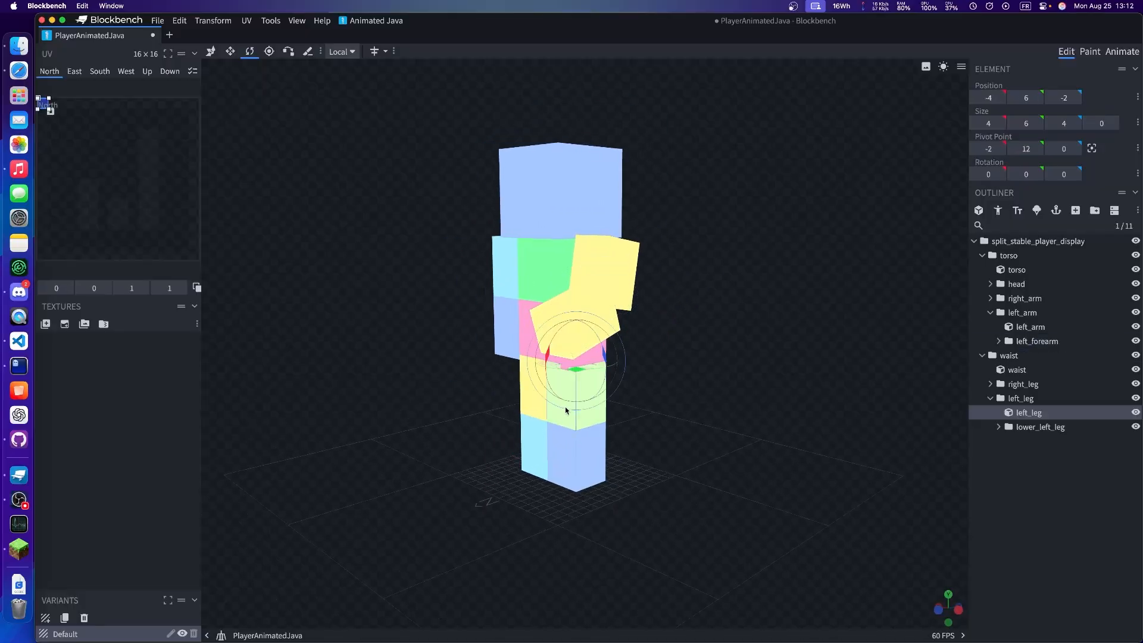
pyautogui.click(1012, 398)
pyautogui.moveTo(547, 356); pyautogui.dragTo(528, 323)
pyautogui.click(1007, 256)
pyautogui.moveTo(727, 331); pyautogui.dragTo(950, 364)
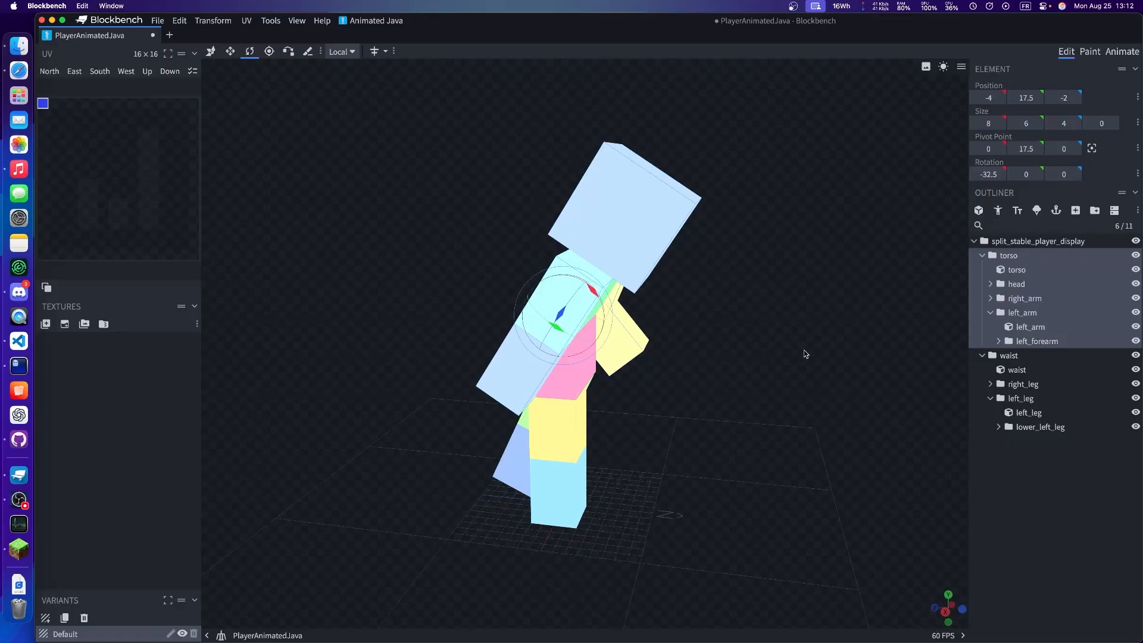
pyautogui.moveTo(803, 352); pyautogui.dragTo(655, 333)
# Undo the torso tilt and delete the whole split_stable_player_display group.
pyautogui.press('super+z')
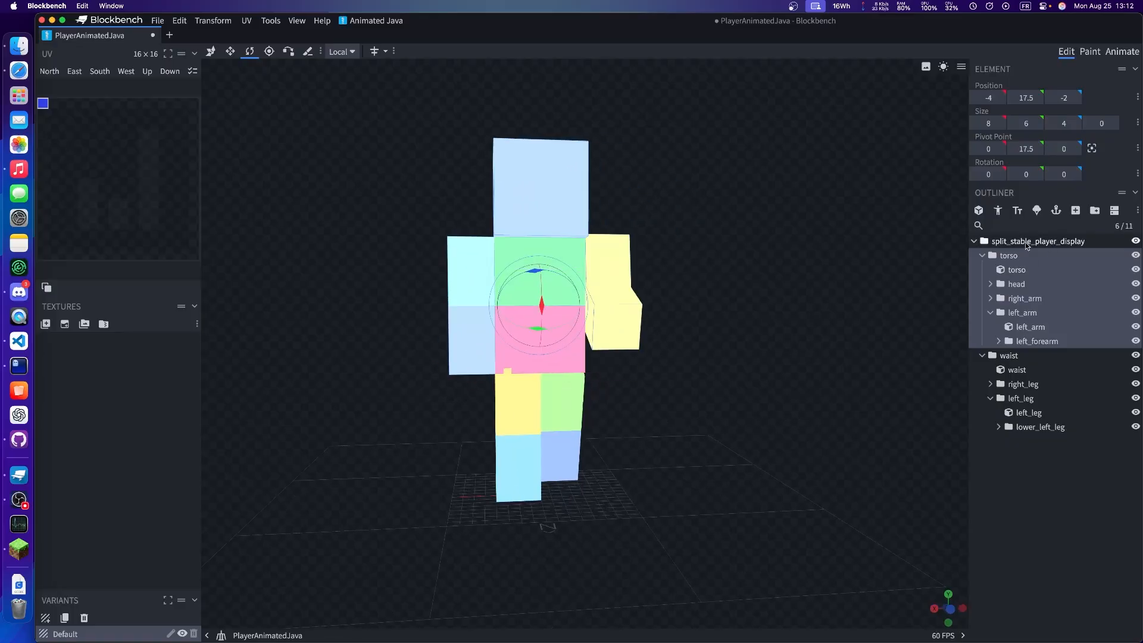
pyautogui.click(1025, 242)
pyautogui.press('Delete')
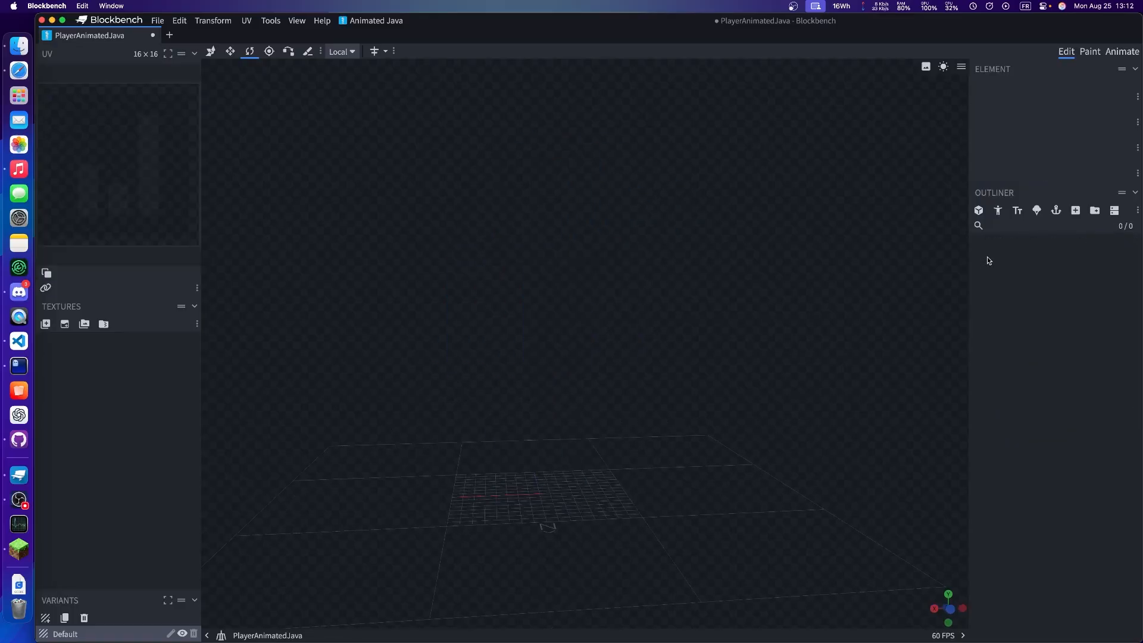
# Add a new stable player display with the non-split model type.
pyautogui.click(997, 211)
pyautogui.click(647, 110)
pyautogui.click(638, 103)
pyautogui.click(623, 162)
pyautogui.moveTo(748, 391); pyautogui.dragTo(771, 462)
# Try rotating the left_arm and right_arm cubes individually about the X axis.
pyautogui.click(689, 363)
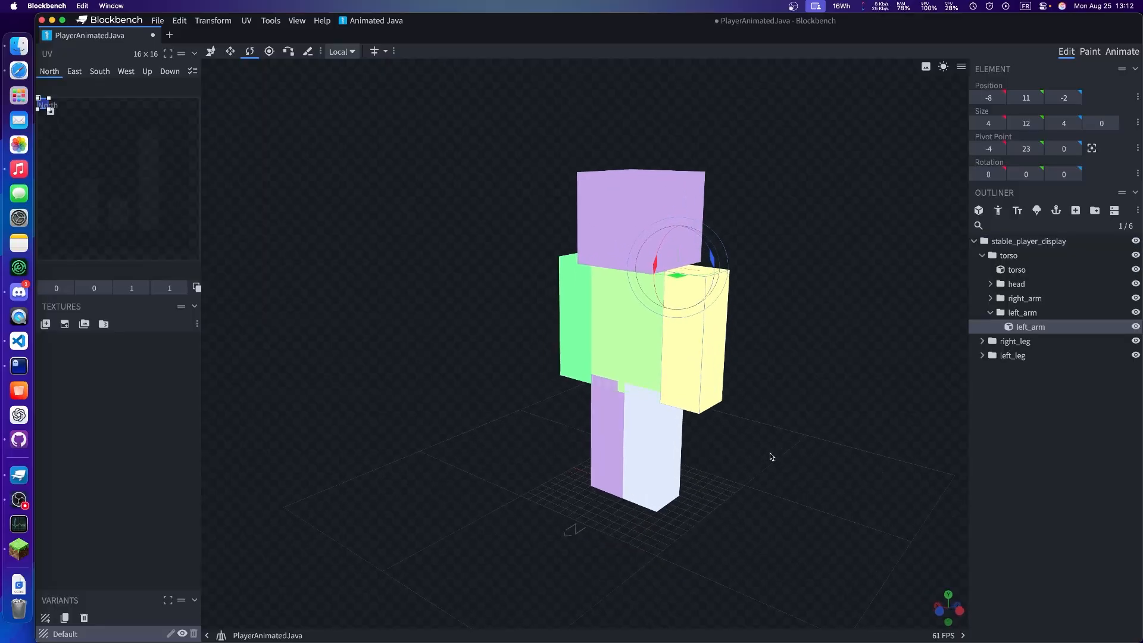
pyautogui.moveTo(655, 264); pyautogui.dragTo(670, 280)
pyautogui.click(567, 317)
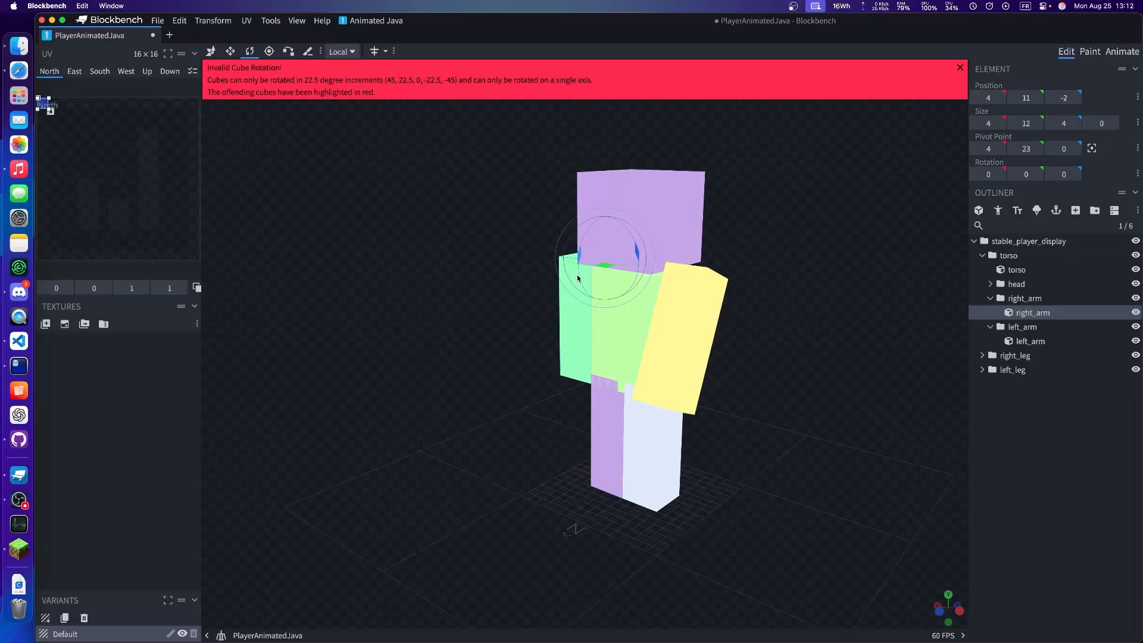
pyautogui.moveTo(578, 255); pyautogui.dragTo(593, 268)
pyautogui.moveTo(476, 351); pyautogui.dragTo(589, 355)
pyautogui.click(598, 424)
pyautogui.moveTo(808, 414); pyautogui.dragTo(695, 407)
# Dismiss the cube rotation warning and undo the arm cube rotations.
pyautogui.click(960, 68)
pyautogui.press('super+z')
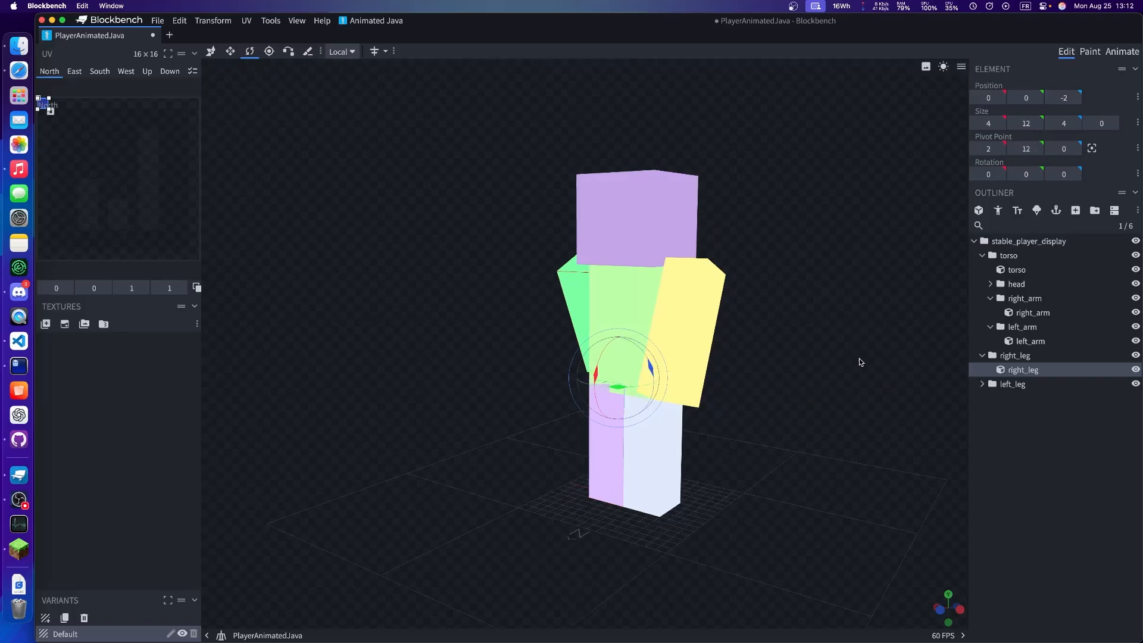
pyautogui.press('super+z')
pyautogui.press('super+z')
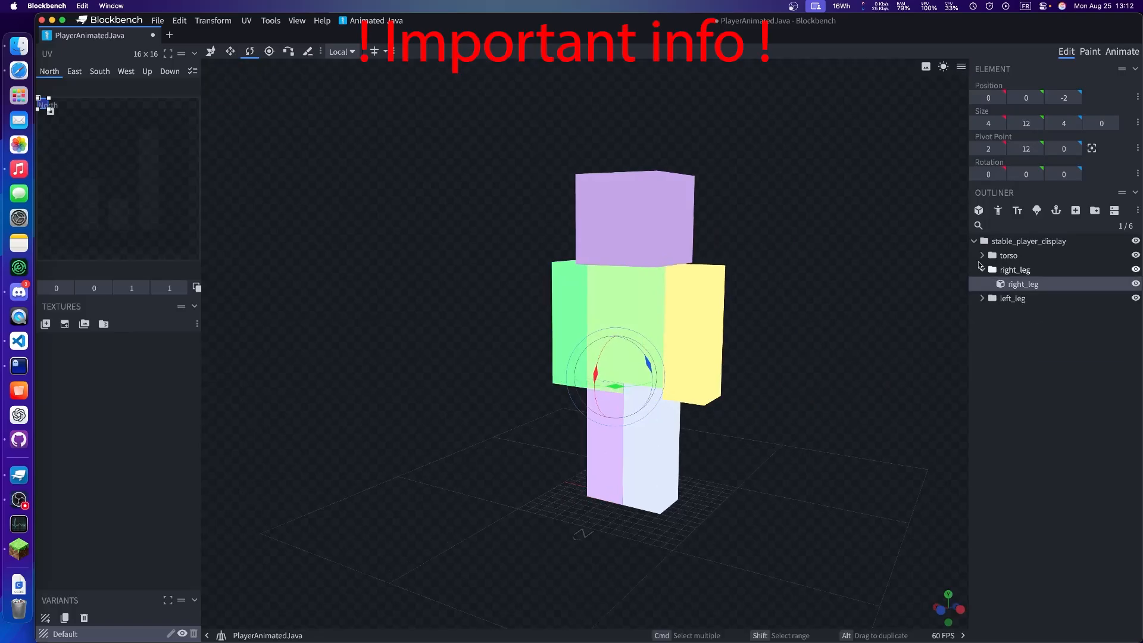
# Collapse the right_leg group, select the whole stable_player_display, and check it in Animate mode before returning to Edit mode.
pyautogui.click(981, 269)
pyautogui.click(1001, 368)
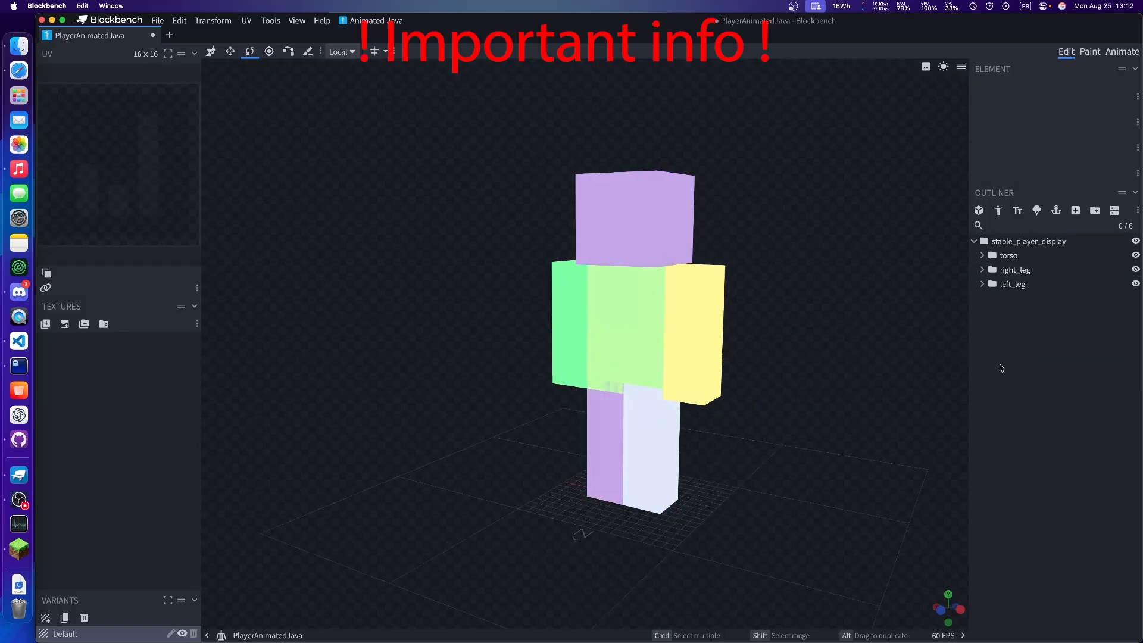
pyautogui.moveTo(782, 414); pyautogui.dragTo(806, 390)
pyautogui.click(982, 255)
pyautogui.click(1029, 241)
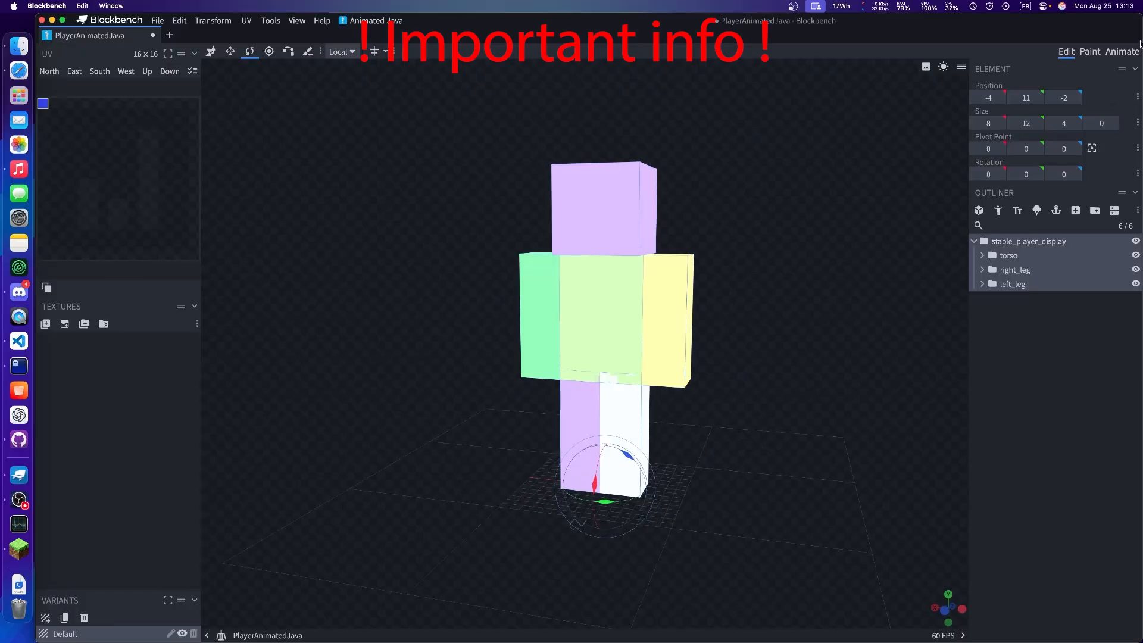
pyautogui.click(1122, 52)
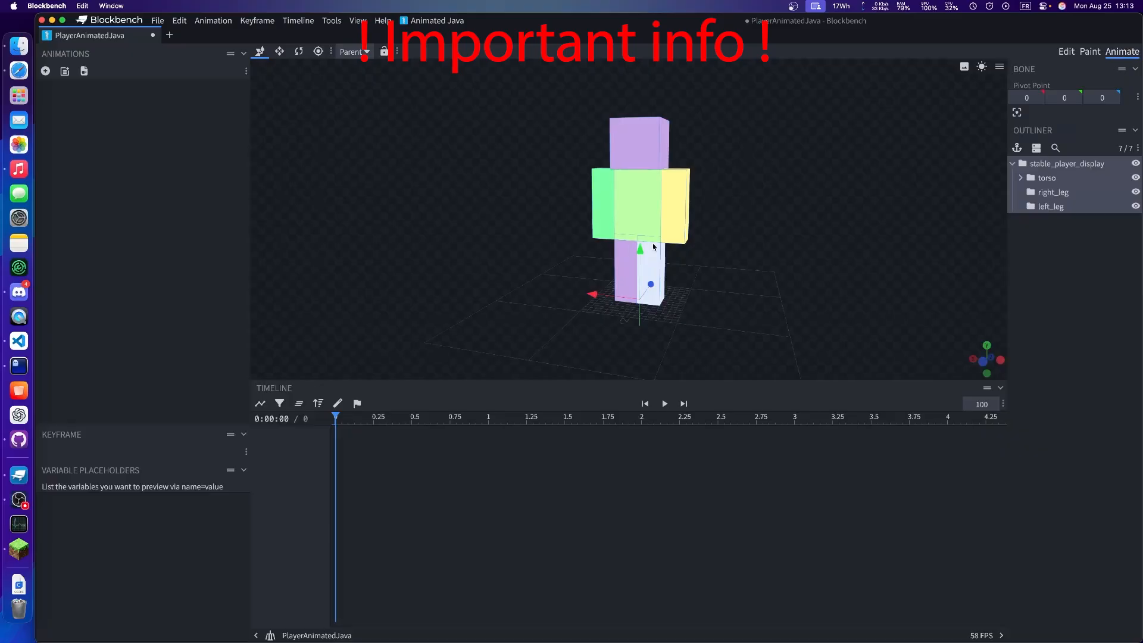
pyautogui.click(1070, 52)
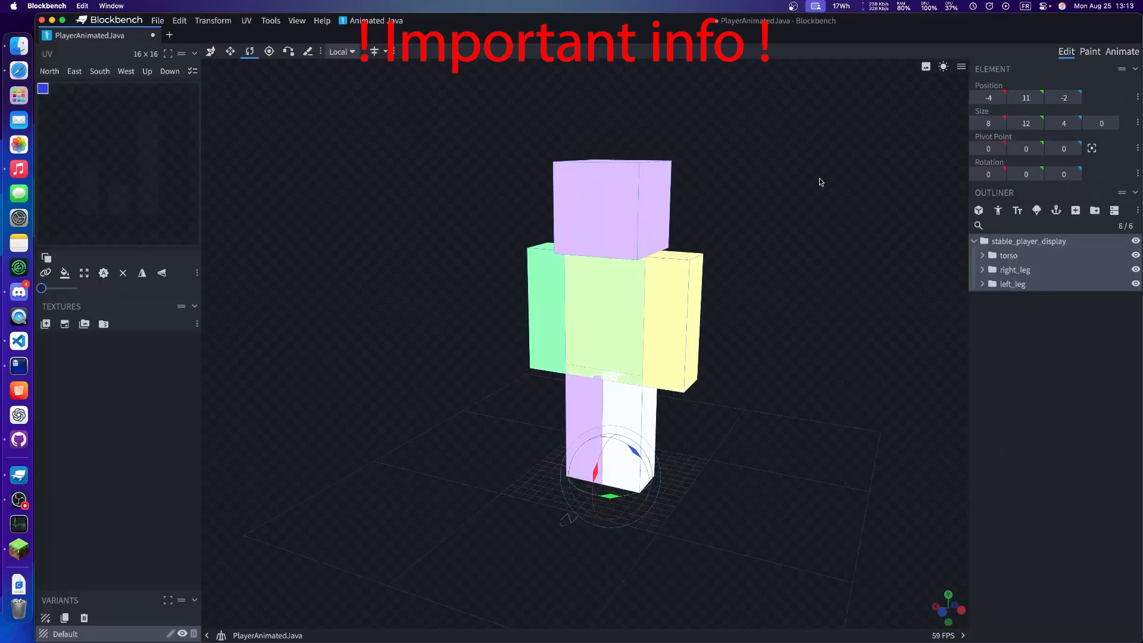
pyautogui.scroll(3, 797, 444)
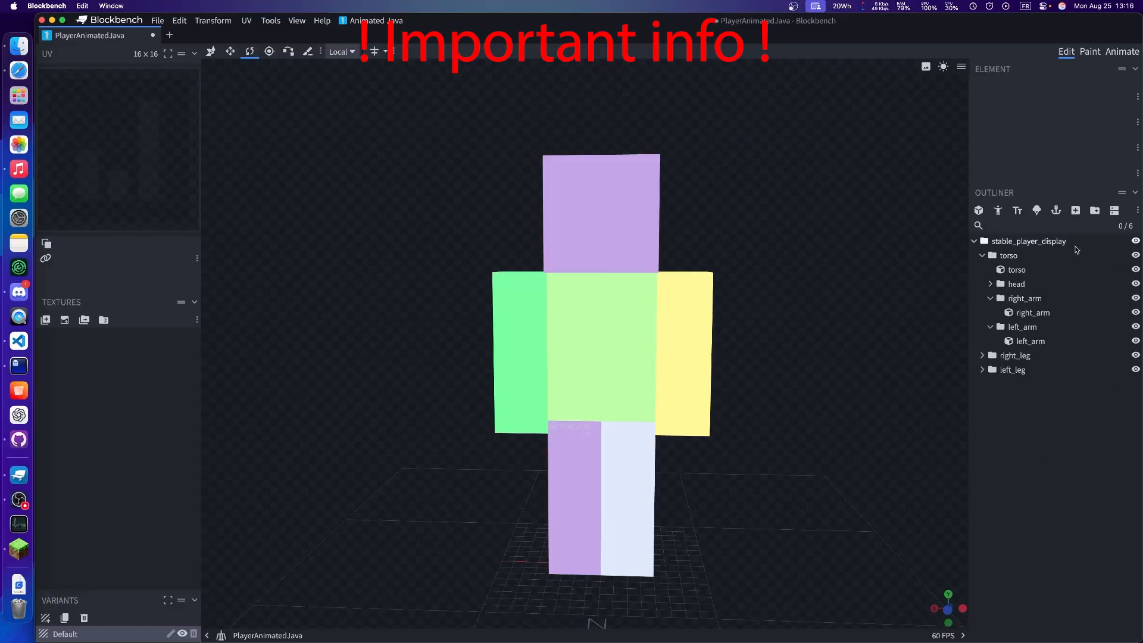
# Try raising the whole stable_player_display group by 1 unit, undo the move, and clear the selection.
pyautogui.click(1037, 243)
pyautogui.press('v')
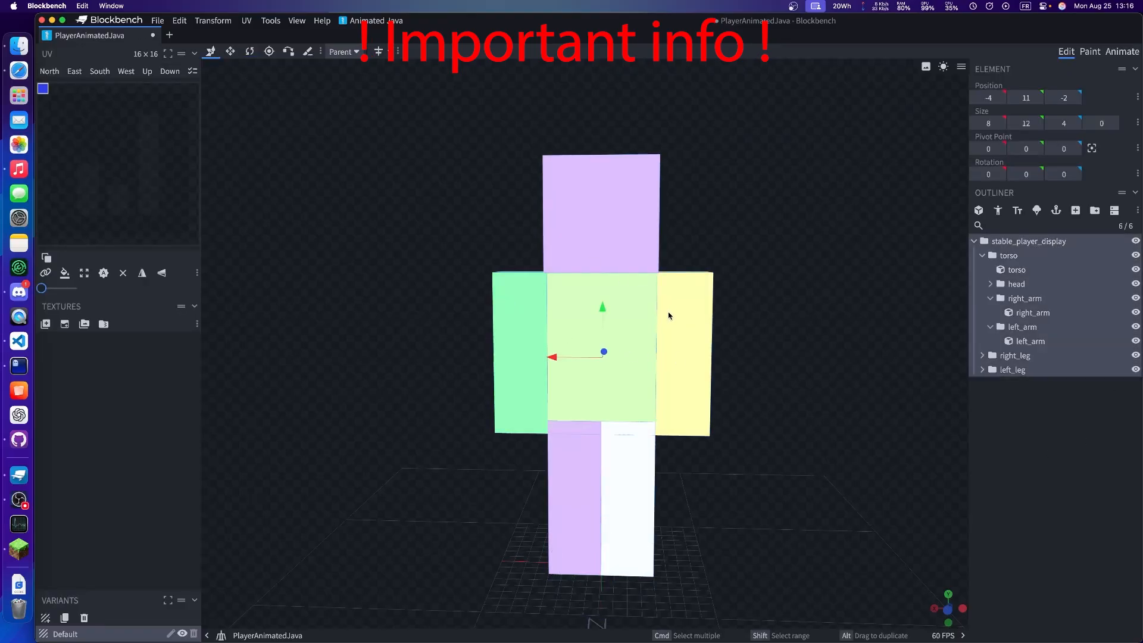
pyautogui.moveTo(600, 308); pyautogui.dragTo(602, 299)
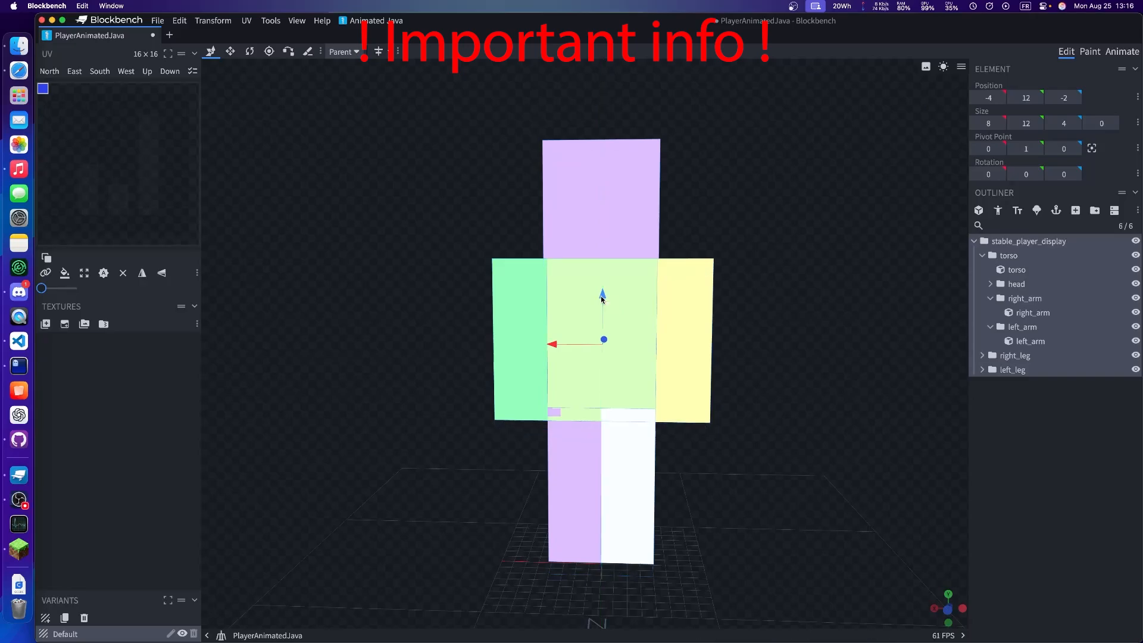
pyautogui.press('super+z')
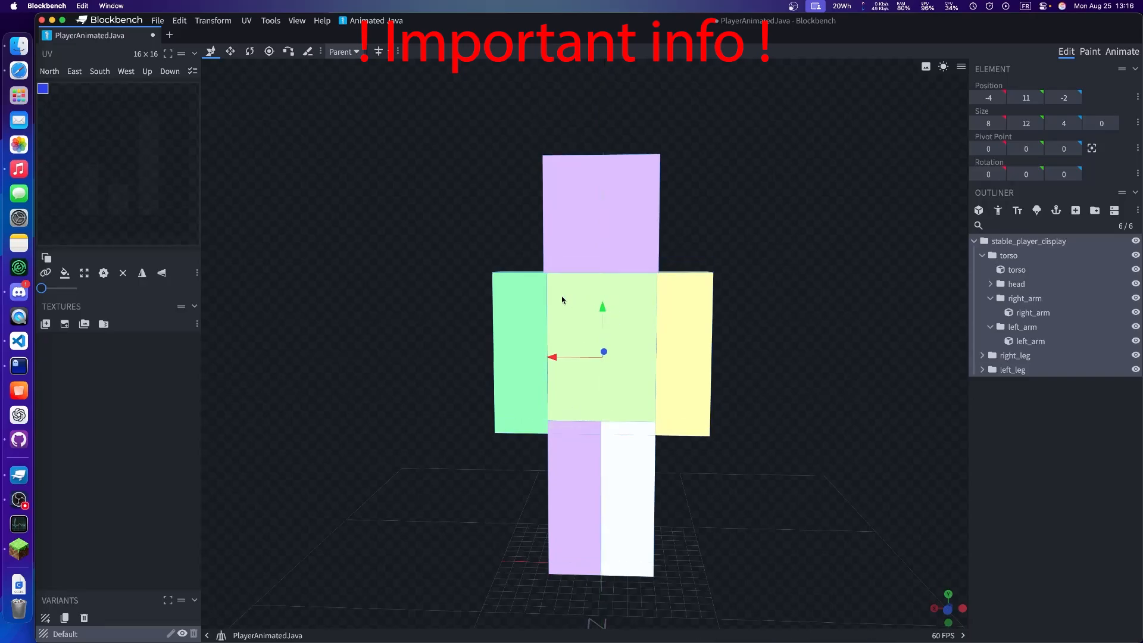
pyautogui.click(1043, 444)
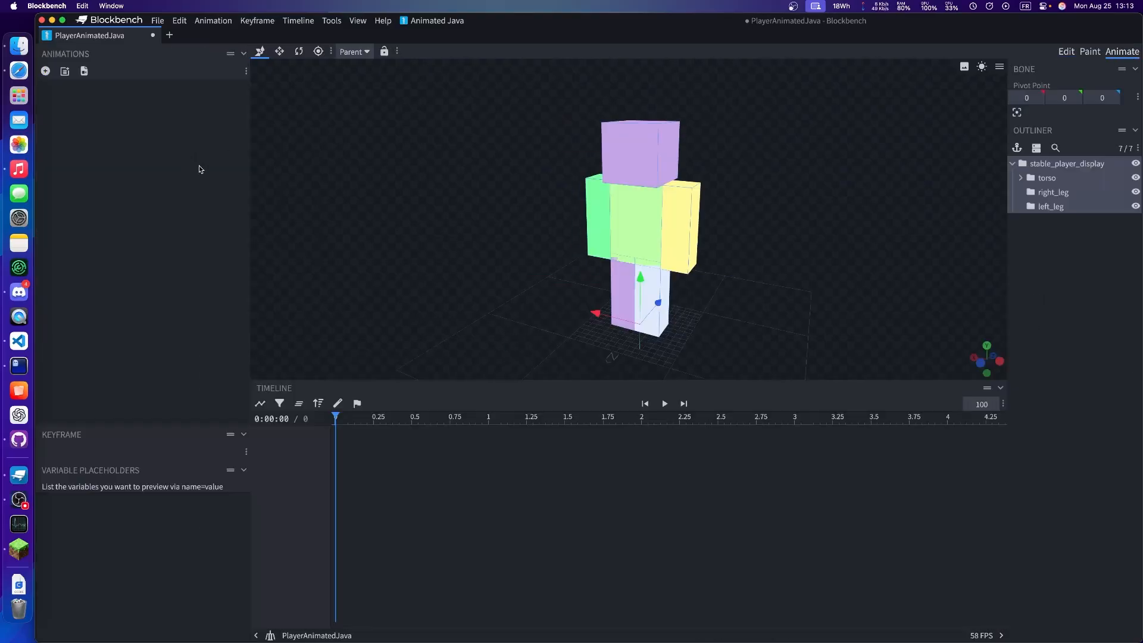
# Create an animation named idk with the Hold loop mode.
pyautogui.click(46, 71)
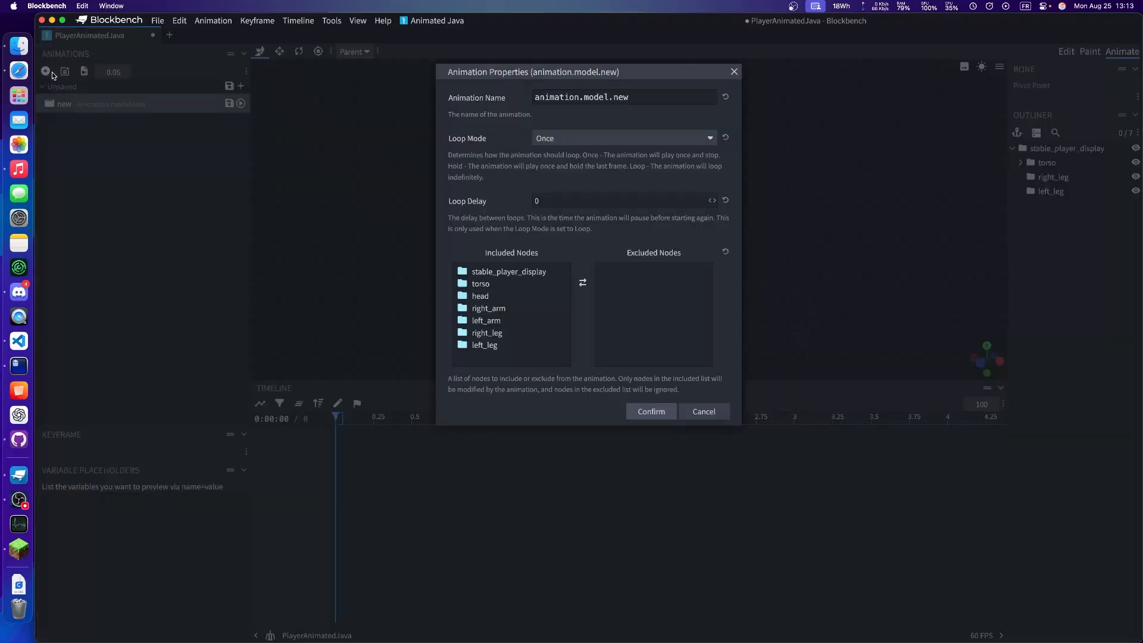
pyautogui.doubleClick(650, 96)
pyautogui.write('idk')
pyautogui.click(572, 132)
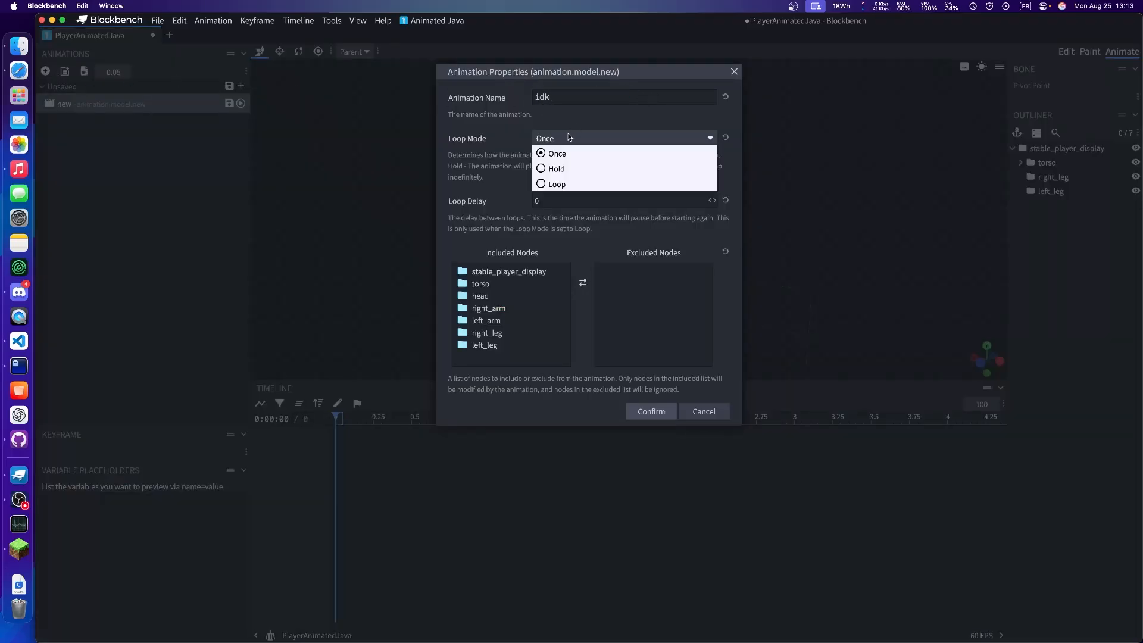
pyautogui.click(570, 170)
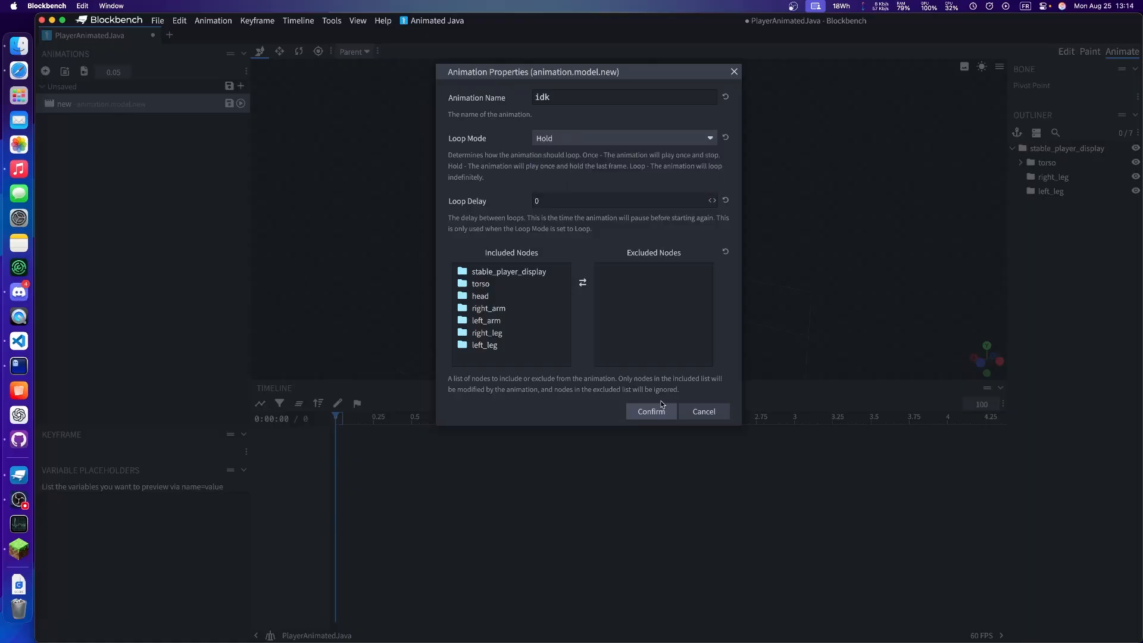
pyautogui.click(651, 420)
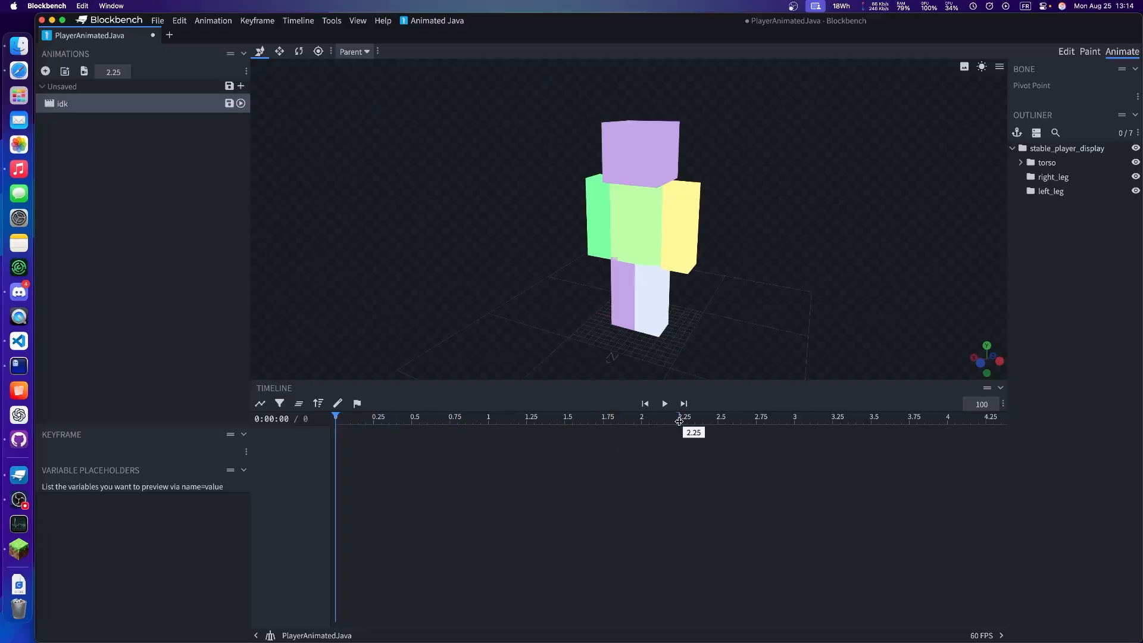
# Enlarge the model preview and keyframe the left_arm rotation at 0.5 seconds with X -87.5.
pyautogui.moveTo(701, 307); pyautogui.dragTo(696, 475)
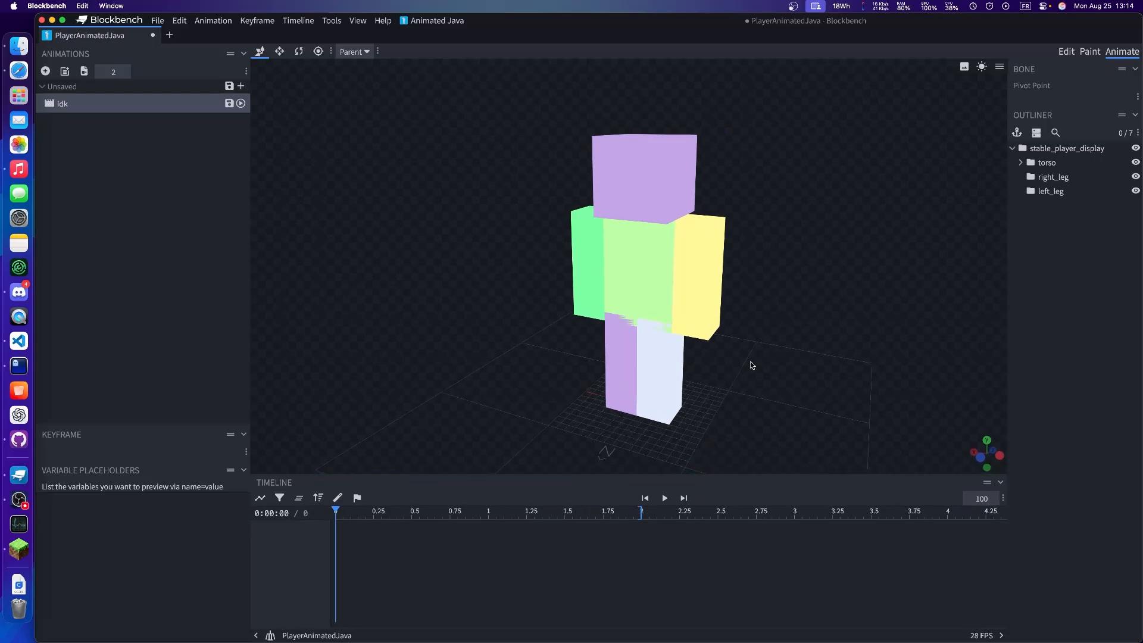
pyautogui.moveTo(745, 365); pyautogui.dragTo(716, 376, button='right')
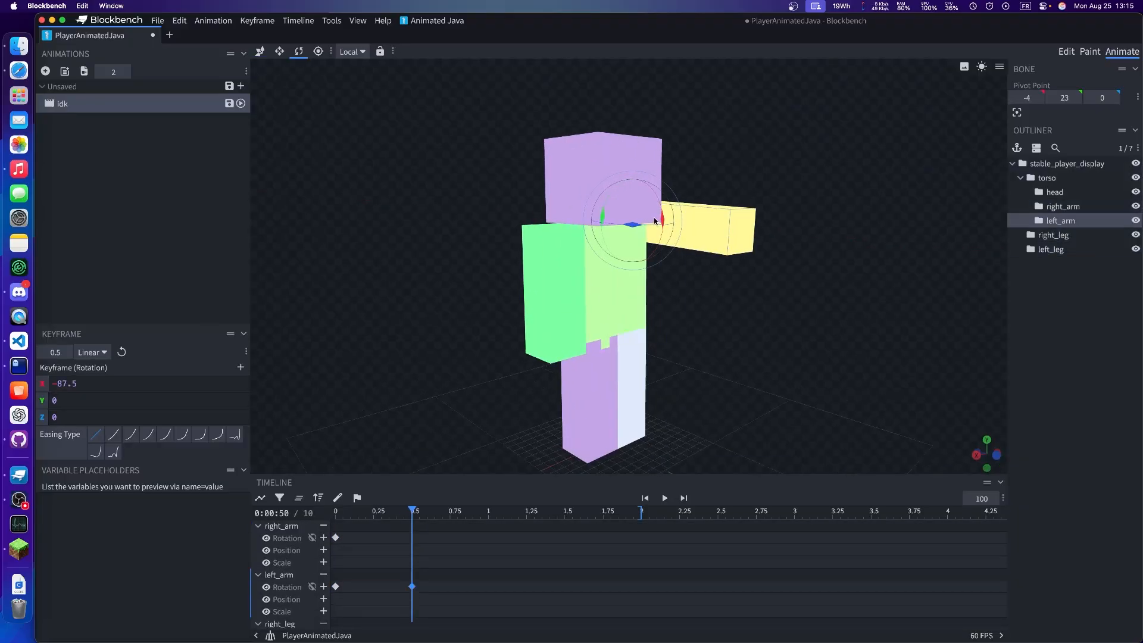
pyautogui.moveTo(492, 395); pyautogui.dragTo(637, 228)
pyautogui.click(621, 369)
# Pose the arms at 1 second, adding a rotation keyframe for right_arm.
pyautogui.click(488, 511)
pyautogui.click(681, 257)
pyautogui.click(578, 250)
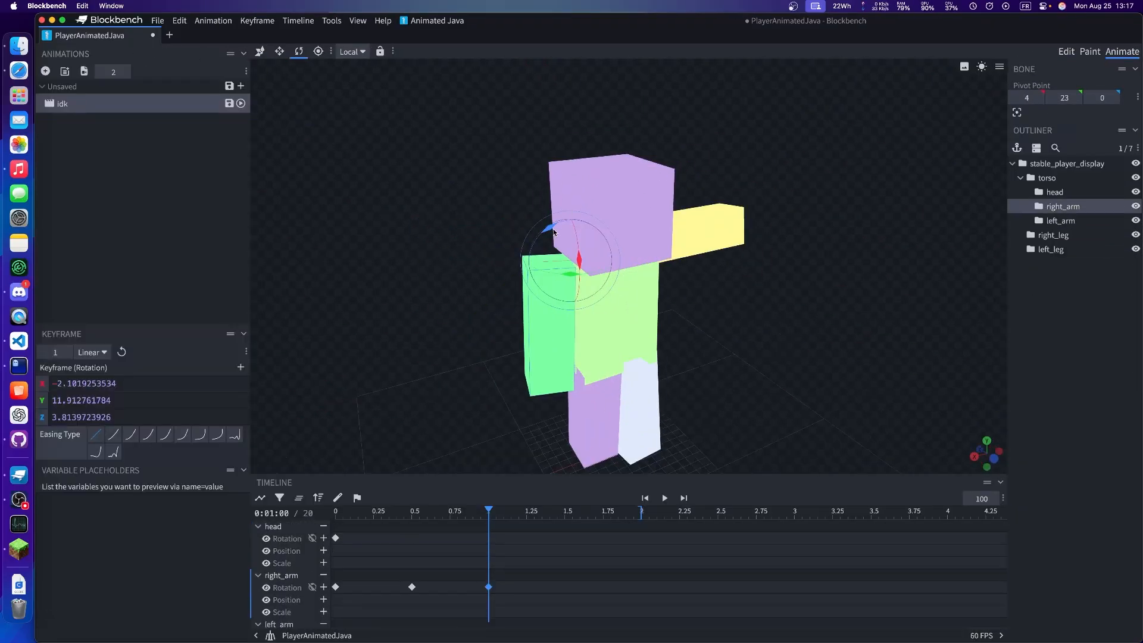
pyautogui.moveTo(625, 279); pyautogui.dragTo(591, 313)
# Place rotation keyframes at 1.4 seconds for the spread-arm pose, with the right_leg X rotation at -10.
pyautogui.click(484, 229)
pyautogui.click(638, 393)
pyautogui.click(549, 511)
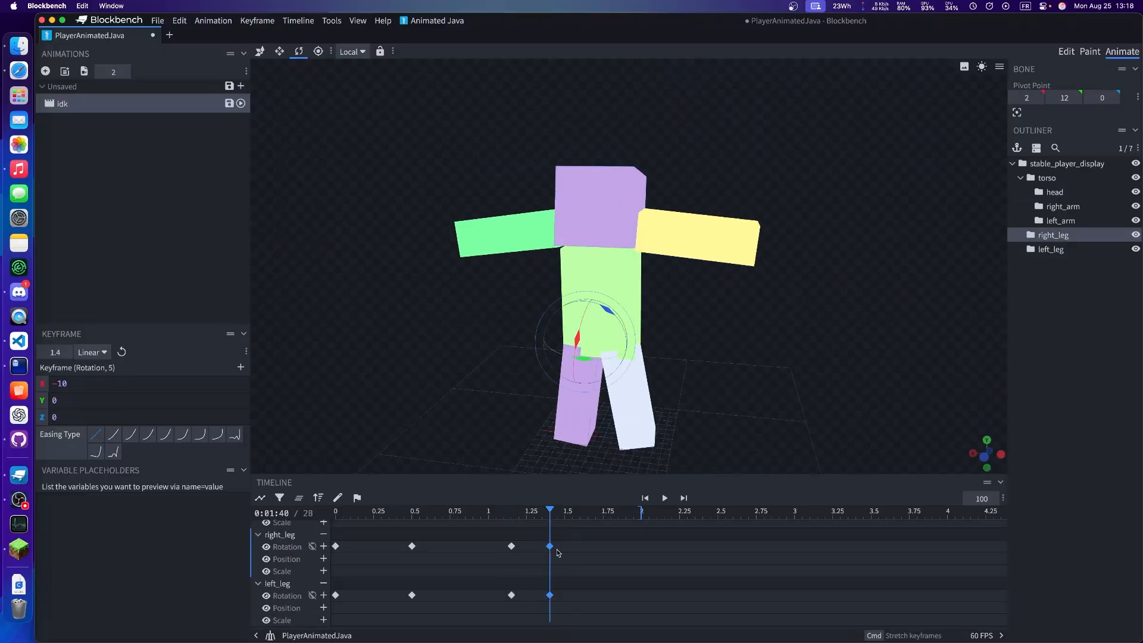
pyautogui.press('super+v')
# Delete the surplus rotation keyframe at 1 second.
pyautogui.click(696, 256)
pyautogui.click(450, 511)
pyautogui.click(488, 538)
pyautogui.press('Delete')
# Clean up the rotation keyframes between 0.5 and 1.4 seconds and adjust the pose at 1.15 seconds.
pyautogui.click(511, 511)
pyautogui.click(412, 538)
pyautogui.click(512, 538)
pyautogui.click(548, 511)
pyautogui.press('Delete')
pyautogui.click(511, 510)
pyautogui.moveTo(626, 288); pyautogui.dragTo(677, 258)
# Keyframe the torso group's rotation at 1.5 seconds with Y -1800.
pyautogui.click(565, 510)
pyautogui.click(601, 298)
pyautogui.moveTo(662, 351); pyautogui.dragTo(750, 370)
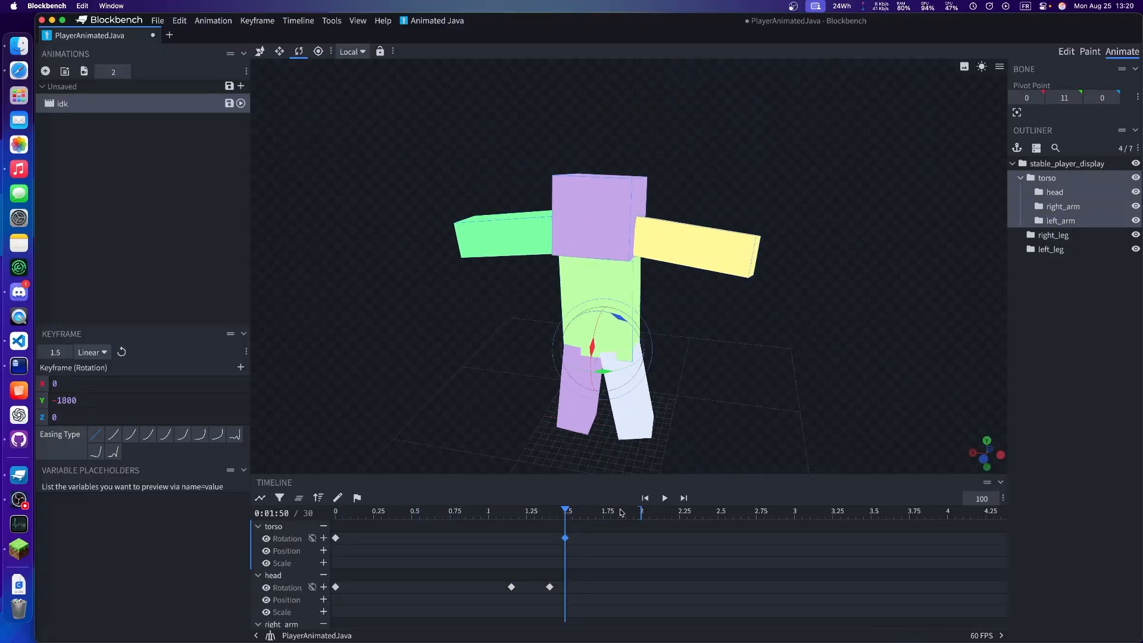
# Set all keyframes to Smooth interpolation and extend the animation's end to 2.5 seconds.
pyautogui.press('super+a')
pyautogui.click(95, 417)
pyautogui.press('space')
pyautogui.press('space')
pyautogui.moveTo(641, 538); pyautogui.dragTo(718, 538)
# Move the stable_player_display position keyframe to 1.85 seconds and enter 150 as its value.
pyautogui.click(602, 198)
pyautogui.click(1066, 164)
pyautogui.scroll(-5, 614, 321)
pyautogui.moveTo(335, 551); pyautogui.dragTo(618, 550)
pyautogui.write('150')
# Add a stable_player_display position keyframe near 1.75 seconds with Y 20, select the torso group, and save the blueprint.
pyautogui.click(602, 513)
pyautogui.click(323, 547)
pyautogui.doubleClick(55, 403)
pyautogui.write('20')
pyautogui.click(1047, 178)
pyautogui.press('super+s')
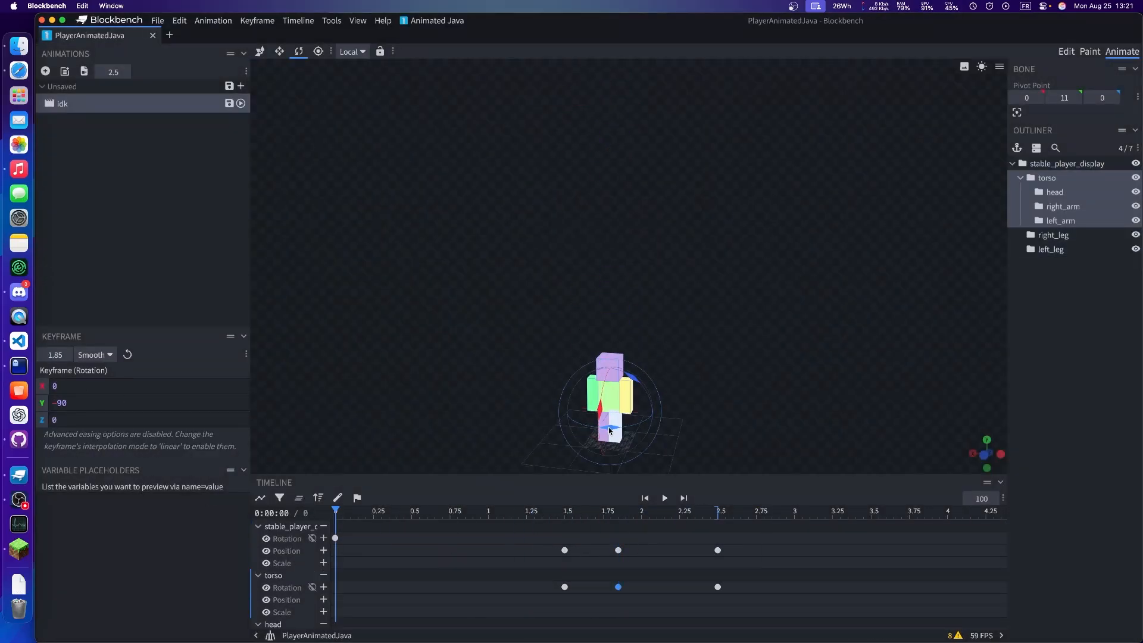
# Frame the player model in the preview and play the idk animation to review its motion.
pyautogui.scroll(4, 595, 357)
pyautogui.scroll(4, 582, 352)
pyautogui.moveTo(471, 391); pyautogui.dragTo(493, 371, button='right')
pyautogui.moveTo(474, 389); pyautogui.dragTo(439, 390)
pyautogui.moveTo(501, 320); pyautogui.dragTo(523, 353, button='right')
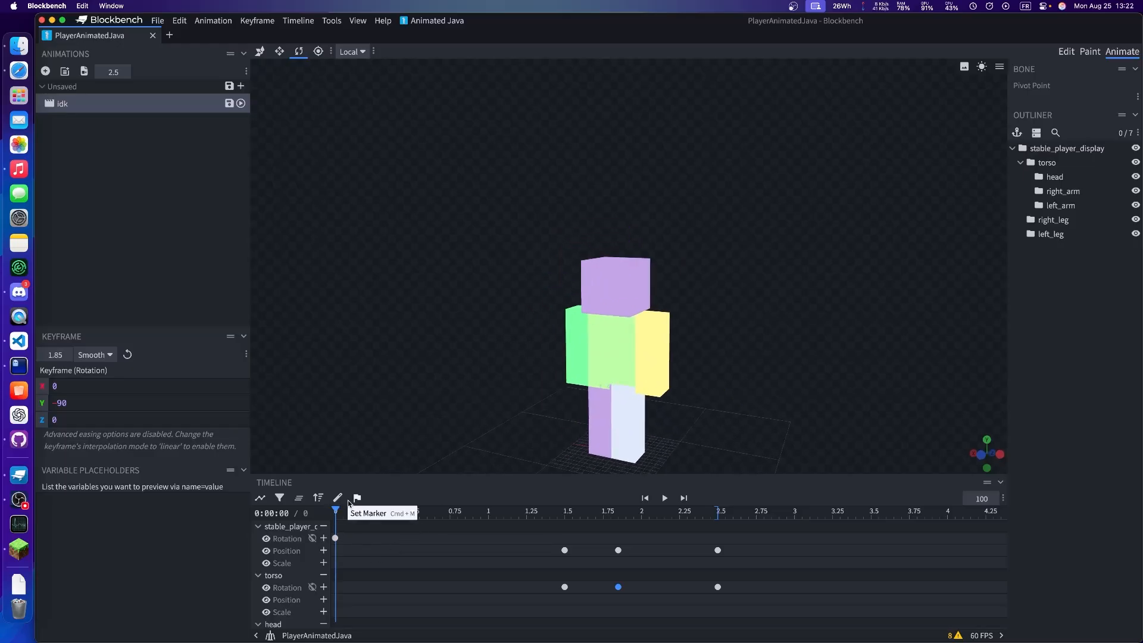
pyautogui.click(664, 498)
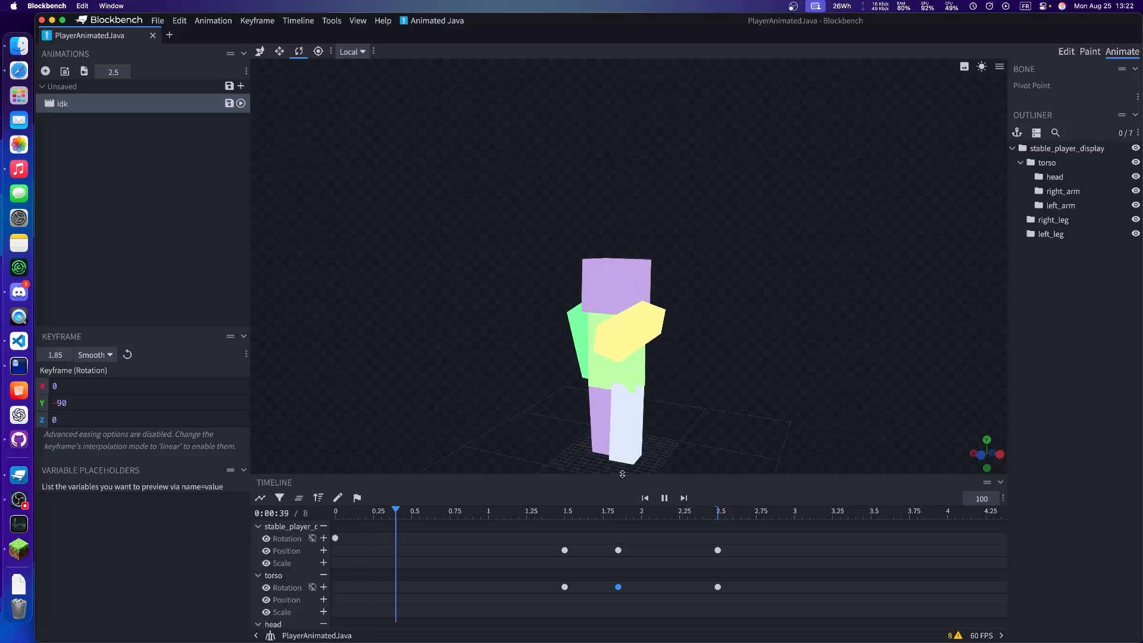
pyautogui.scroll(-3, 505, 434)
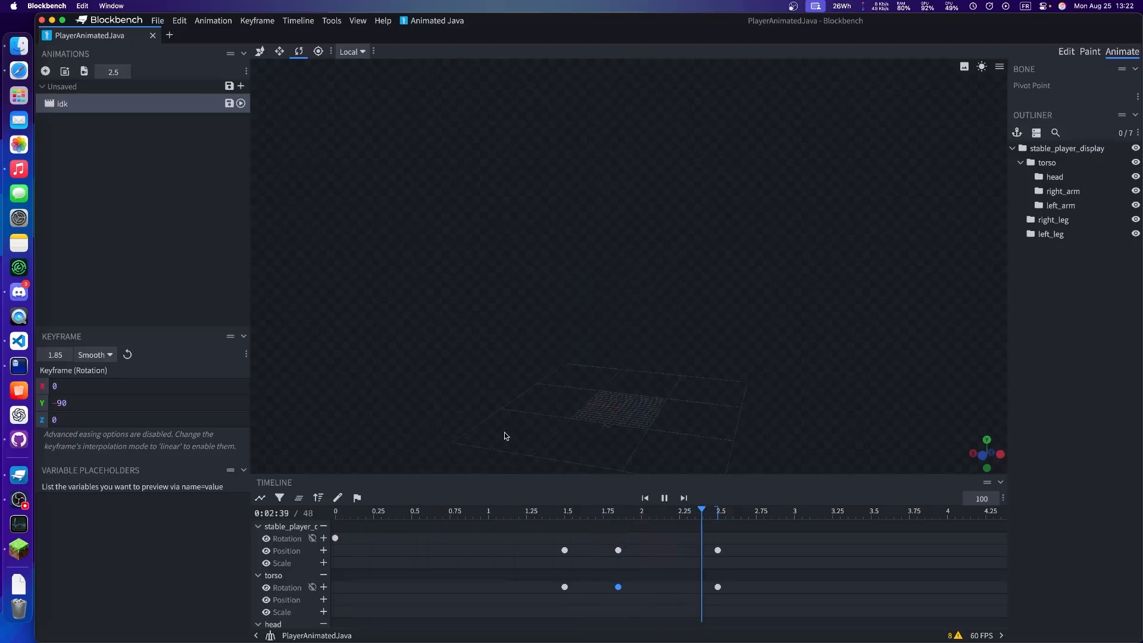
# Return the blueprint to Edit mode and reframe the player model in the view.
pyautogui.scroll(2, 505, 435)
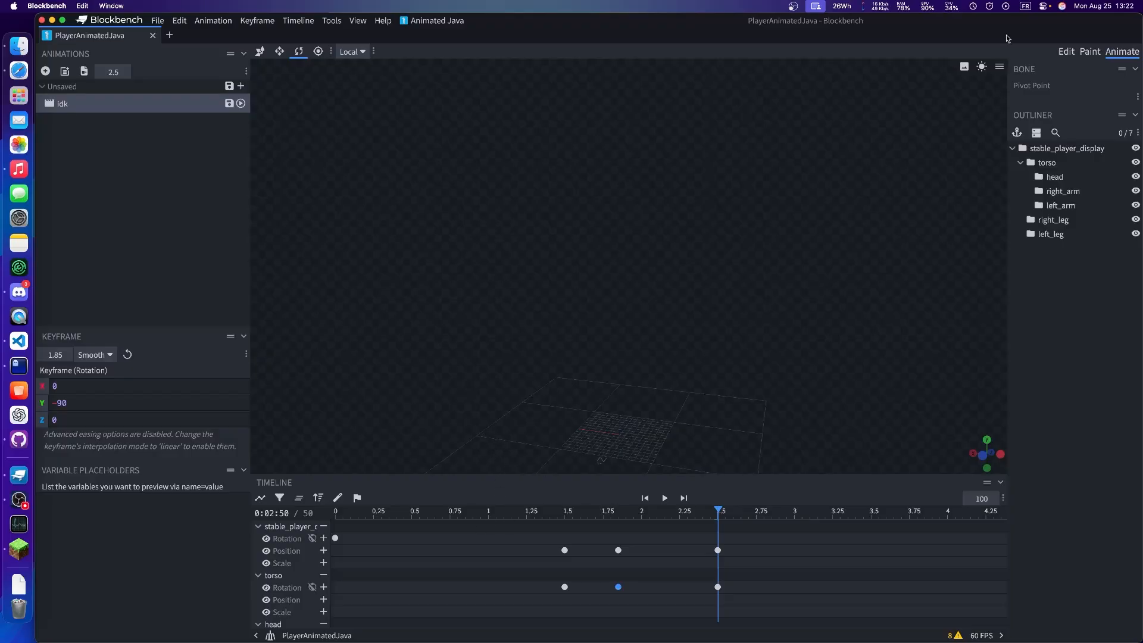
pyautogui.click(1066, 55)
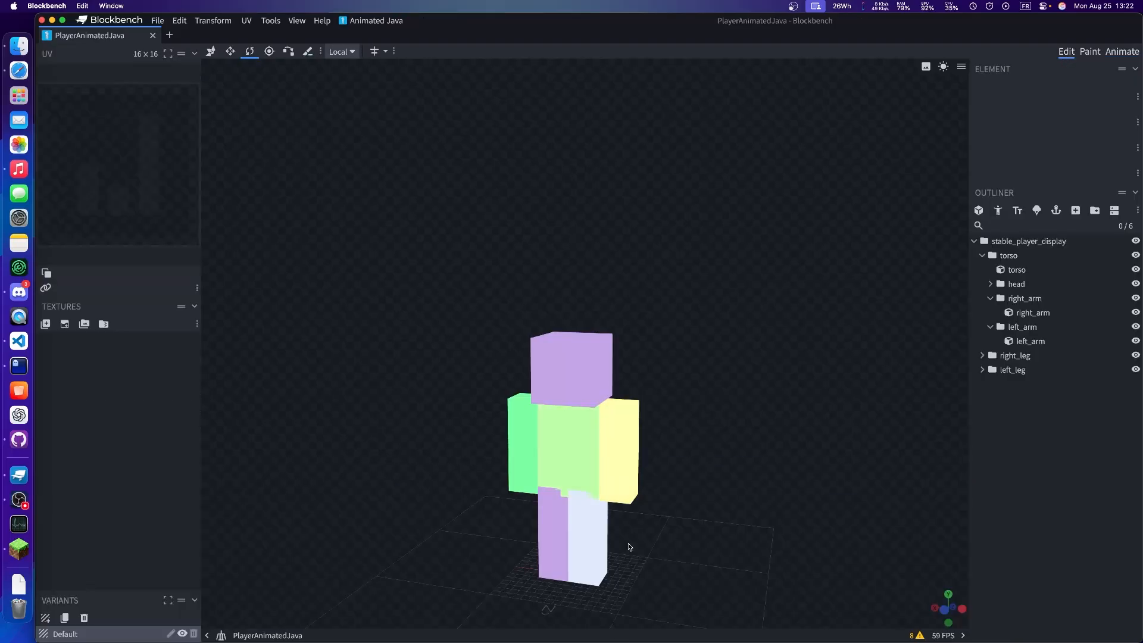
pyautogui.moveTo(707, 559); pyautogui.dragTo(651, 500, button='right')
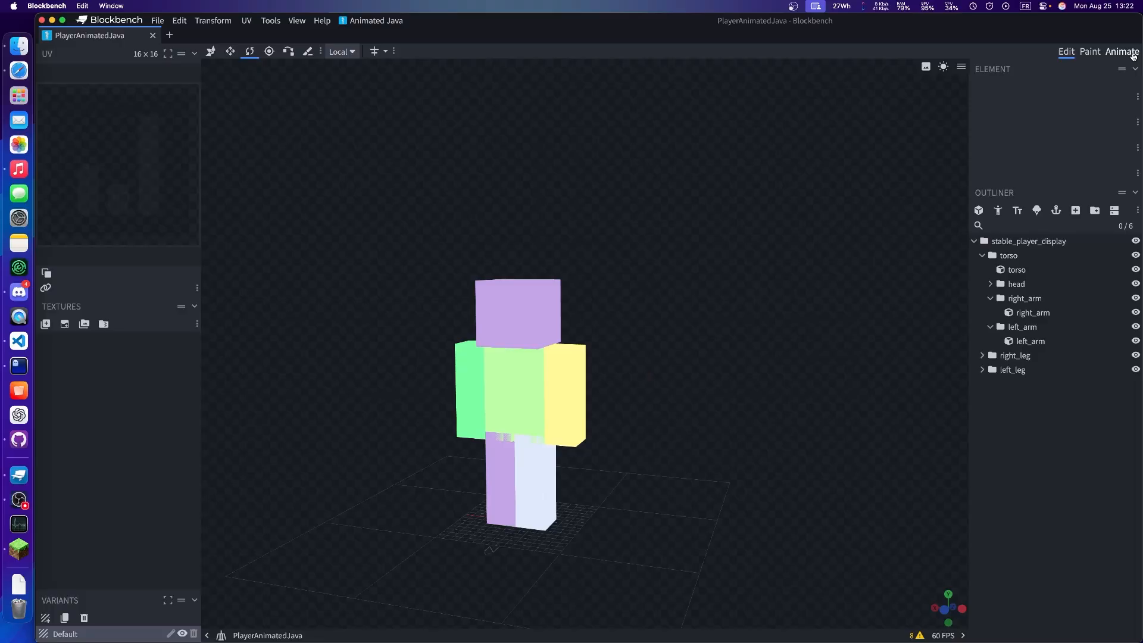
# Switch to Minecraft, resume the game and check its version on the debug screen.
pyautogui.hotkey('ctrl', 'Right')
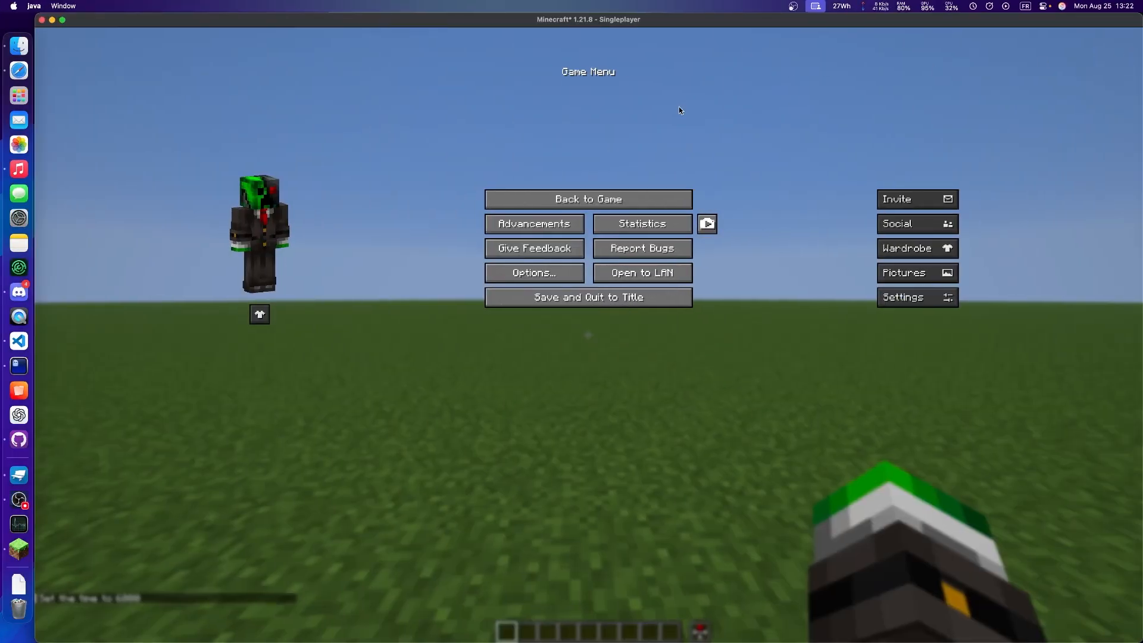
pyautogui.press('Escape')
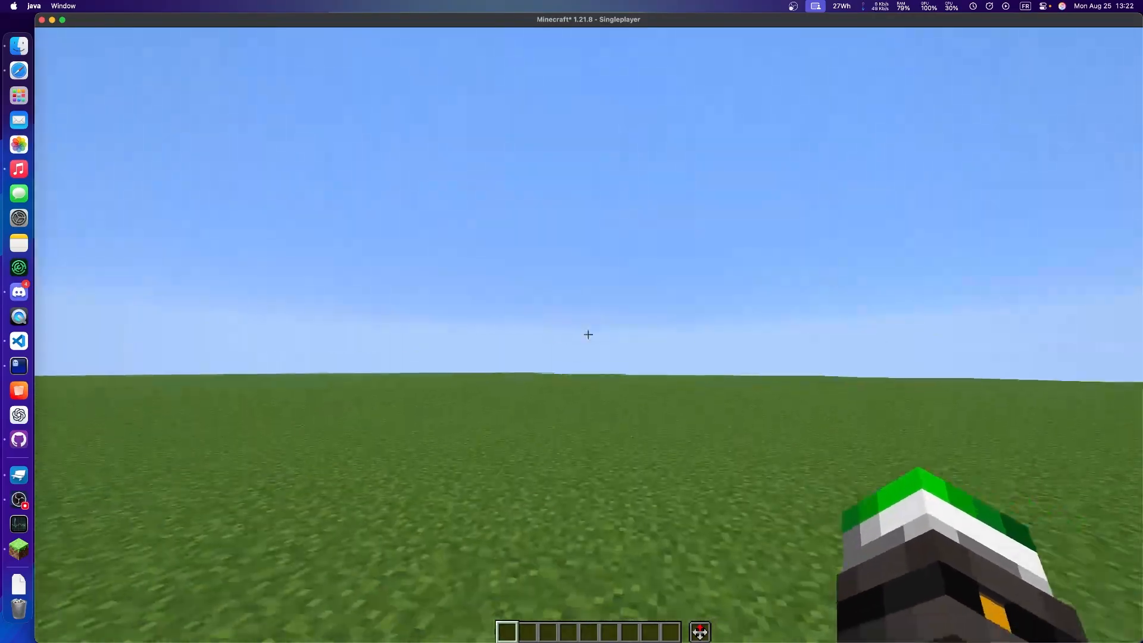
pyautogui.press('F3')
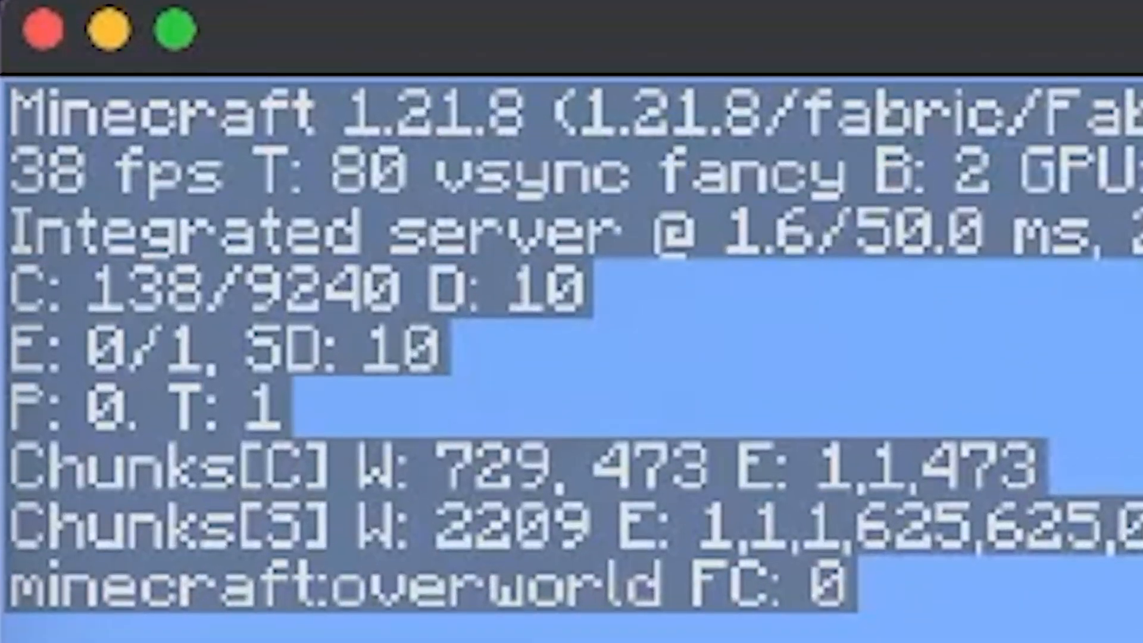
# Open Minecraft's resource pack folder in Finder from the resource pack options.
pyautogui.press('Escape')
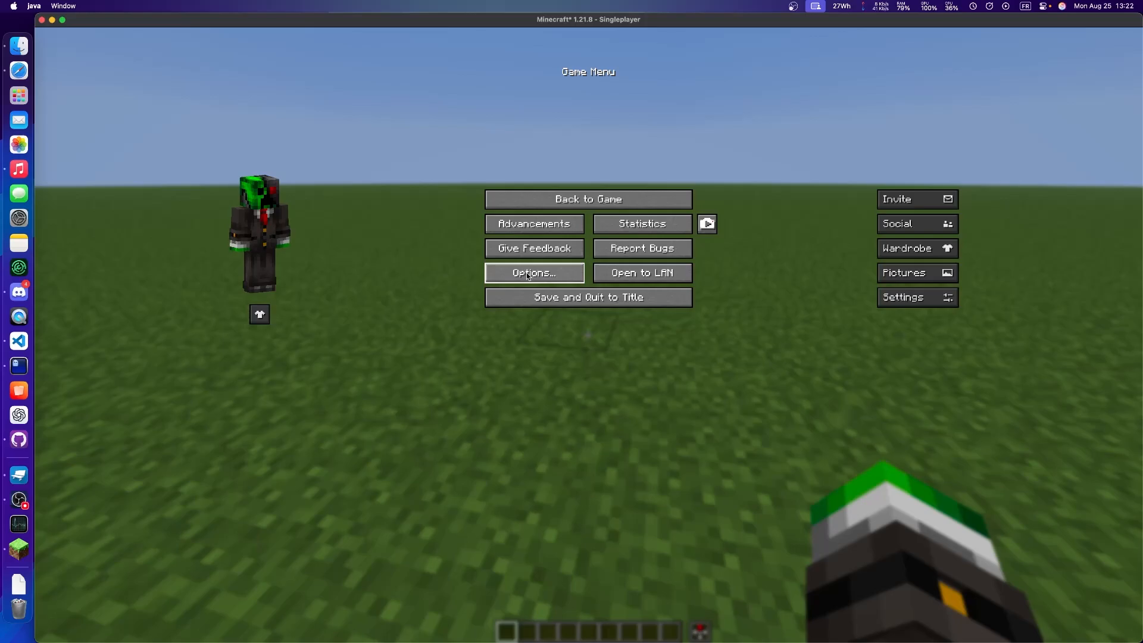
pyautogui.click(527, 271)
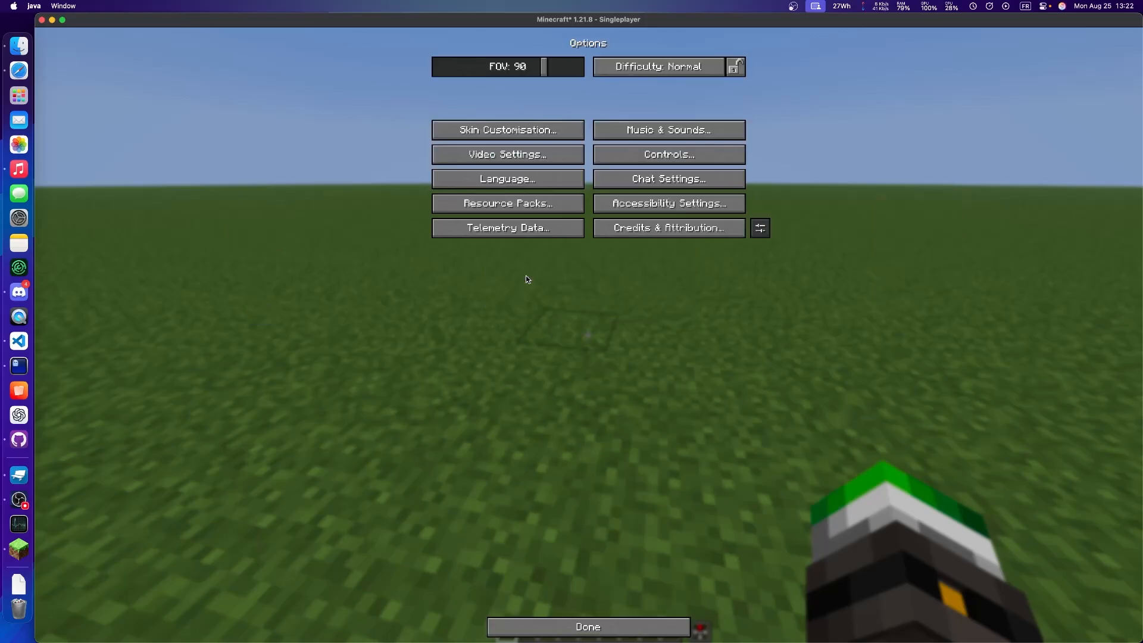
pyautogui.click(508, 201)
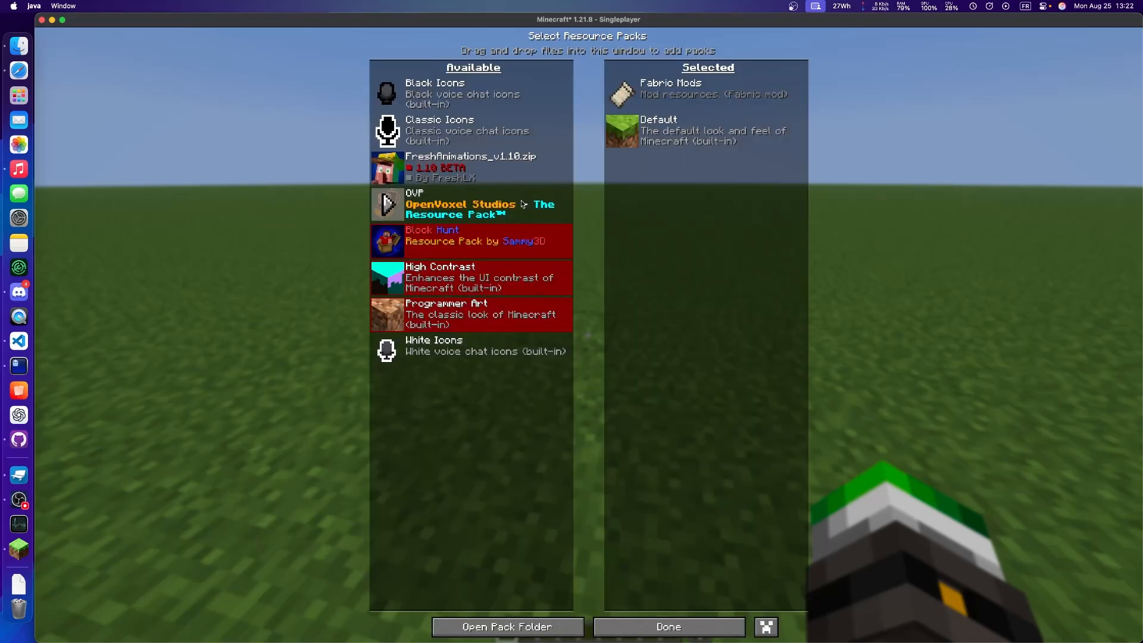
pyautogui.click(537, 625)
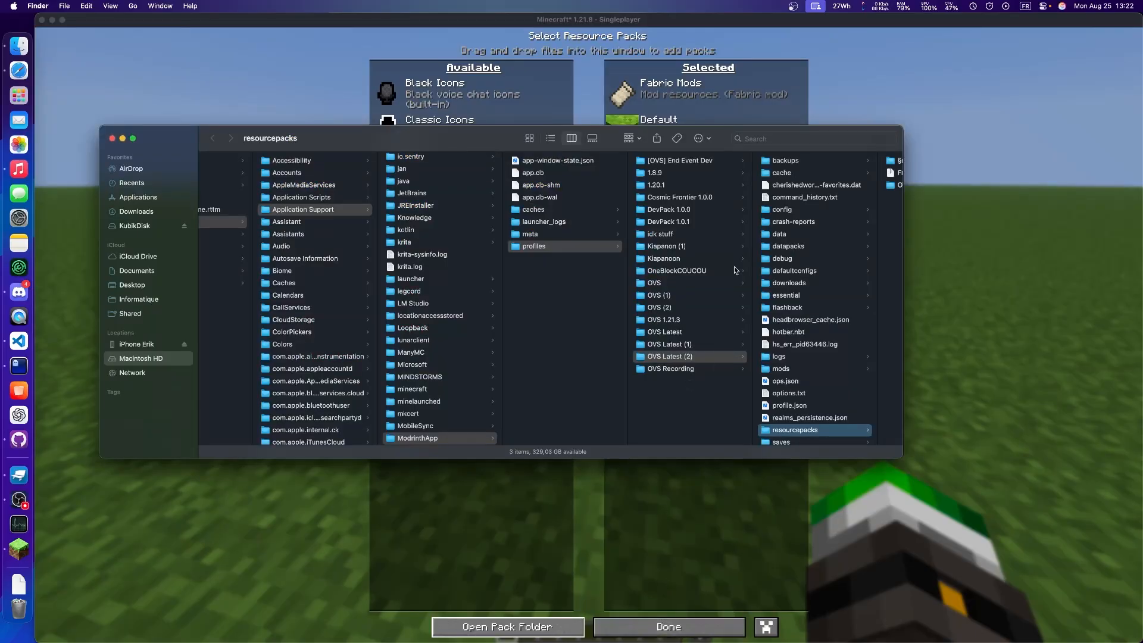
# Create a new folder named PlayerAnimatedJava inside the resourcepacks folder.
pyautogui.hscroll(3, 635, 343)
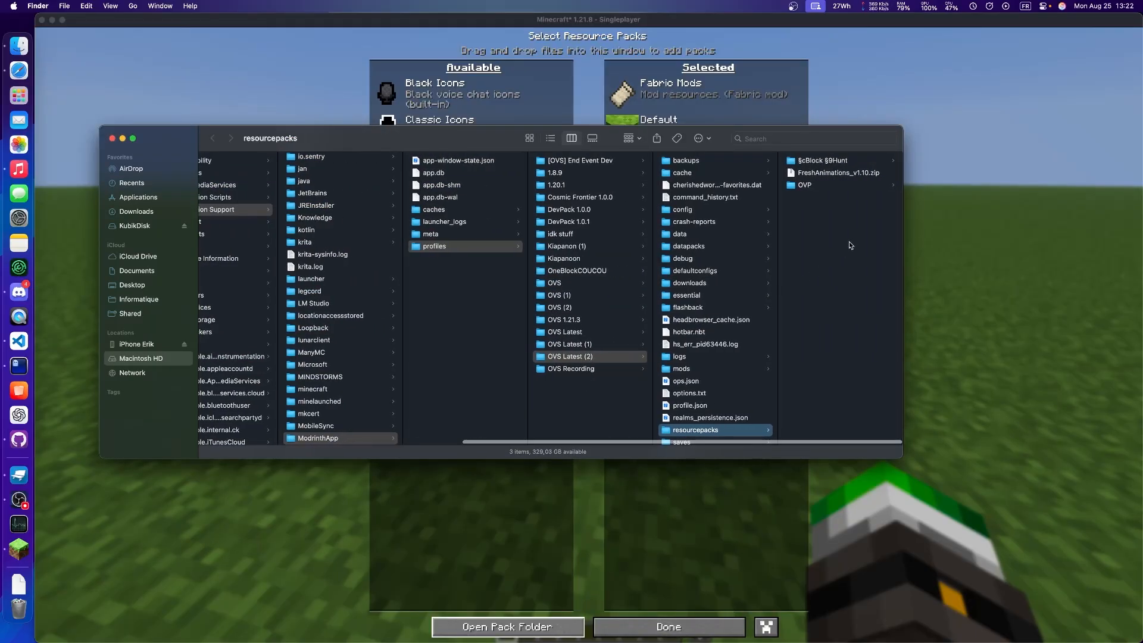
pyautogui.scroll(-3, 719, 411)
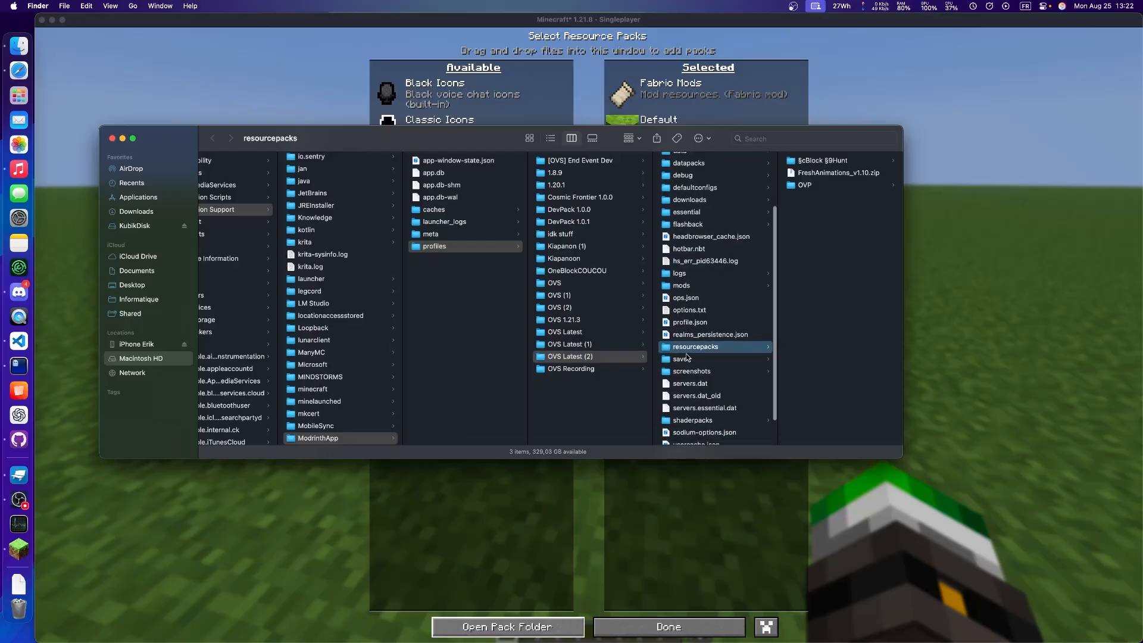
pyautogui.rightClick(803, 267)
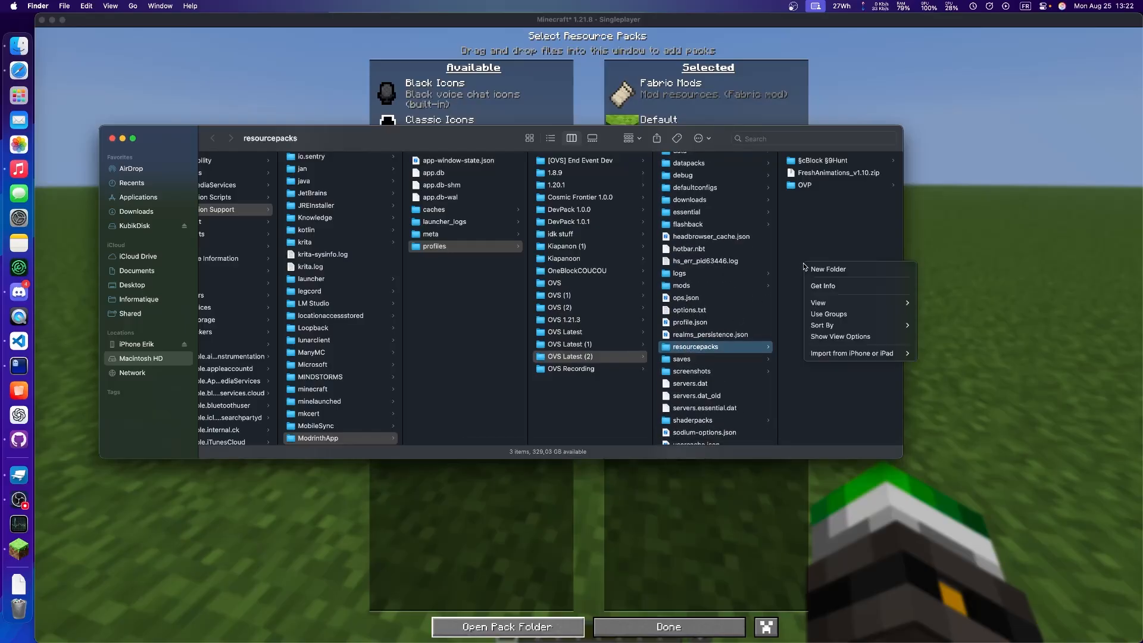
pyautogui.click(816, 269)
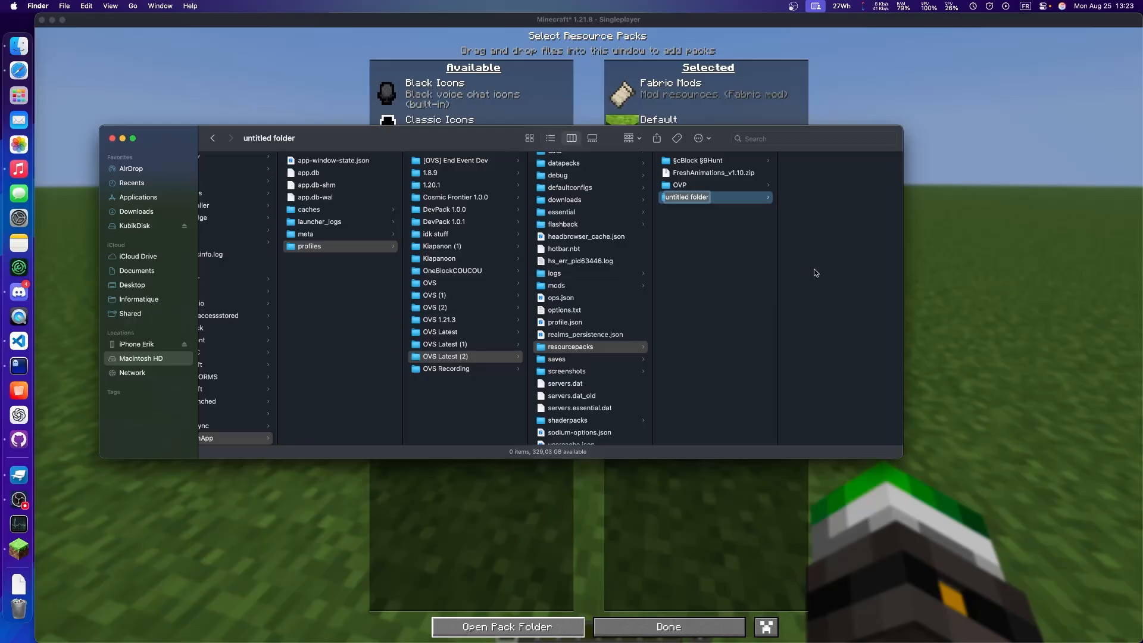
pyautogui.write('PlayeranimatedJava')
pyautogui.press('Return')
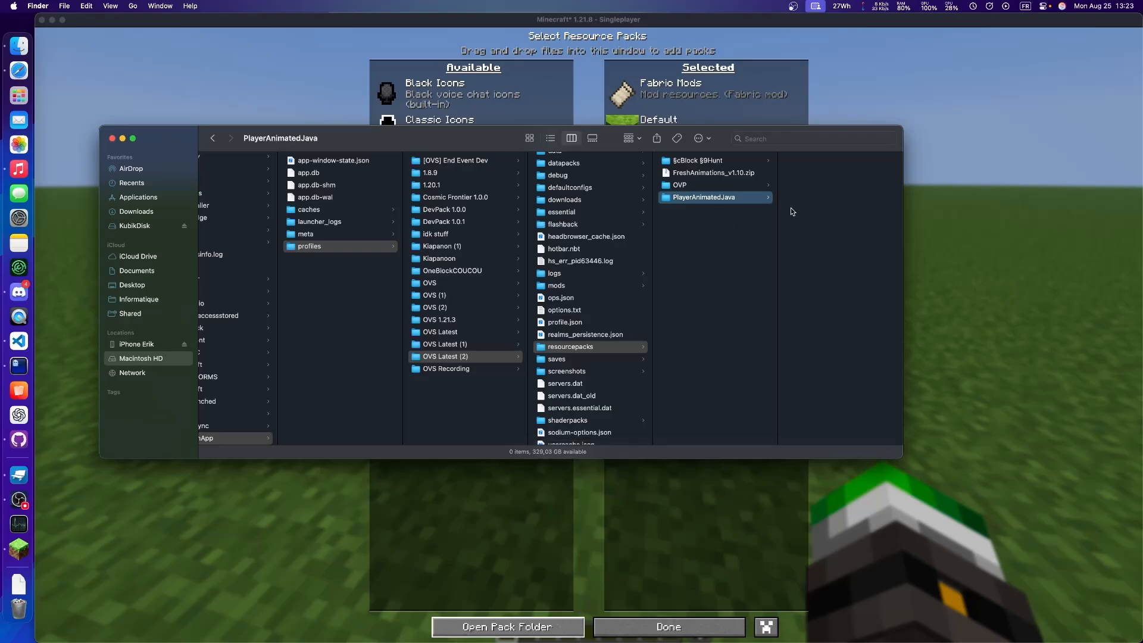
# Switch to the Ghostty terminal and create an empty pack.mcmeta file inside the PlayerAnimatedJava folder with touch, and close the terminal window.
pyautogui.press('super+Tab')
pyautogui.moveTo(694, 142); pyautogui.dragTo(644, 231)
pyautogui.write('cd')
pyautogui.press('BackSpace')
pyautogui.press('BackSpace')
pyautogui.press('BackSpace')
pyautogui.write('touch')
pyautogui.moveTo(703, 203); pyautogui.dragTo(726, 366)
pyautogui.write('pack.mcmeta')
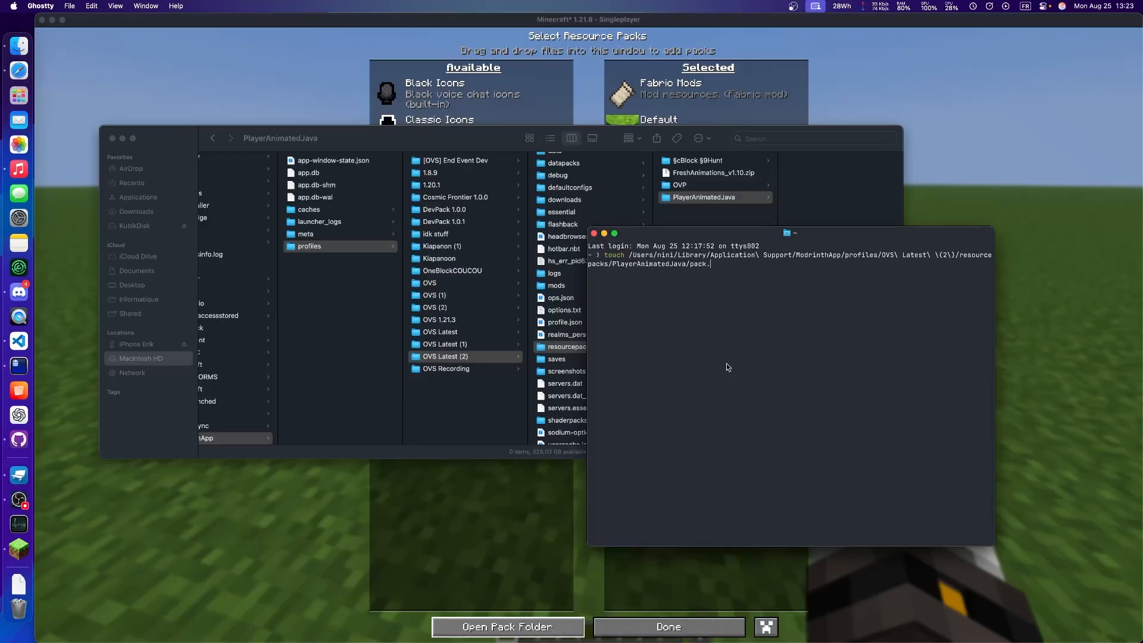
pyautogui.press('Return')
pyautogui.press('super+w')
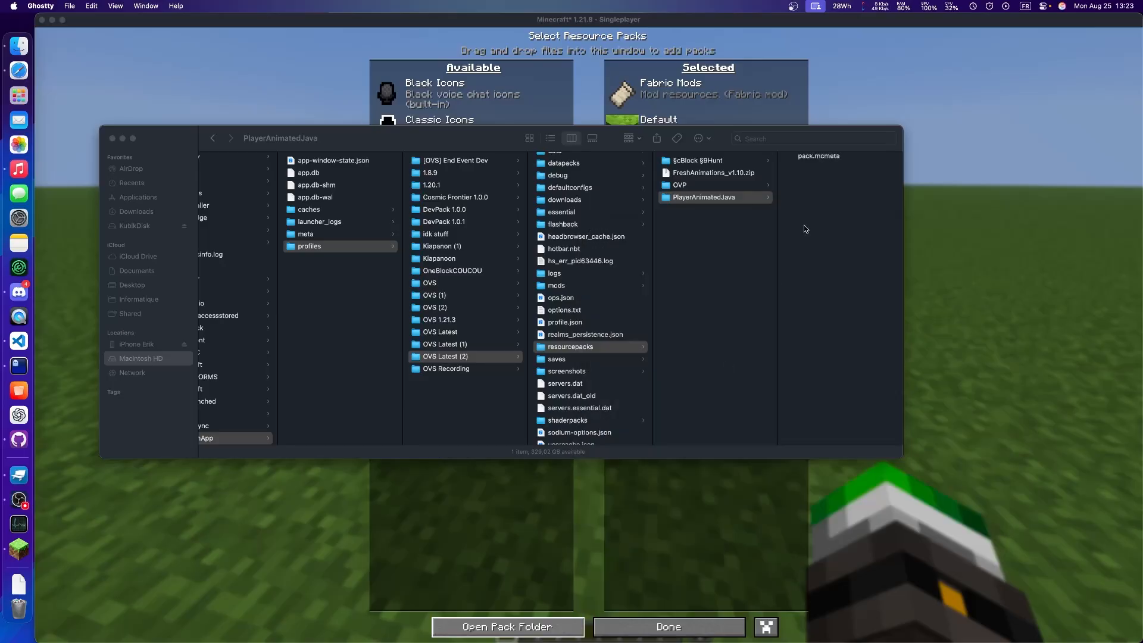
# Open pack.mcmeta from the PlayerAnimatedJava folder in TextEdit and close it again.
pyautogui.click(829, 221)
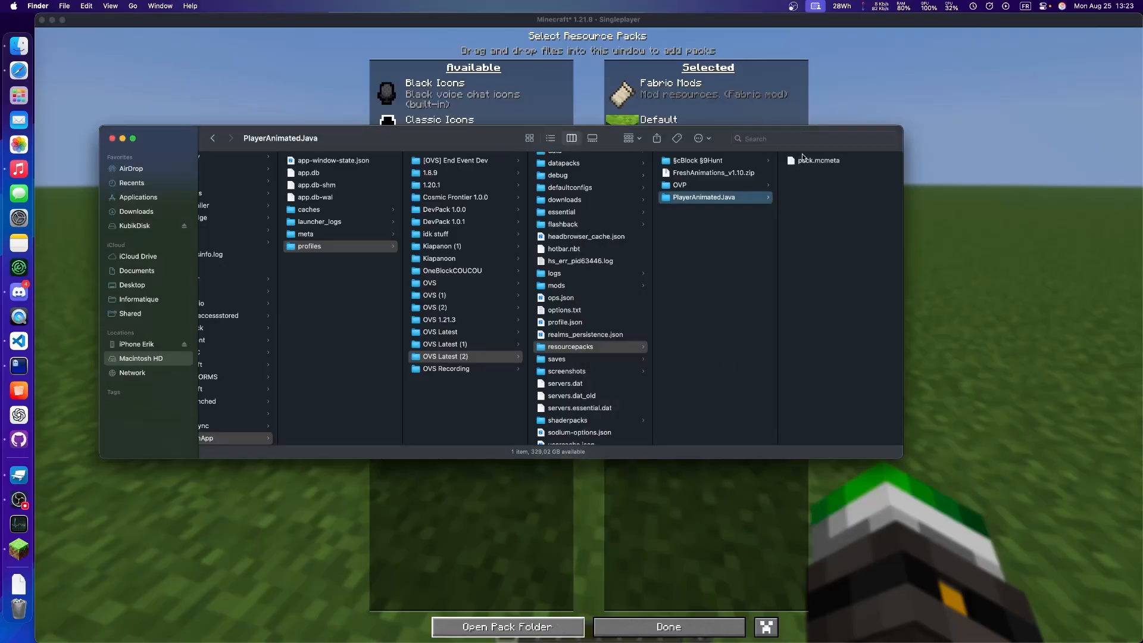
pyautogui.rightClick(843, 163)
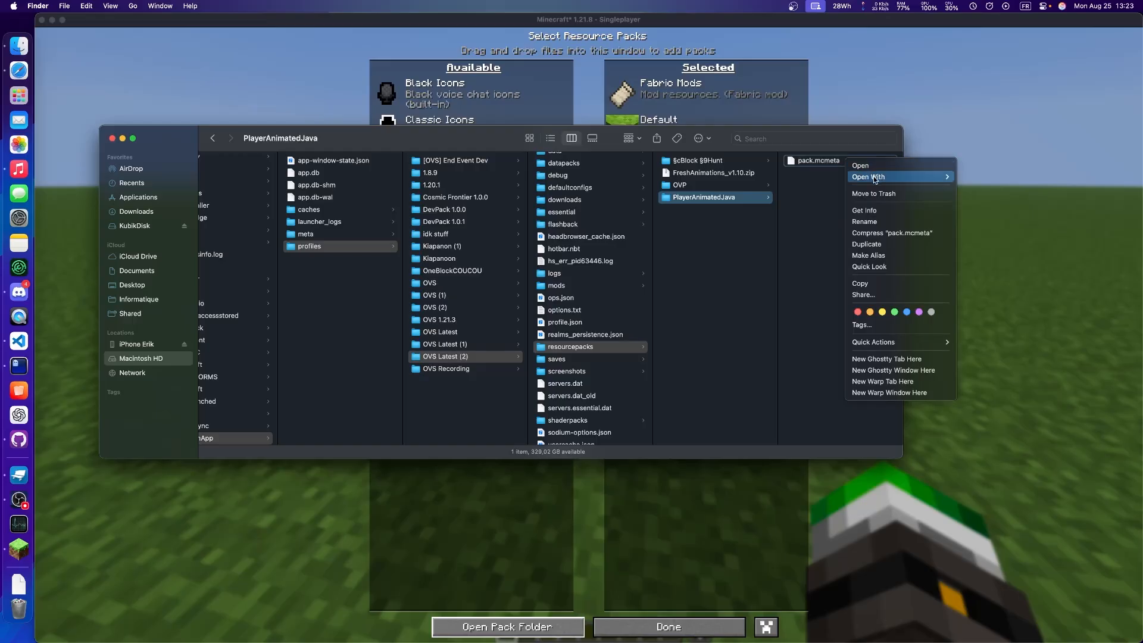
pyautogui.moveTo(869, 176)
pyautogui.click(1000, 176)
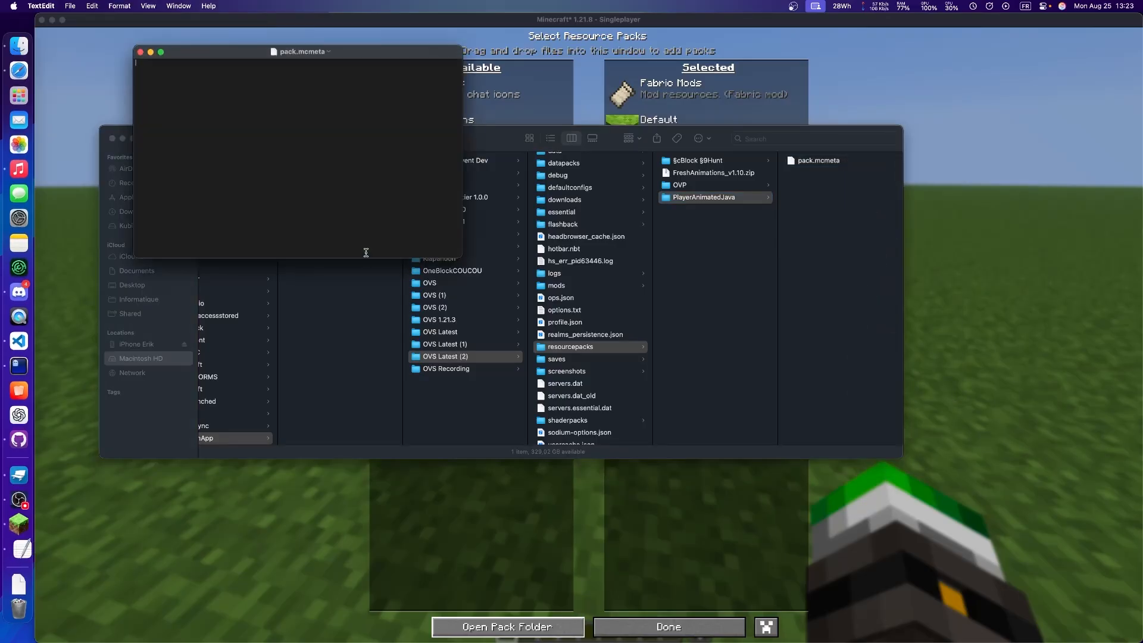
pyautogui.moveTo(243, 53); pyautogui.dragTo(456, 294)
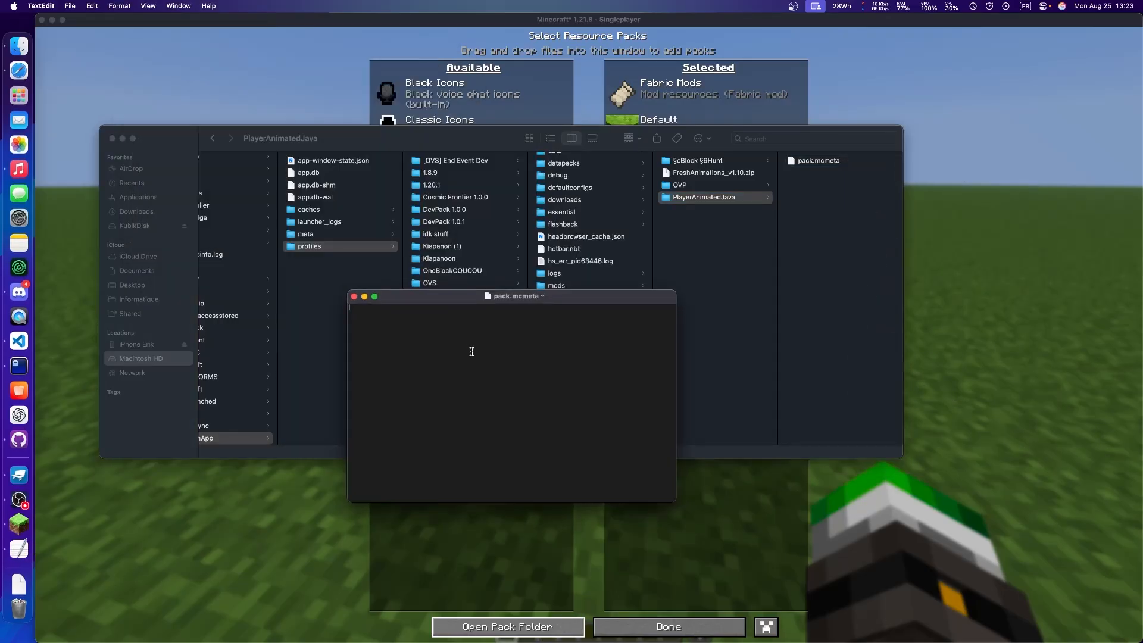
pyautogui.press('cmd+q')
# Create a folder named assets beside pack.mcmeta in the PlayerAnimatedJava folder.
pyautogui.rightClick(811, 246)
pyautogui.click(826, 254)
pyautogui.write('assets')
pyautogui.press('Return')
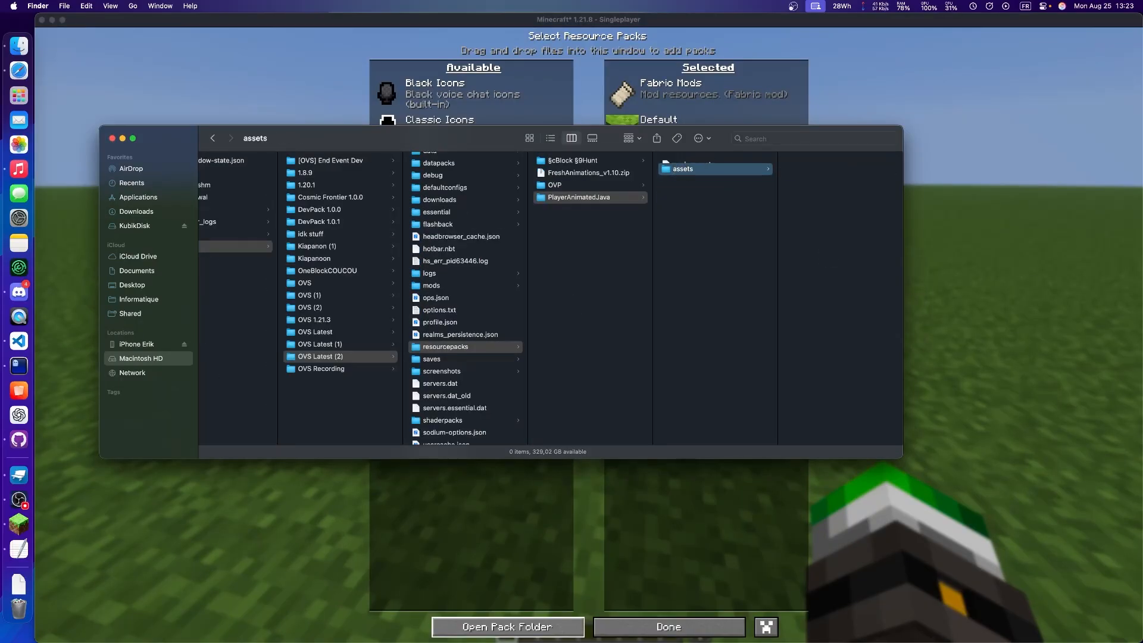
pyautogui.moveTo(716, 202); pyautogui.dragTo(709, 162)
# Reopen pack.mcmeta in TextEdit and examine its pack_format and description entries.
pyautogui.doubleClick(714, 174)
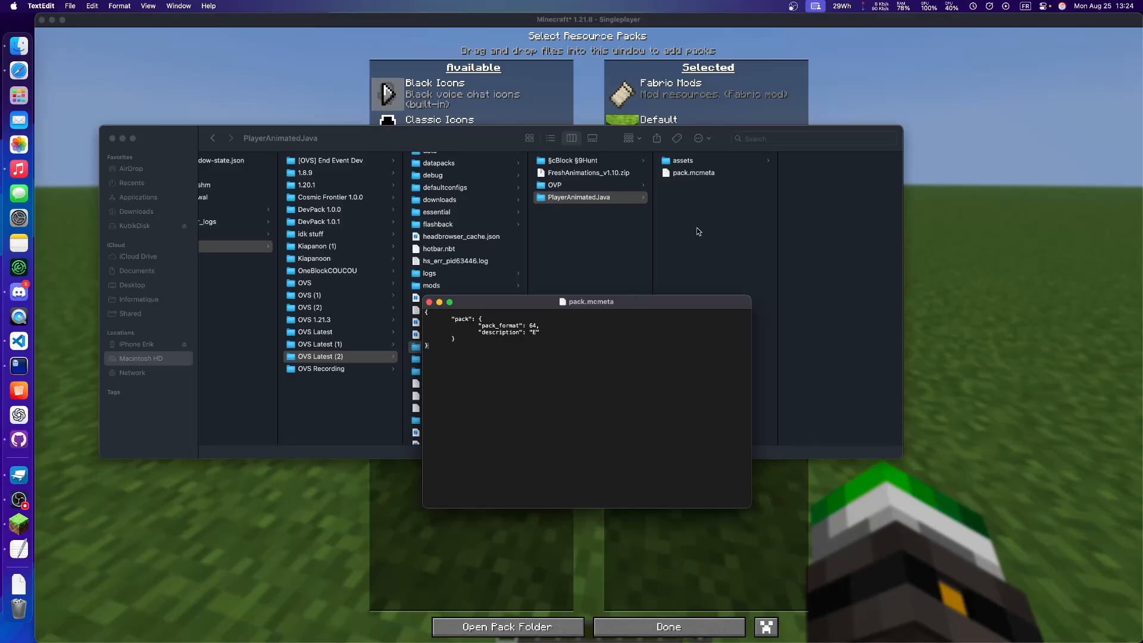
pyautogui.moveTo(534, 303); pyautogui.dragTo(701, 301)
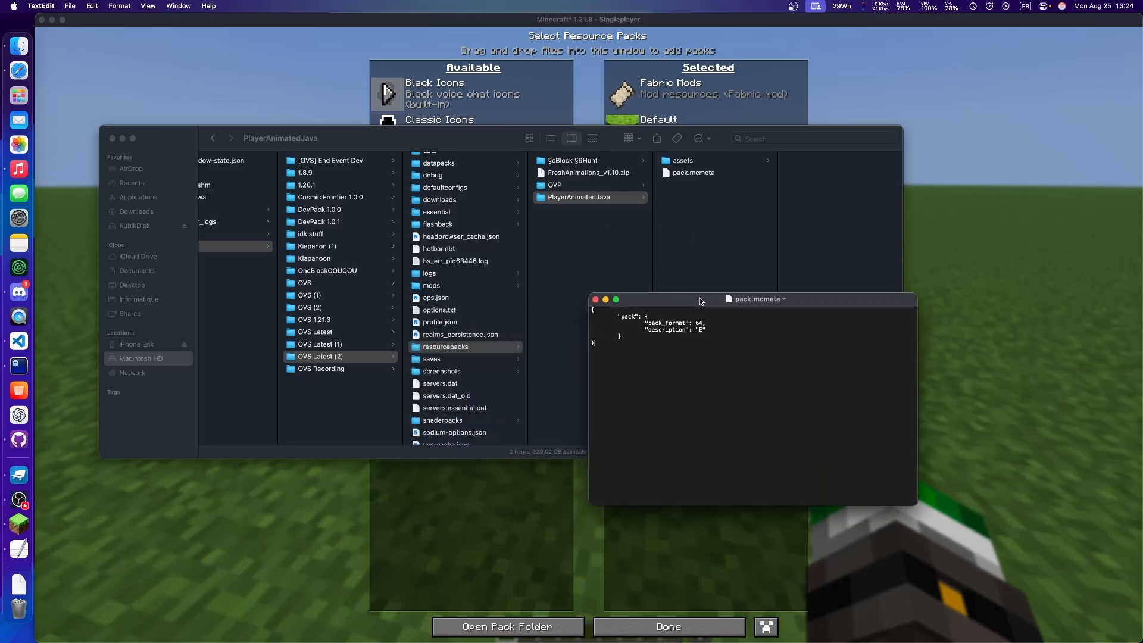
pyautogui.moveTo(644, 395); pyautogui.dragTo(562, 317)
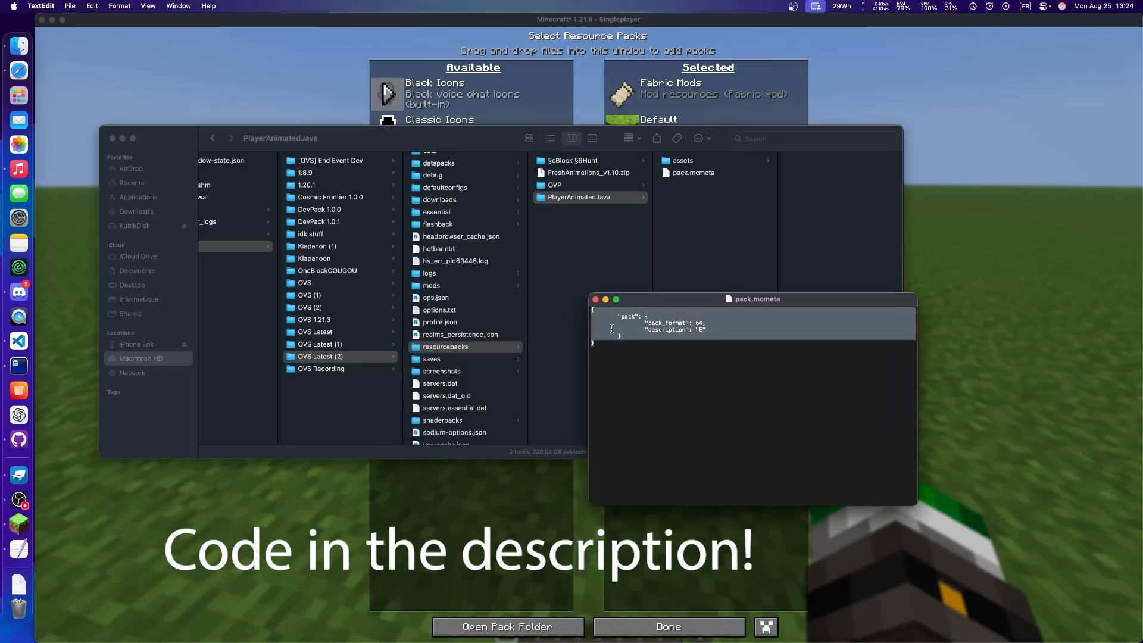
pyautogui.click(623, 353)
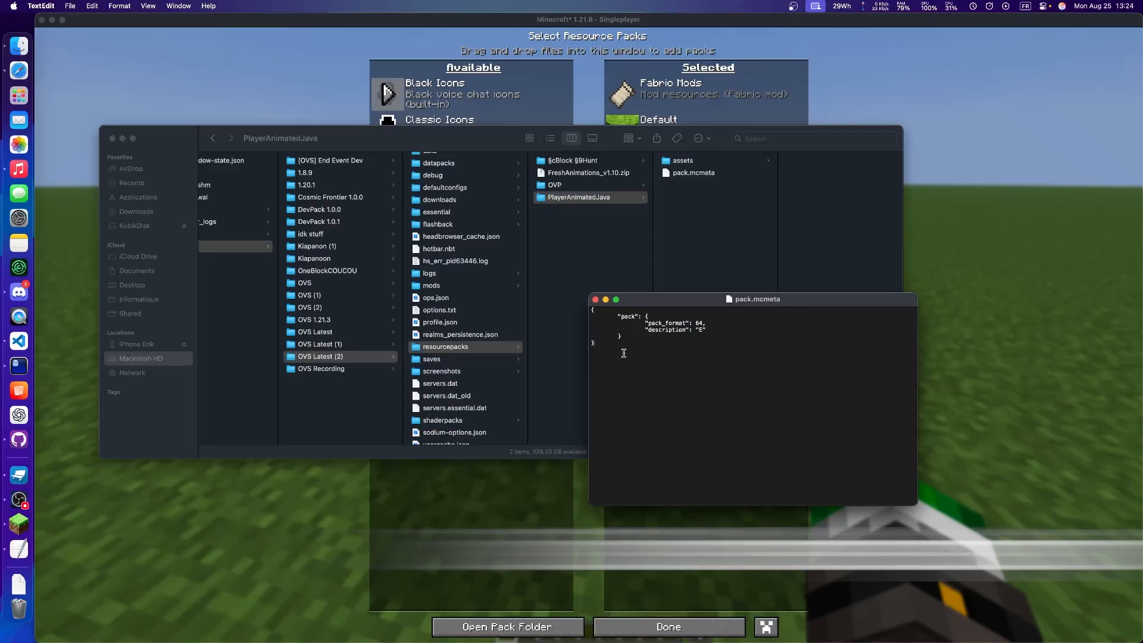
pyautogui.press('super+a')
pyautogui.click(673, 404)
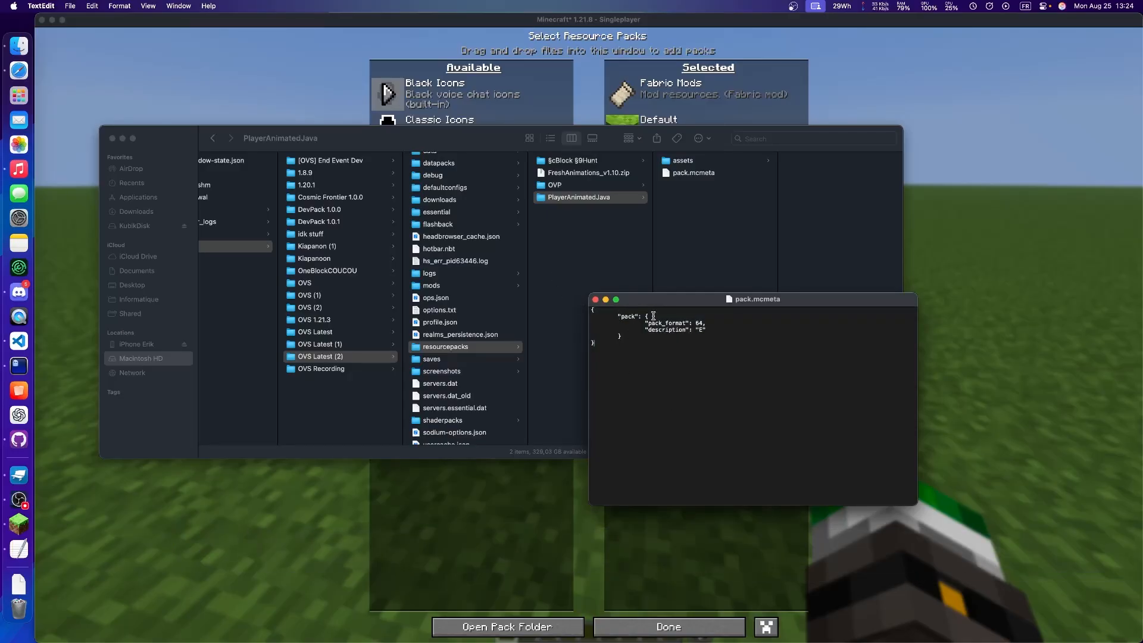
pyautogui.moveTo(649, 323); pyautogui.dragTo(701, 323)
pyautogui.moveTo(707, 330); pyautogui.dragTo(738, 323)
pyautogui.click(719, 325)
# Check Minecraft's available resource packs for PlayerAnimatedJava, and return to Finder to select the pack's assets folder.
pyautogui.press('super+Tab')
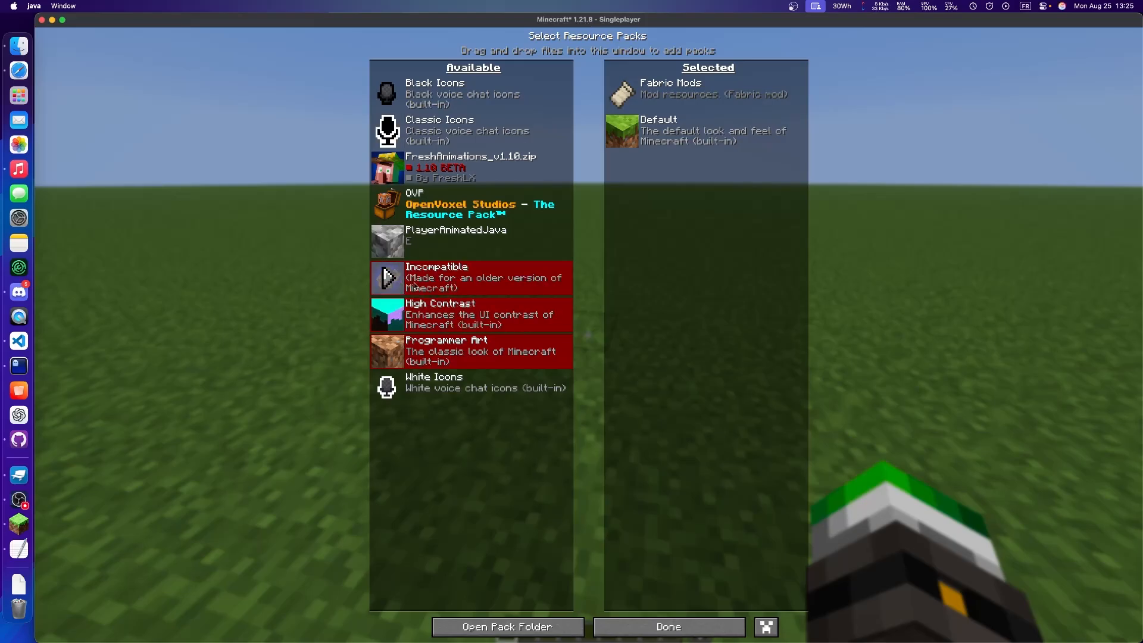
pyautogui.moveTo(412, 236)
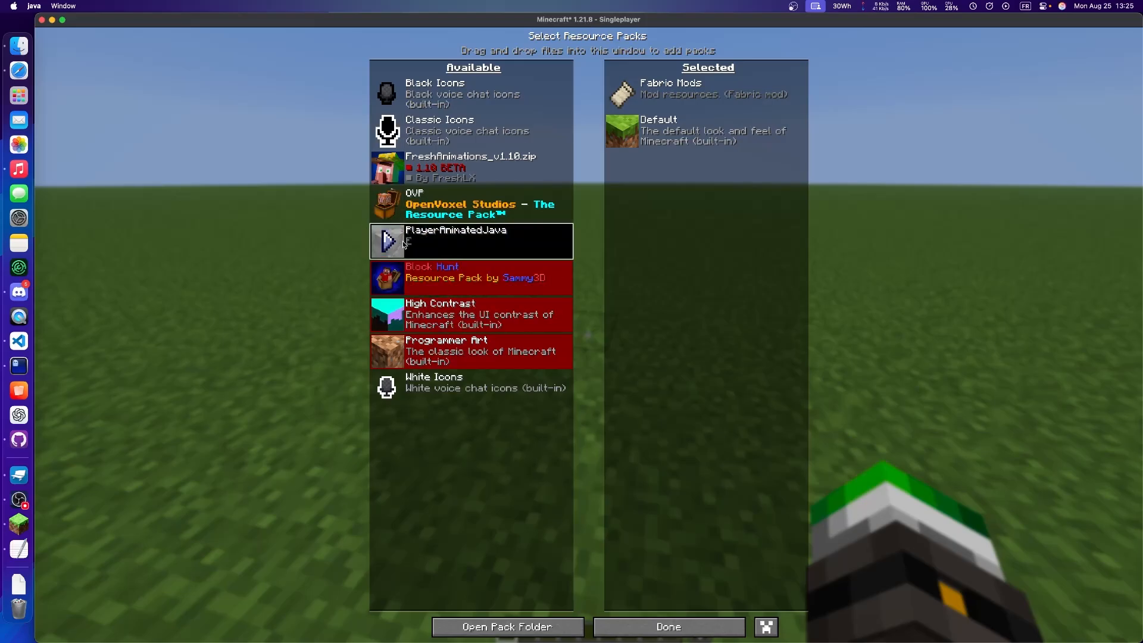
pyautogui.hotkey('ctrl', 'Up')
pyautogui.click(407, 171)
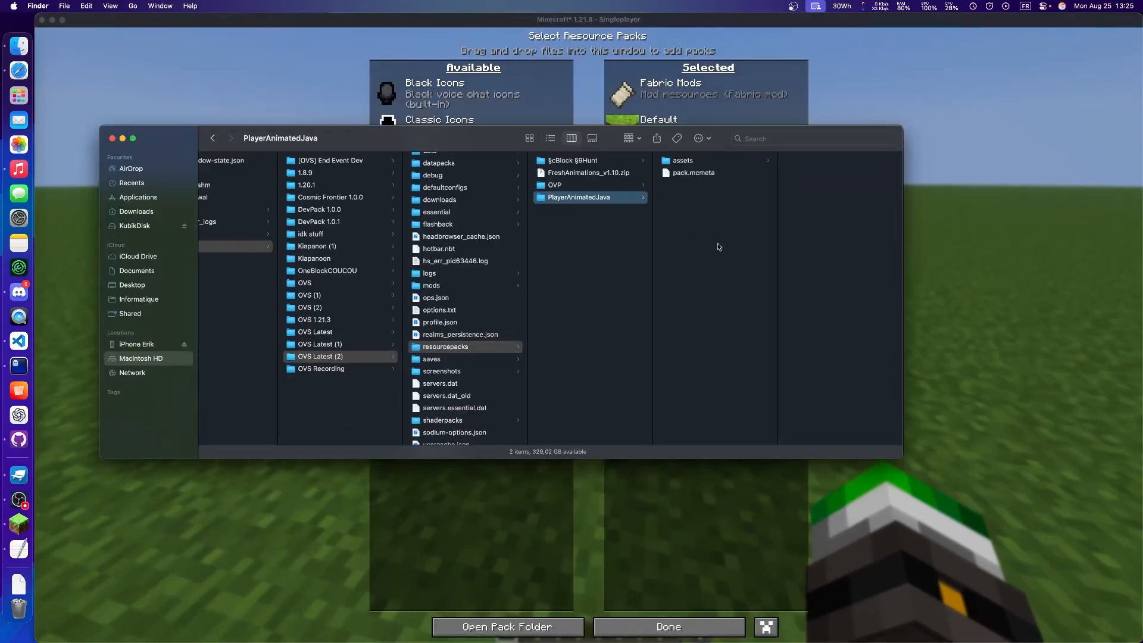
pyautogui.press('Right')
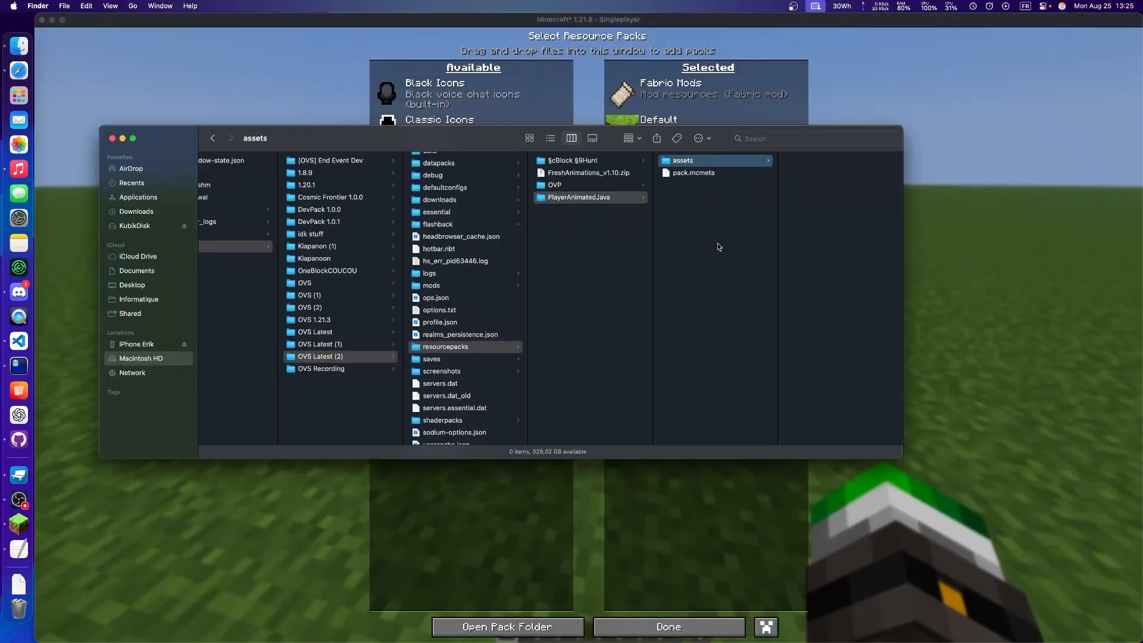
# Switch to Safari and open the latest Player Animated Java release from the GitHub repository page.
pyautogui.hotkey('ctrl', 'Left')
pyautogui.hotkey('ctrl', 'Left')
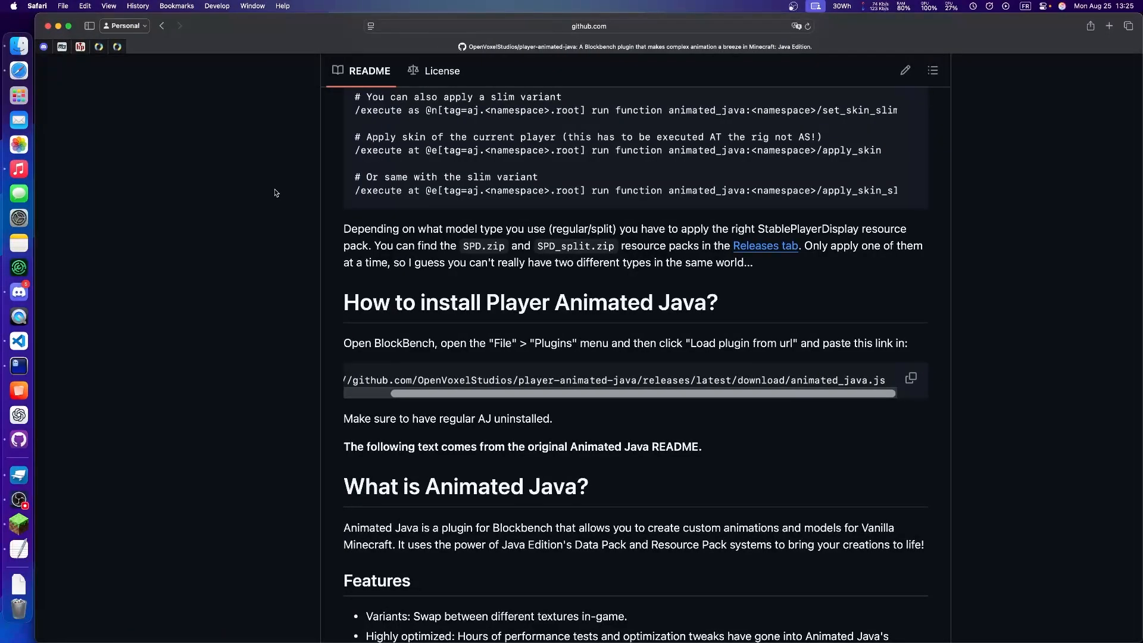
pyautogui.press('super+minus')
pyautogui.press('super+minus')
pyautogui.scroll(5, 596, 368)
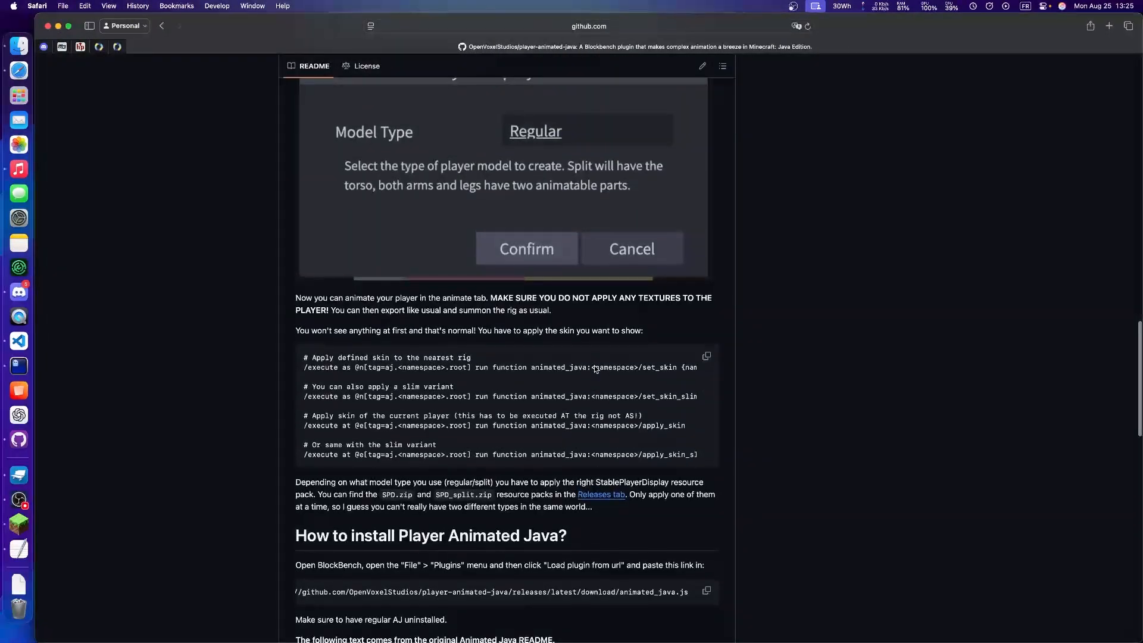
pyautogui.scroll(15, 594, 368)
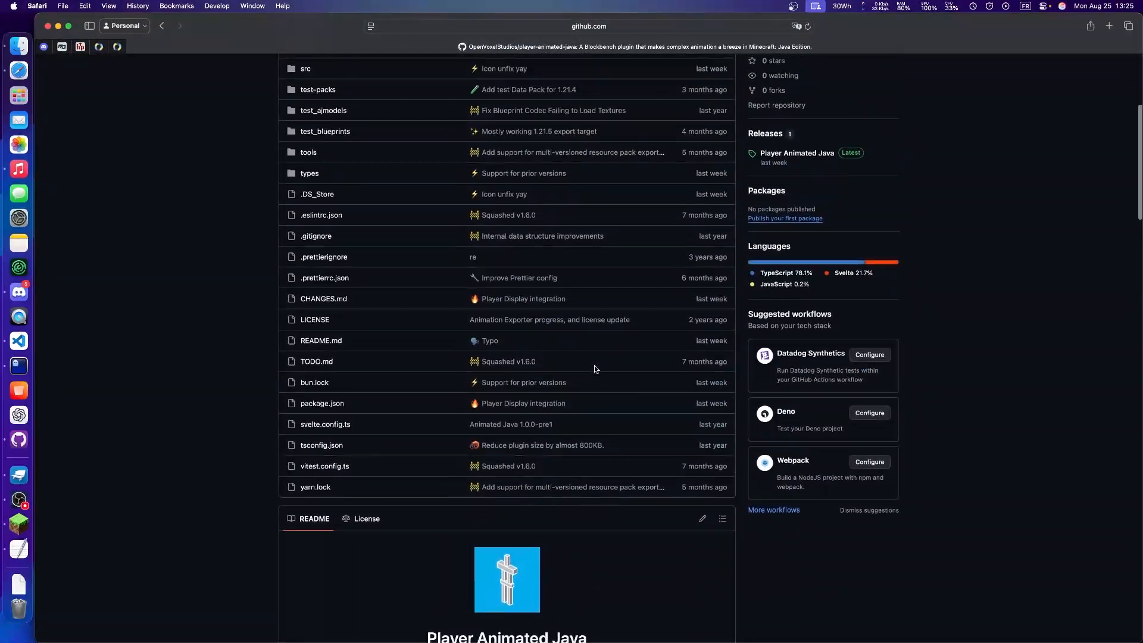
pyautogui.scroll(2, 595, 369)
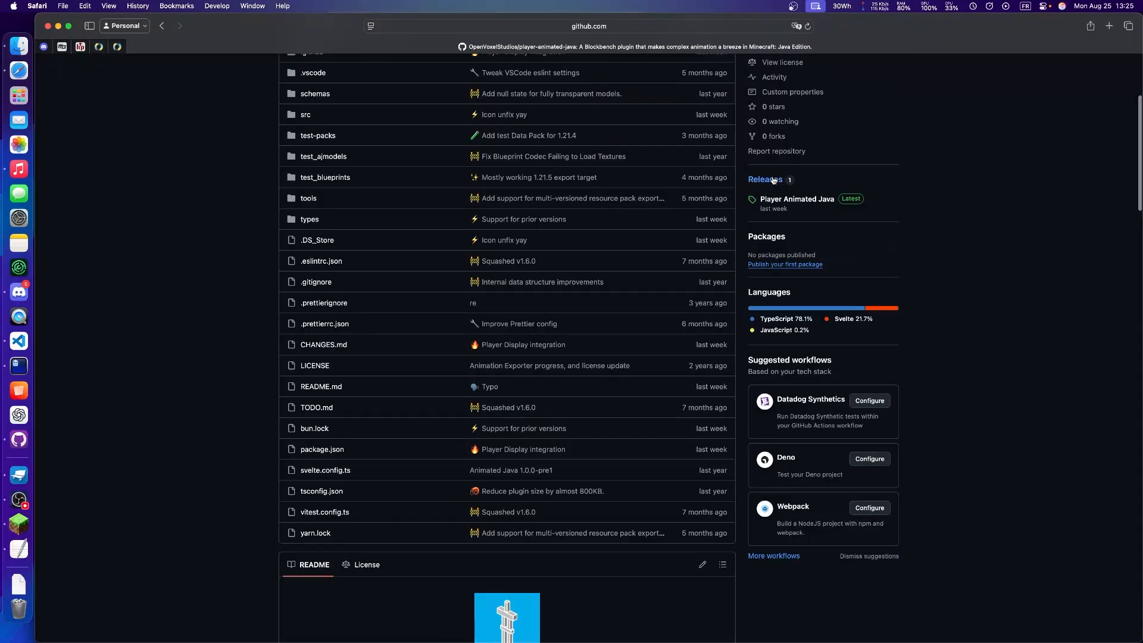
pyautogui.click(798, 200)
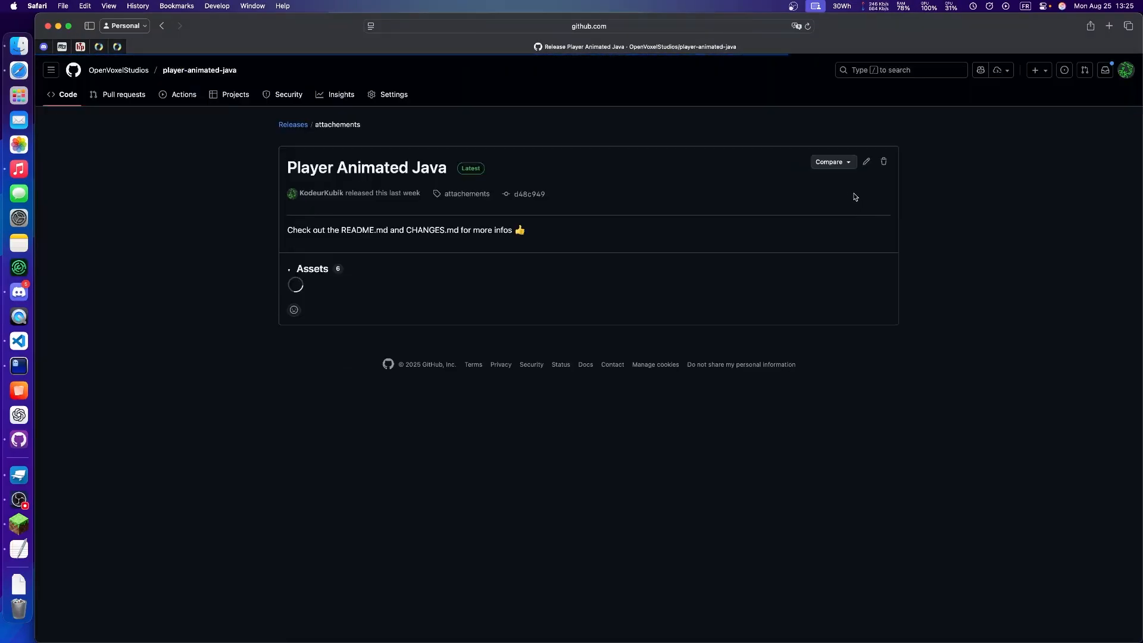
# Examine the release assets, comparing the SPD.zip and SPD_split.zip resource packs.
pyautogui.keyDown('ctrl'); pyautogui.scroll(5, 304, 326); pyautogui.keyUp('ctrl')
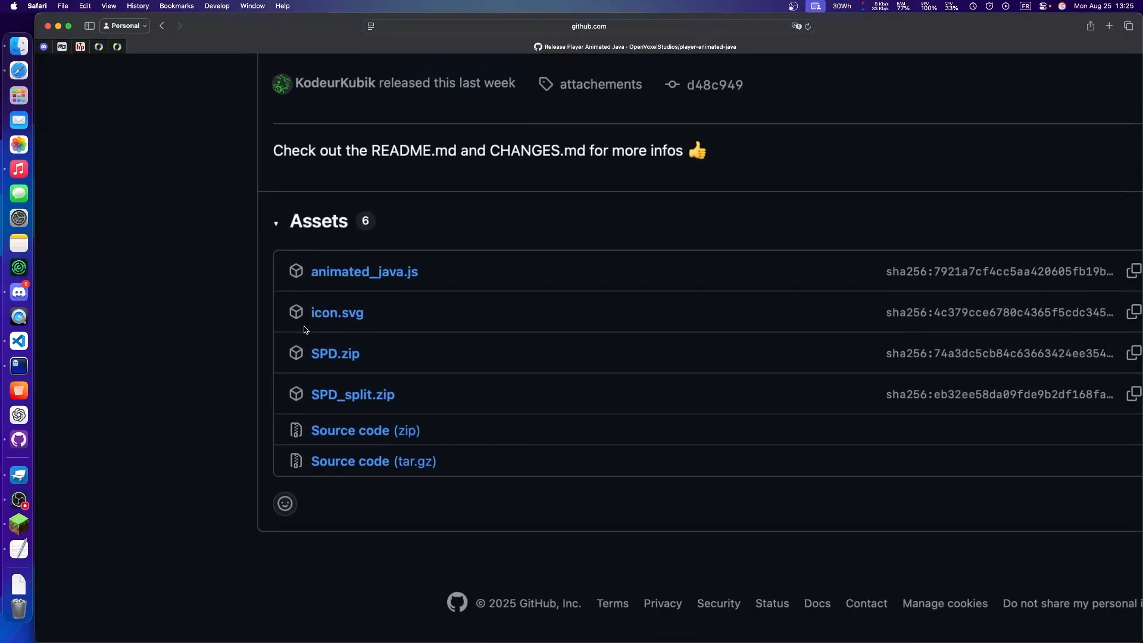
pyautogui.scroll(-3, 370, 318)
pyautogui.moveTo(373, 281); pyautogui.dragTo(307, 282)
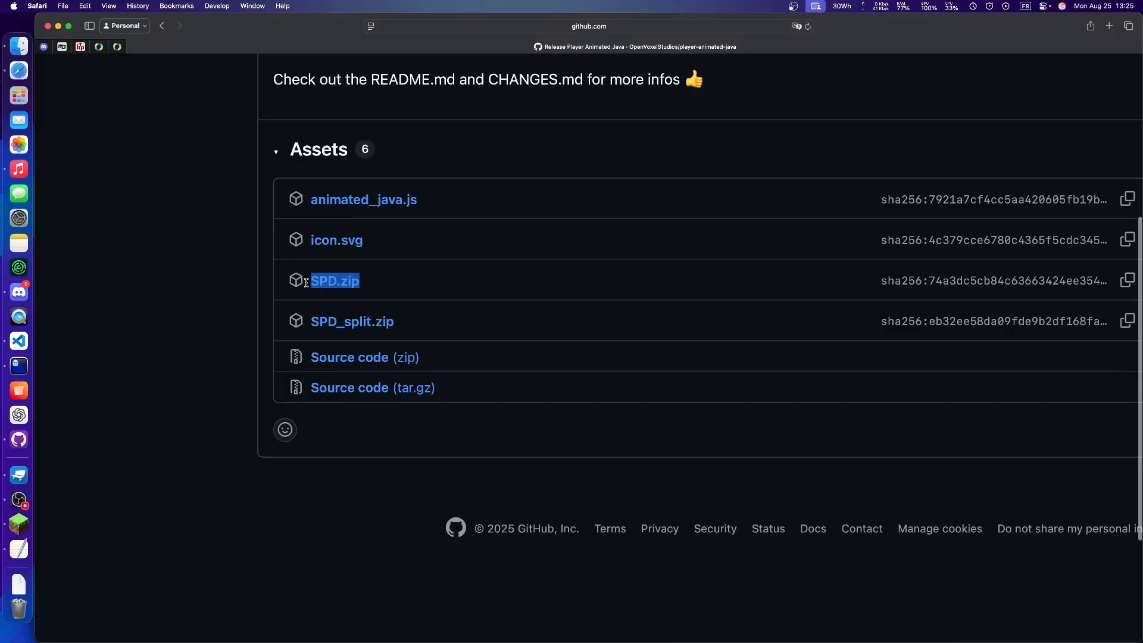
pyautogui.moveTo(421, 327); pyautogui.dragTo(243, 314)
pyautogui.click(244, 315)
pyautogui.hscroll(8, 244, 315)
pyautogui.hscroll(-4, 245, 314)
pyautogui.scroll(1, 244, 314)
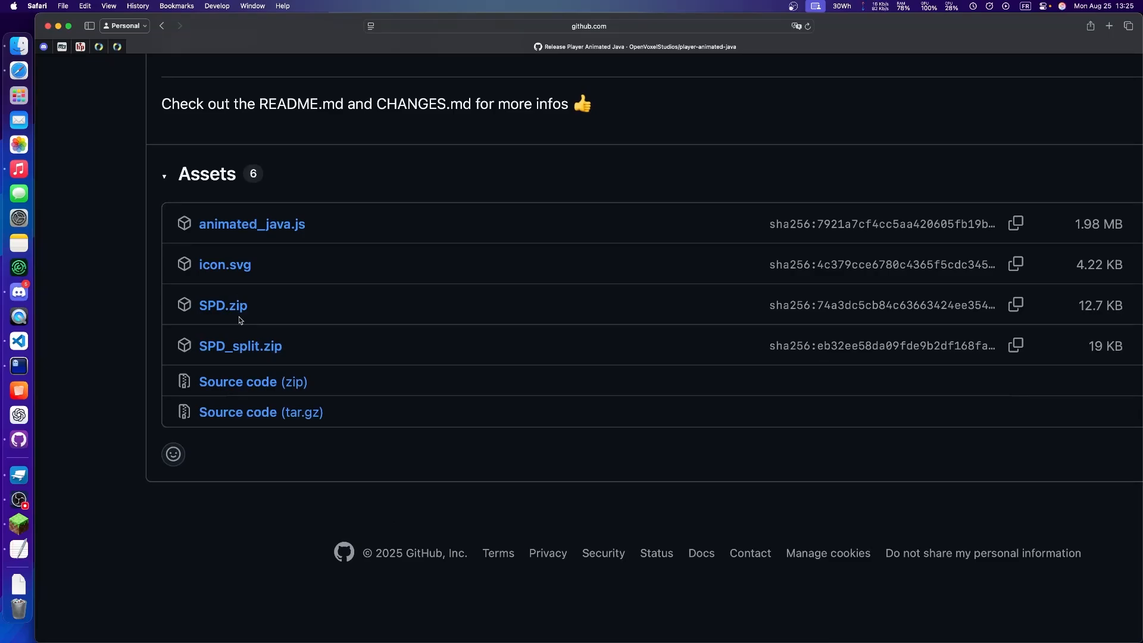
# Check in Blockbench which Stable Player Display model types match the SPD packs, then dismiss the creation dialog.
pyautogui.hotkey('ctrl', 'Right')
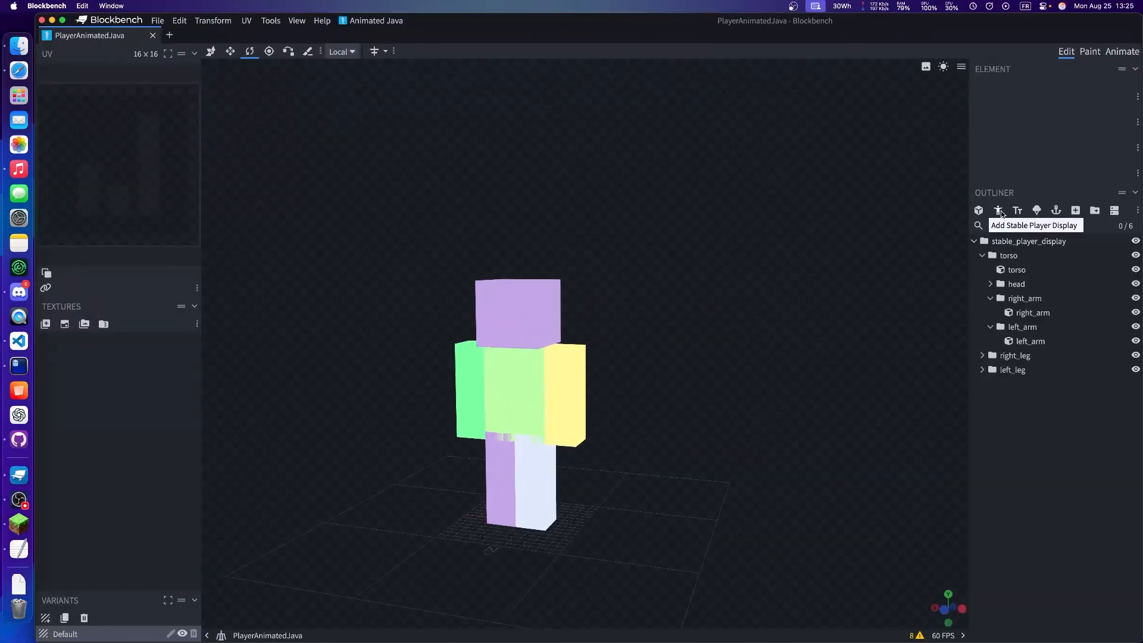
pyautogui.click(999, 211)
pyautogui.click(634, 107)
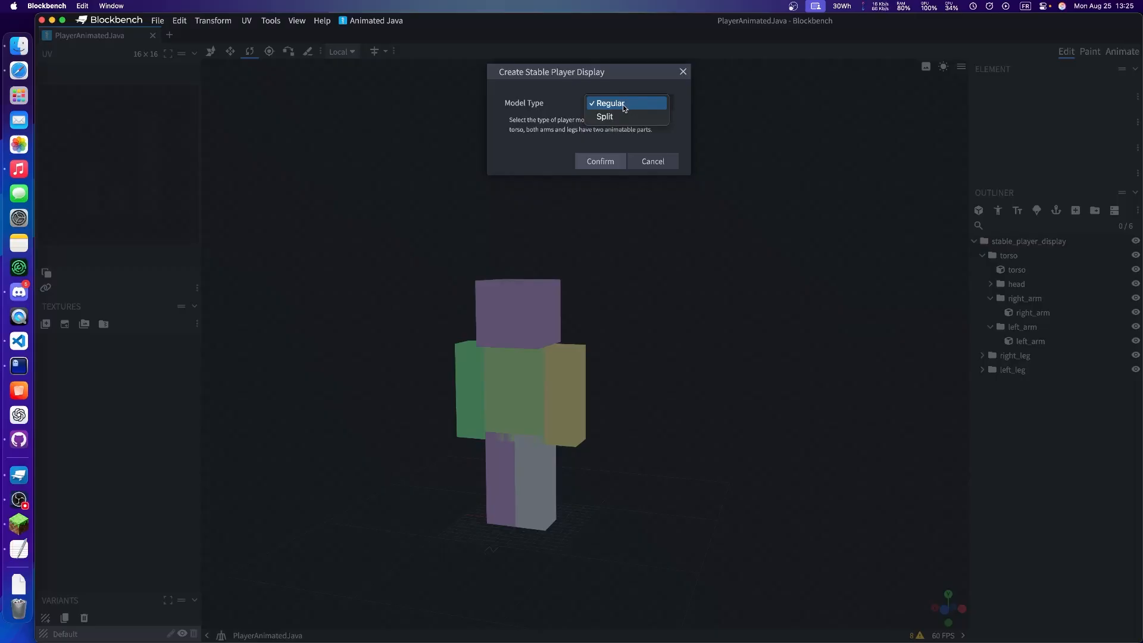
pyautogui.hotkey('ctrl', 'Left')
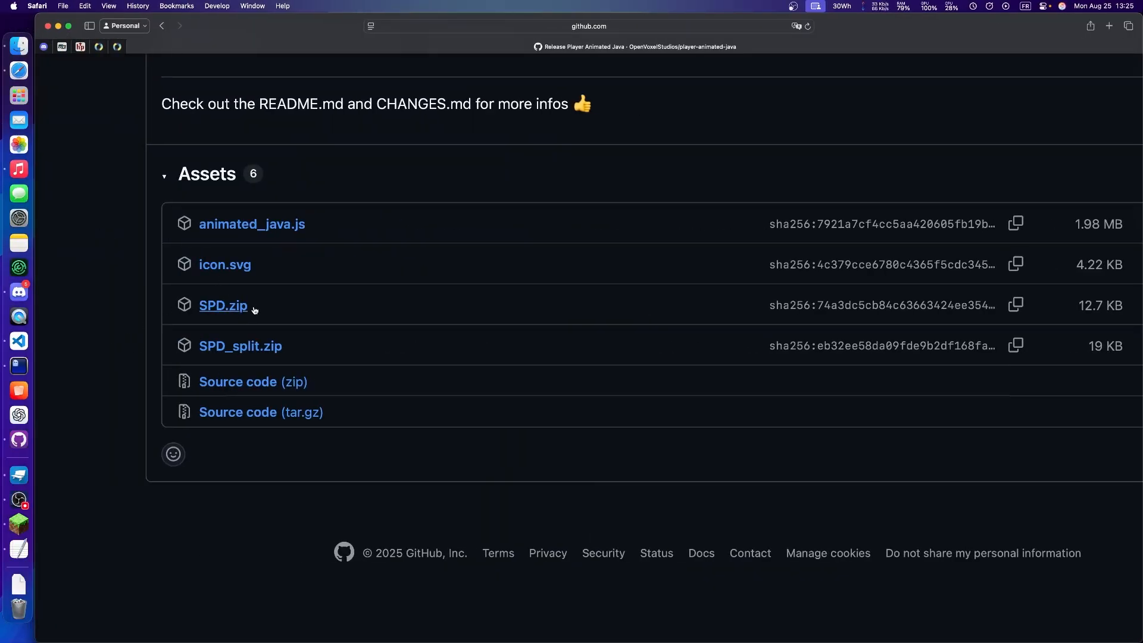
pyautogui.hotkey('ctrl', 'Right')
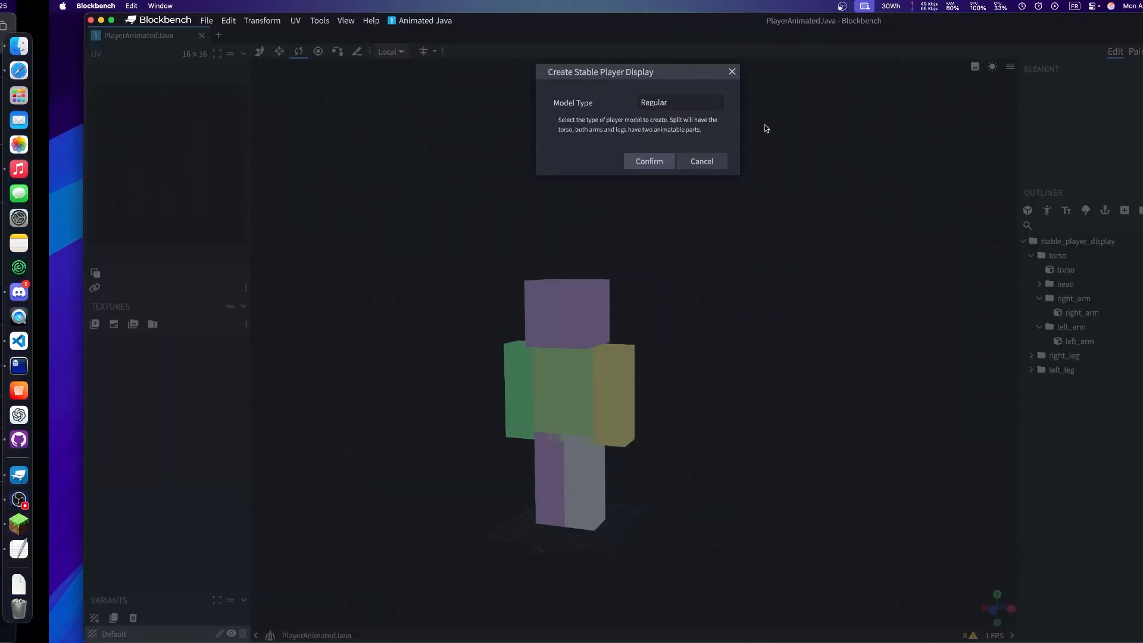
pyautogui.click(629, 105)
pyautogui.click(636, 107)
pyautogui.click(686, 73)
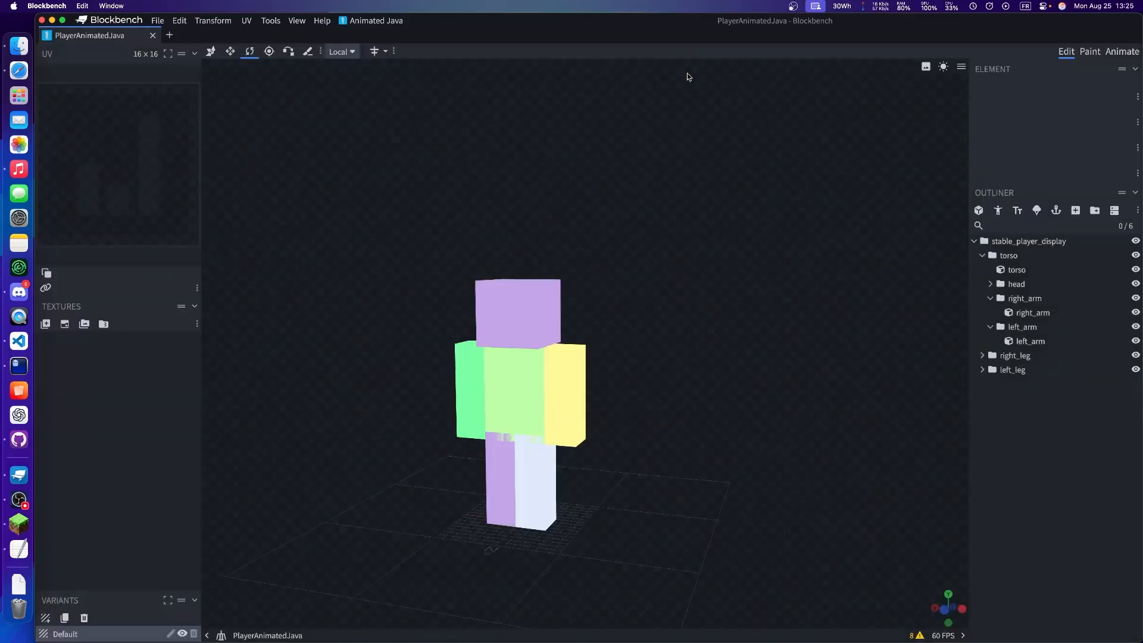
# Download SPD.zip from the release assets on GitHub in Safari.
pyautogui.hotkey('ctrl', 'Left')
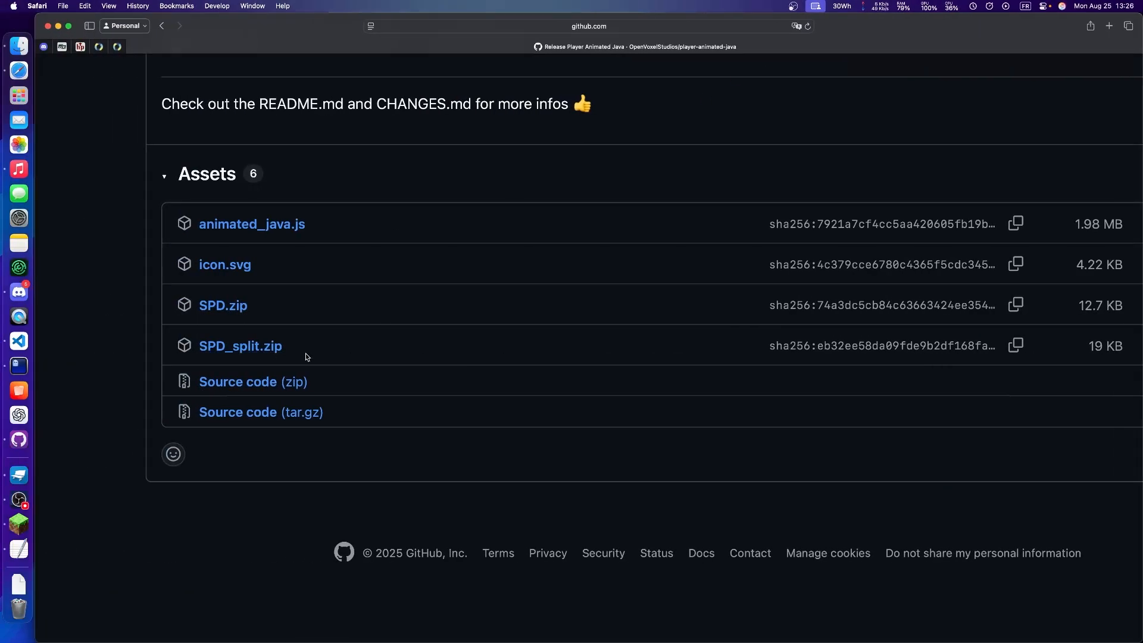
pyautogui.click(234, 304)
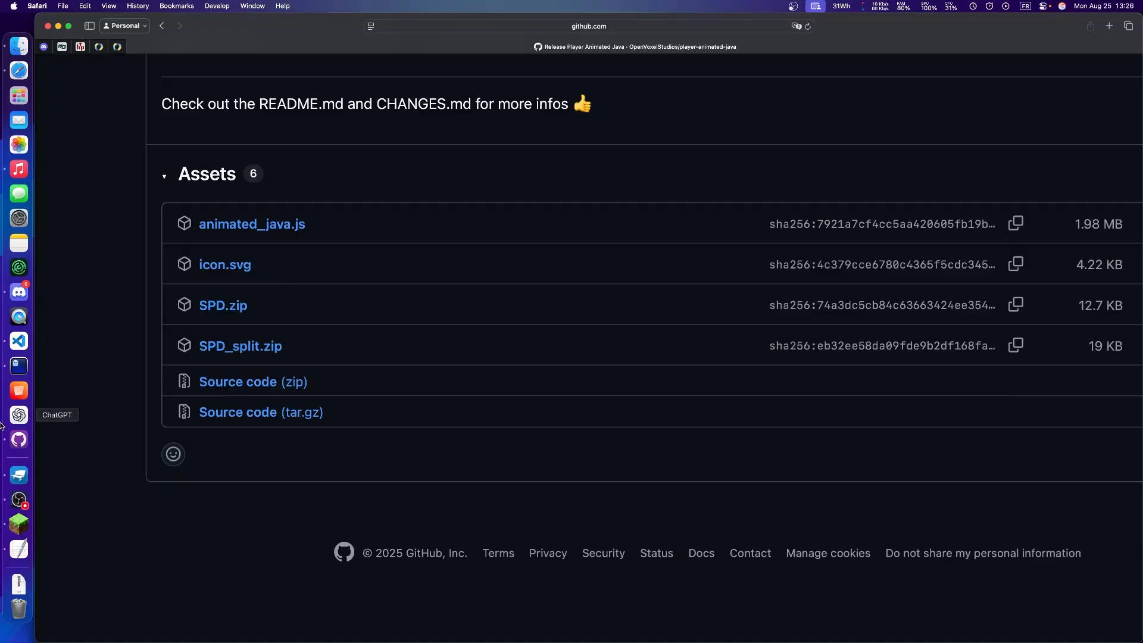
pyautogui.keyDown('ctrl'); pyautogui.scroll(-5, 110, 489); pyautogui.keyUp('ctrl')
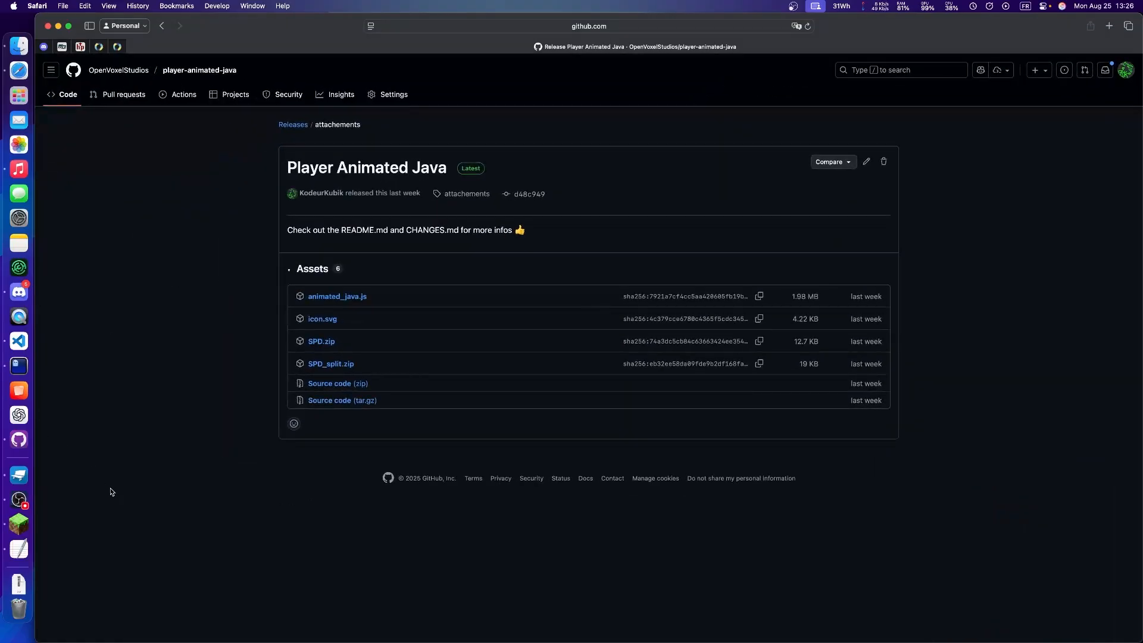
# Move the downloaded SPD.zip into the resourcepacks folder of OVS Latest (2) in Finder.
pyautogui.hotkey('ctrl', 'Right')
pyautogui.hotkey('ctrl', 'Right')
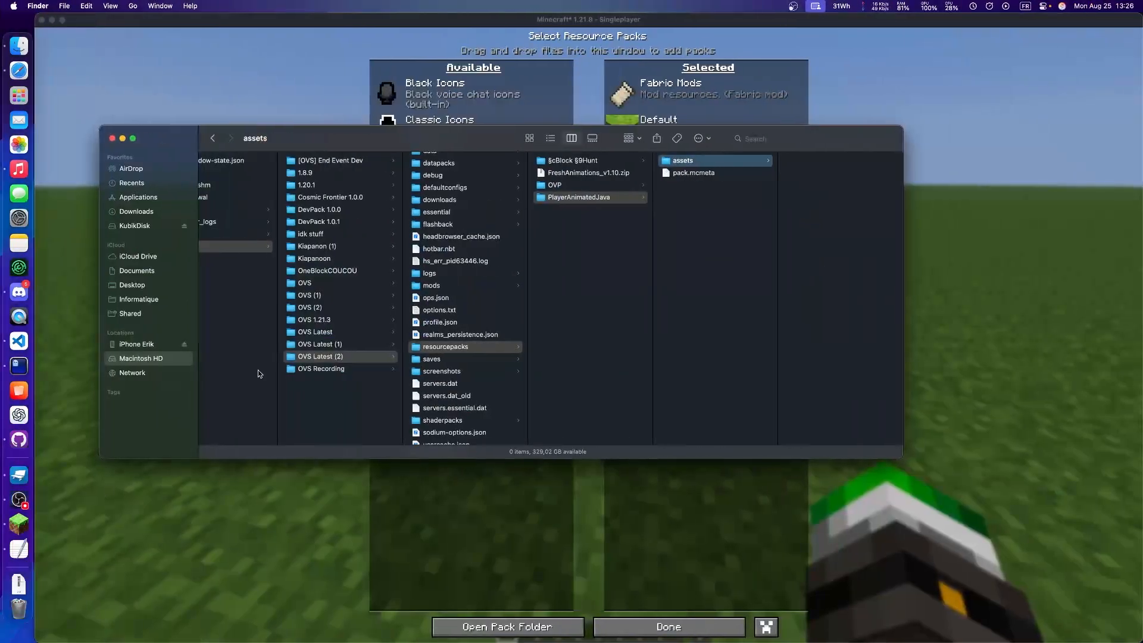
pyautogui.keyDown('super'); pyautogui.moveTo(18, 585); pyautogui.dragTo(596, 252); pyautogui.keyUp('super')
# Enable the SPD.zip resource pack in Minecraft, apply the selection and return to the game menu.
pyautogui.click(935, 217)
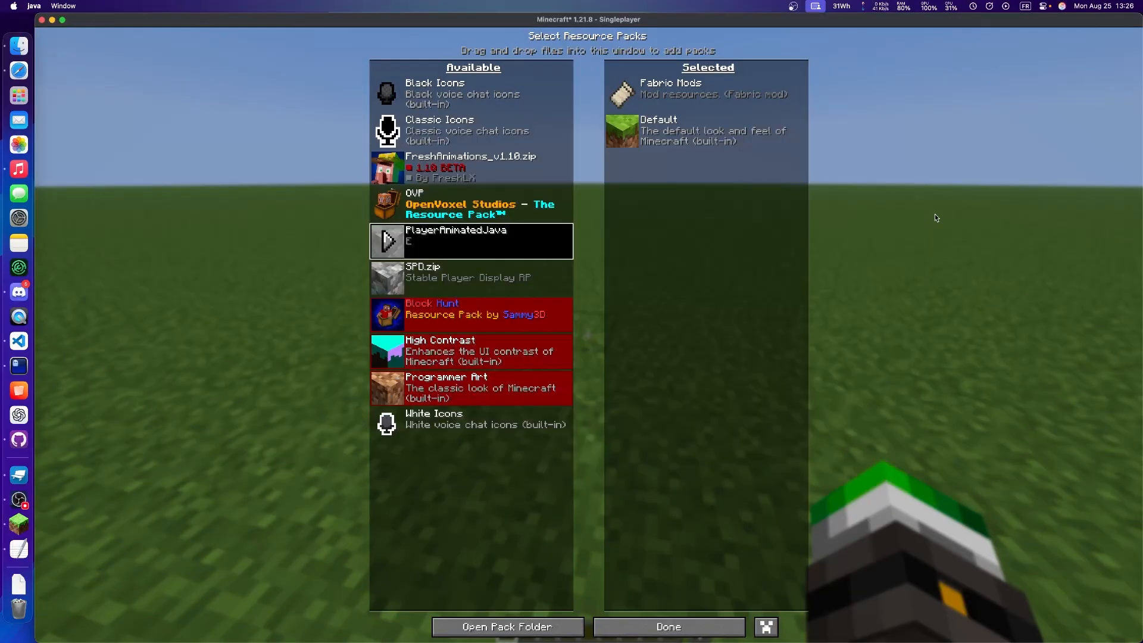
pyautogui.click(388, 278)
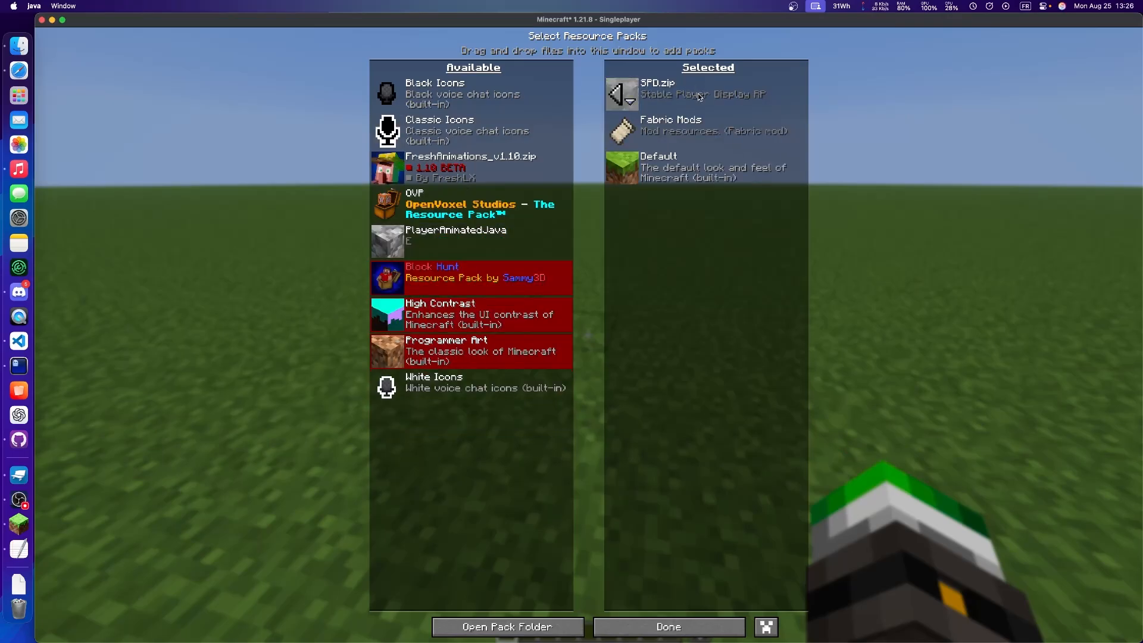
pyautogui.click(652, 622)
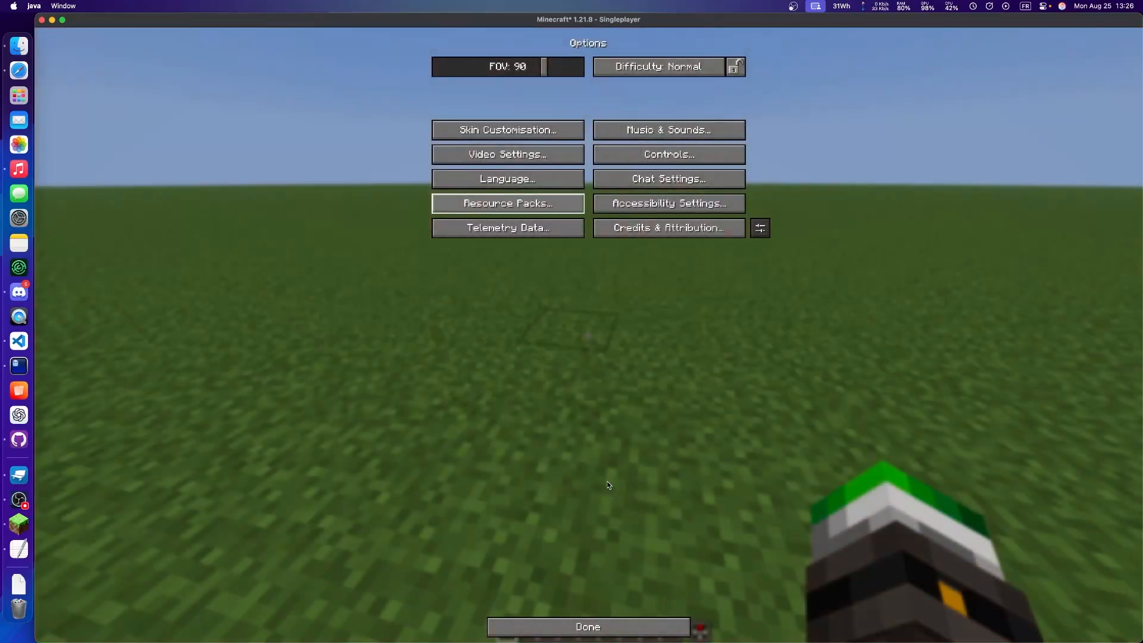
pyautogui.click(459, 209)
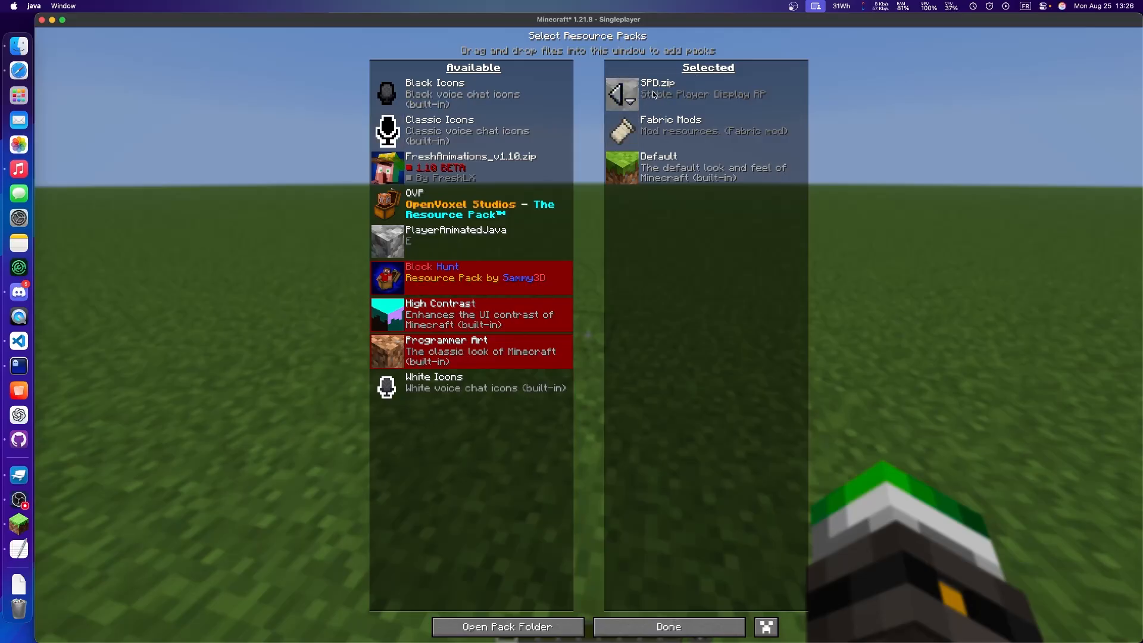
pyautogui.press('Escape')
pyautogui.press('Escape')
pyautogui.press('Escape')
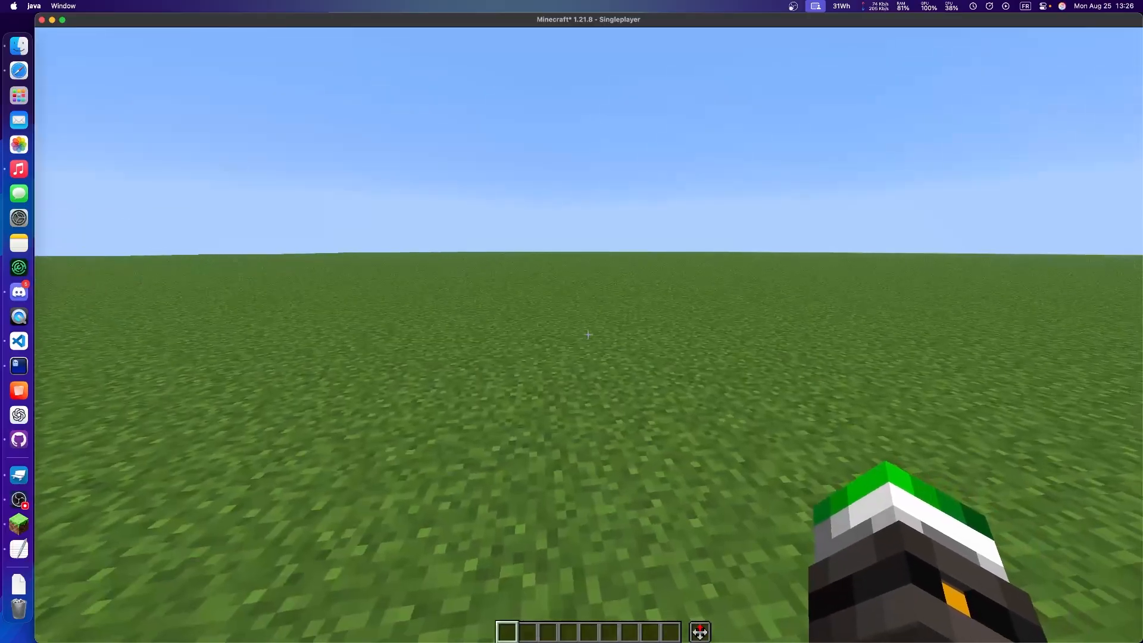
pyautogui.press('Escape')
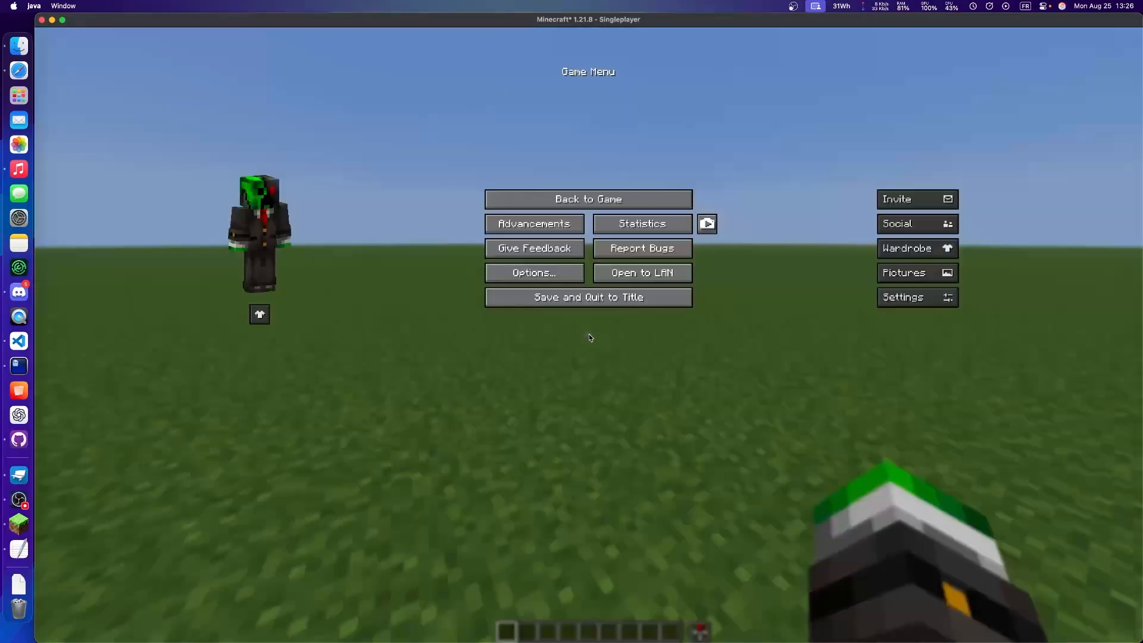
# Return to Finder and copy the PlayerAnimatedJava folder from resourcepacks.
pyautogui.hotkey('ctrl', 'Up')
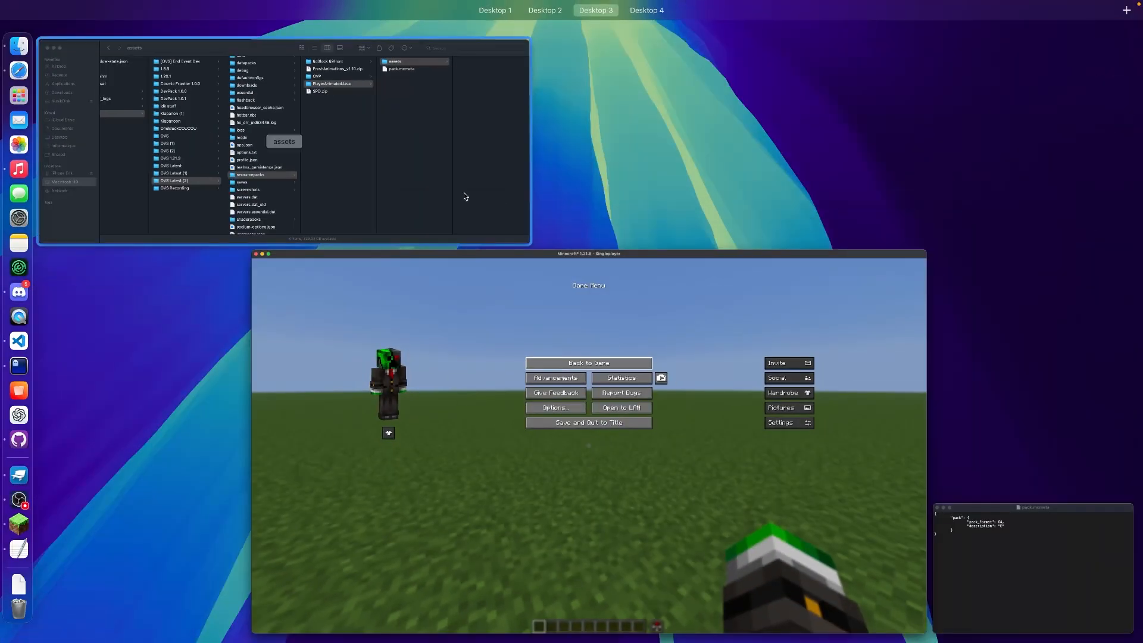
pyautogui.click(383, 190)
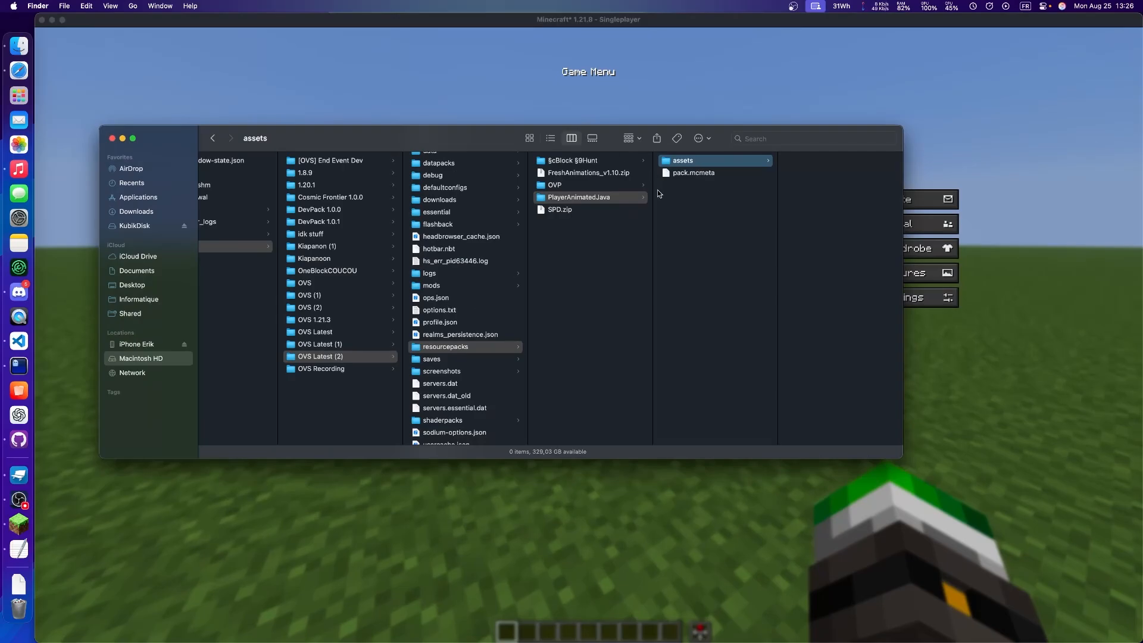
pyautogui.click(712, 210)
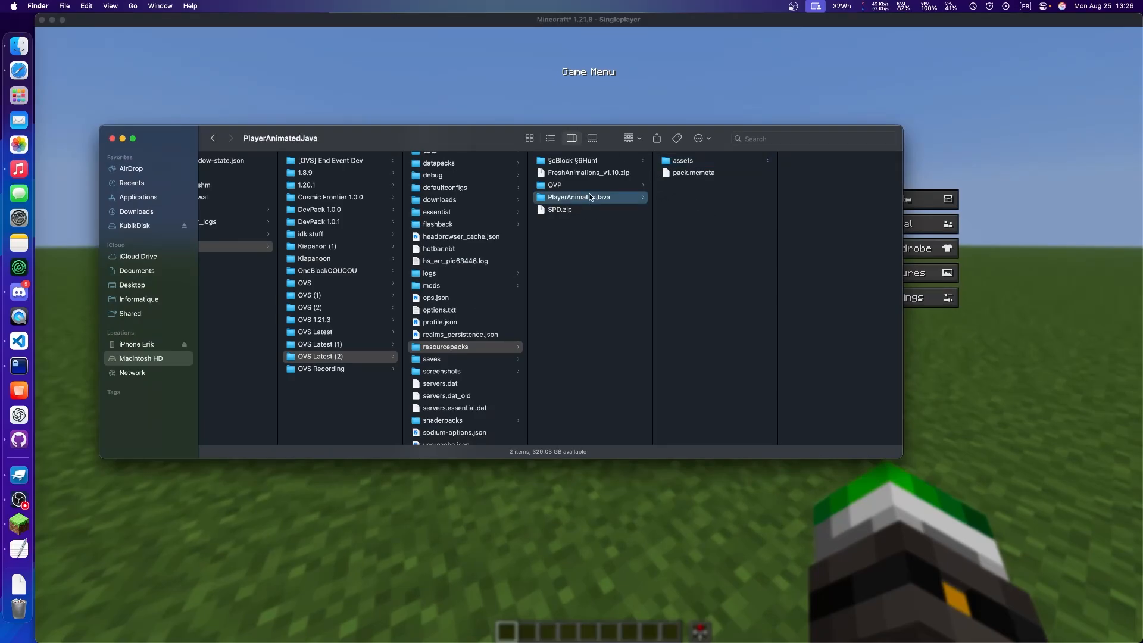
# Bring the open pack.mcmeta document forward and quit TextEdit.
pyautogui.hotkey('ctrl', 'Up')
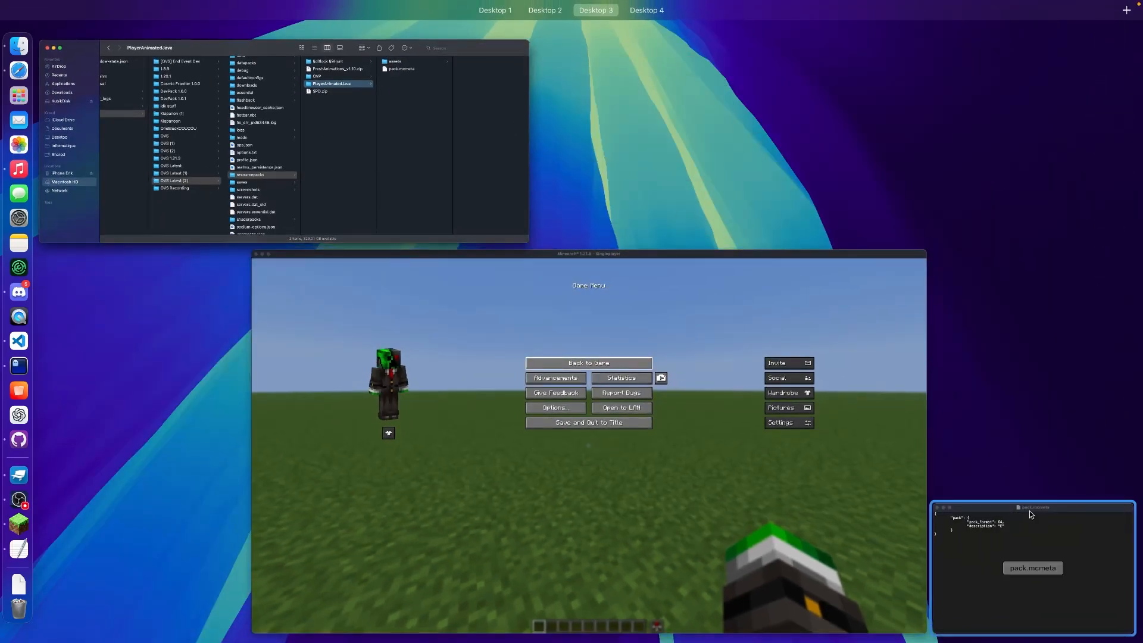
pyautogui.click(1030, 582)
pyautogui.click(781, 499)
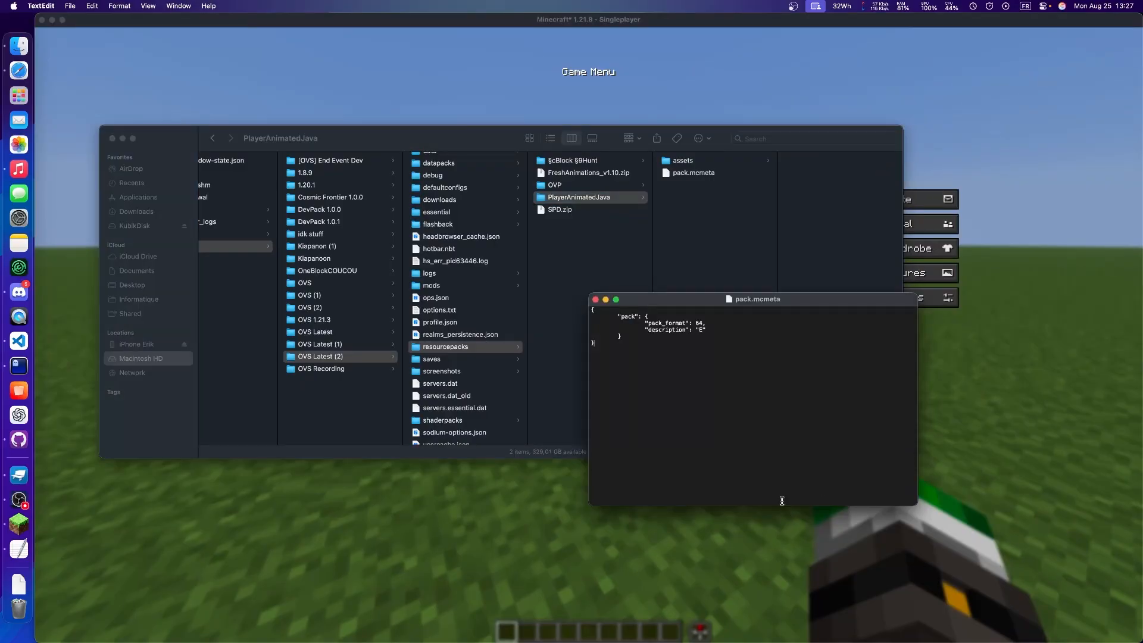
pyautogui.press('super+q')
# Paste the copied PlayerAnimatedJava folder into the datapacks folder of the Player Animated Java Demo save.
pyautogui.click(601, 344)
pyautogui.scroll(-1, 506, 344)
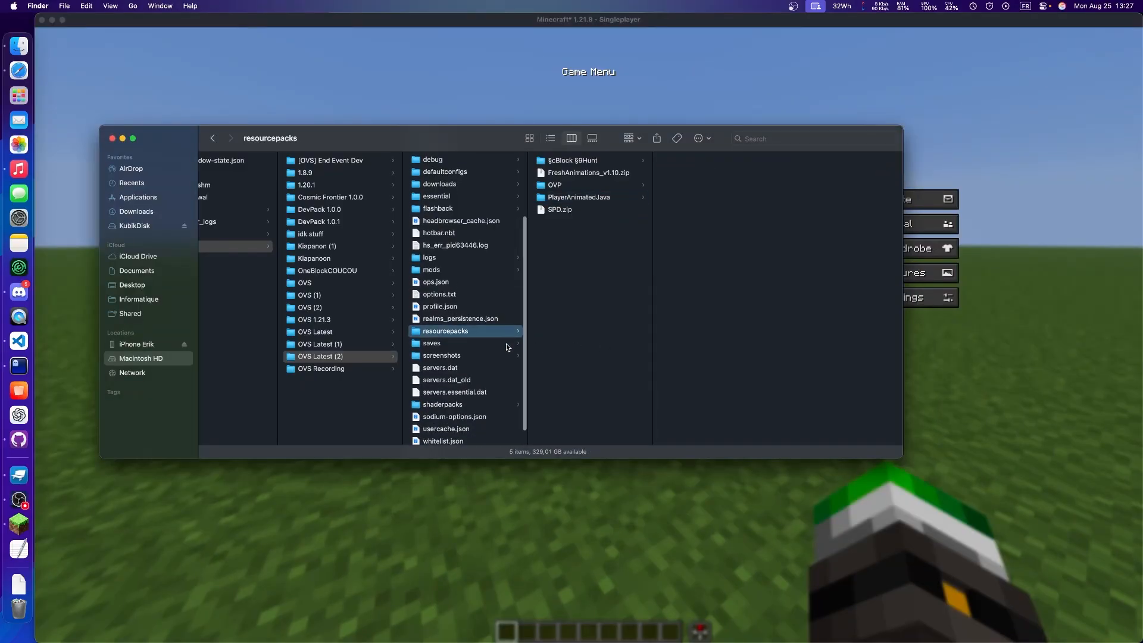
pyautogui.click(493, 345)
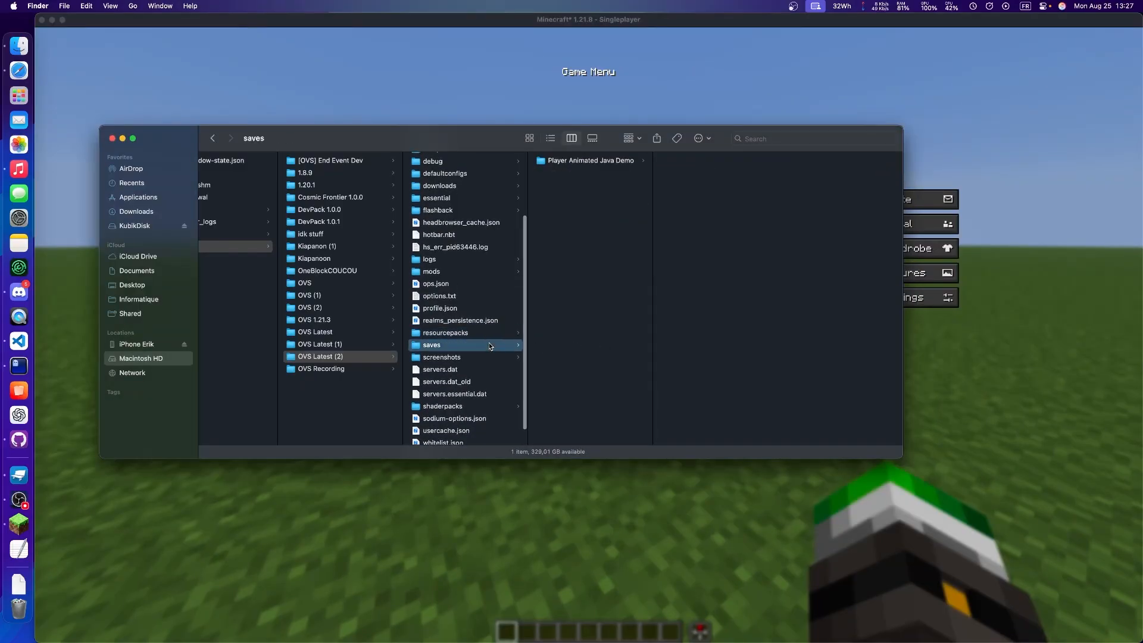
pyautogui.click(606, 163)
pyautogui.click(707, 186)
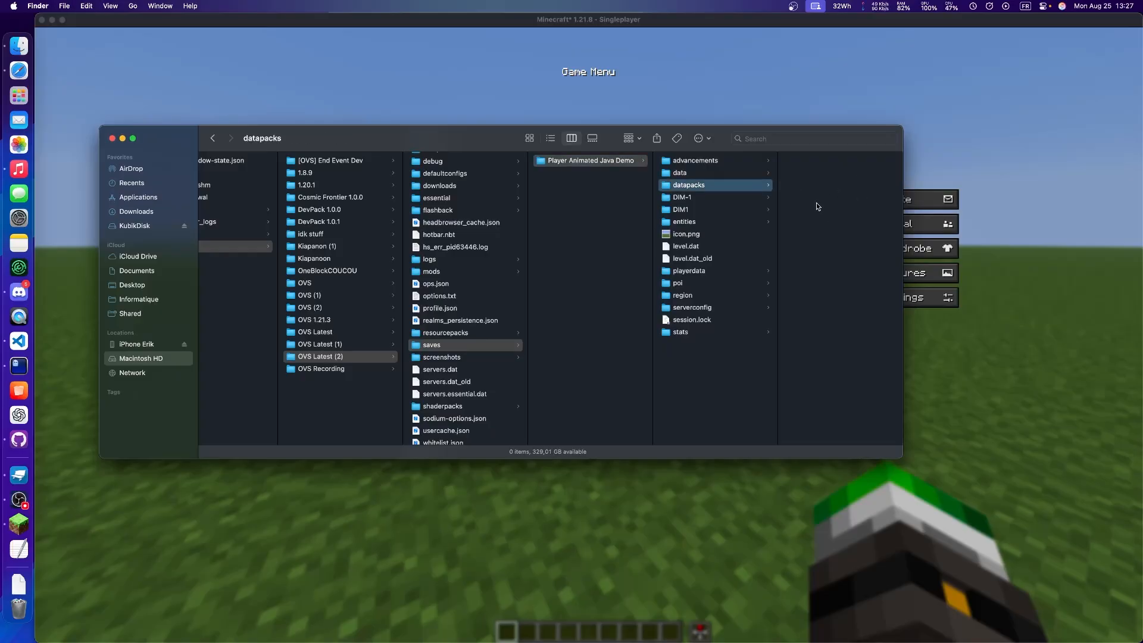
# Rename the assets folder inside the datapacks copy of PlayerAnimatedJava to data.
pyautogui.press('Right')
pyautogui.press('Right')
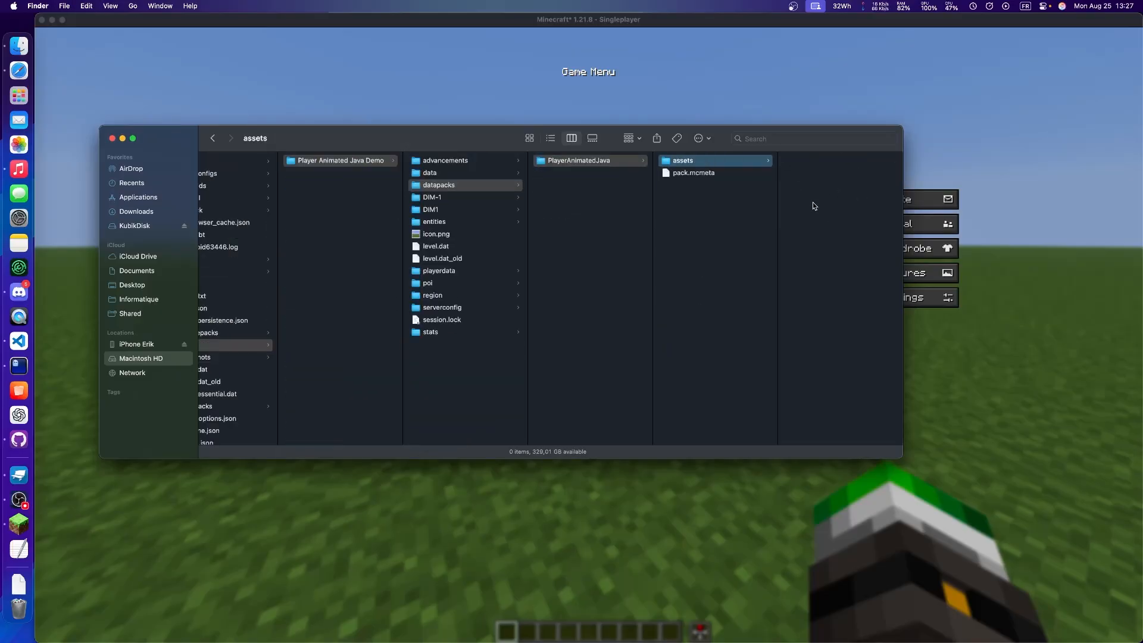
pyautogui.press('Return')
pyautogui.write('data')
pyautogui.press('Return')
# Open the data pack's pack.mcmeta in TextEdit and examine its pack_format value.
pyautogui.click(716, 173)
pyautogui.rightClick(716, 173)
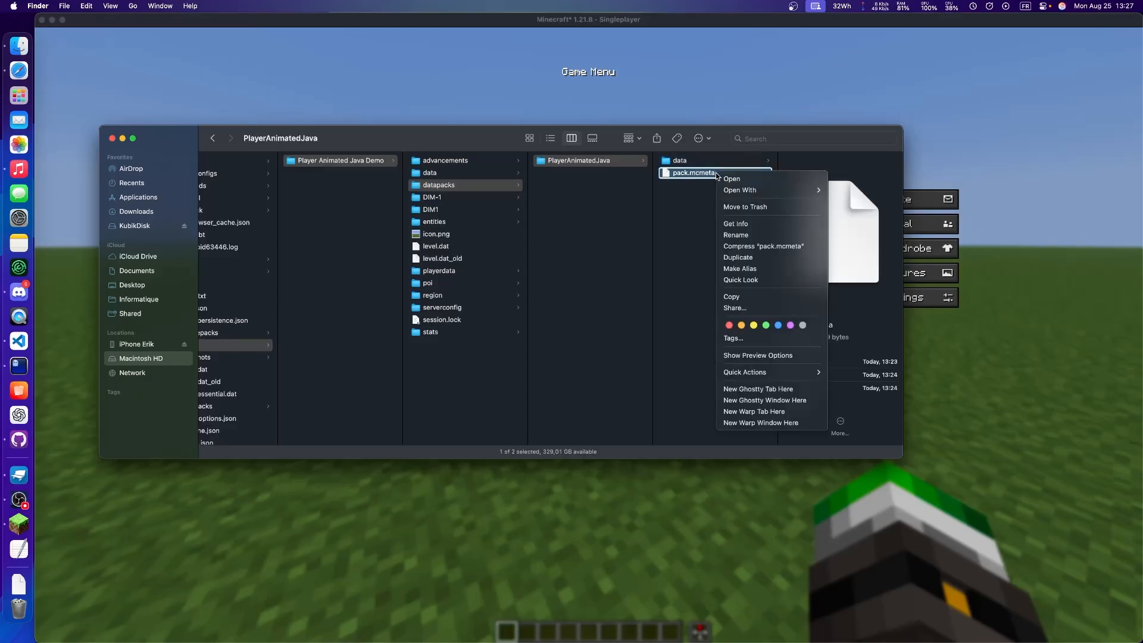
pyautogui.click(702, 173)
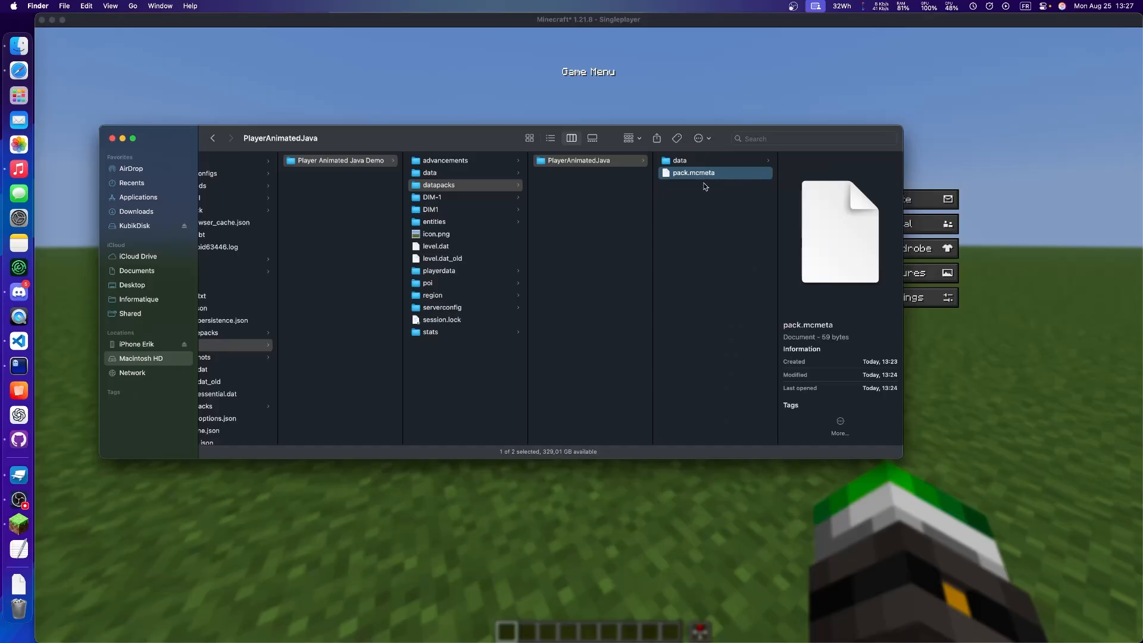
pyautogui.rightClick(697, 182)
pyautogui.moveTo(744, 191)
pyautogui.click(825, 195)
pyautogui.press('super+a')
pyautogui.click(244, 70)
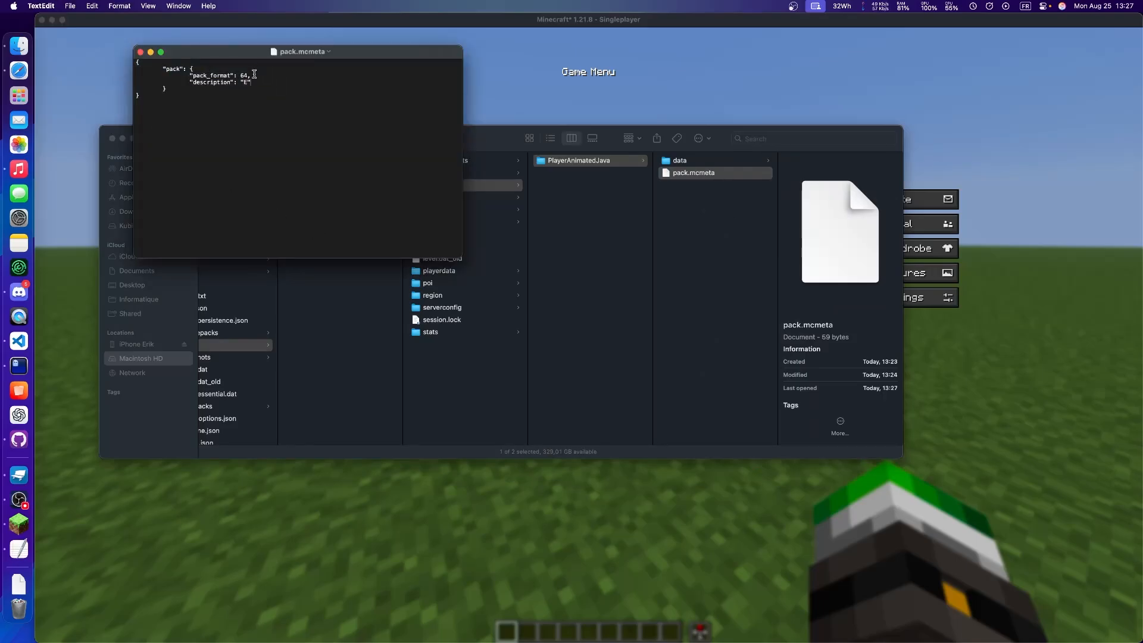
pyautogui.doubleClick(243, 75)
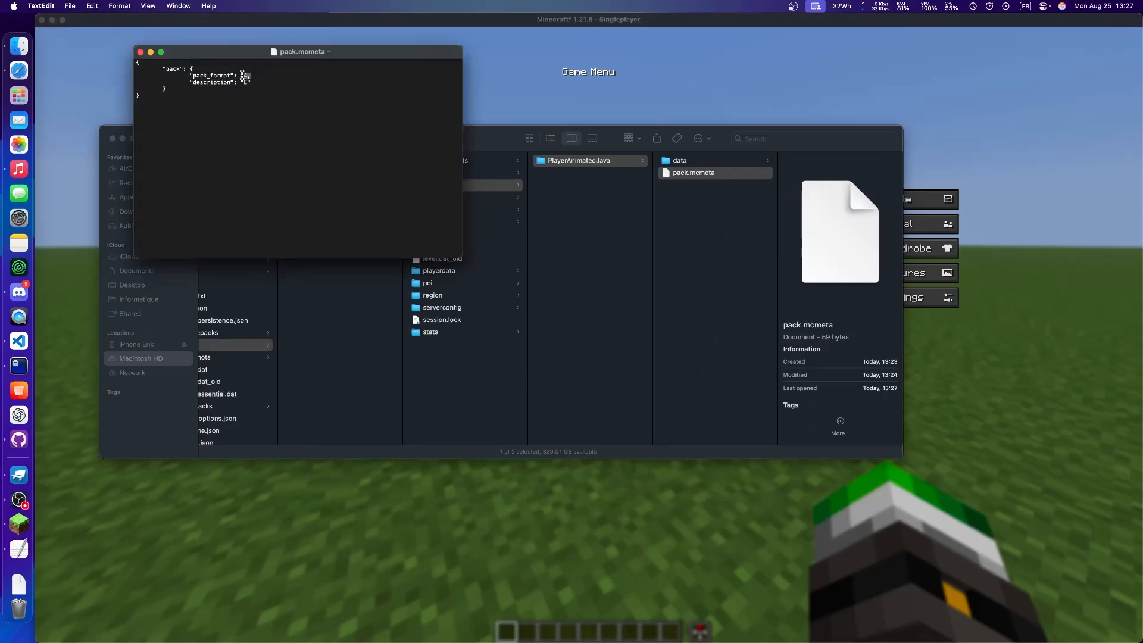
pyautogui.click(270, 116)
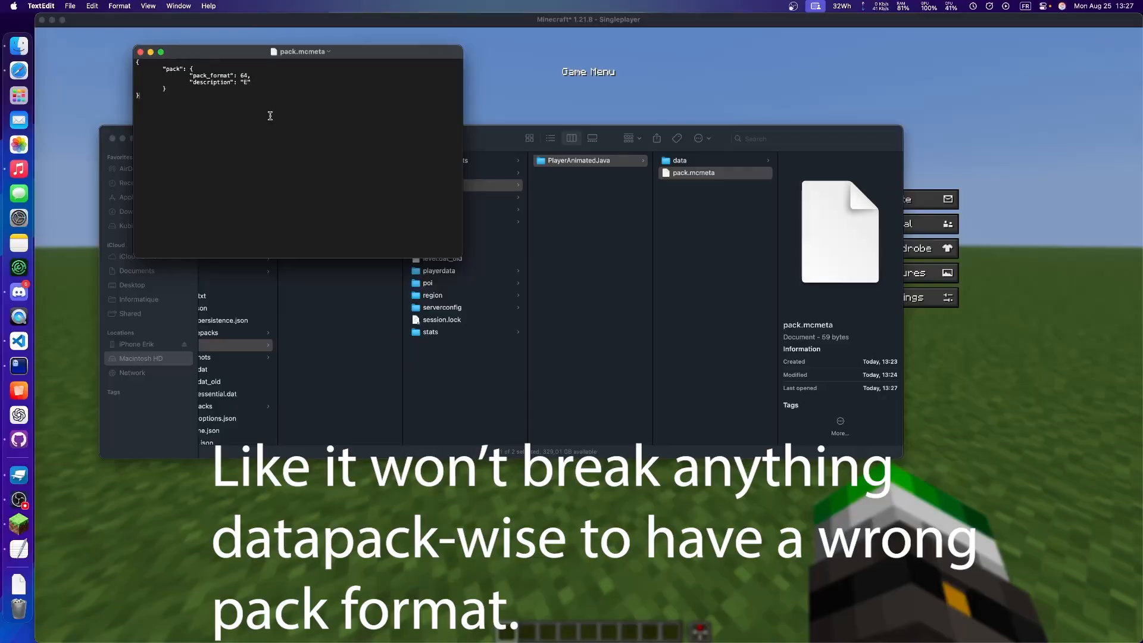
# Switch back to Minecraft, resume the game and run the /reload command.
pyautogui.click(487, 82)
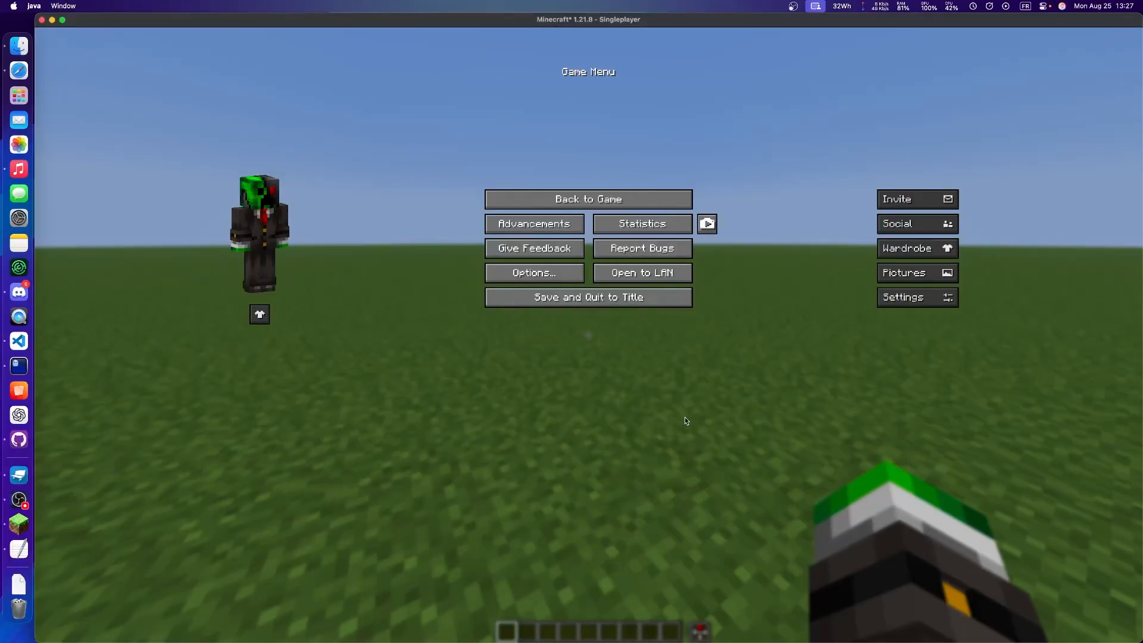
pyautogui.press('Escape')
pyautogui.write('//pos1reload')
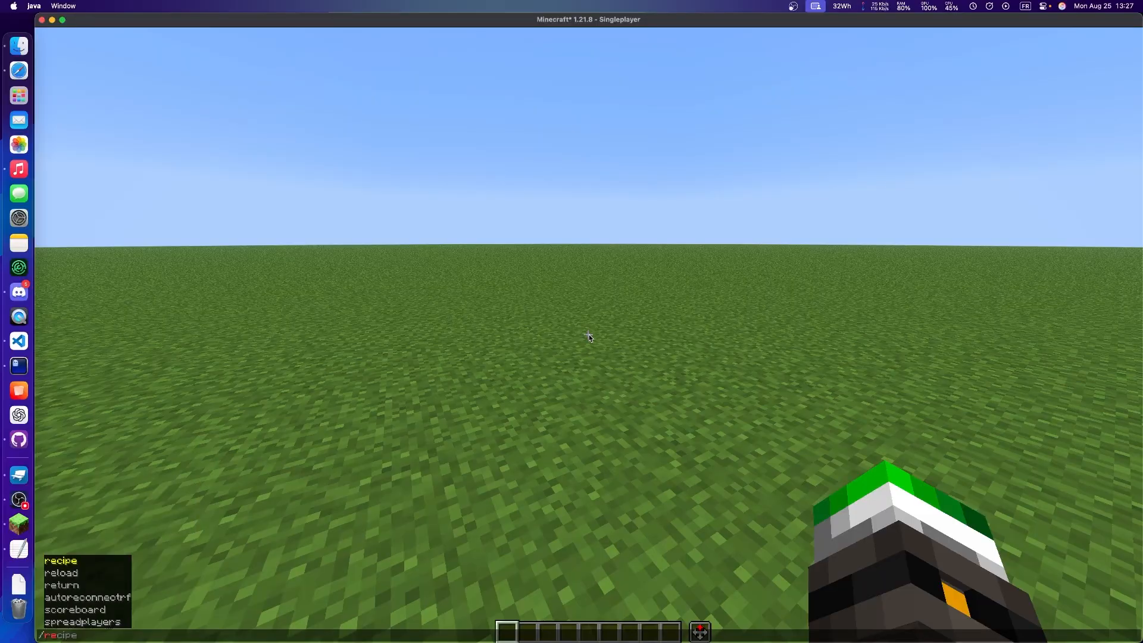
pyautogui.press('Tab')
pyautogui.press('Return')
# Run /datapack list and inspect the details of the PlayerAnimatedJava entry in the chat output.
pyautogui.write('t')
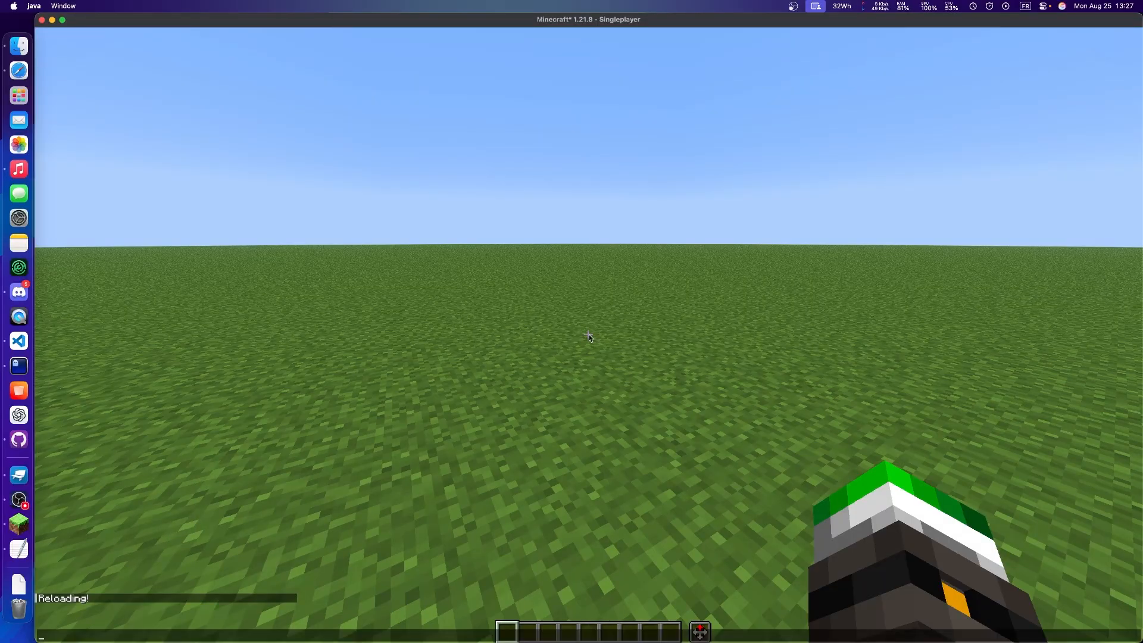
pyautogui.write('//pos1')
pyautogui.write('datapack')
pyautogui.press('Tab')
pyautogui.write('l')
pyautogui.press('Return')
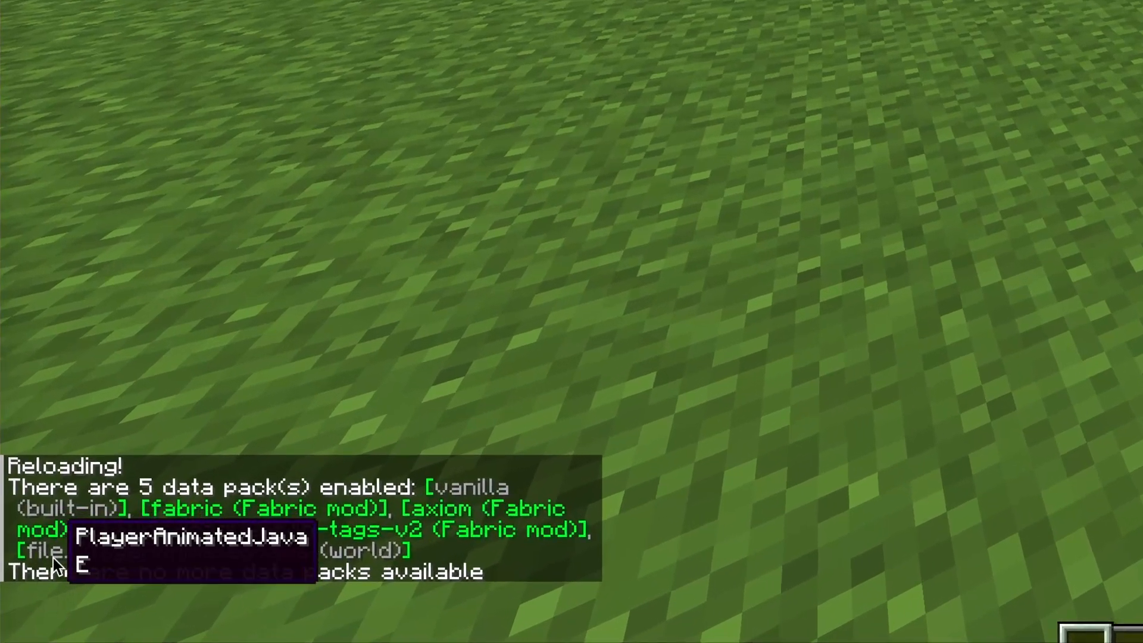
pyautogui.moveTo(209, 559)
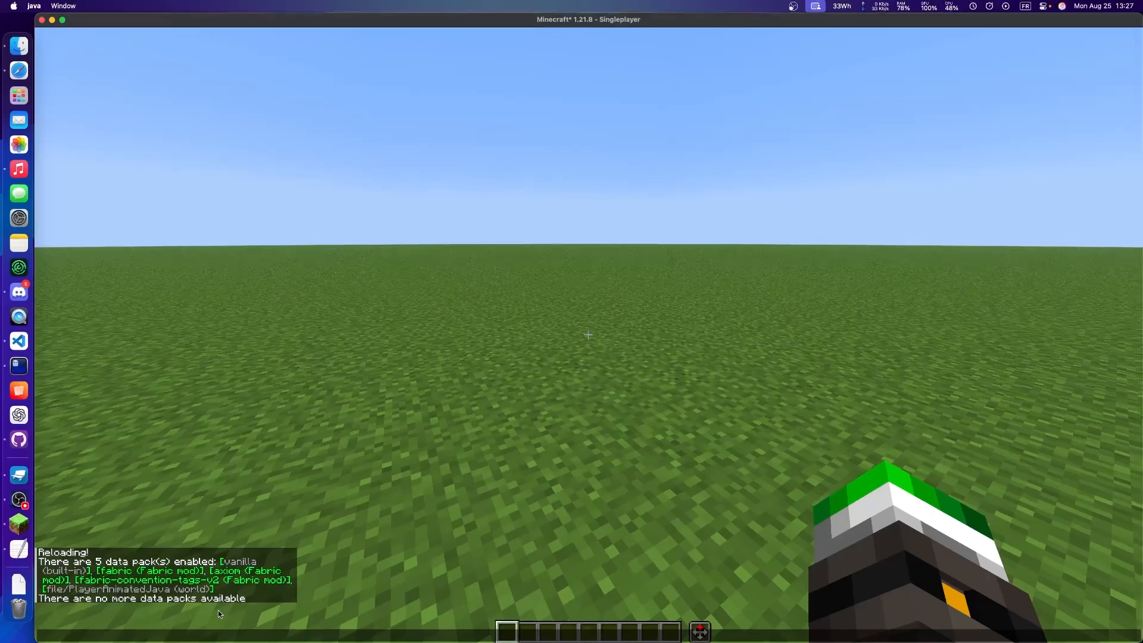
# Bring the pack.mcmeta document forward and return to the Finder window showing the PlayerAnimatedJava data pack folder.
pyautogui.hotkey('ctrl', 'Up')
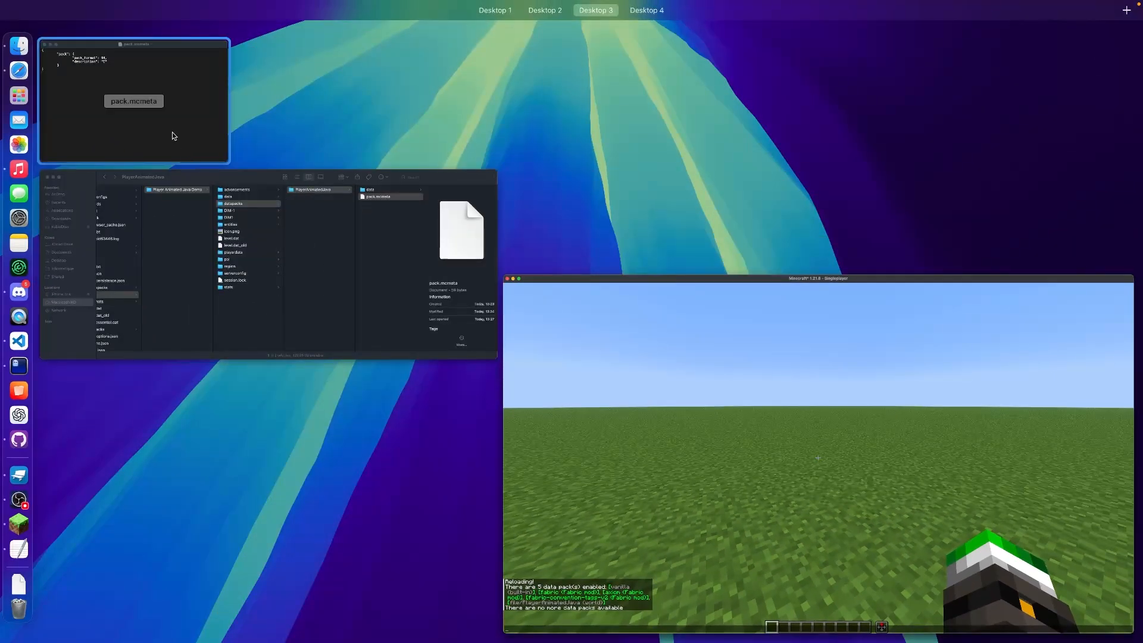
pyautogui.click(174, 135)
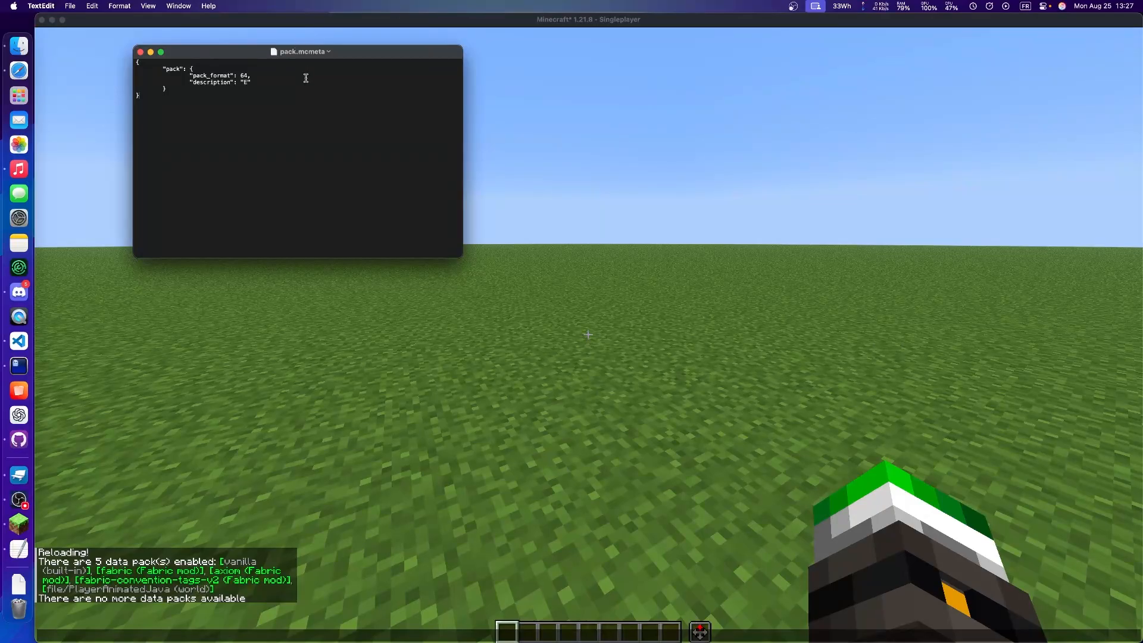
pyautogui.hotkey('ctrl', 'Up')
pyautogui.click(307, 117)
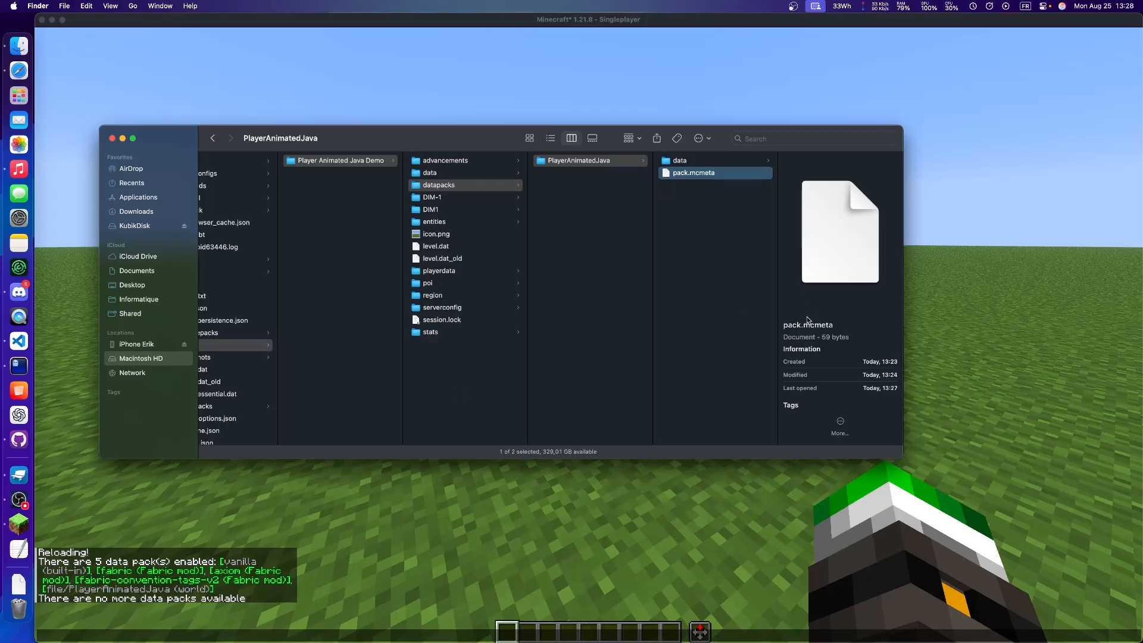
pyautogui.click(727, 292)
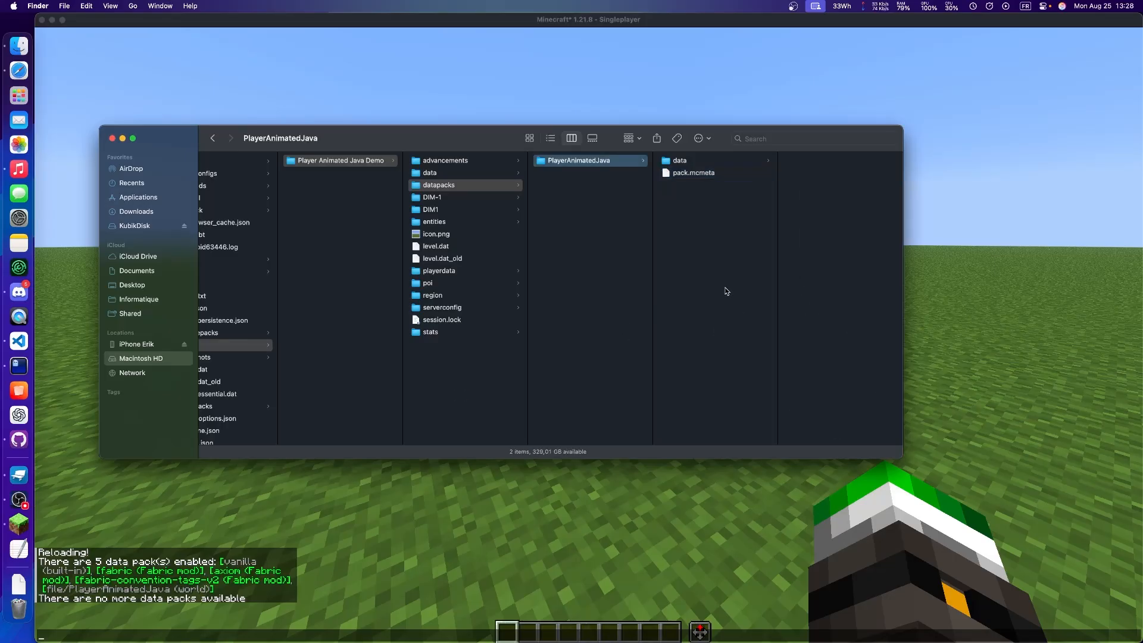
# Switch to Safari and open the Datapack Wiki in a new tab.
pyautogui.hotkey('ctrl', 'Left')
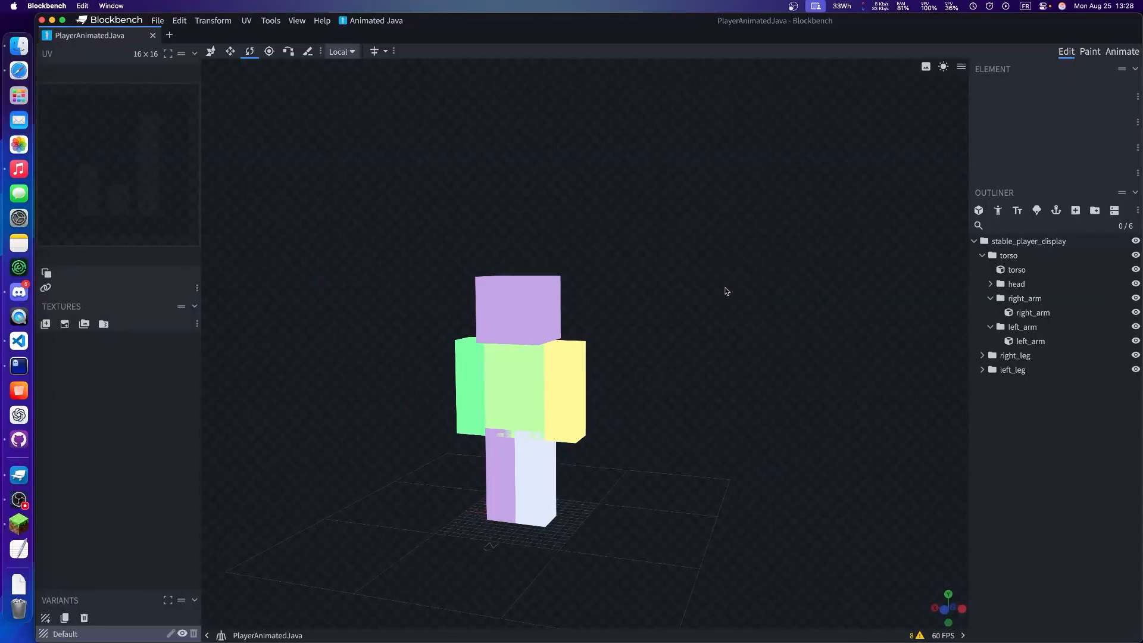
pyautogui.hotkey('ctrl', 'Left')
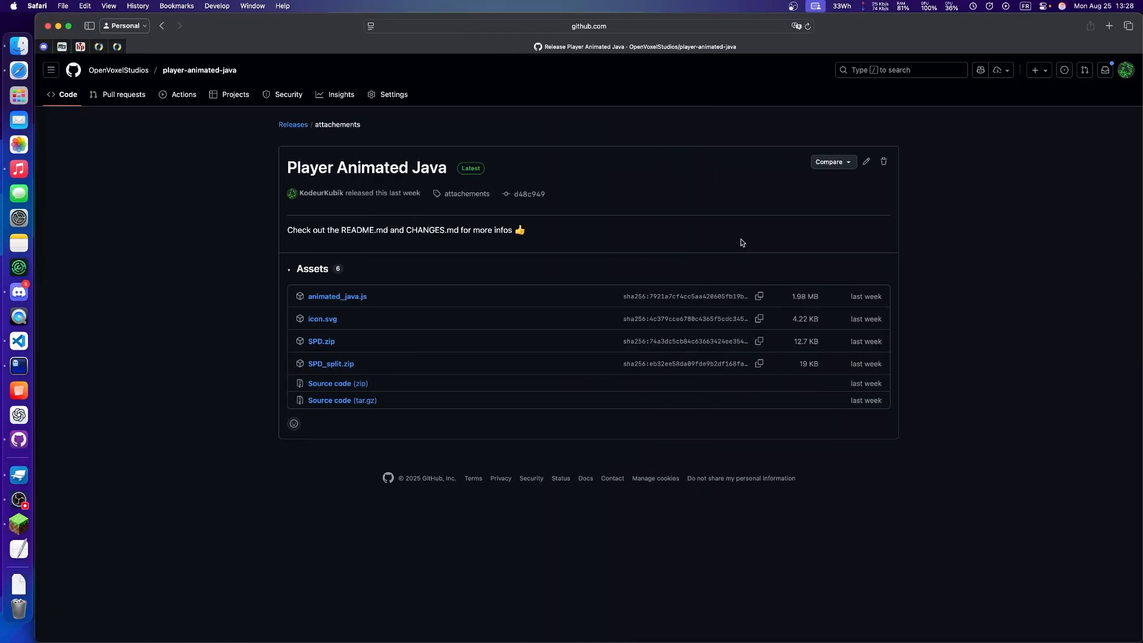
pyautogui.press('super+t')
pyautogui.write('datapack')
pyautogui.press('Return')
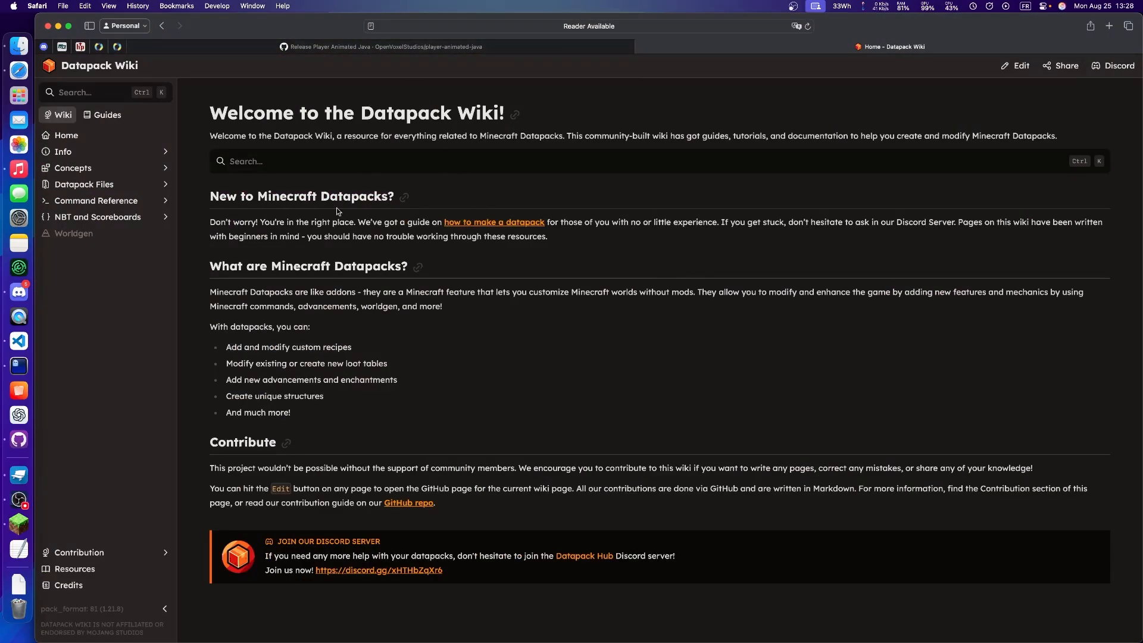
# View the Getting Started guide and skim the Installing Datapacks guide under Datapack Meta.
pyautogui.click(104, 116)
pyautogui.click(85, 152)
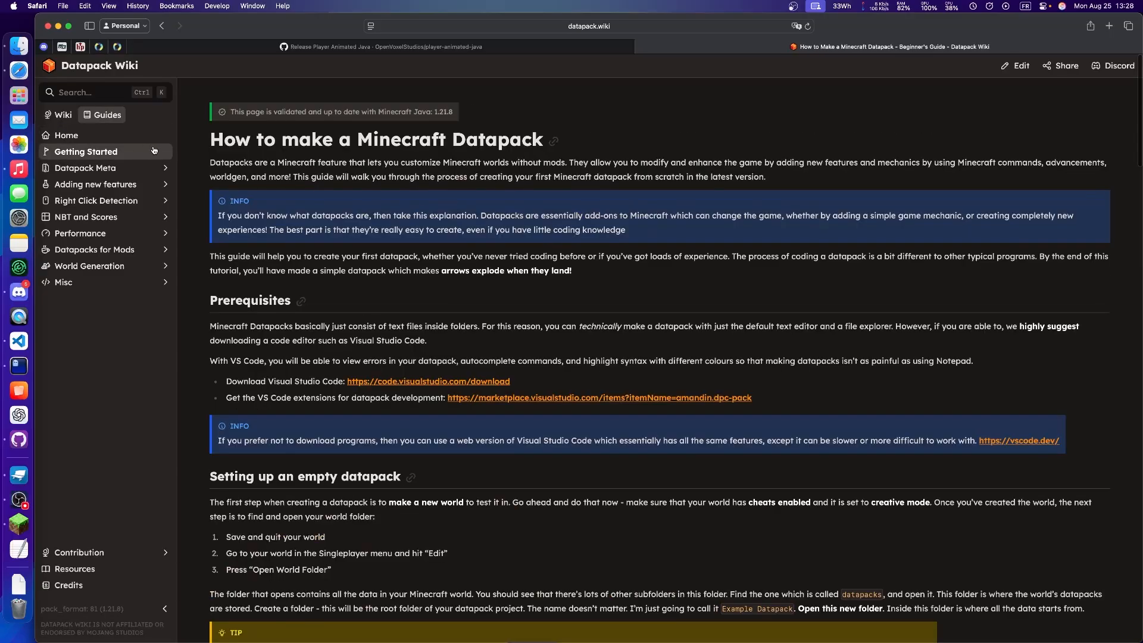
pyautogui.click(98, 170)
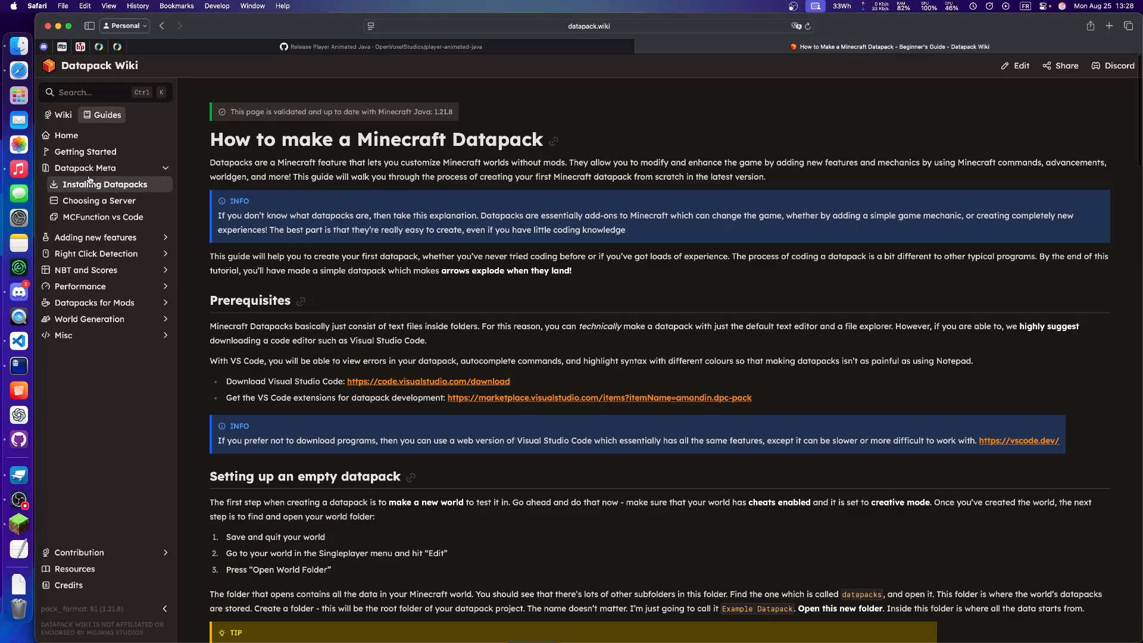
pyautogui.click(89, 183)
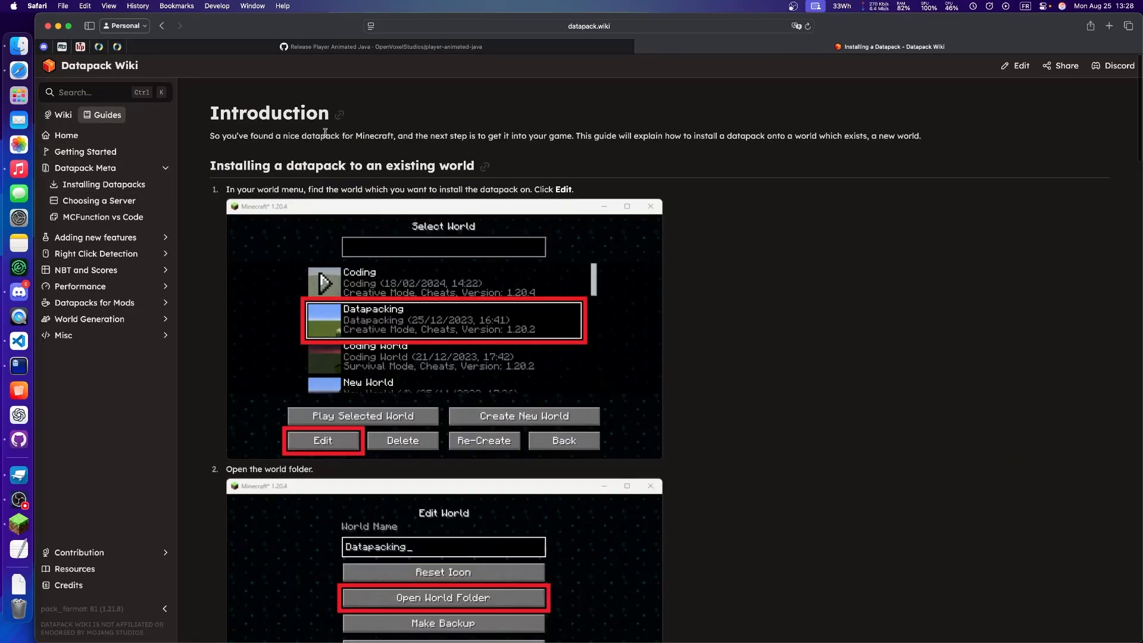
pyautogui.scroll(-7, 214, 342)
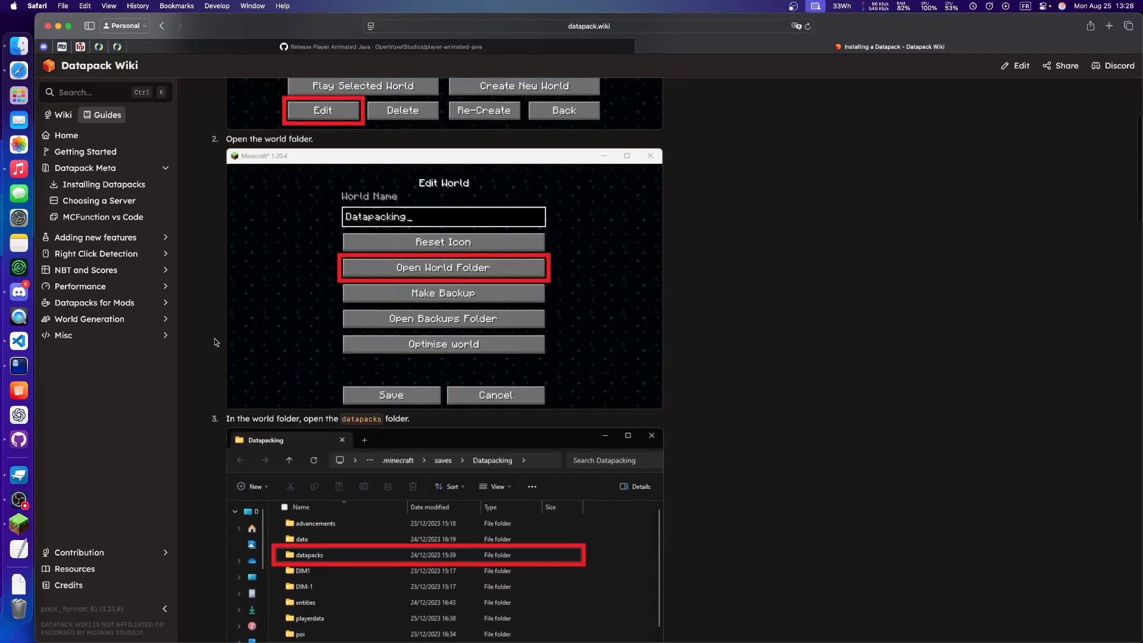
pyautogui.scroll(7, 214, 343)
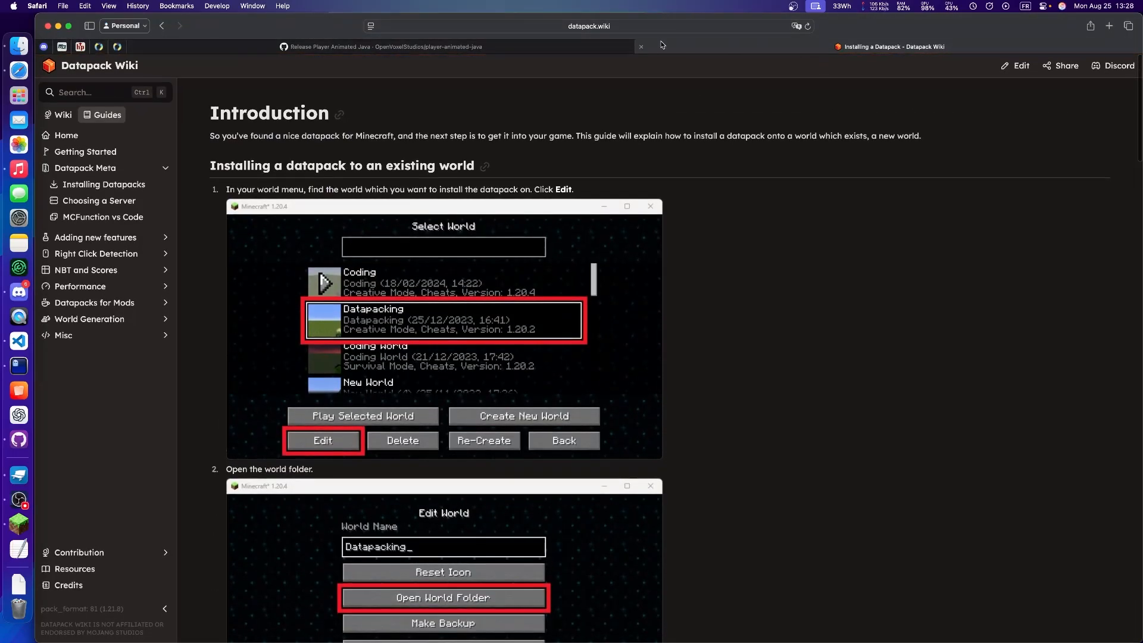
# Close the Datapack Wiki page and return to the Finder window with the data pack folder.
pyautogui.click(641, 45)
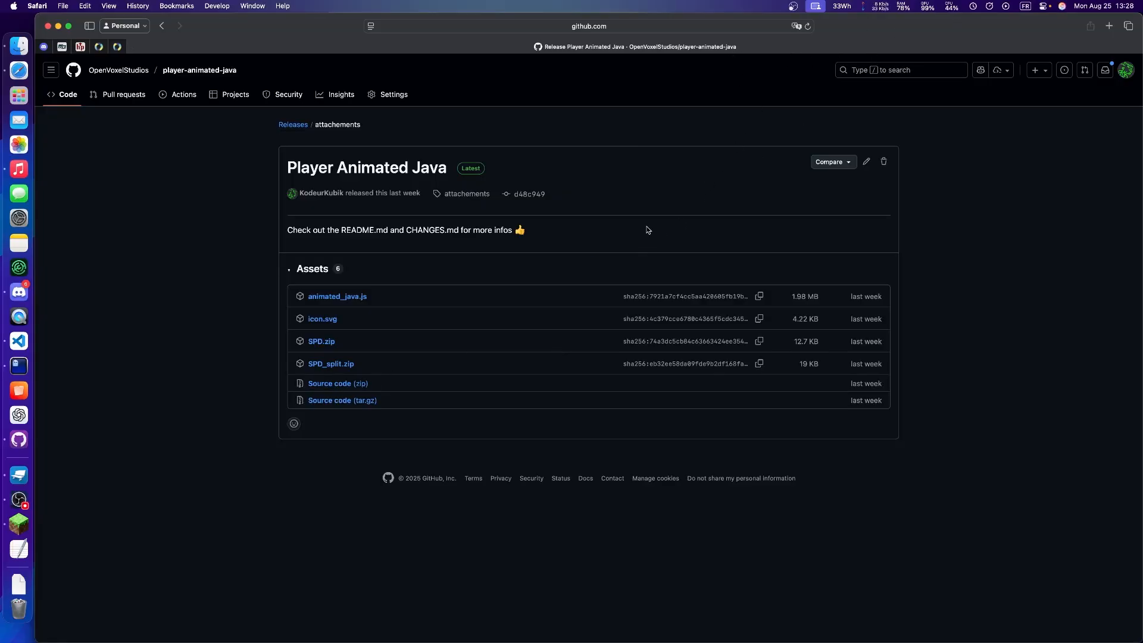
pyautogui.hotkey('ctrl', 'Right')
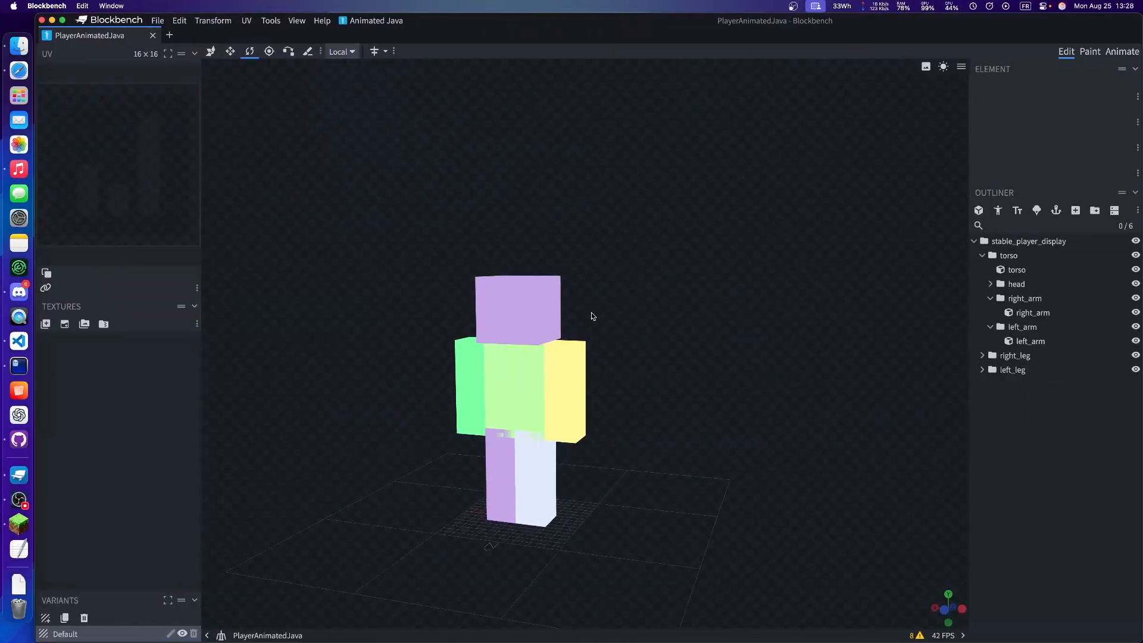
pyautogui.hotkey('ctrl', 'Right')
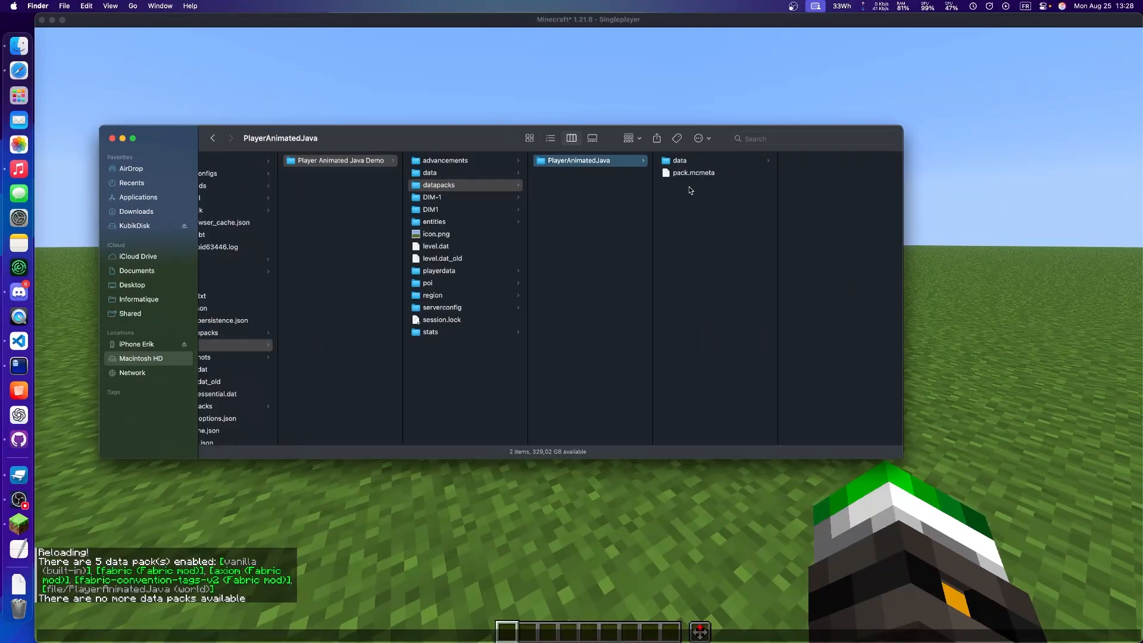
# Copy the pathname of the PlayerAnimatedJava folder inside datapacks.
pyautogui.rightClick(586, 163)
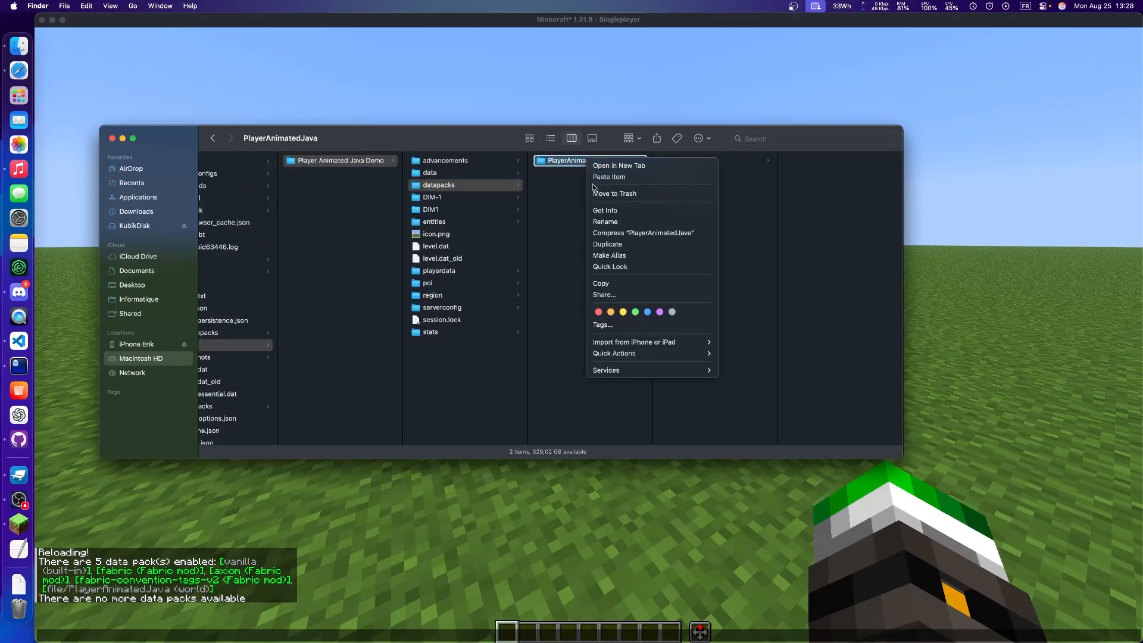
pyautogui.press('alt')
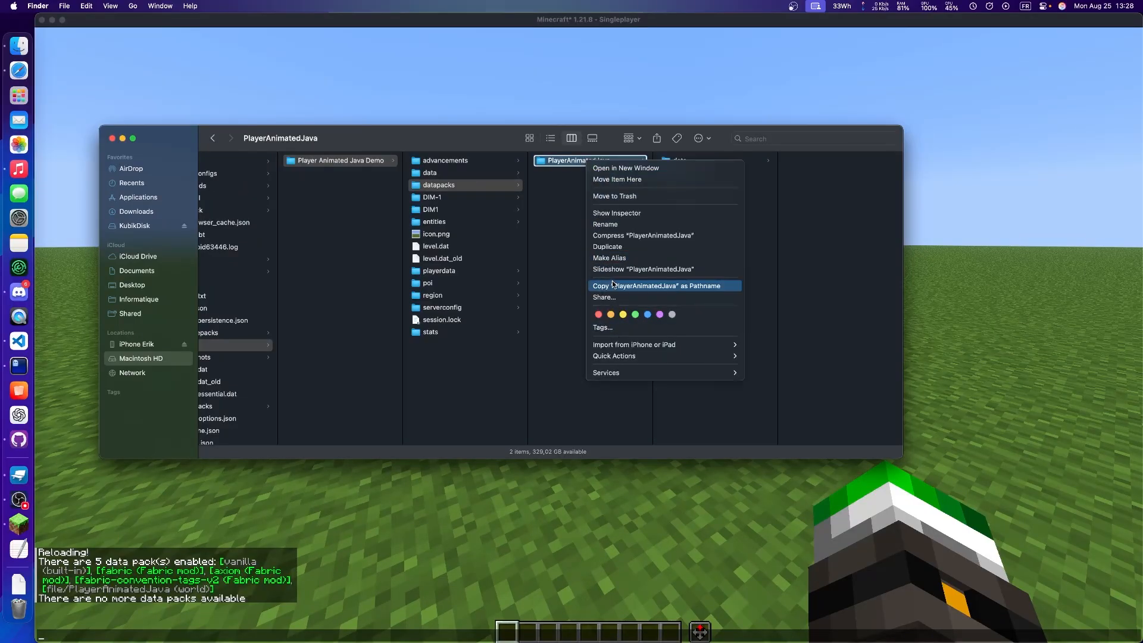
pyautogui.keyDown('alt'); pyautogui.click(658, 286); pyautogui.keyUp('alt')
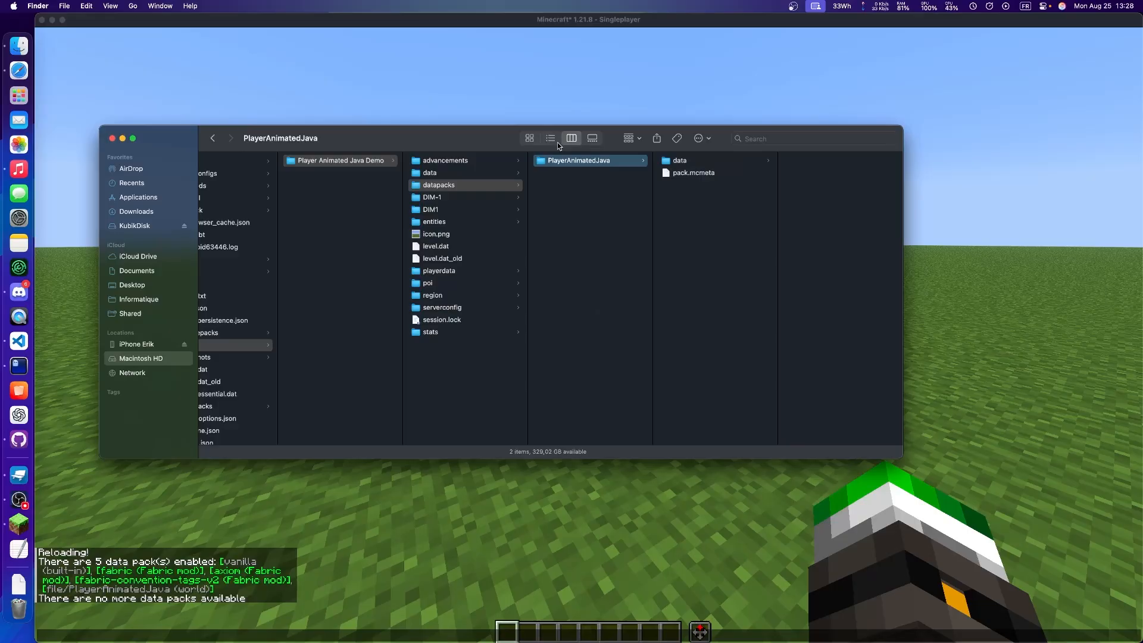
pyautogui.rightClick(563, 164)
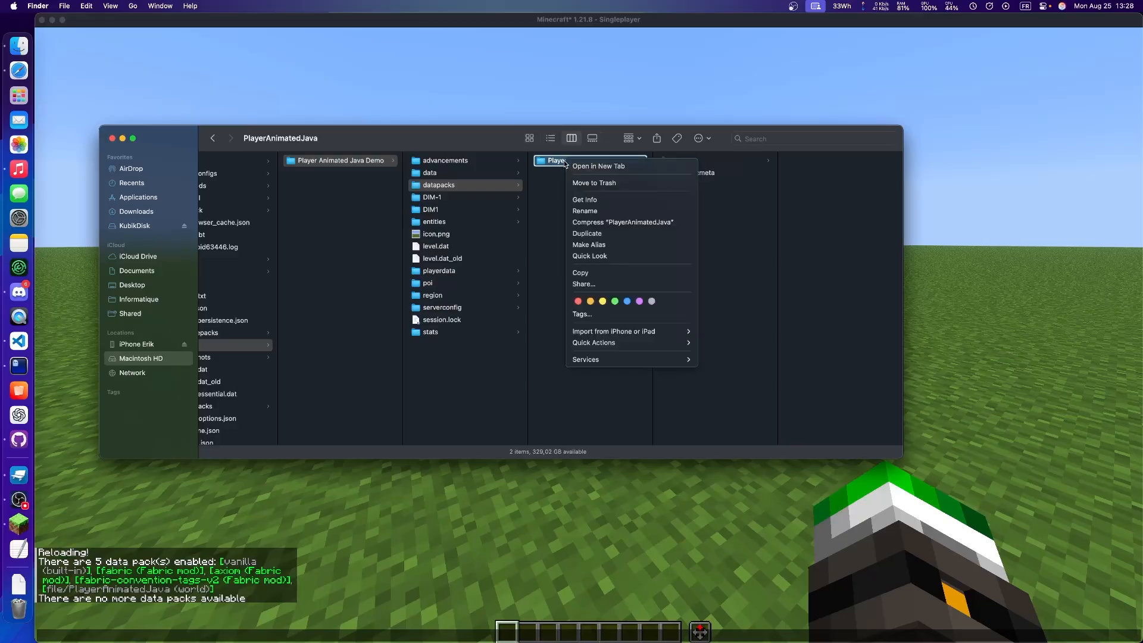
pyautogui.press('alt')
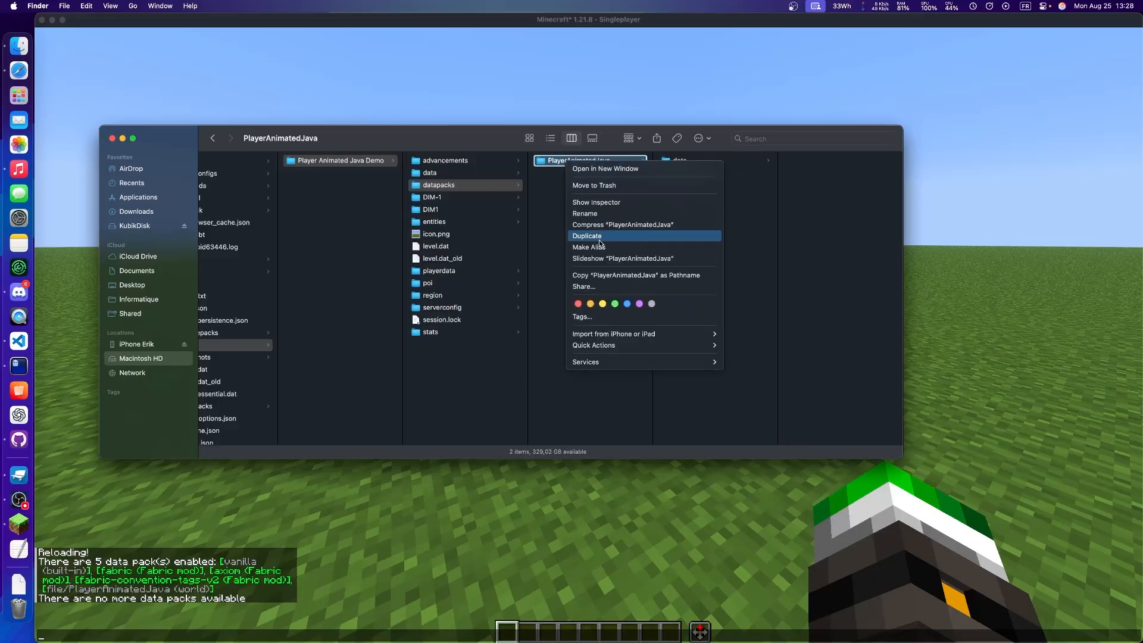
pyautogui.keyDown('alt'); pyautogui.click(619, 276); pyautogui.keyUp('alt')
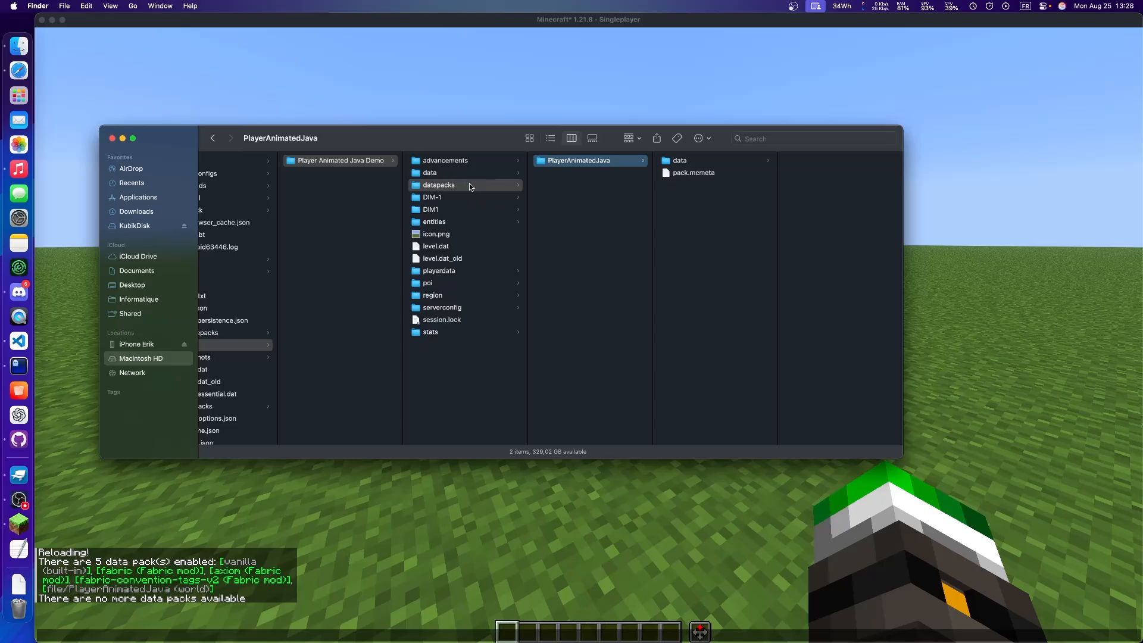
# Switch to Blockbench and set the Data Pack folder in Blueprint Settings to the copied datapacks/PlayerAnimatedJava path, without its surrounding quotes.
pyautogui.hotkey('ctrl', 'Left')
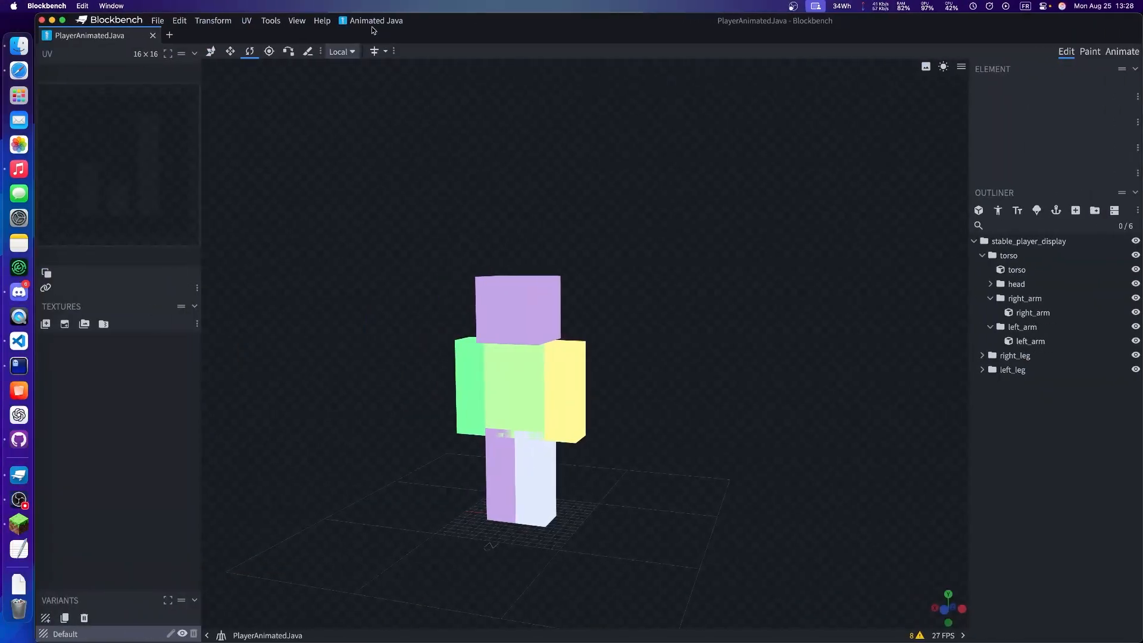
pyautogui.click(374, 22)
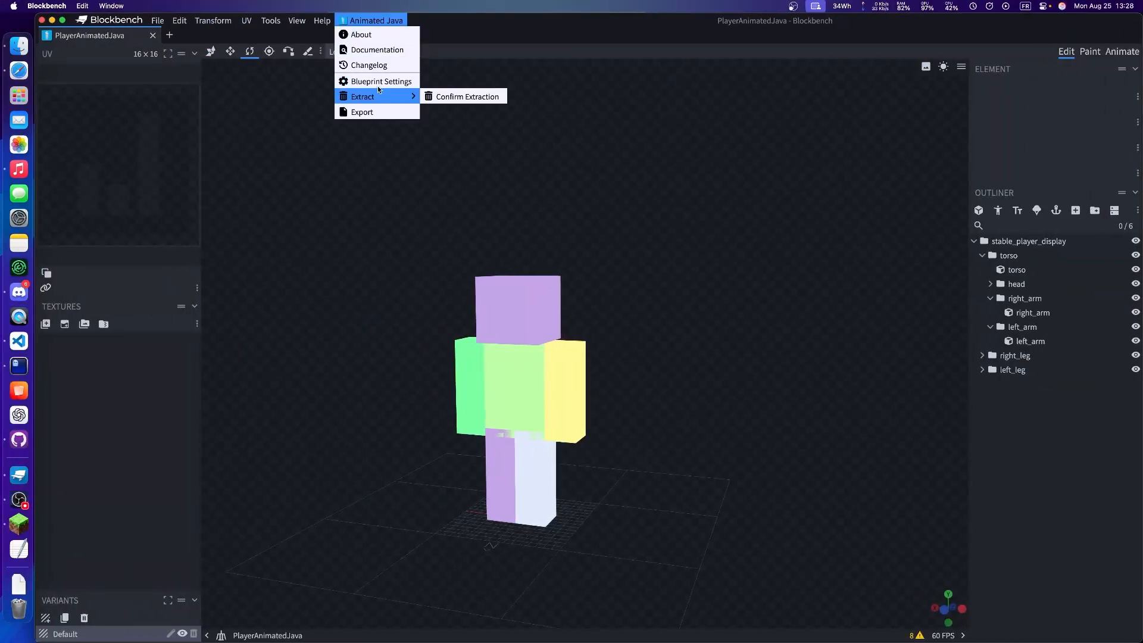
pyautogui.click(377, 81)
pyautogui.scroll(-5, 558, 223)
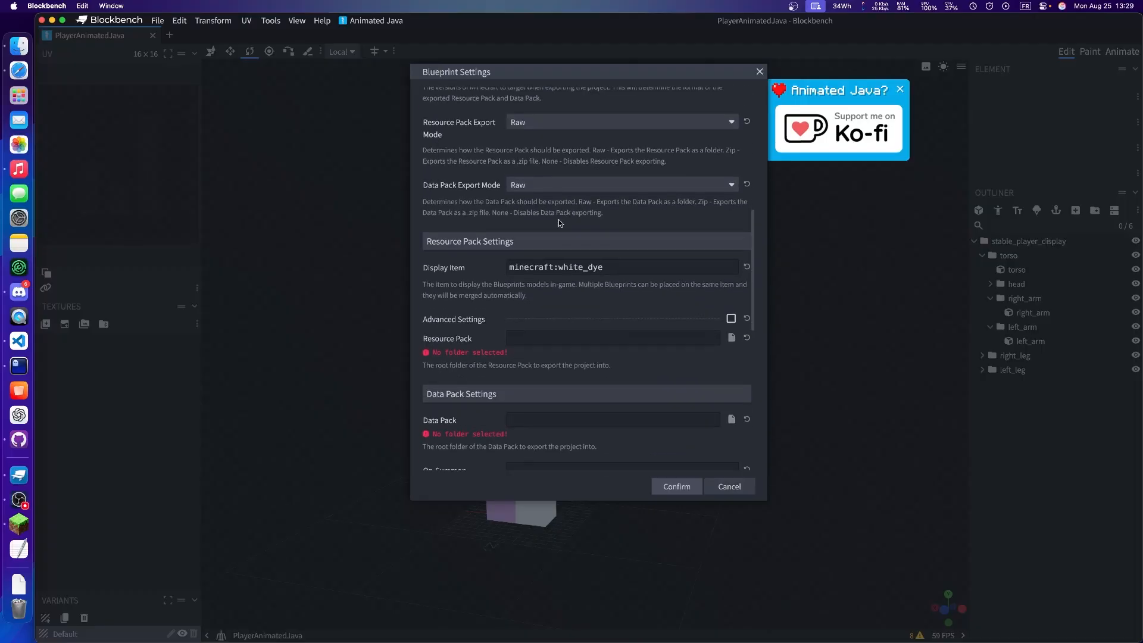
pyautogui.scroll(-3, 558, 219)
pyautogui.click(534, 301)
pyautogui.press('super+v')
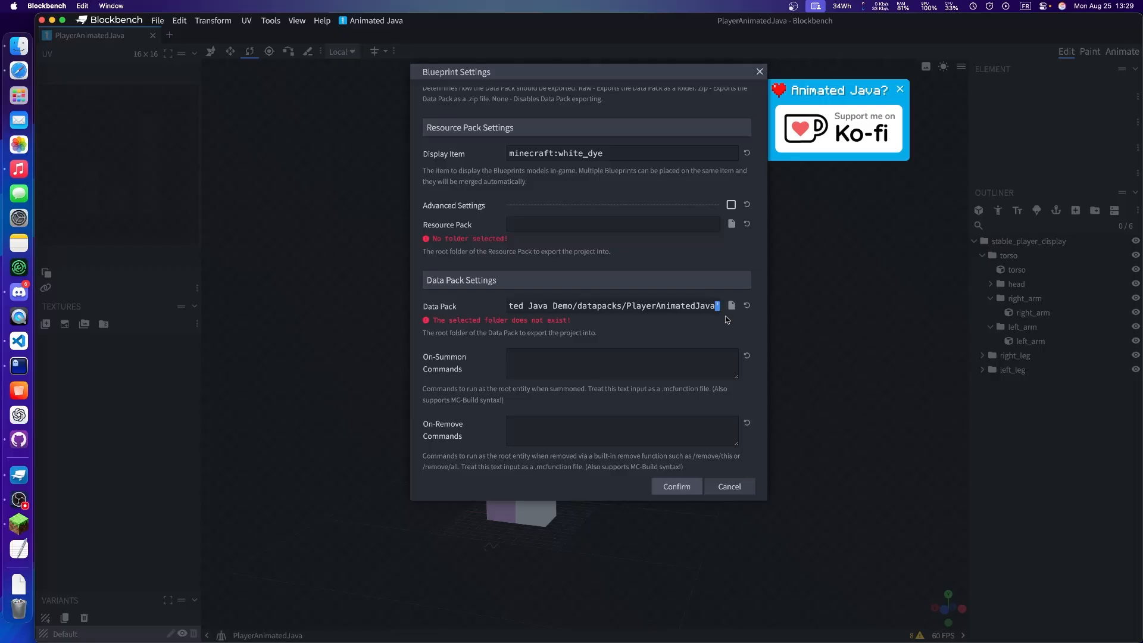
pyautogui.press('BackSpace')
pyautogui.press('super+Left')
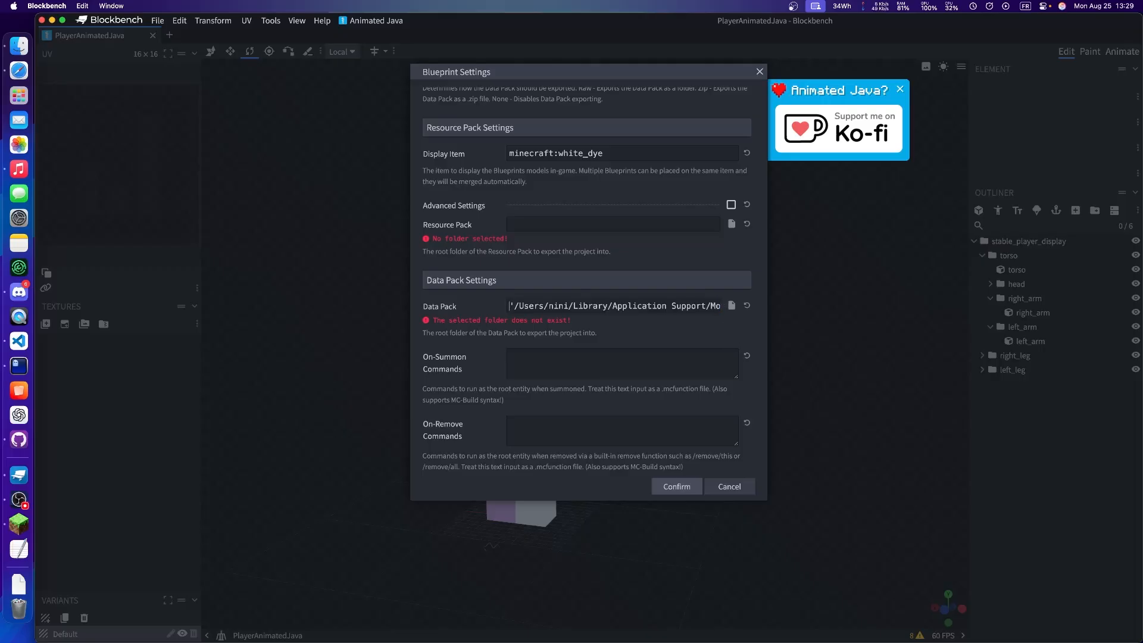
pyautogui.press('Right')
pyautogui.press('BackSpace')
pyautogui.press('super+Right')
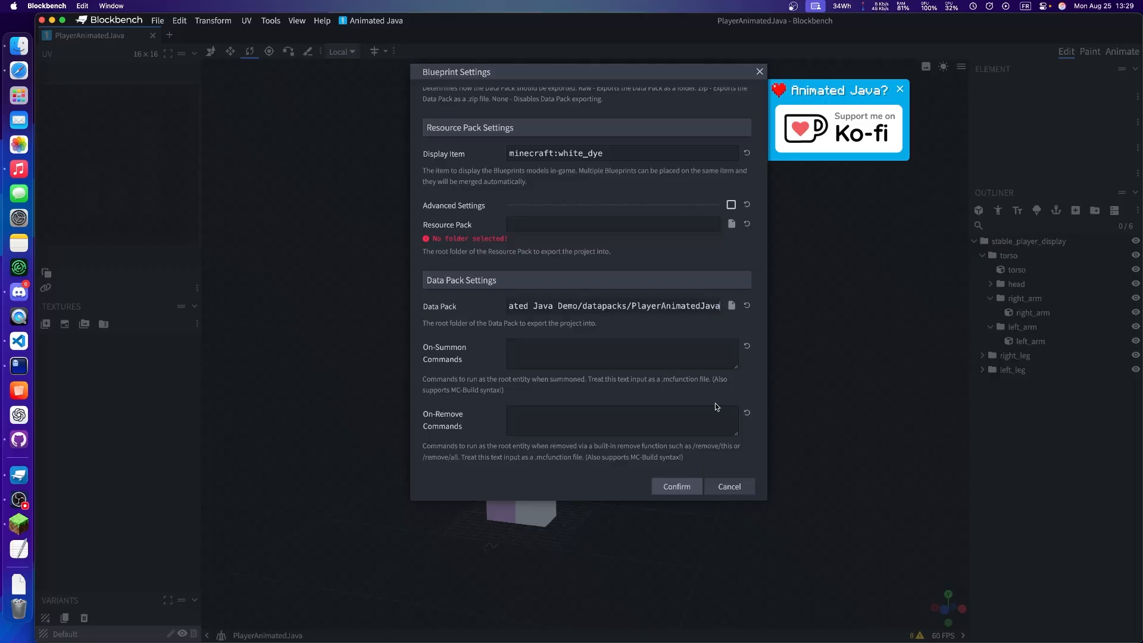
# Return to Finder and copy the pathname of the PlayerAnimatedJava folder inside resourcepacks.
pyautogui.scroll(3, 718, 406)
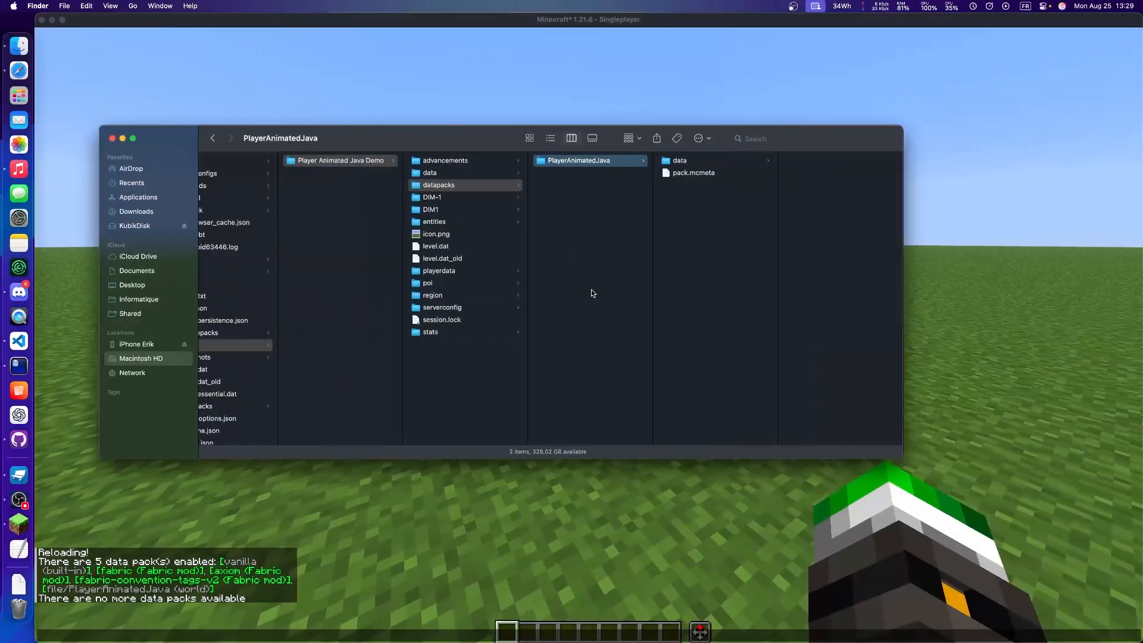
pyautogui.hscroll(-5, 592, 292)
pyautogui.click(372, 331)
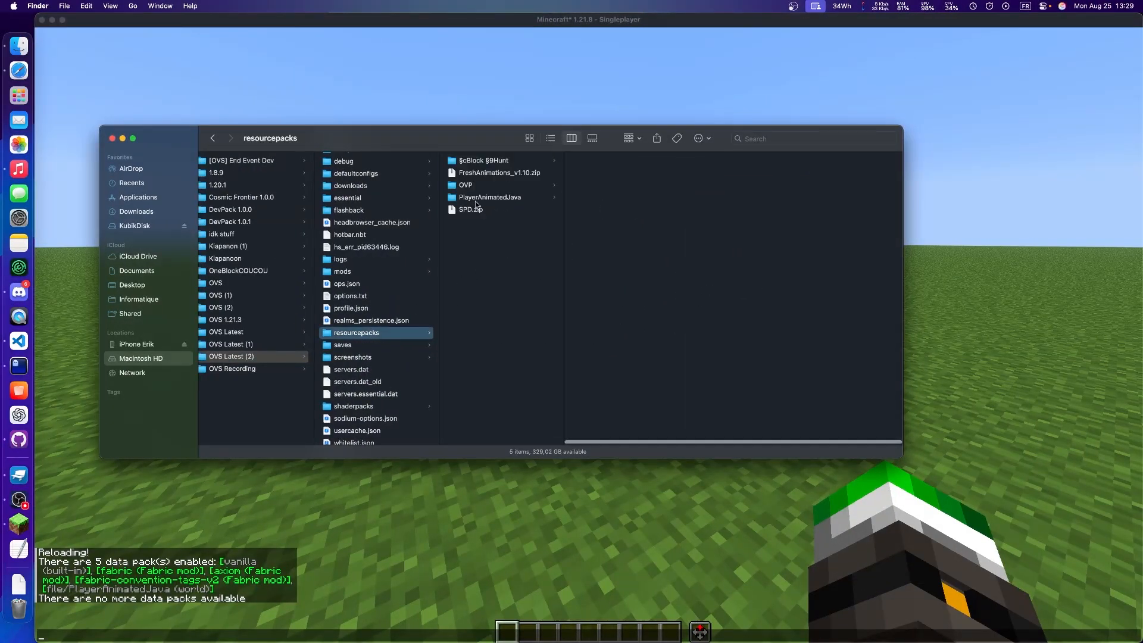
pyautogui.click(487, 200)
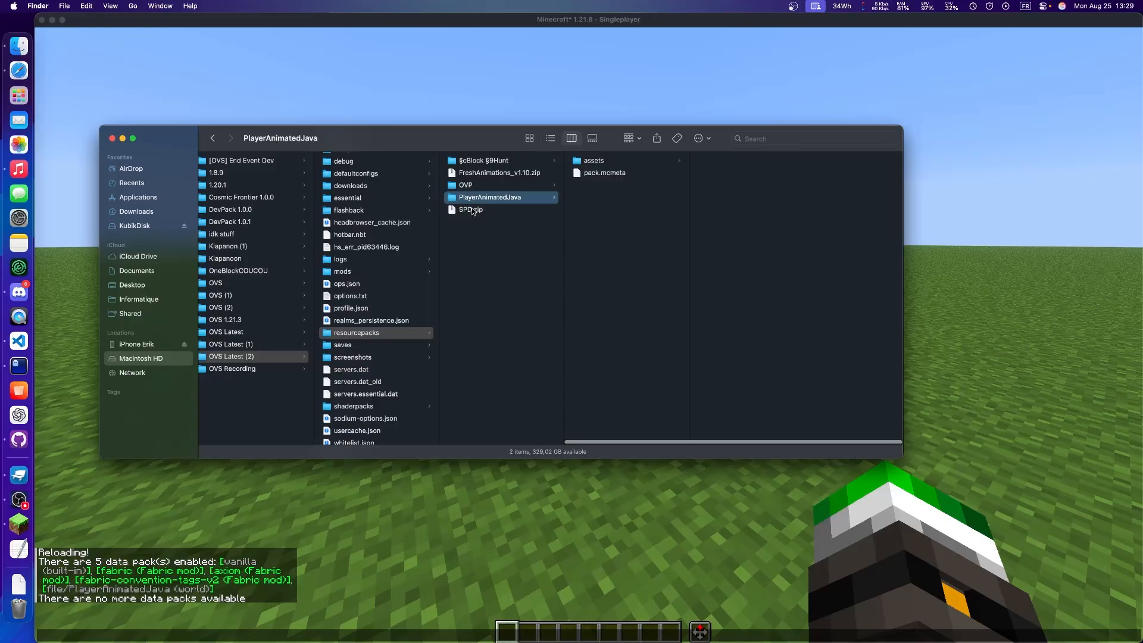
pyautogui.rightClick(517, 196)
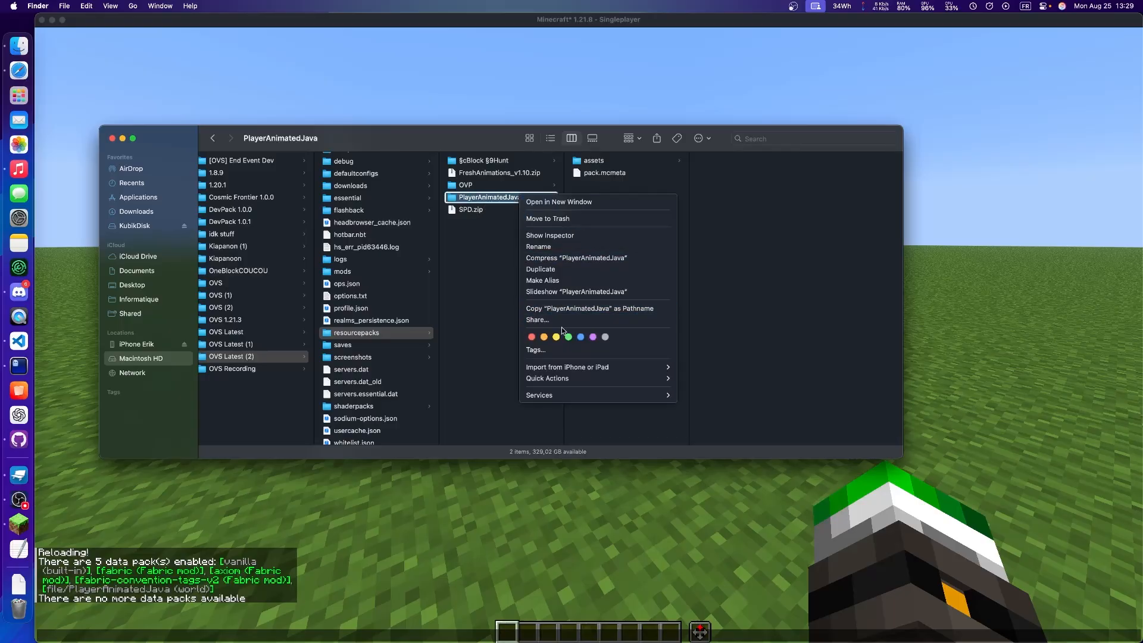
pyautogui.keyDown('alt'); pyautogui.click(557, 309); pyautogui.keyUp('alt')
# Set the blueprint's Resource Pack folder to the copied resourcepacks/PlayerAnimatedJava path, without its surrounding quotes.
pyautogui.hotkey('ctrl', 'Left')
pyautogui.click(528, 275)
pyautogui.press('super+v')
pyautogui.press('BackSpace')
pyautogui.press('super+Left')
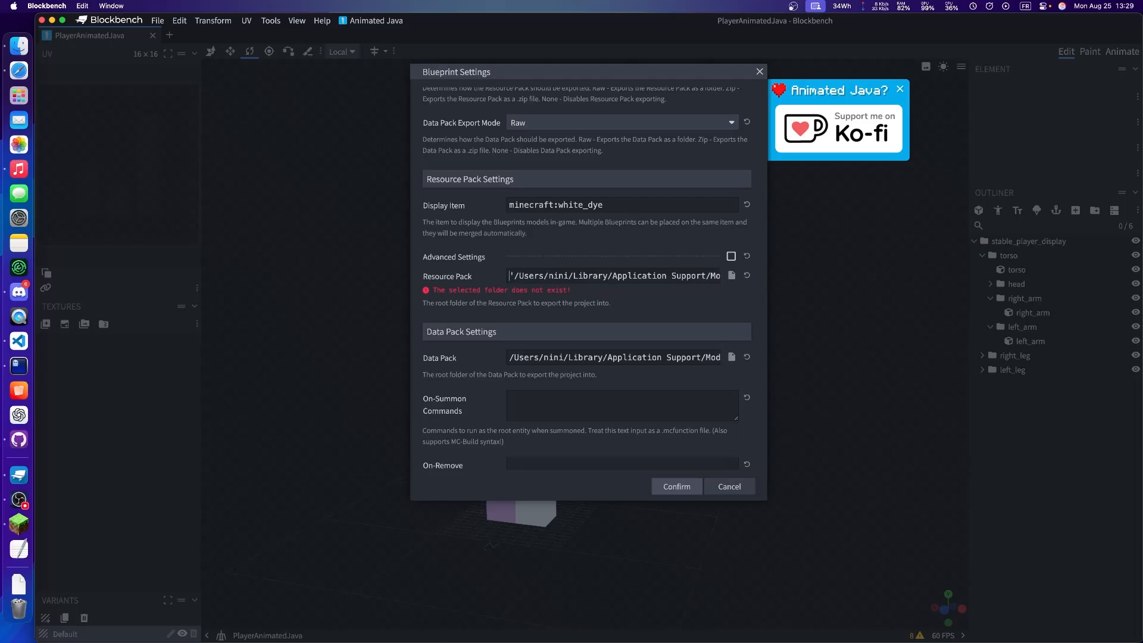
pyautogui.press('Delete')
pyautogui.press('super+Right')
pyautogui.scroll(-3, 643, 369)
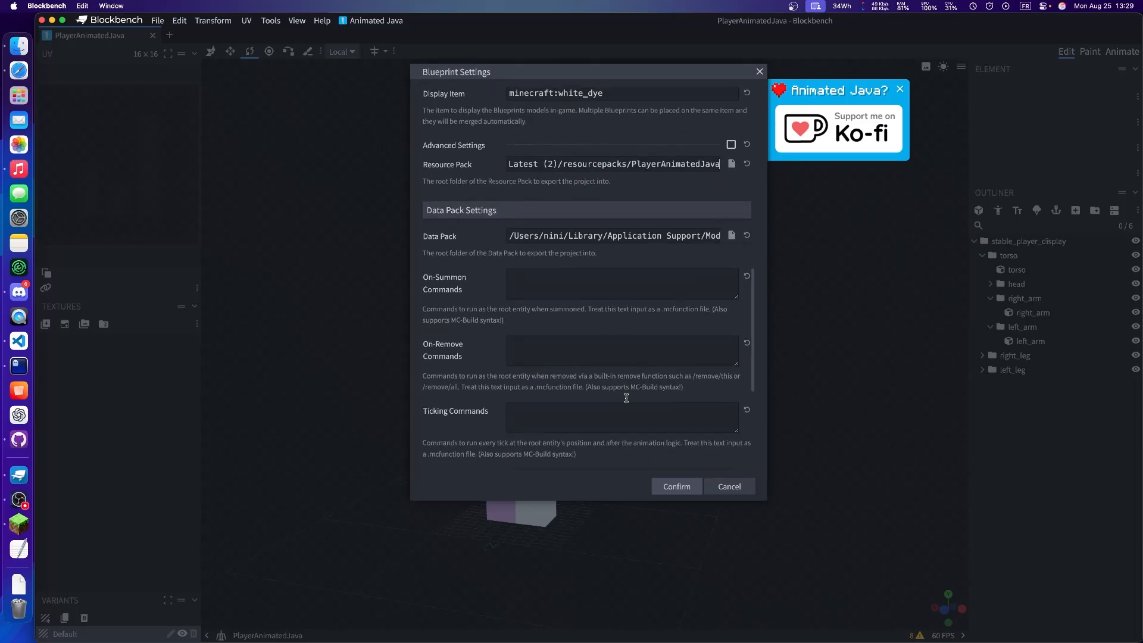
# Save the blueprint with its confirmed settings and export it through Animated Java.
pyautogui.click(681, 486)
pyautogui.press('super+s')
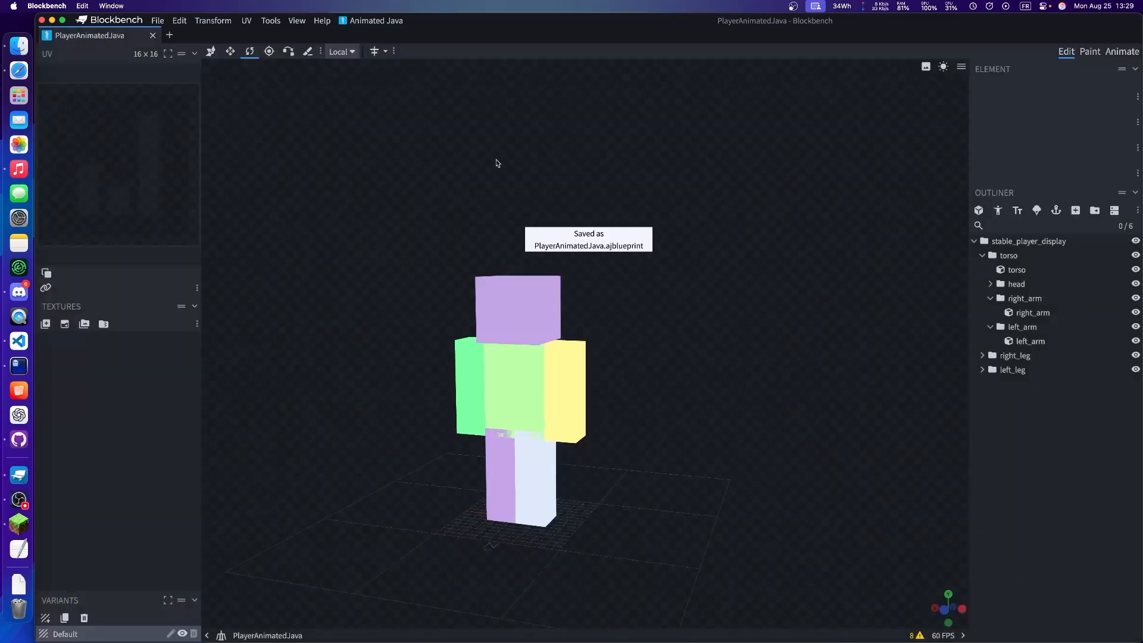
pyautogui.click(387, 22)
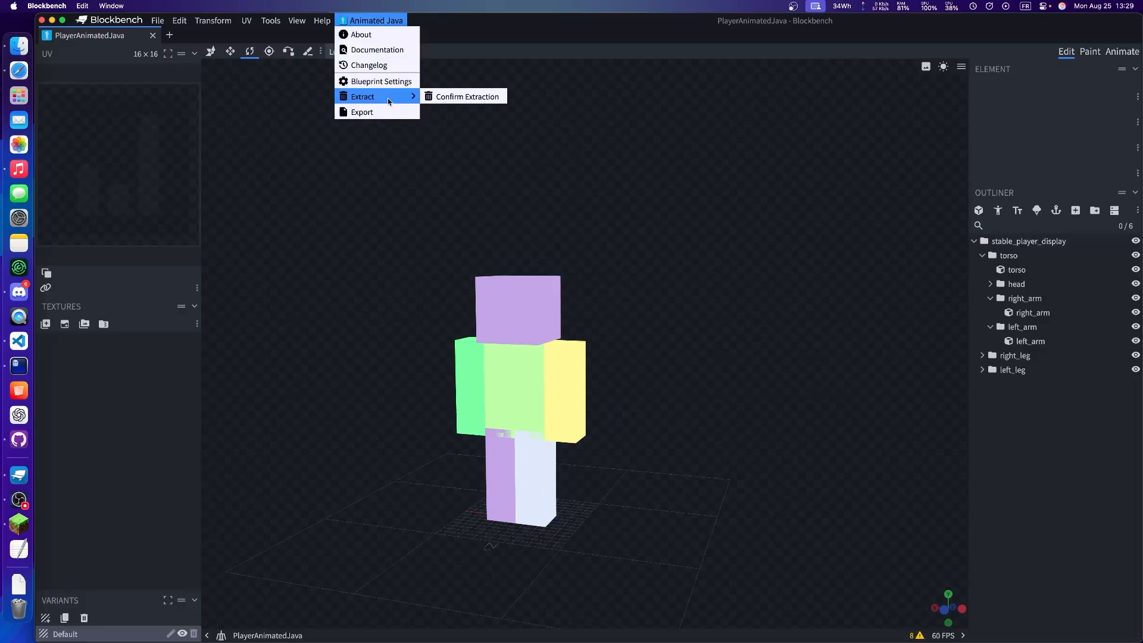
pyautogui.click(384, 112)
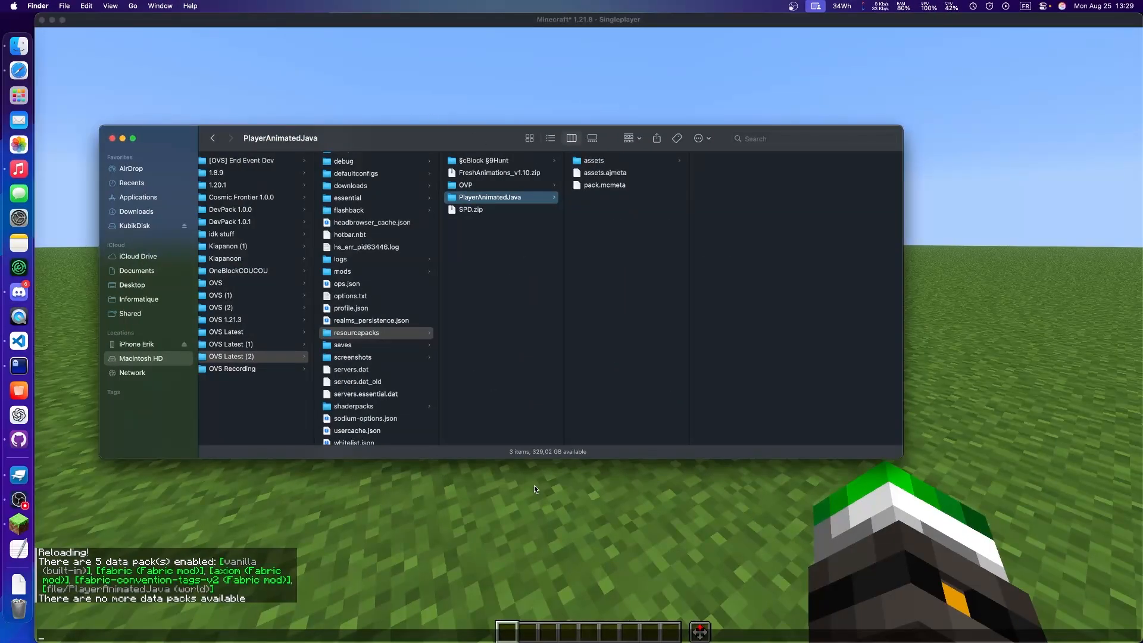
# Switch to Minecraft and run /reload in the world.
pyautogui.click(509, 527)
pyautogui.press('/')
pyautogui.write('reload')
pyautogui.press('Return')
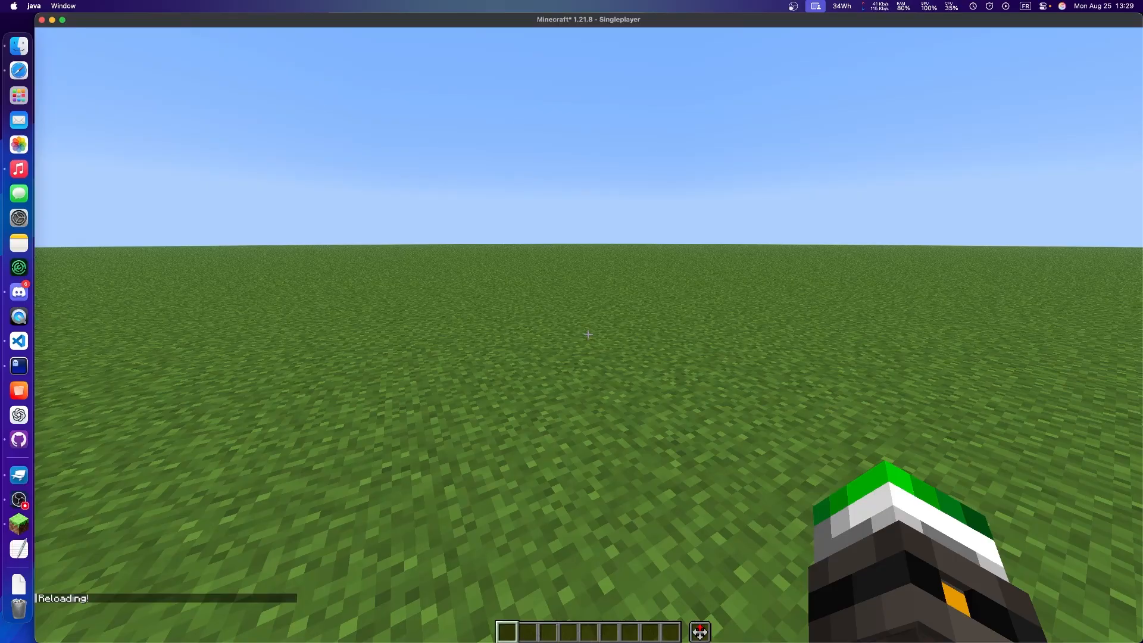
# Check the functions suggested for the /function command, then leave the chat without running one.
pyautogui.press('/')
pyautogui.write('function')
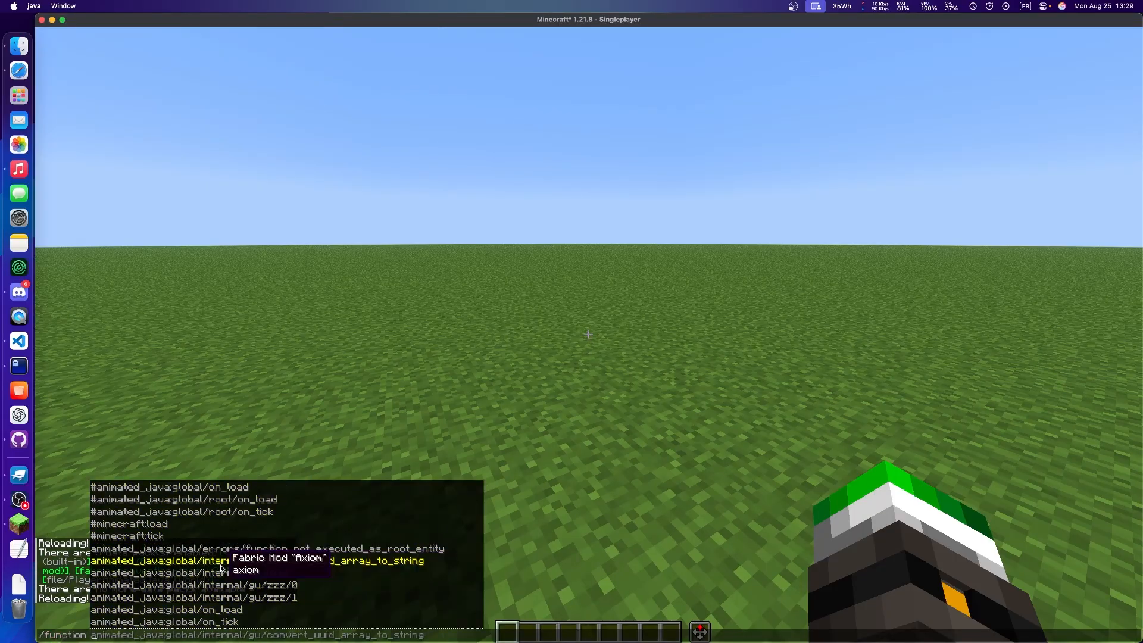
pyautogui.press('Escape')
# Put a command block in the first hotbar slot and a lever in the second from the creative inventory.
pyautogui.press('e')
pyautogui.click(505, 292)
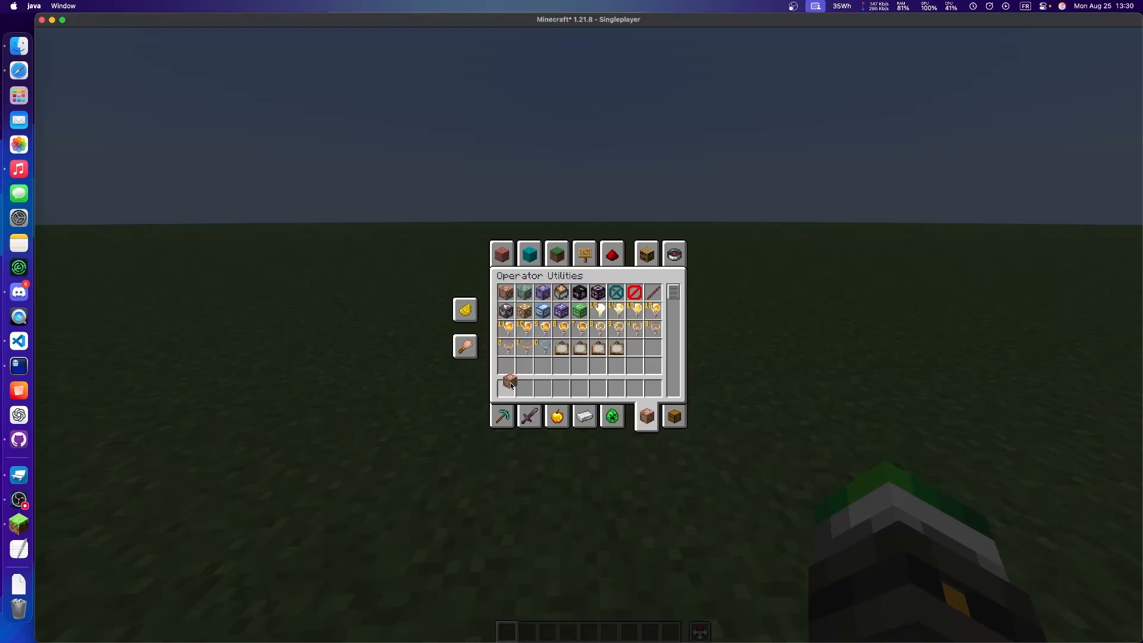
pyautogui.click(509, 386)
pyautogui.click(675, 255)
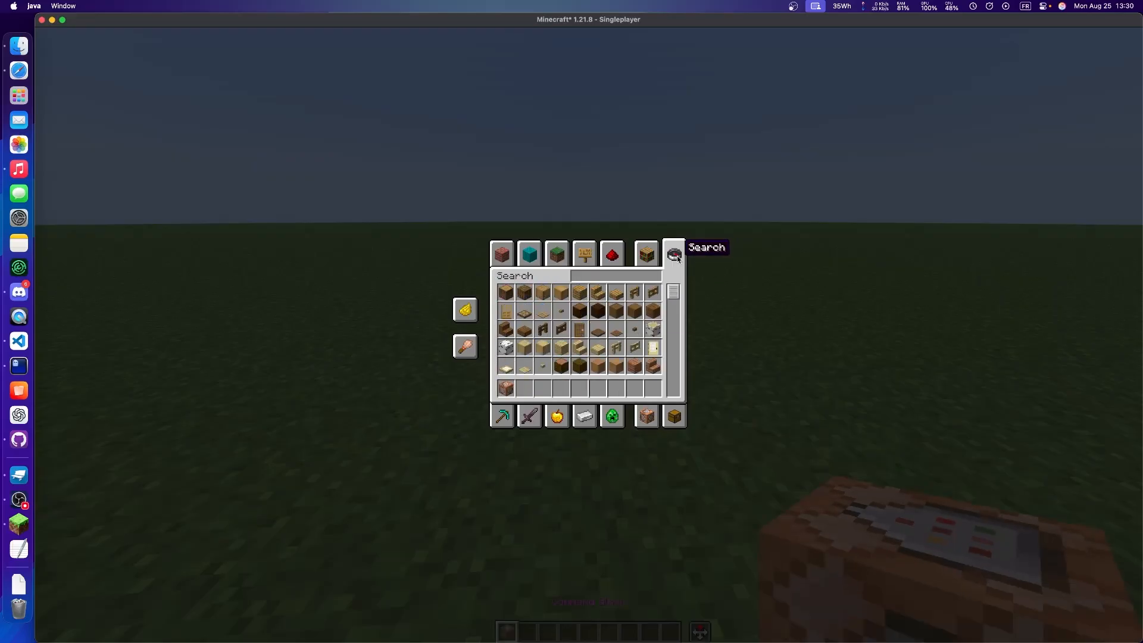
pyautogui.write('level')
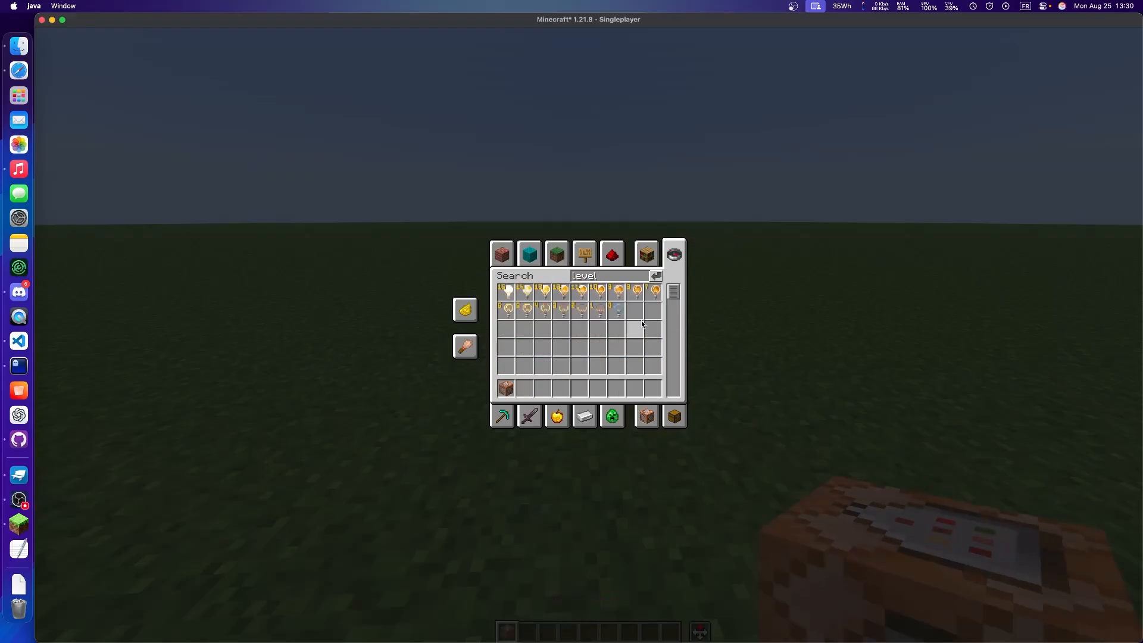
pyautogui.press('BackSpace')
pyautogui.write('r')
pyautogui.press('super+a')
pyautogui.click(527, 387)
pyautogui.press('Escape')
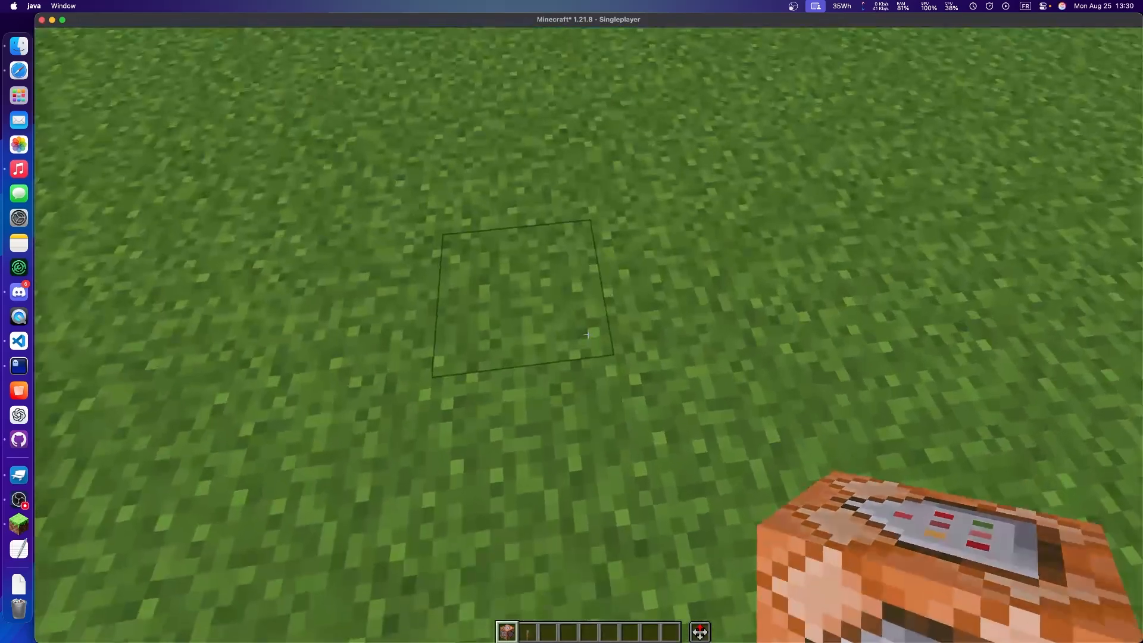
# Place the command block on the grass and attach the lever to it.
pyautogui.click(588, 334)
pyautogui.rightClick(589, 334)
pyautogui.press('2')
pyautogui.rightClick(588, 335)
# Open the command block and enter execute positioned ~ -60.0 ~ as its console command.
pyautogui.rightClick(588, 334)
pyautogui.write('execute positioned')
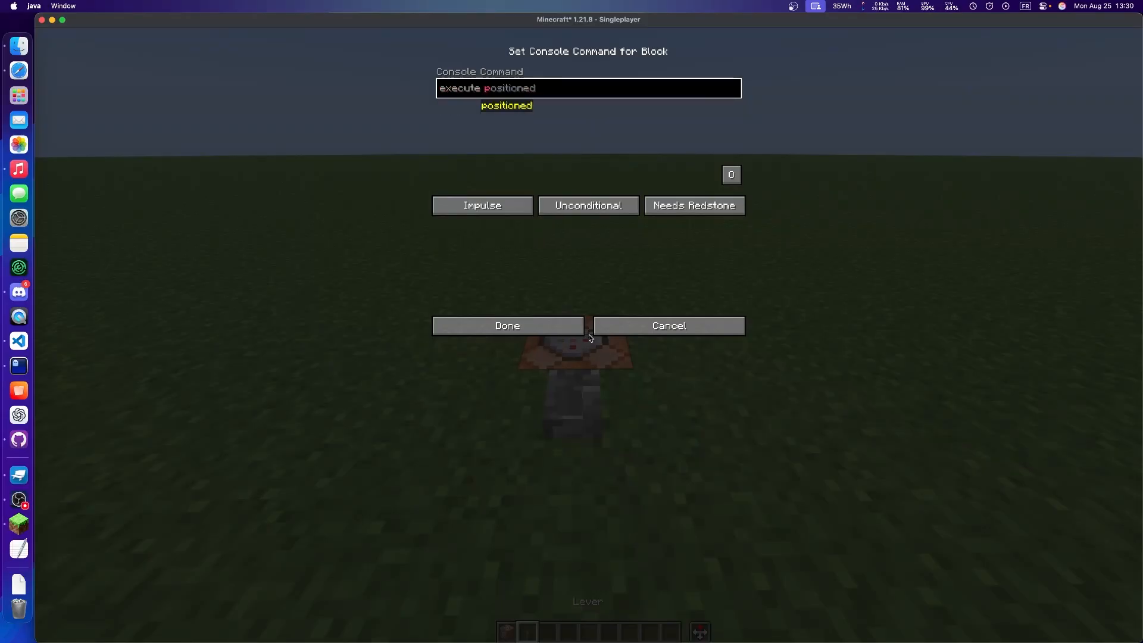
pyautogui.press('Tab')
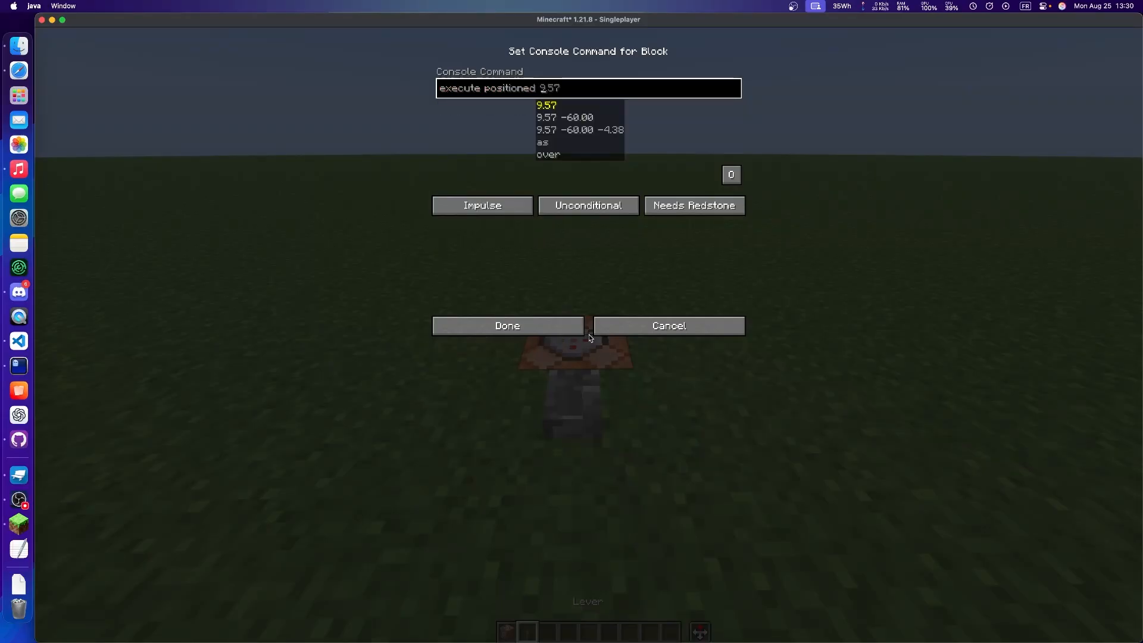
pyautogui.write('~ ~')
pyautogui.write('-60.0 ~')
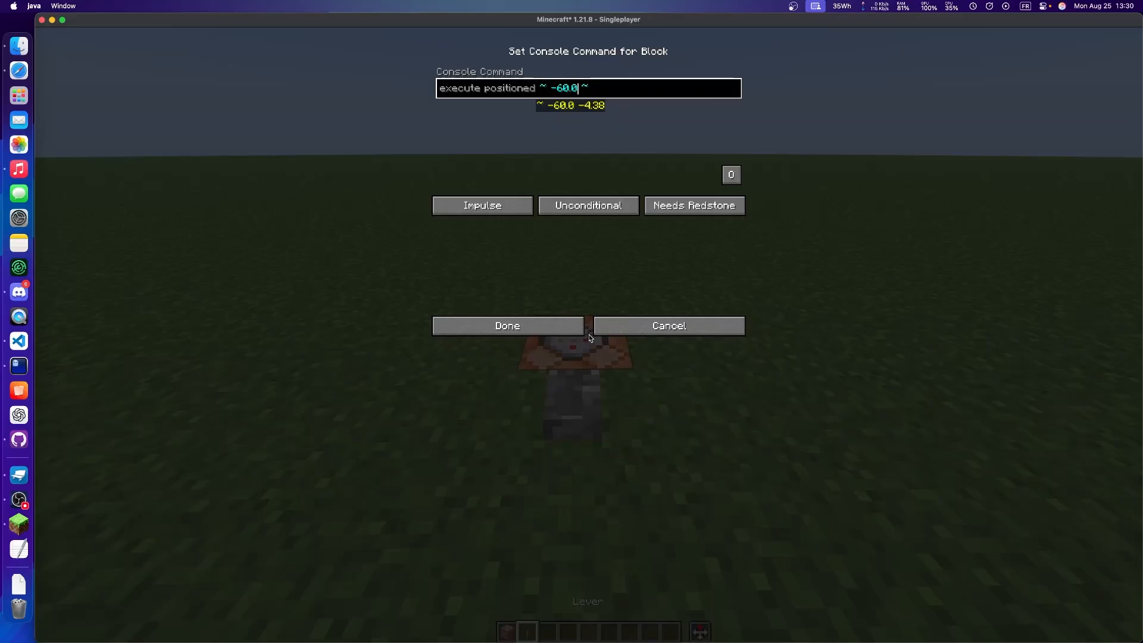
pyautogui.press('Right')
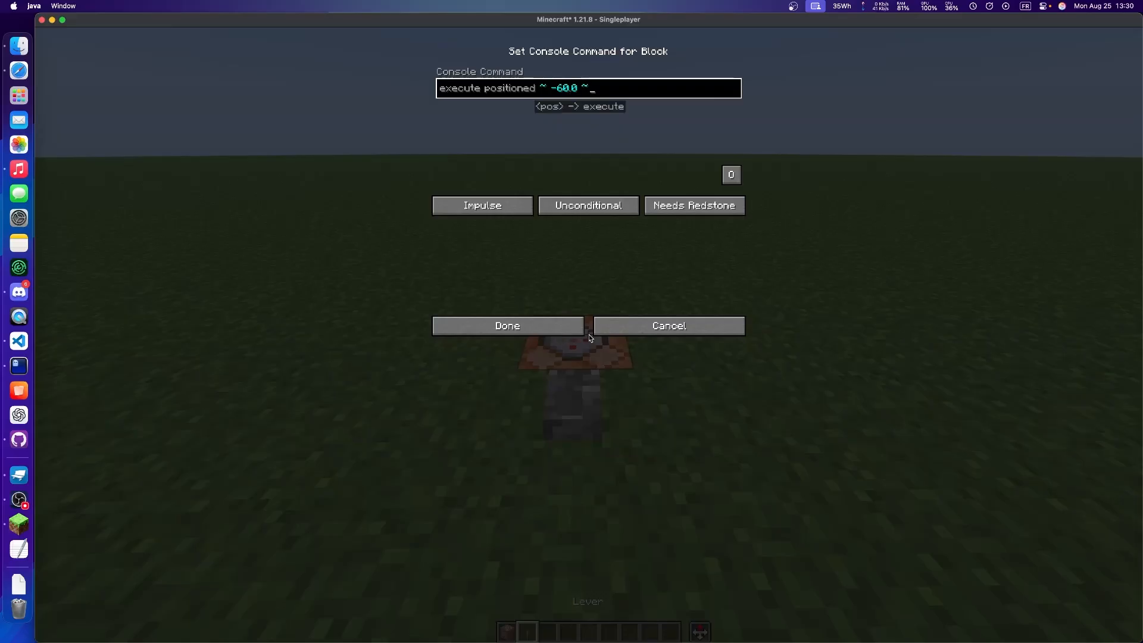
pyautogui.keyDown('shift'); pyautogui.click(475, 89); pyautogui.keyUp('shift')
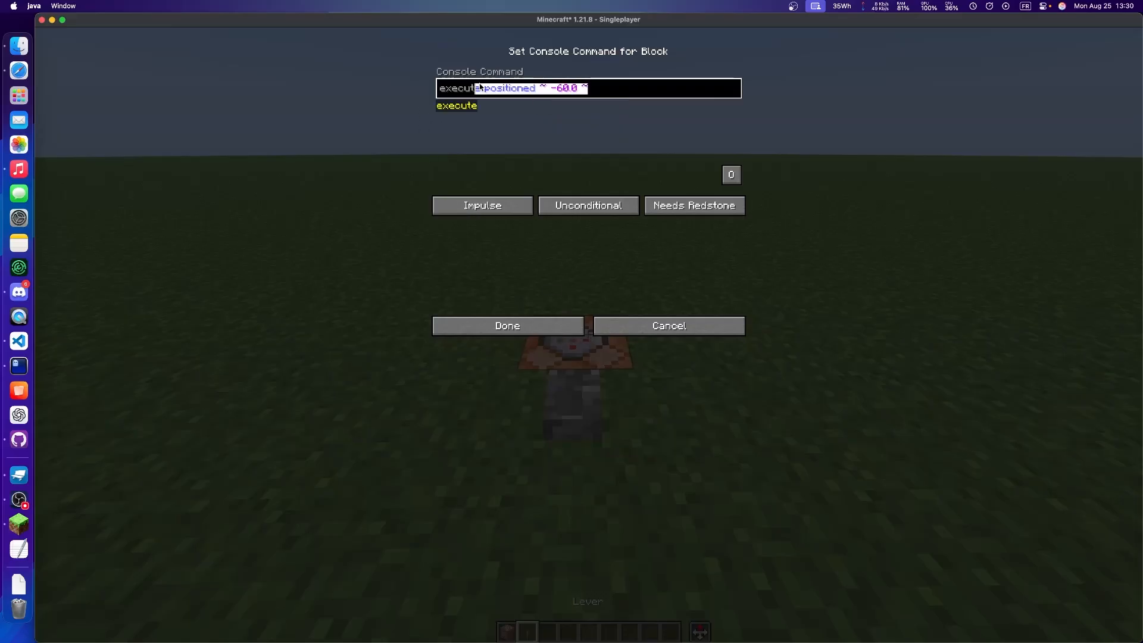
pyautogui.click(616, 89)
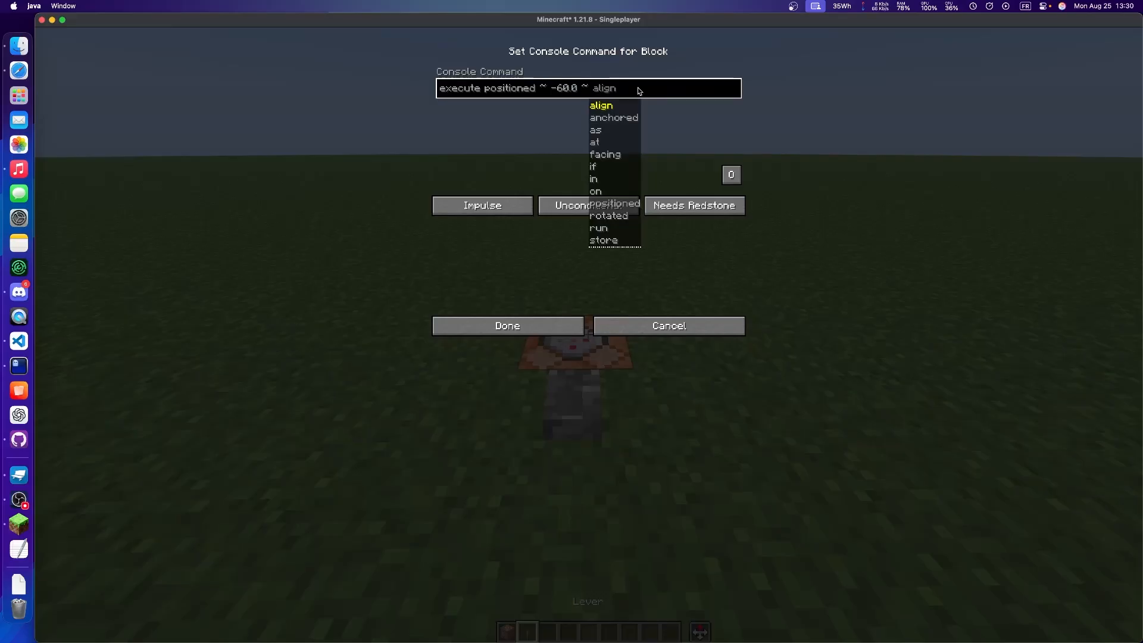
# Append rotated 0 0 to the execute command.
pyautogui.write('rotated as')
pyautogui.press('BackSpace')
pyautogui.press('BackSpace')
pyautogui.press('BackSpace')
pyautogui.write('~ 0')
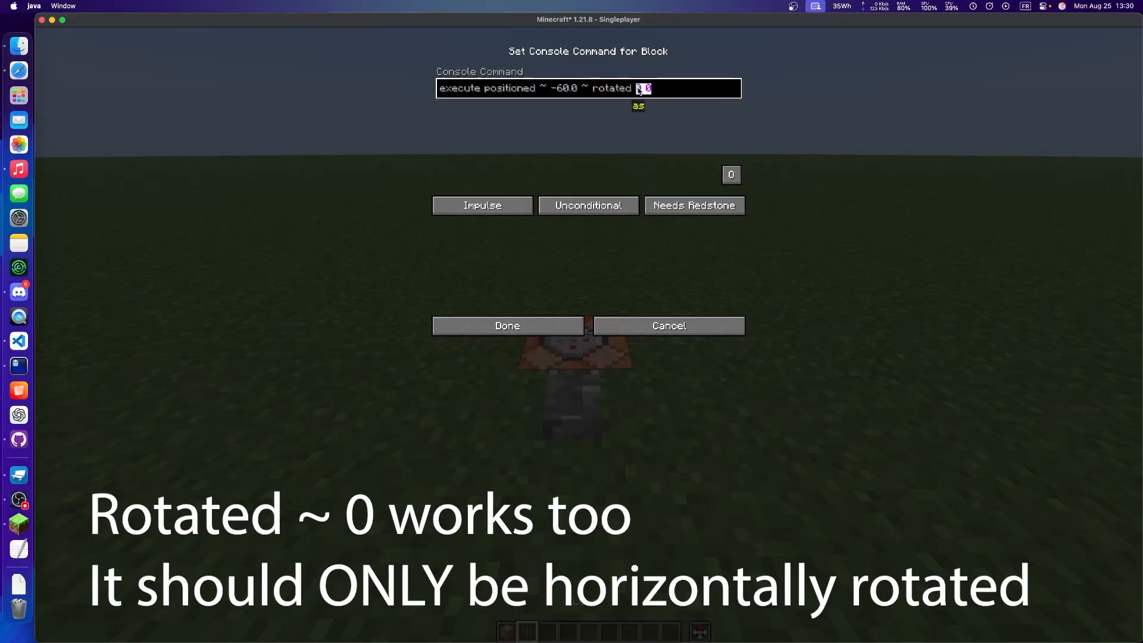
pyautogui.press('shift+super+Left')
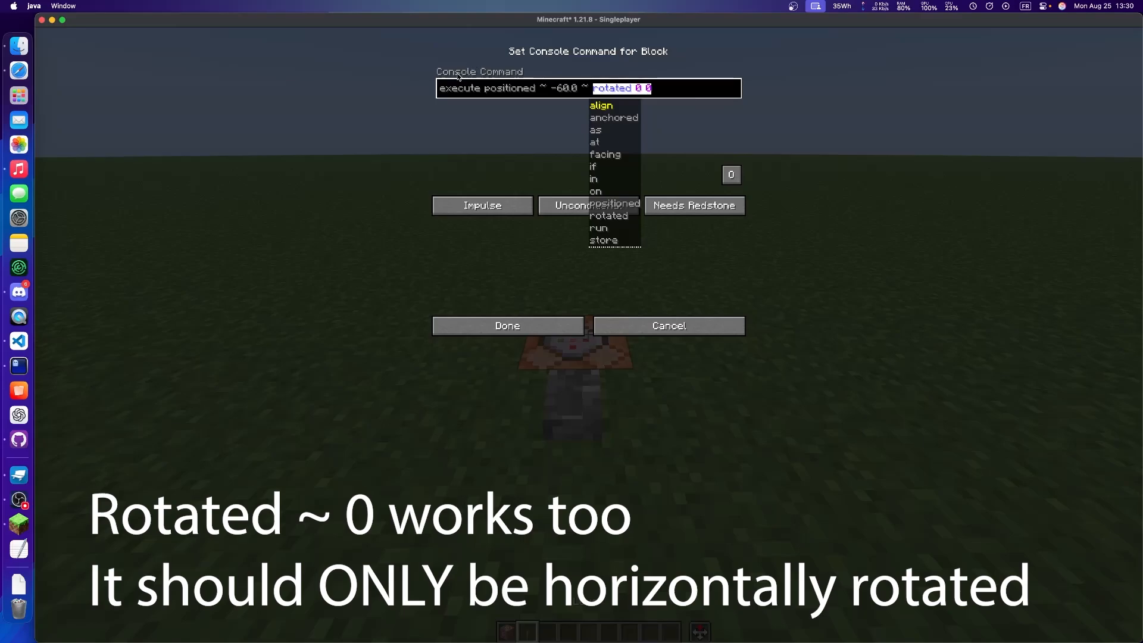
pyautogui.click(439, 92)
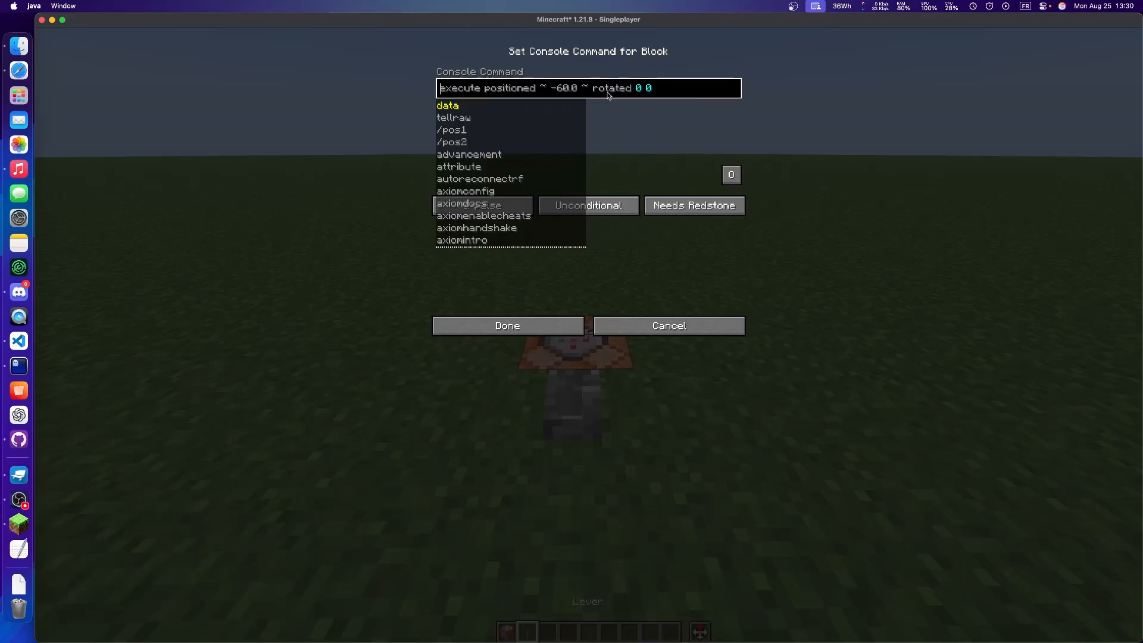
pyautogui.click(477, 89)
pyautogui.click(593, 90)
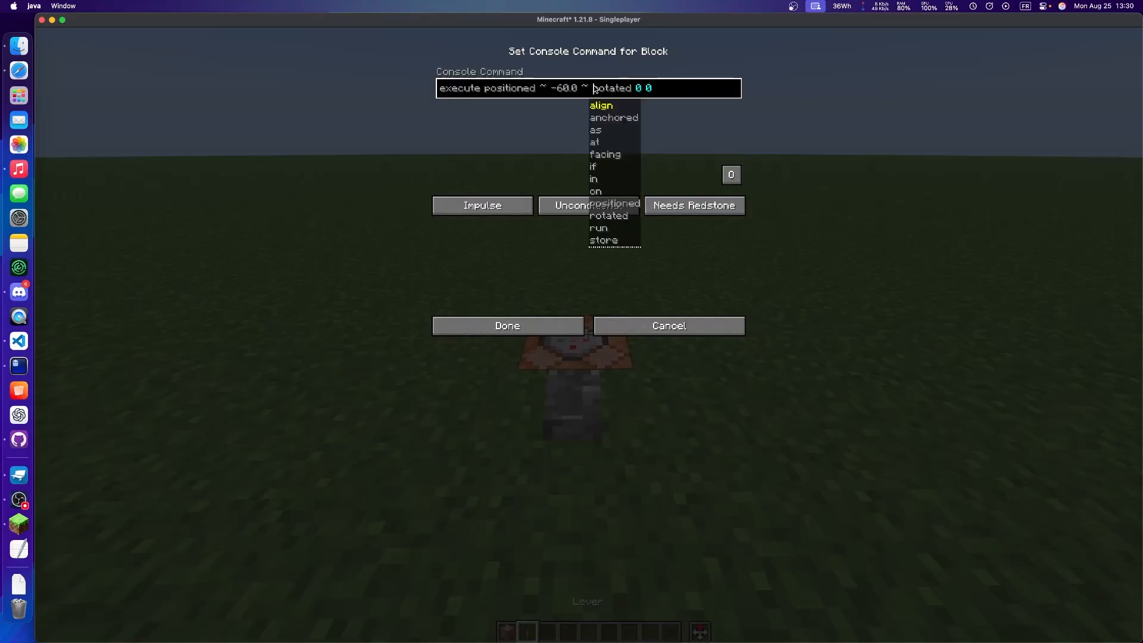
pyautogui.click(680, 92)
pyautogui.hotkey('shift', 'Home')
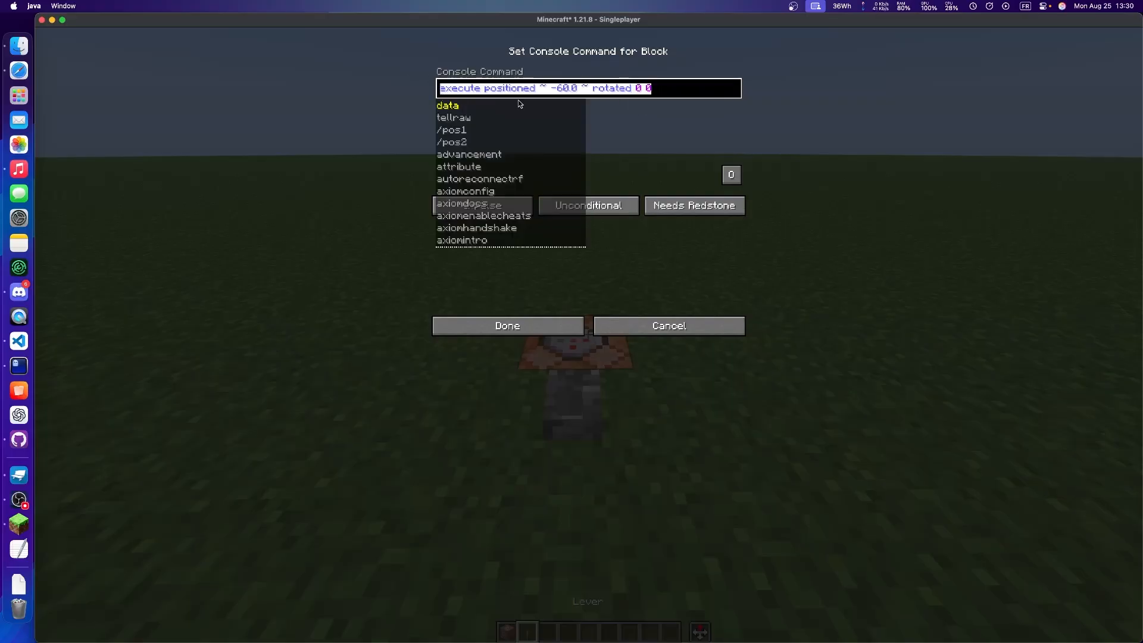
# Replace the -60.0 coordinate with ~ so the command uses positioned ~ ~ ~.
pyautogui.click(579, 88)
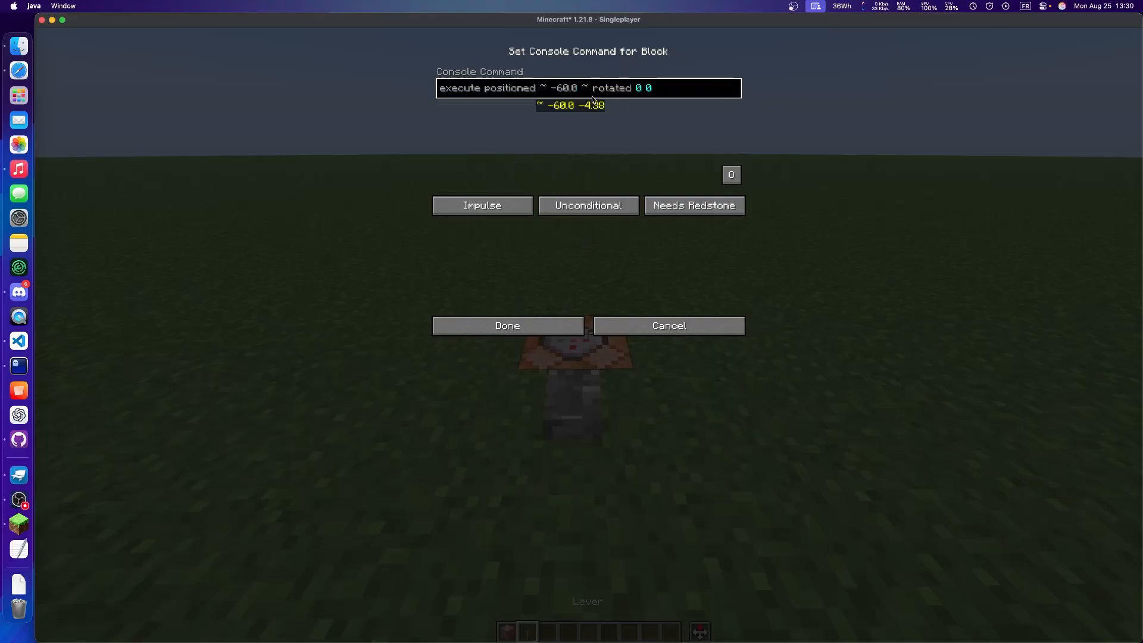
pyautogui.press('BackSpace')
pyautogui.press('BackSpace')
pyautogui.press('BackSpace')
pyautogui.press('BackSpace')
pyautogui.press('BackSpace')
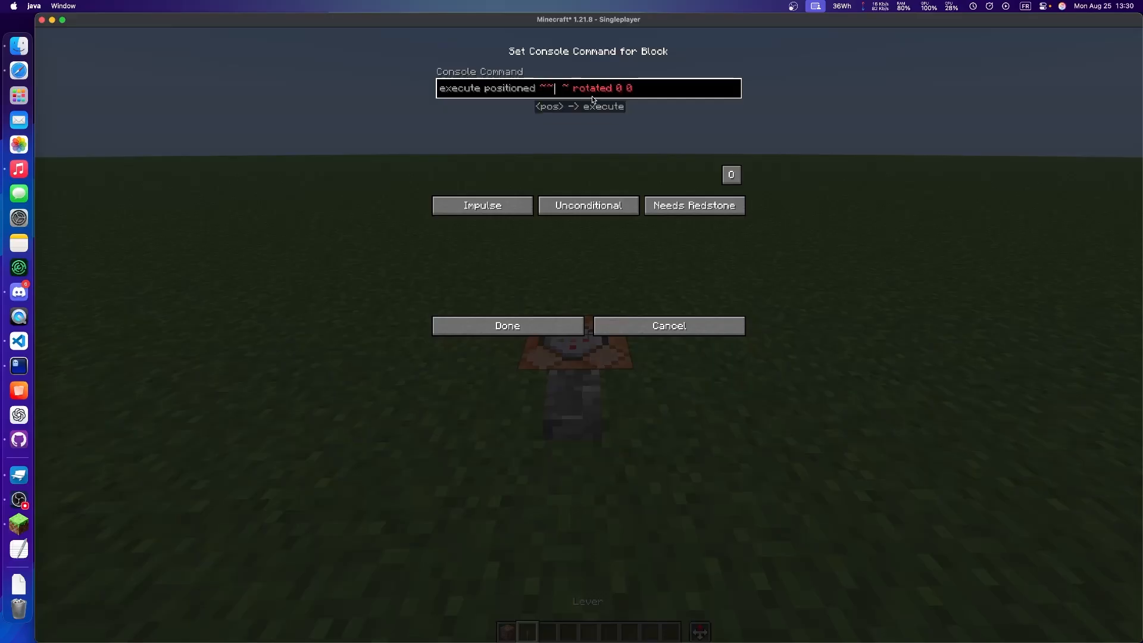
# Insert align y between execute and positioned in the command.
pyautogui.press('super+Left')
pyautogui.press('super+Left')
pyautogui.write('a')
pyautogui.press('Tab')
pyautogui.write('y')
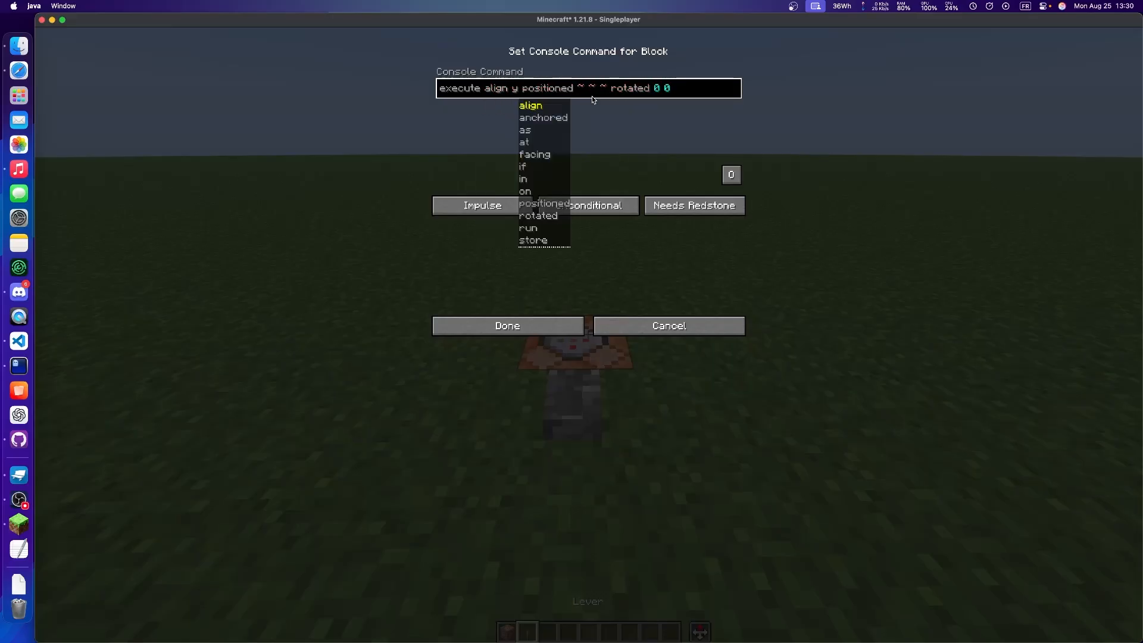
# Append run function animated_java:playeraj/summon to the end of the execute command.
pyautogui.press('super+Right')
pyautogui.press('super+Right')
pyautogui.press('super+Right')
pyautogui.press('super+Right')
pyautogui.press('super+Right')
pyautogui.press('super+Right')
pyautogui.press('super+Right')
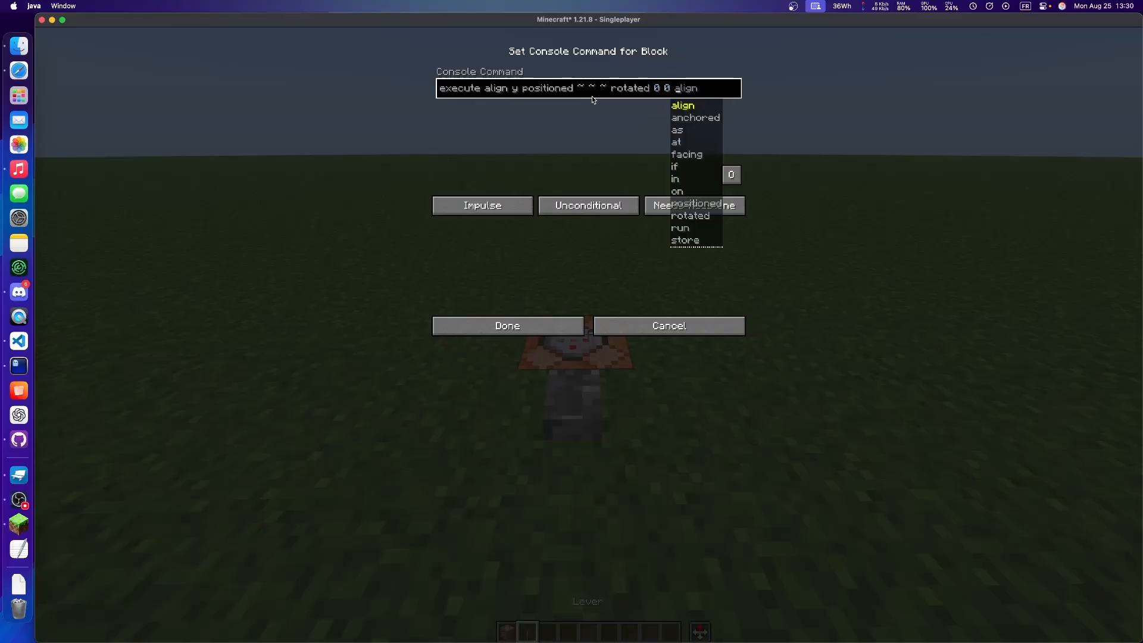
pyautogui.write('run function ')
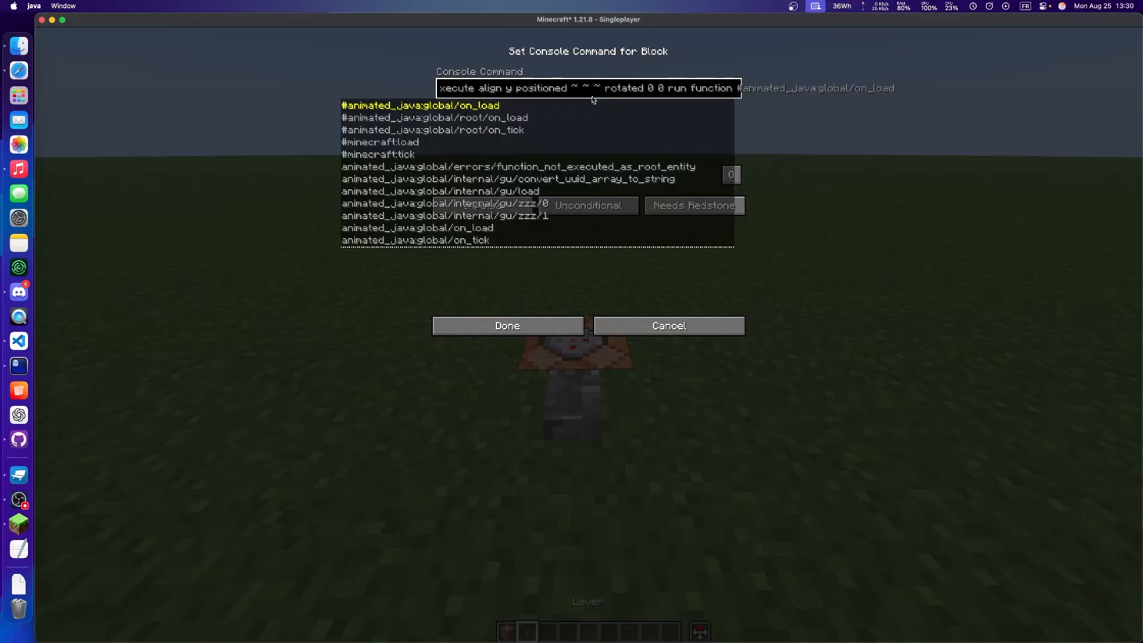
pyautogui.write('animated_java:')
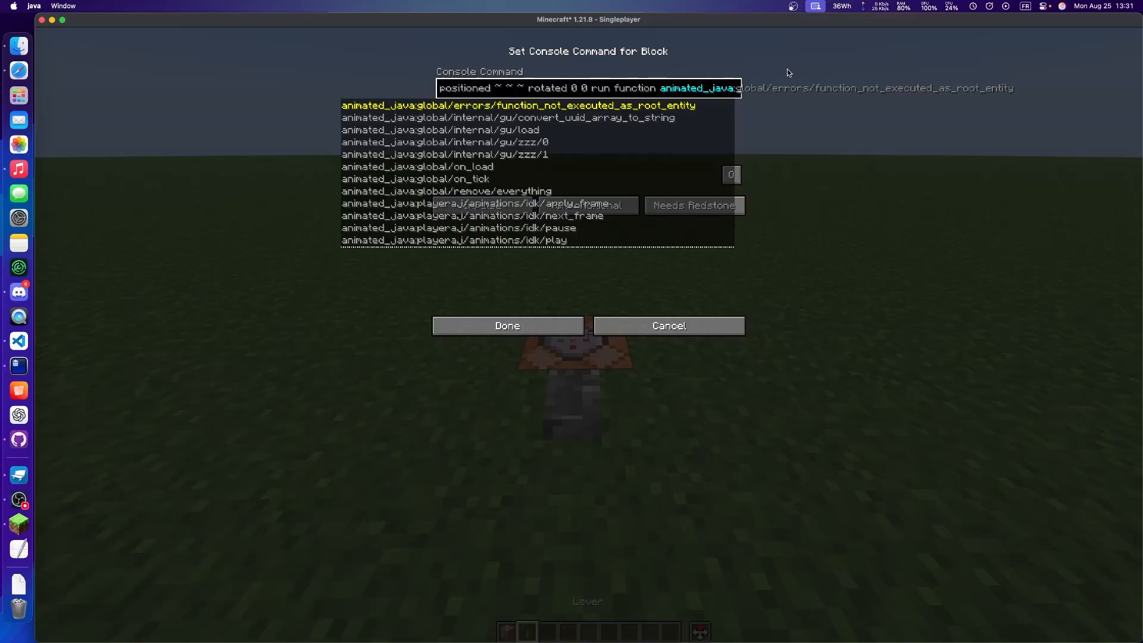
pyautogui.write('player_aj/')
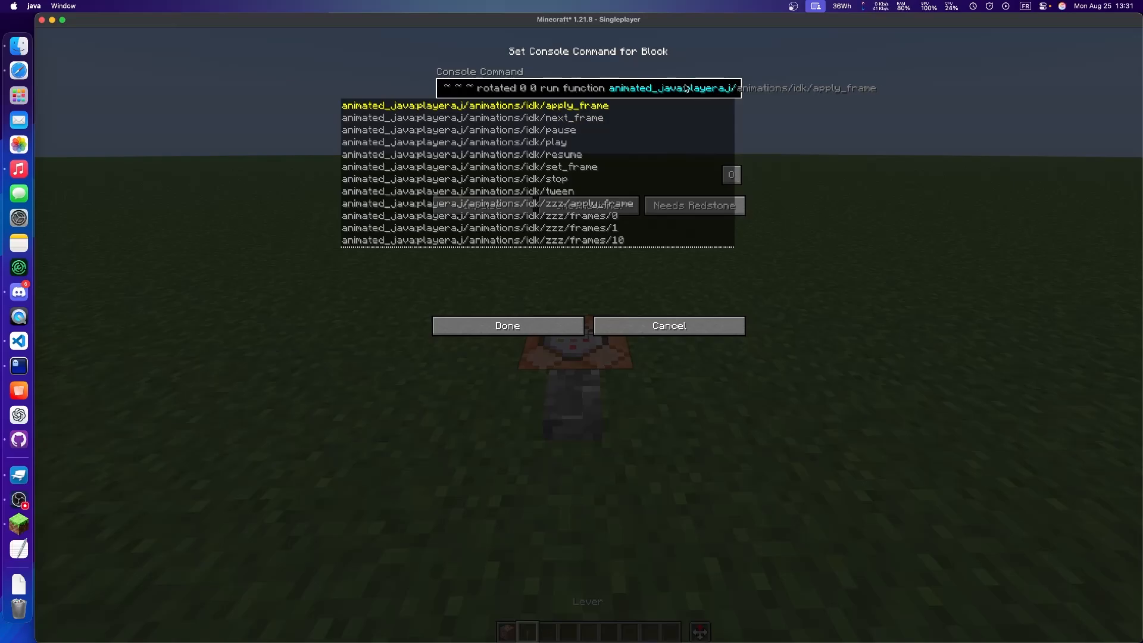
pyautogui.write('summon')
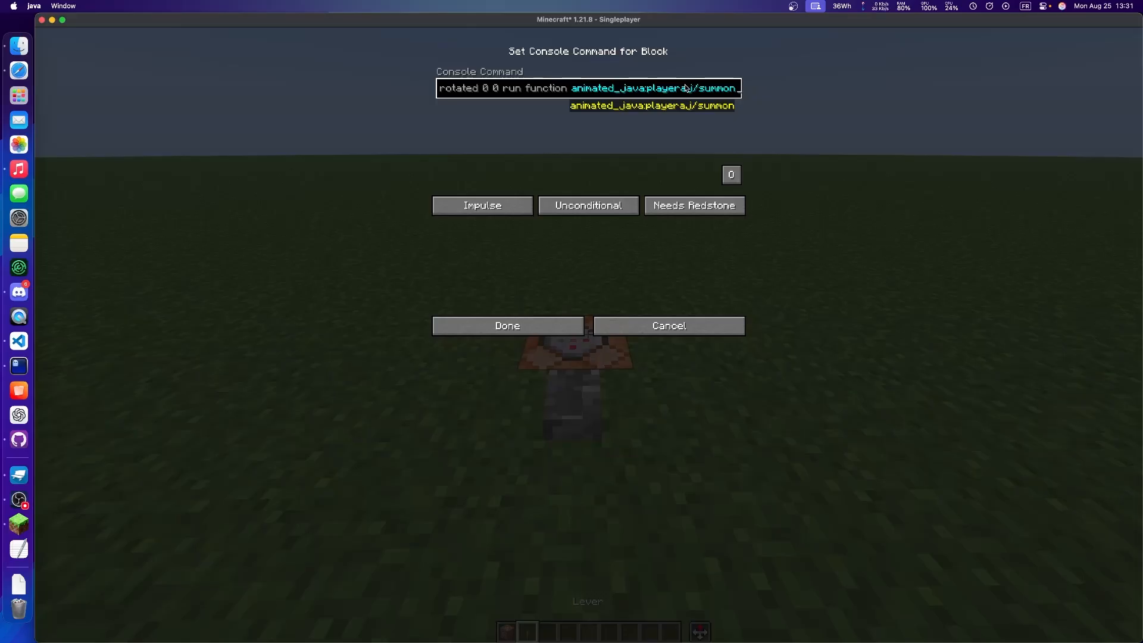
# Add {args:{}} as the summon function's argument and save the command block.
pyautogui.write(' {}')
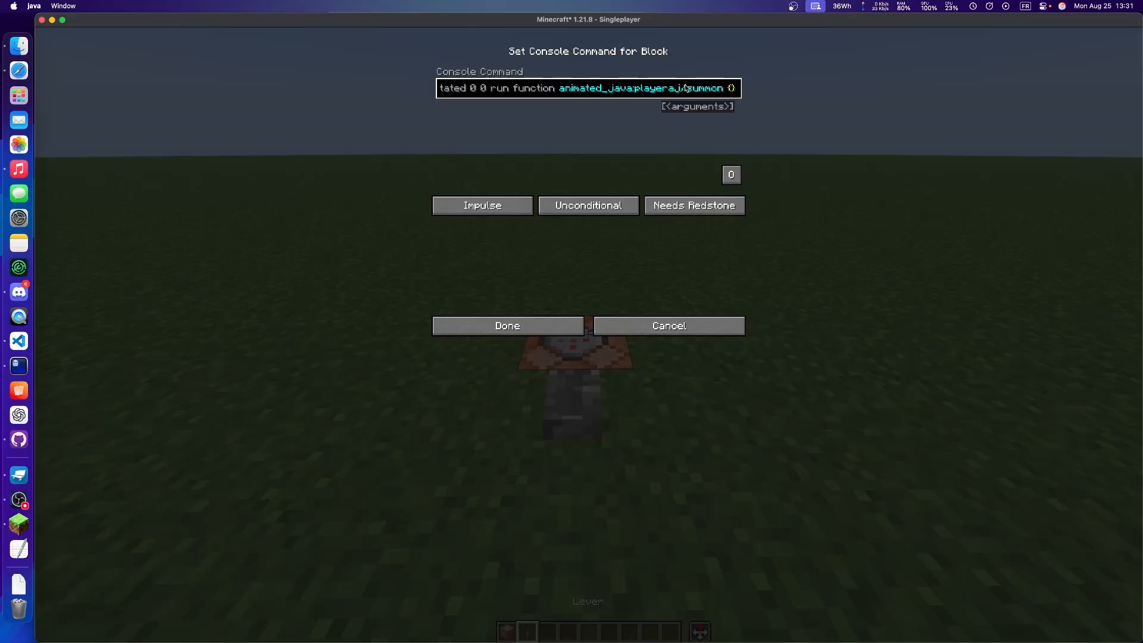
pyautogui.write('arsg')
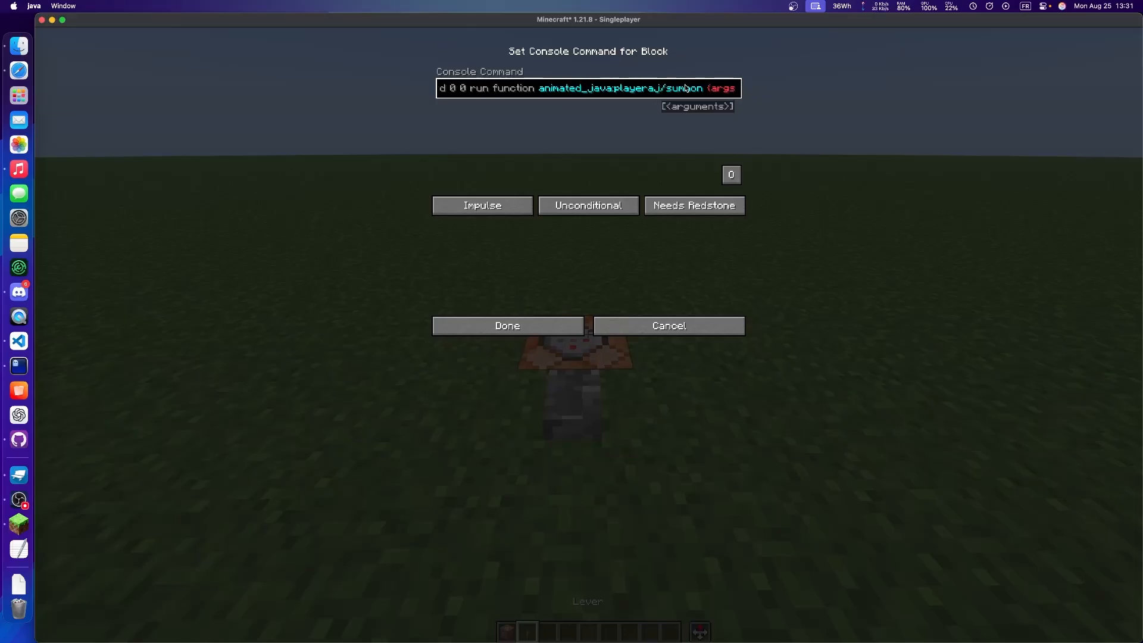
pyautogui.write('{}')
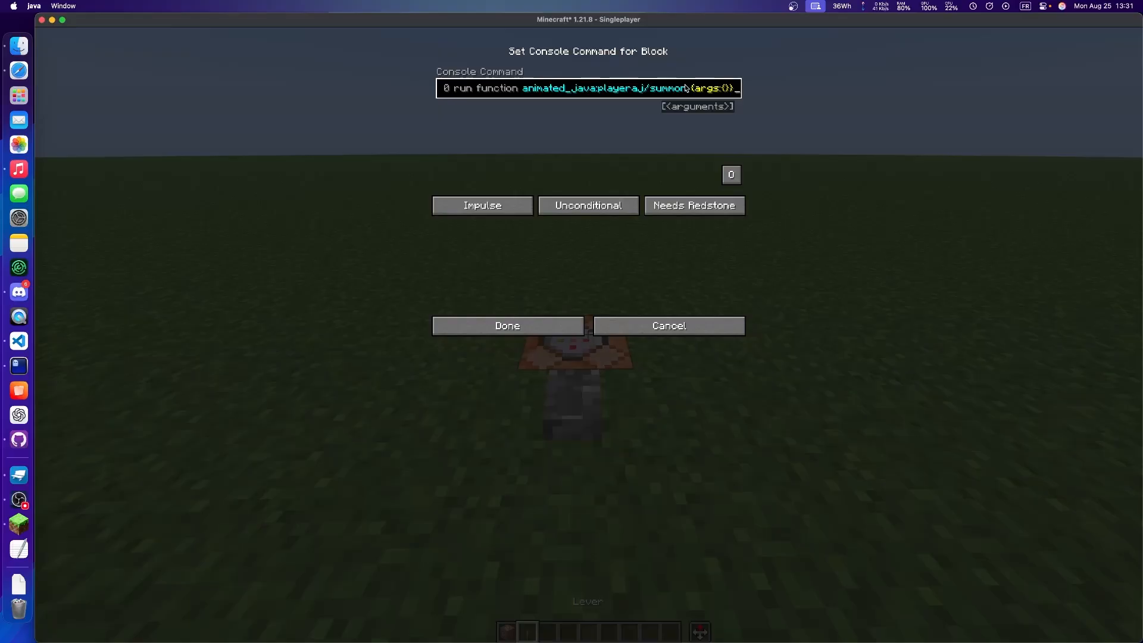
pyautogui.click(538, 326)
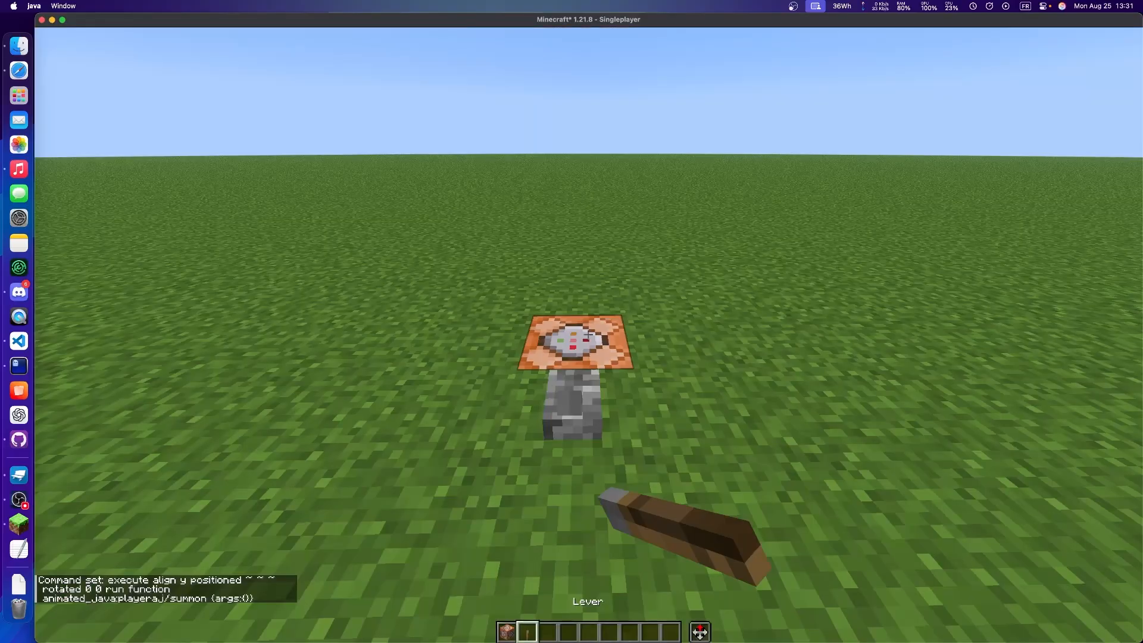
# Switch on the lever to run the command block's summon function, and approach the command block.
pyautogui.press('s')
pyautogui.press('a')
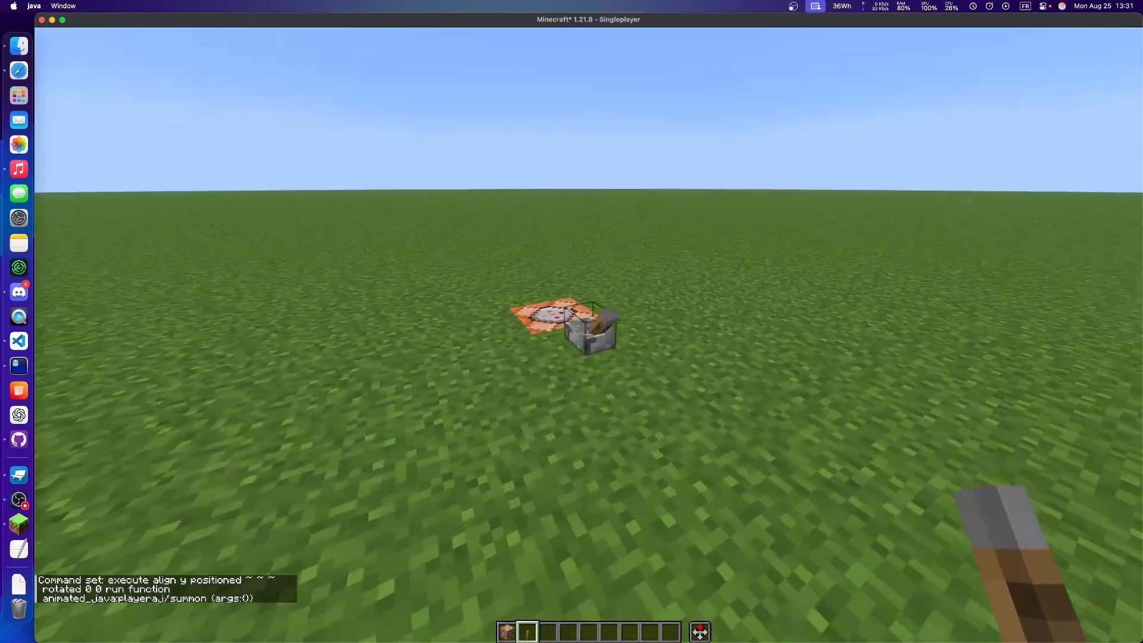
pyautogui.rightClick(588, 335)
pyautogui.press('w')
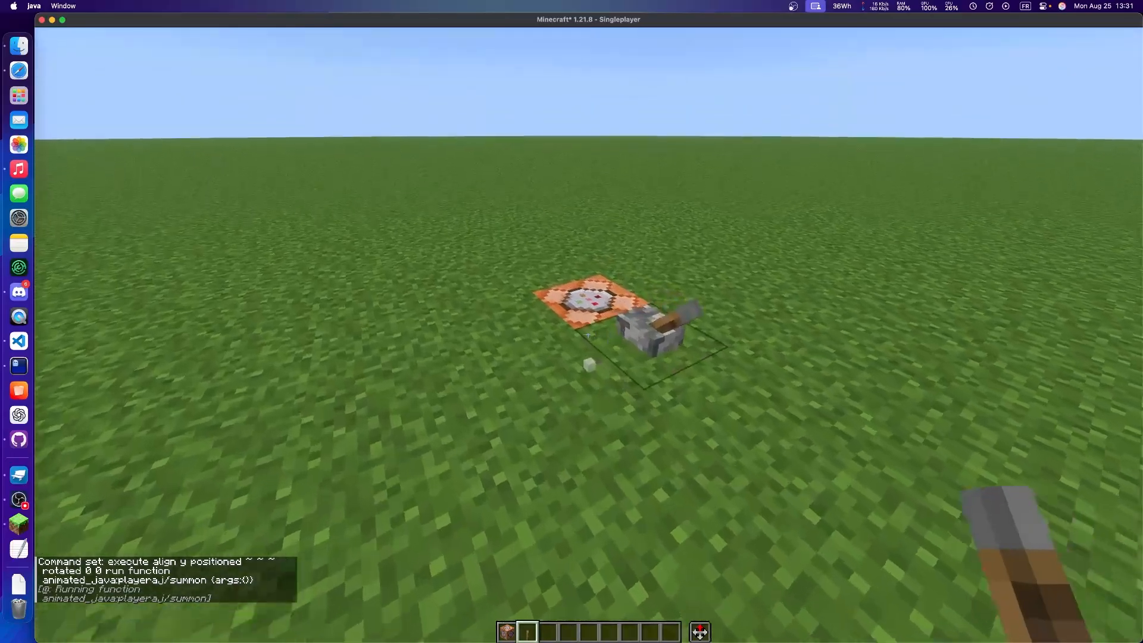
pyautogui.press('w')
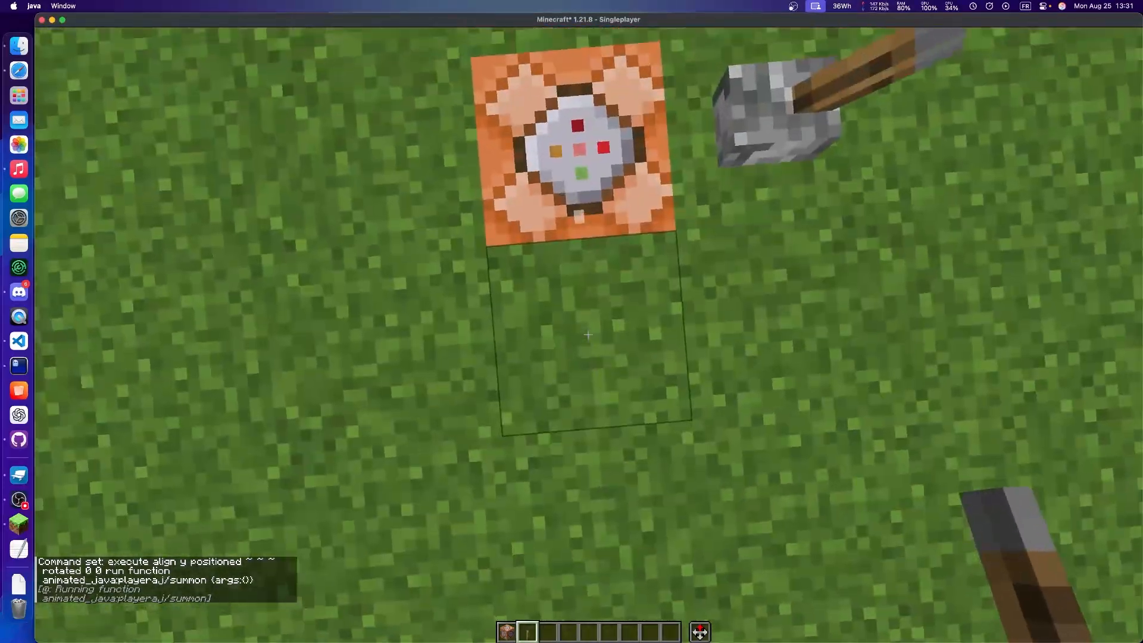
# Dig out the grass block beside the command block and refill the hole with a grass block.
pyautogui.click(588, 335)
pyautogui.click(589, 335)
pyautogui.press('space')
pyautogui.press('space')
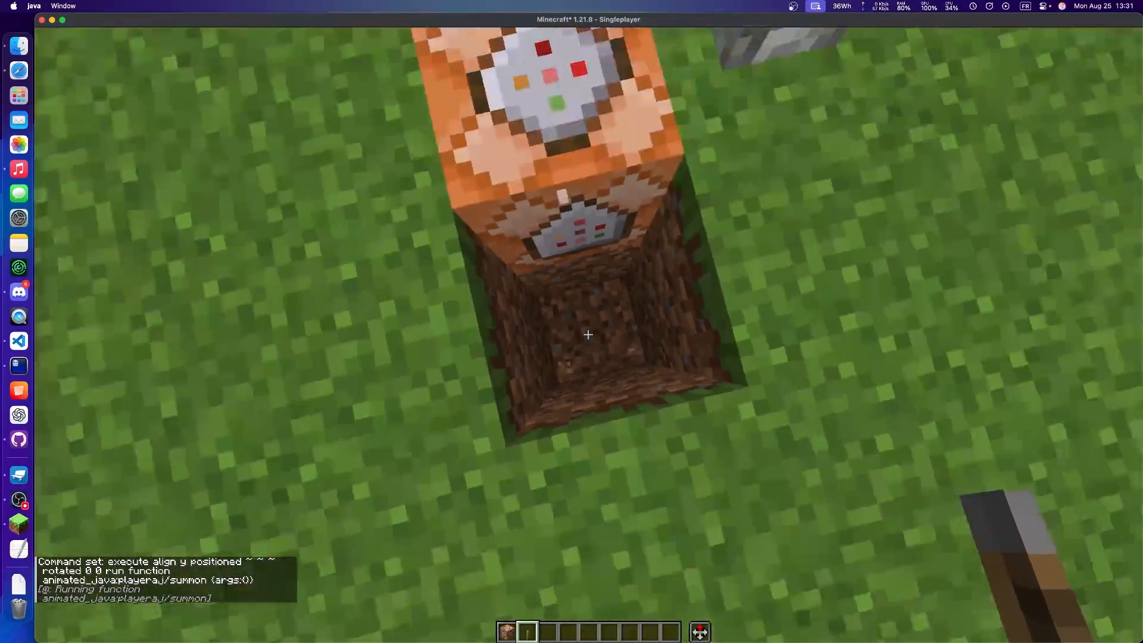
pyautogui.press('space')
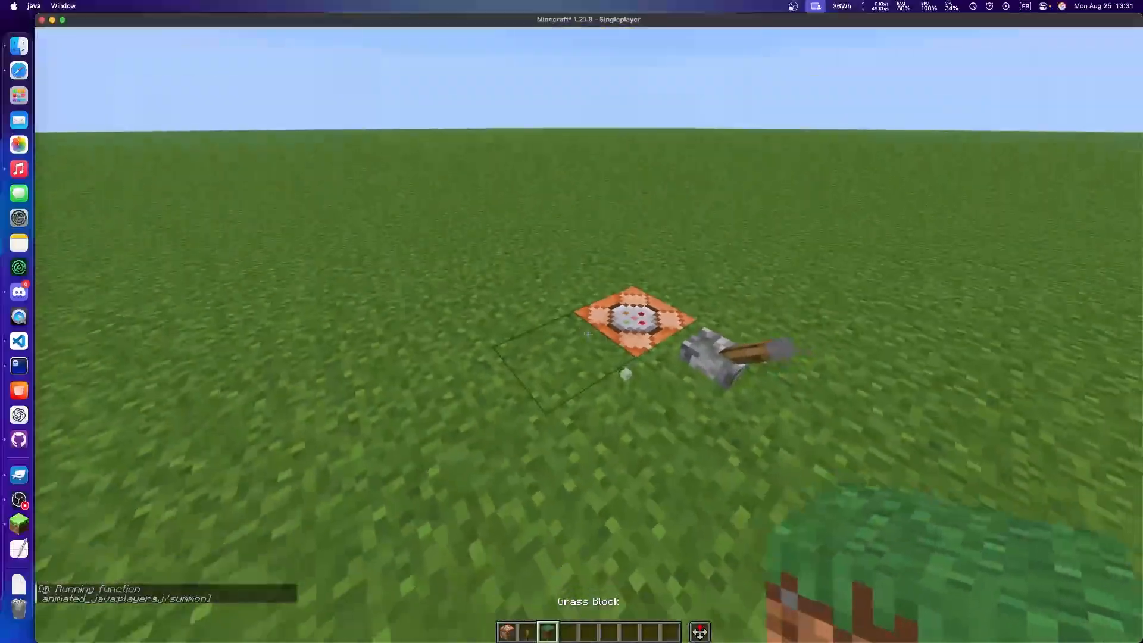
# Change the command's positioned coordinates to ~ ~1 ~ and save the command block.
pyautogui.rightClick(588, 334)
pyautogui.click(476, 94)
pyautogui.press('Left')
pyautogui.press('Left')
pyautogui.press('Left')
pyautogui.press('Left')
pyautogui.press('Left')
pyautogui.press('Left')
pyautogui.press('Left')
pyautogui.press('Left')
pyautogui.press('Left')
pyautogui.press('Left')
pyautogui.press('Left')
pyautogui.press('Left')
pyautogui.press('Left')
pyautogui.press('Left')
pyautogui.press('Left')
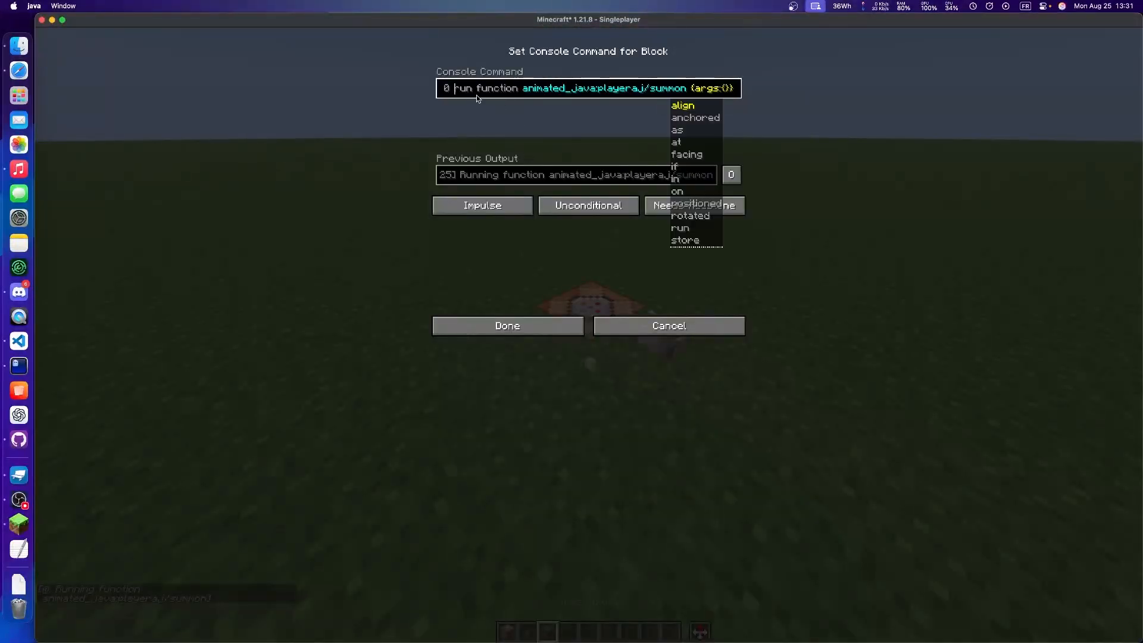
pyautogui.press('Left')
pyautogui.press('Left')
pyautogui.press('Left')
pyautogui.write('1')
pyautogui.press('Return')
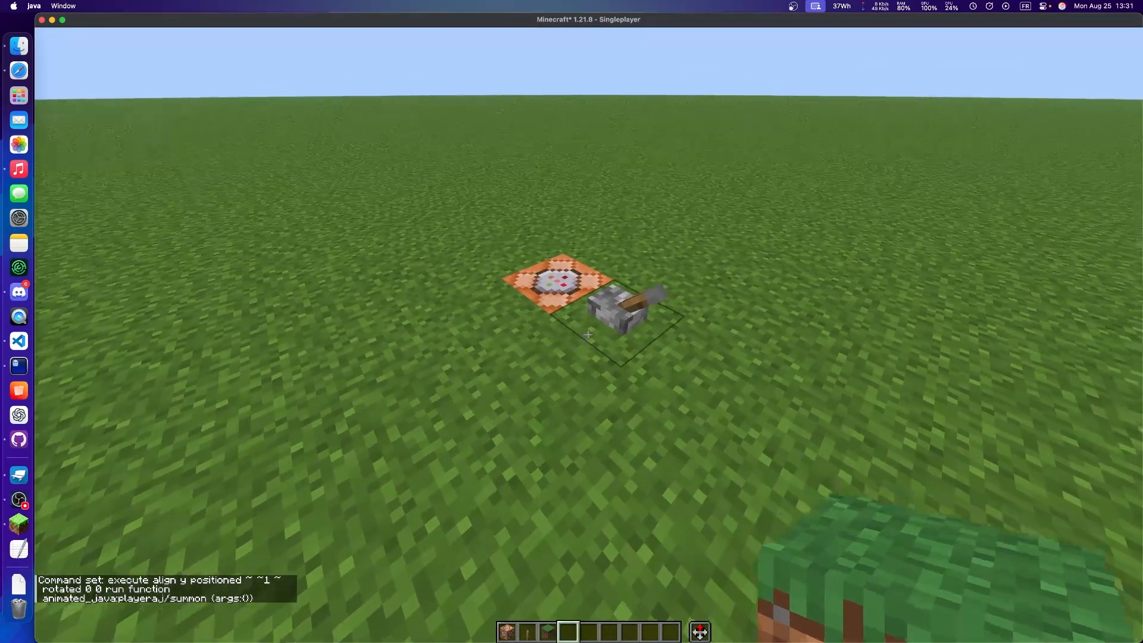
# Switch the lever off and on again with an empty hand to rerun the summon function.
pyautogui.scroll(-1, 588, 335)
pyautogui.rightClick(588, 335)
pyautogui.rightClick(588, 335)
pyautogui.press('w')
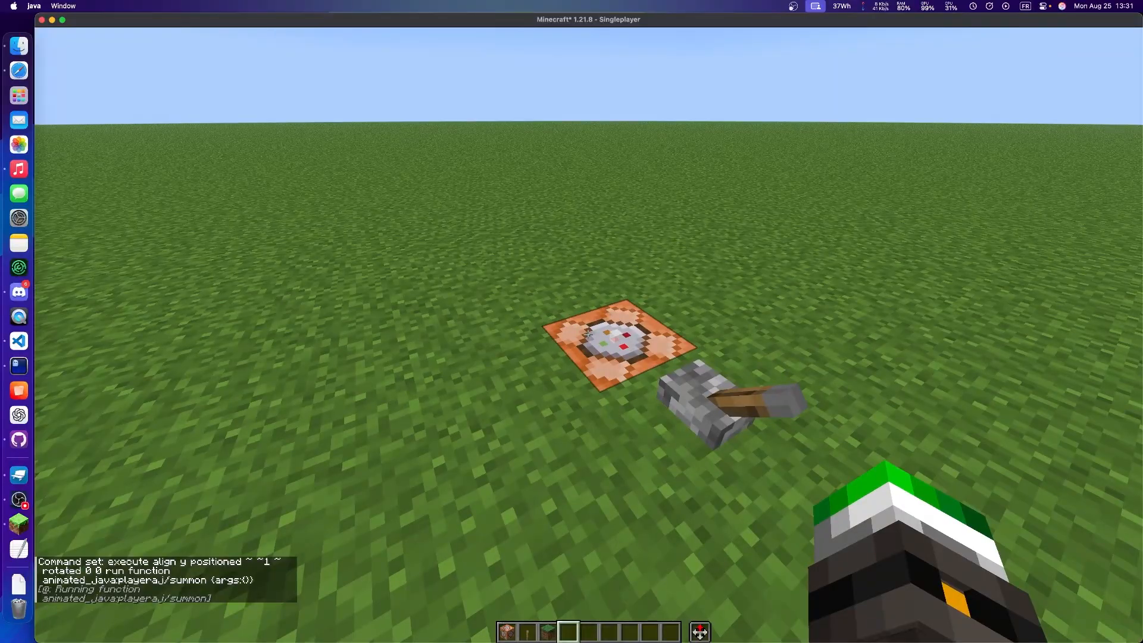
pyautogui.press('s')
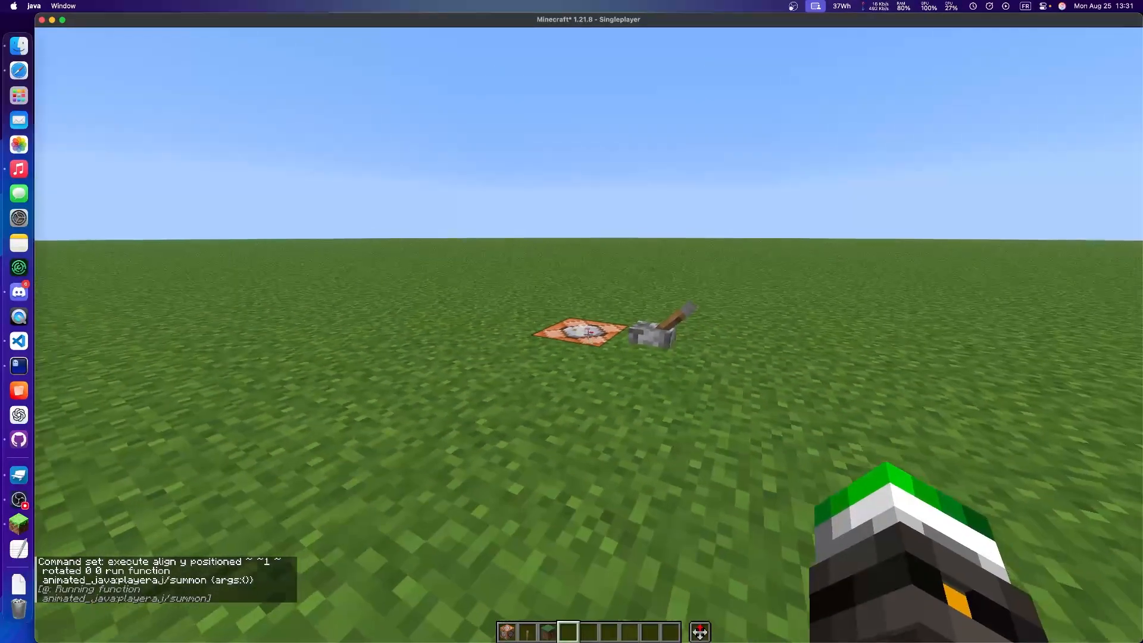
# Examine the summoned rig on top of the command block up close and from different sides.
pyautogui.press('c')
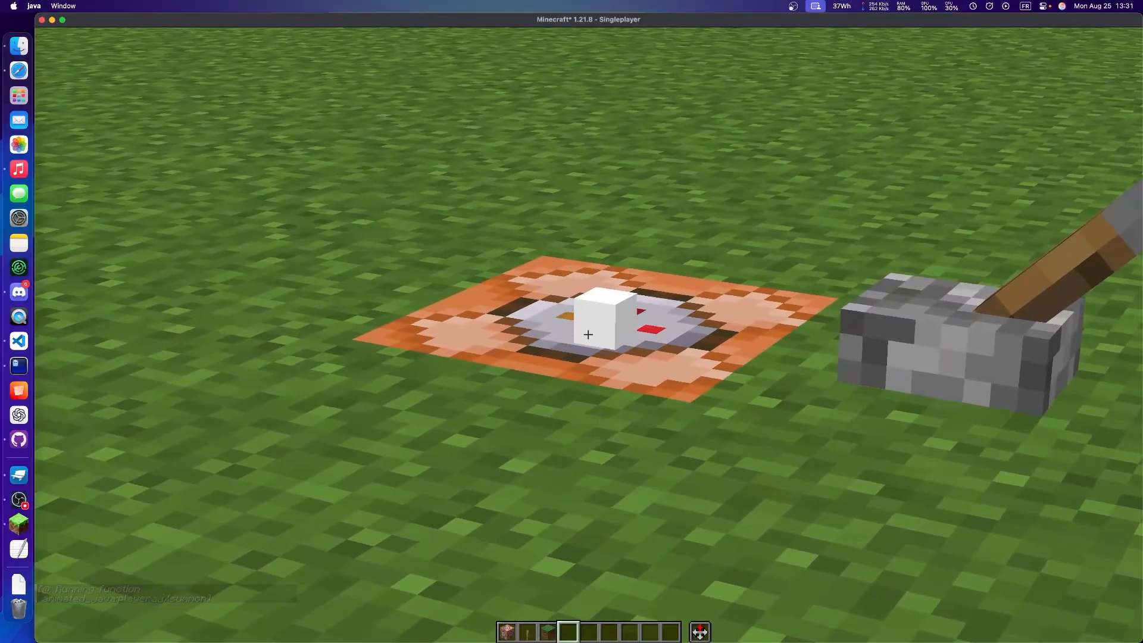
pyautogui.press('c')
pyautogui.press('d')
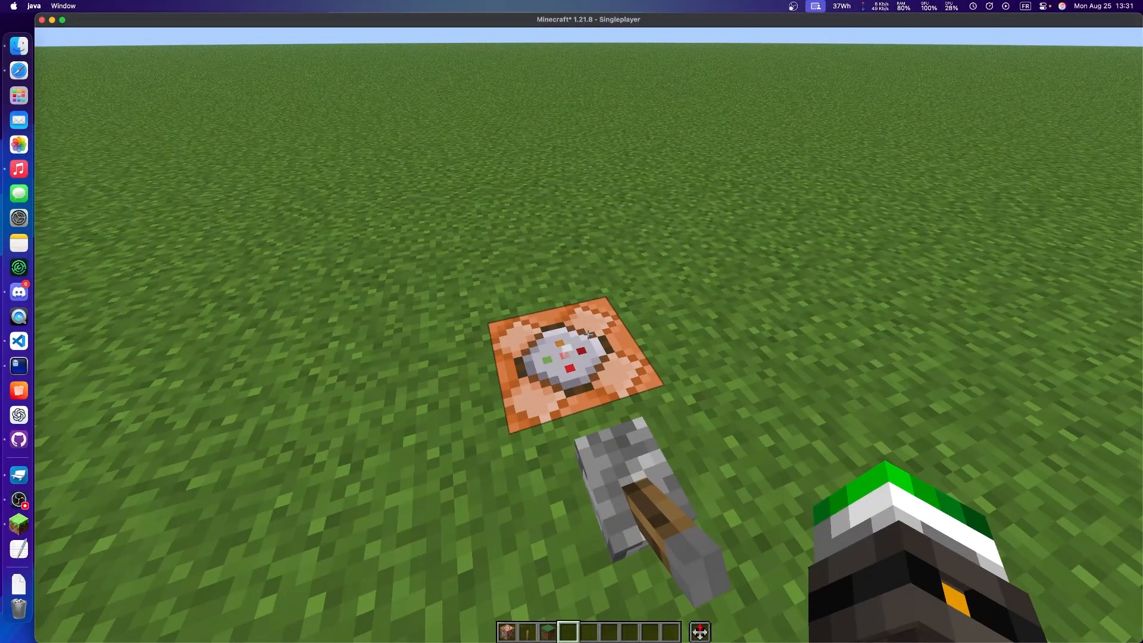
pyautogui.press('a')
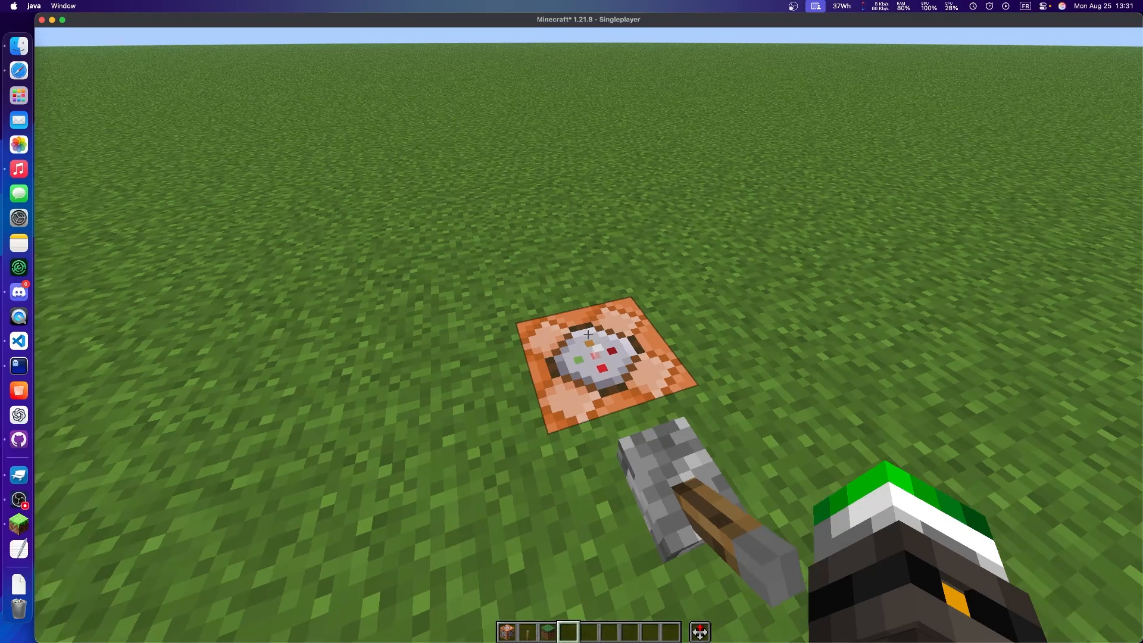
pyautogui.press('s')
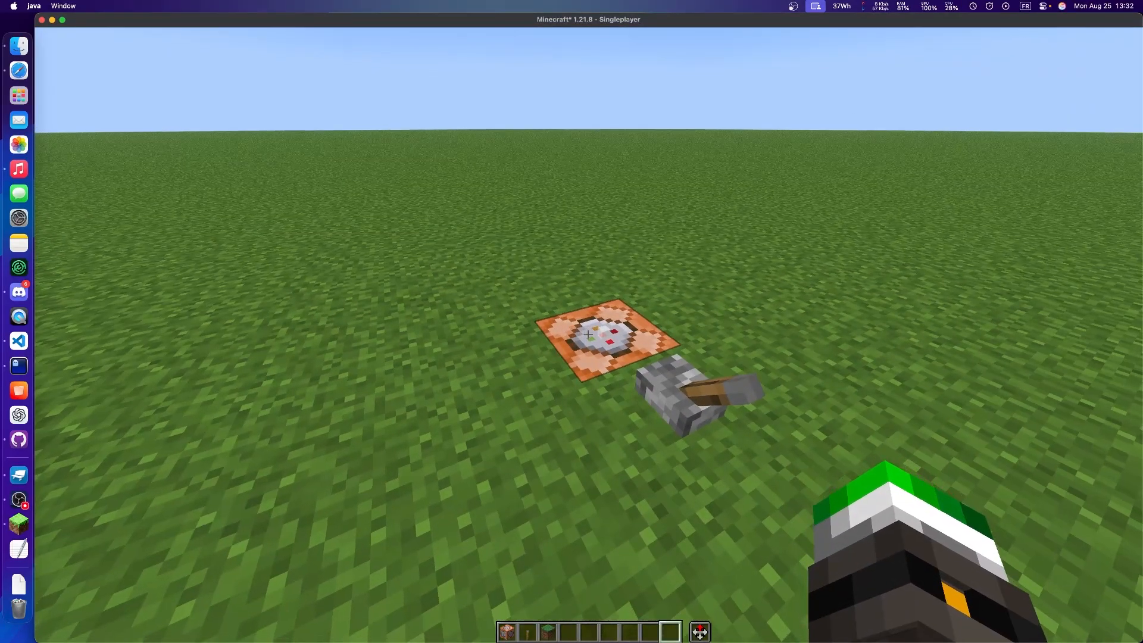
pyautogui.press('3')
pyautogui.press('4')
pyautogui.press('s')
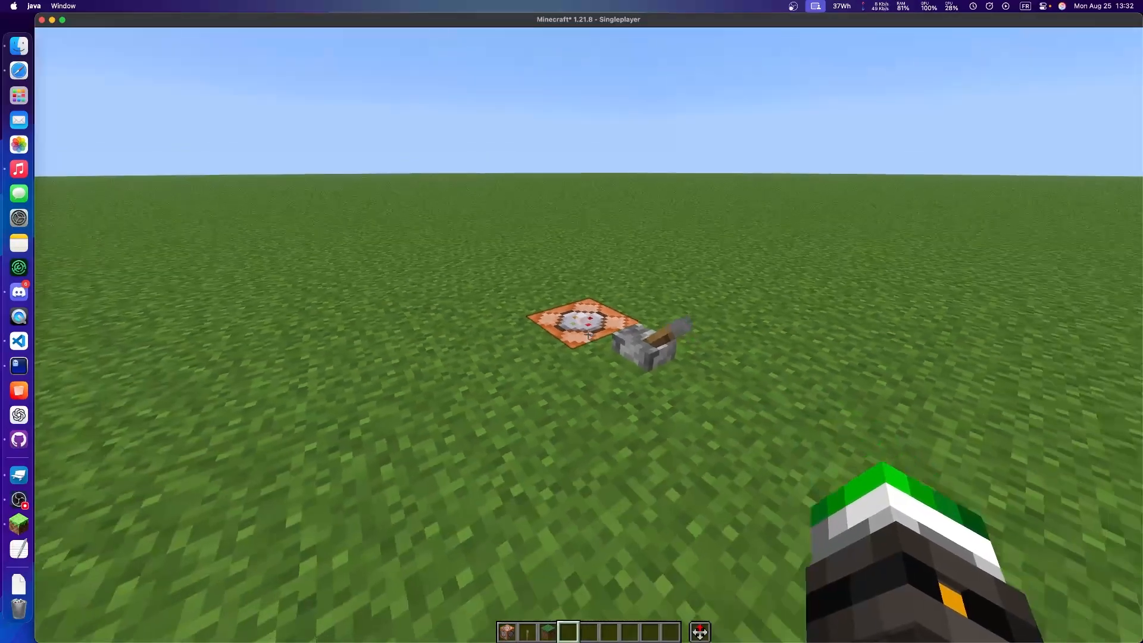
pyautogui.press('w')
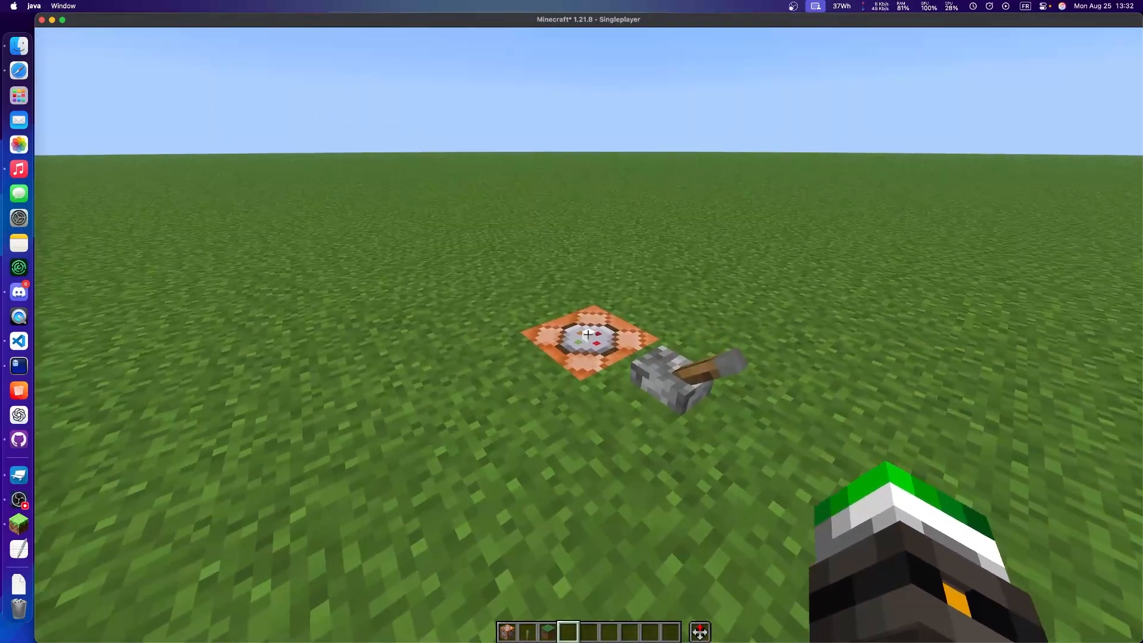
# Break the lever and the command block, and fill the remaining hole with a grass block.
pyautogui.click(588, 335)
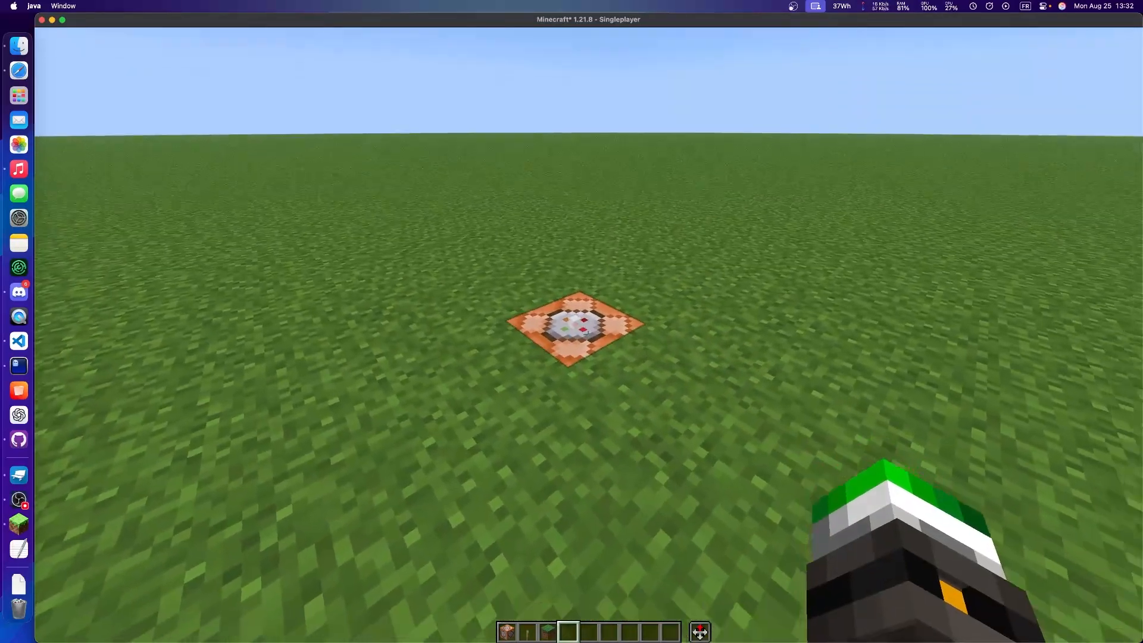
pyautogui.click(588, 335)
pyautogui.press('3')
pyautogui.press('e')
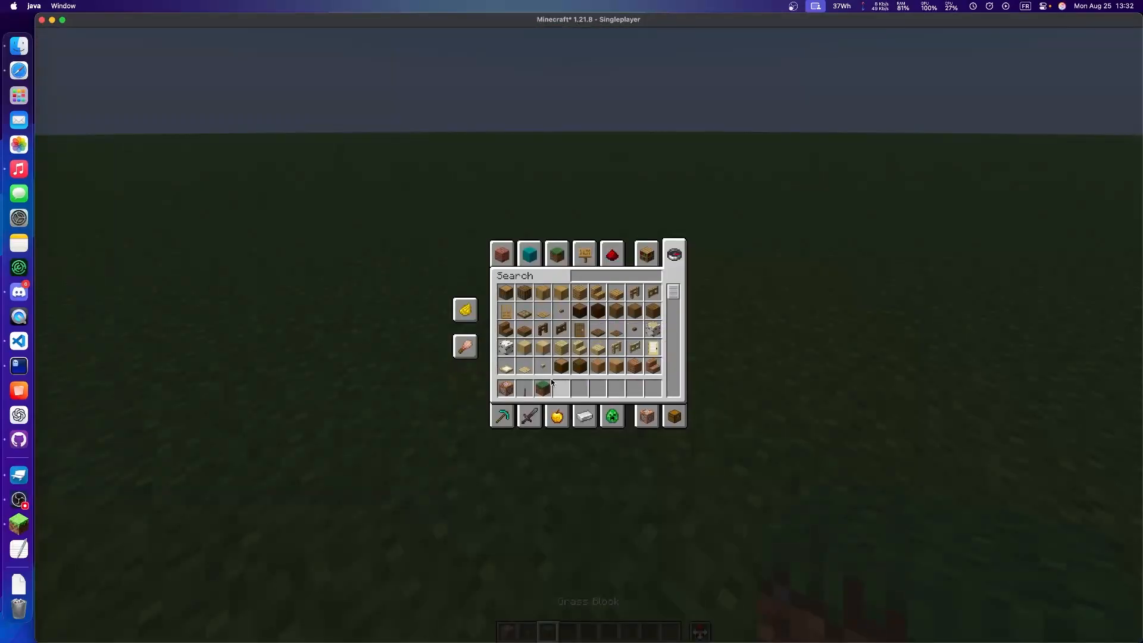
pyautogui.press('e')
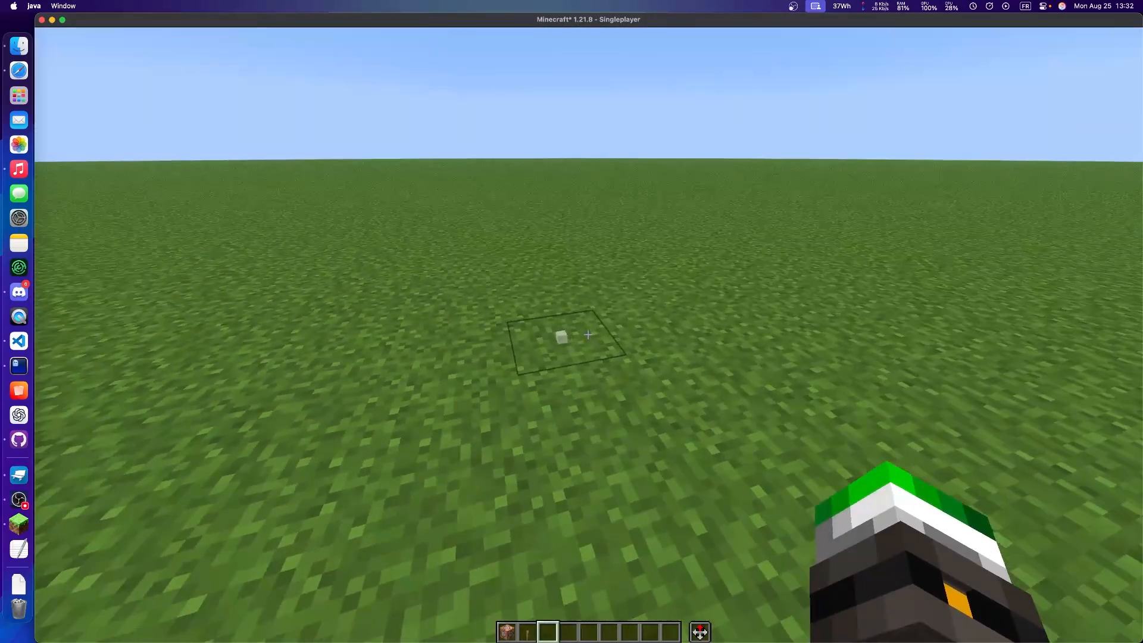
pyautogui.rightClick(588, 335)
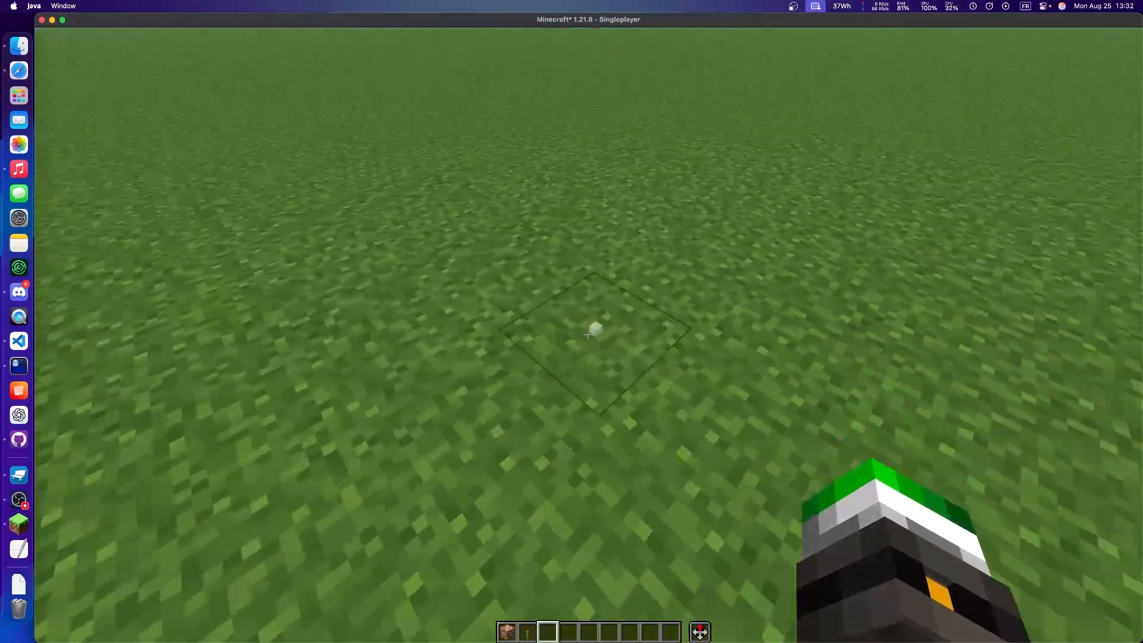
pyautogui.press('s')
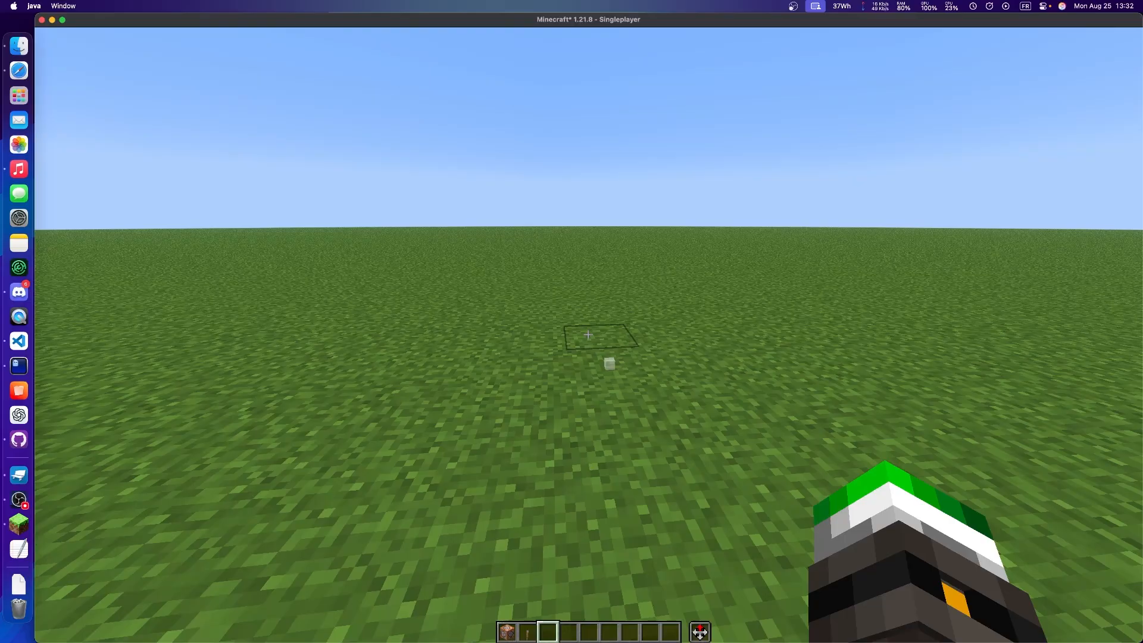
# Switch to Safari, open the player-animated-java repository's main page and find the skin commands in its README.
pyautogui.hotkey('ctrl', 'Left')
pyautogui.hotkey('ctrl', 'Left')
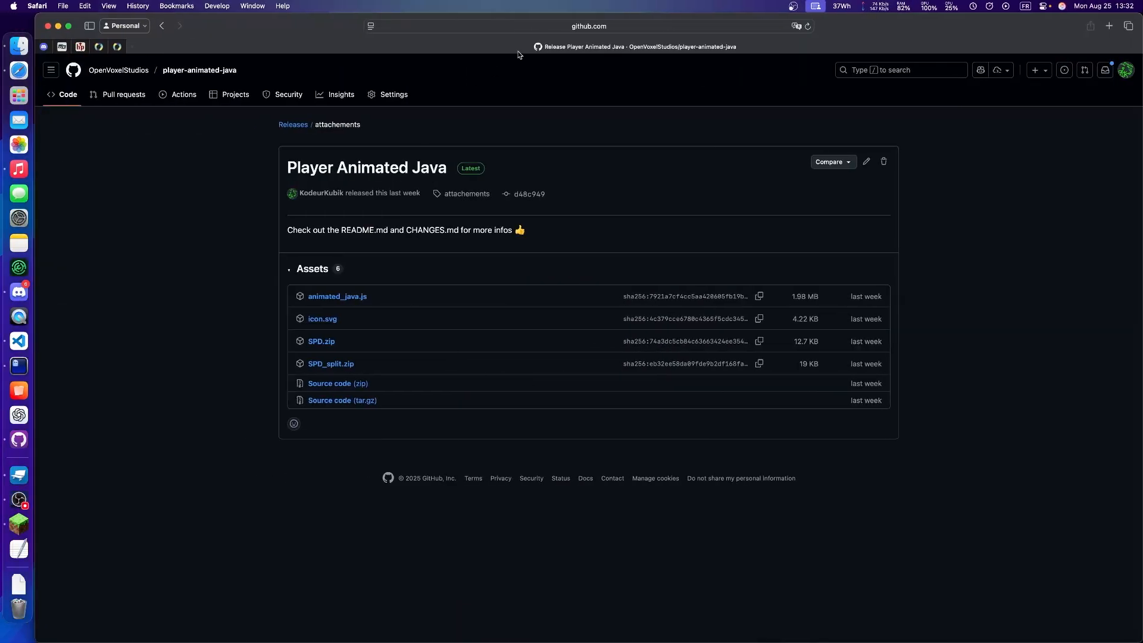
pyautogui.click(205, 71)
pyautogui.scroll(-20, 269, 383)
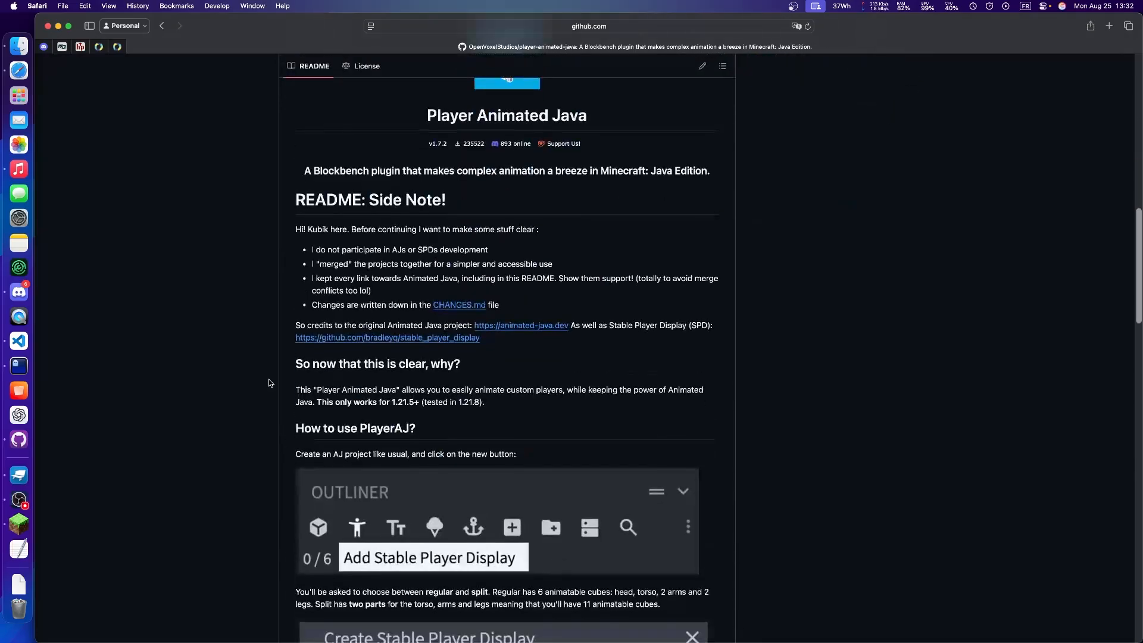
pyautogui.scroll(-7, 269, 383)
pyautogui.scroll(1, 269, 382)
pyautogui.keyDown('ctrl'); pyautogui.scroll(5, 395, 230); pyautogui.keyUp('ctrl')
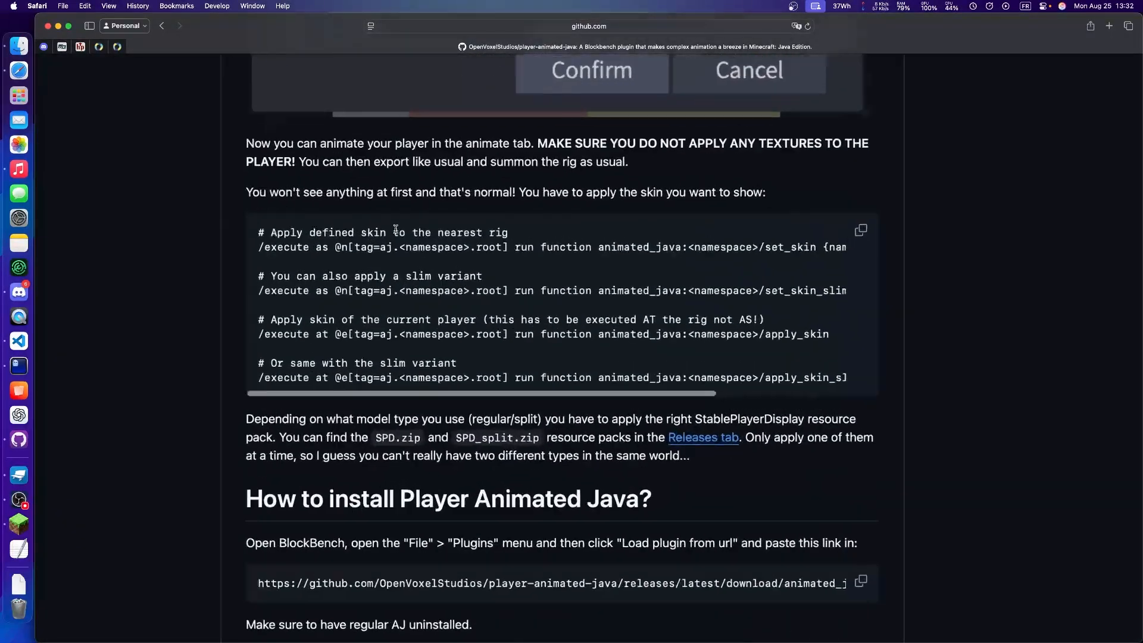
# Review the full skin command lines in the README, highlighting the set_skin and set_skin_slim function names.
pyautogui.hscroll(3, 395, 232)
pyautogui.hscroll(-3, 396, 233)
pyautogui.scroll(1, 403, 515)
pyautogui.scroll(-1, 404, 512)
pyautogui.hscroll(2, 403, 512)
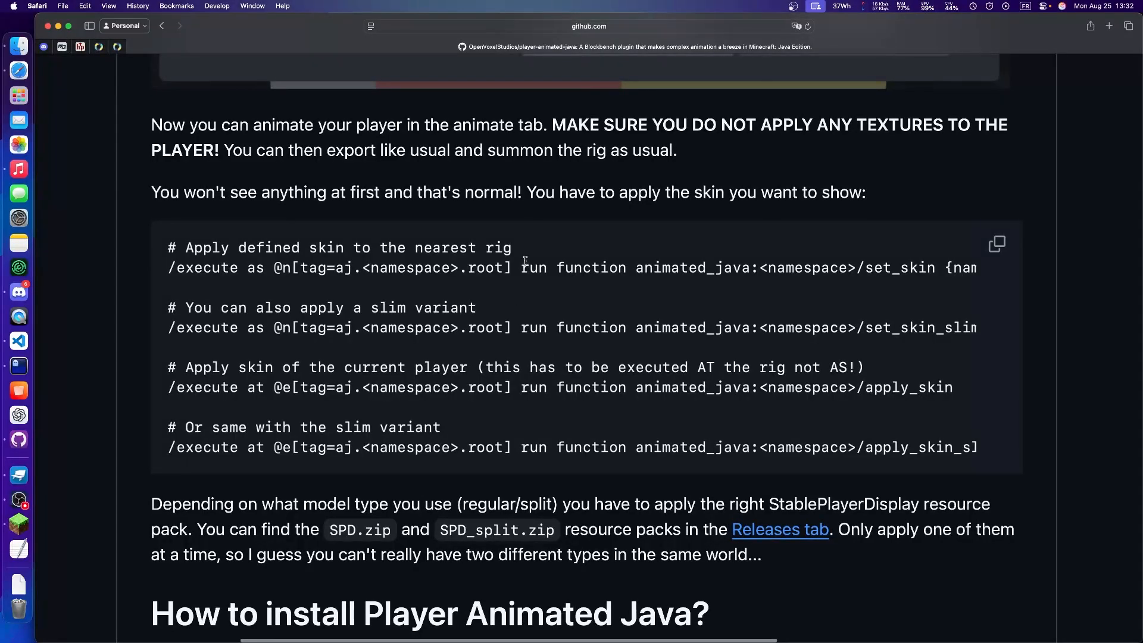
pyautogui.hscroll(5, 584, 285)
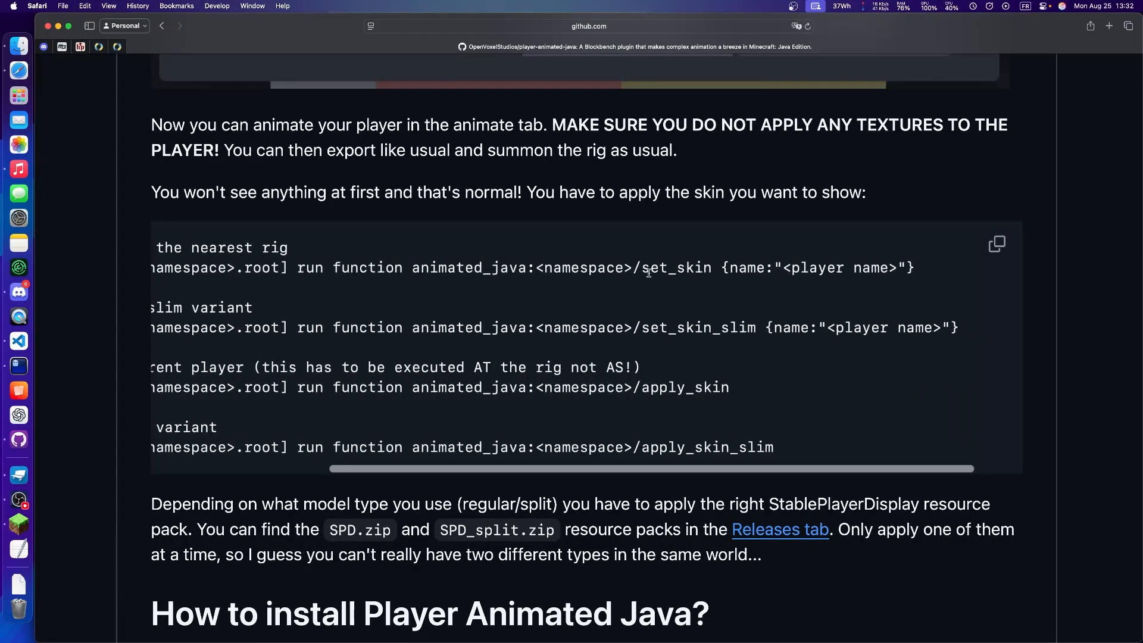
pyautogui.doubleClick(707, 267)
pyautogui.moveTo(643, 326); pyautogui.dragTo(764, 327)
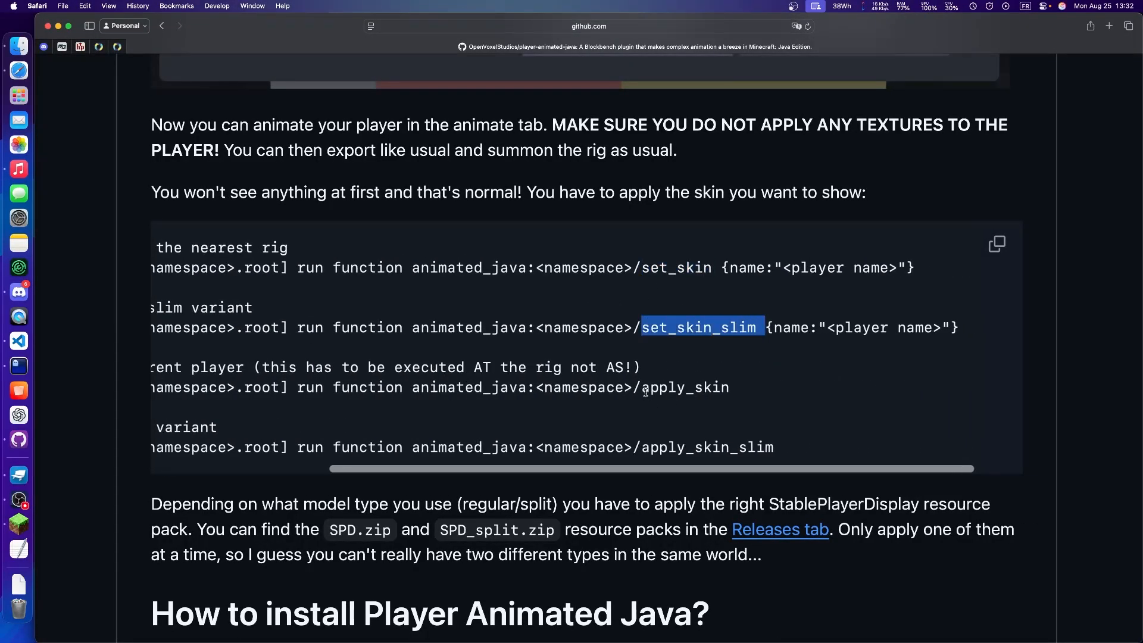
# Review the apply_skin, apply_skin_slim and set_skin function names in the README's skin commands, highlighting each one.
pyautogui.moveTo(643, 388); pyautogui.dragTo(732, 388)
pyautogui.moveTo(641, 447); pyautogui.dragTo(775, 447)
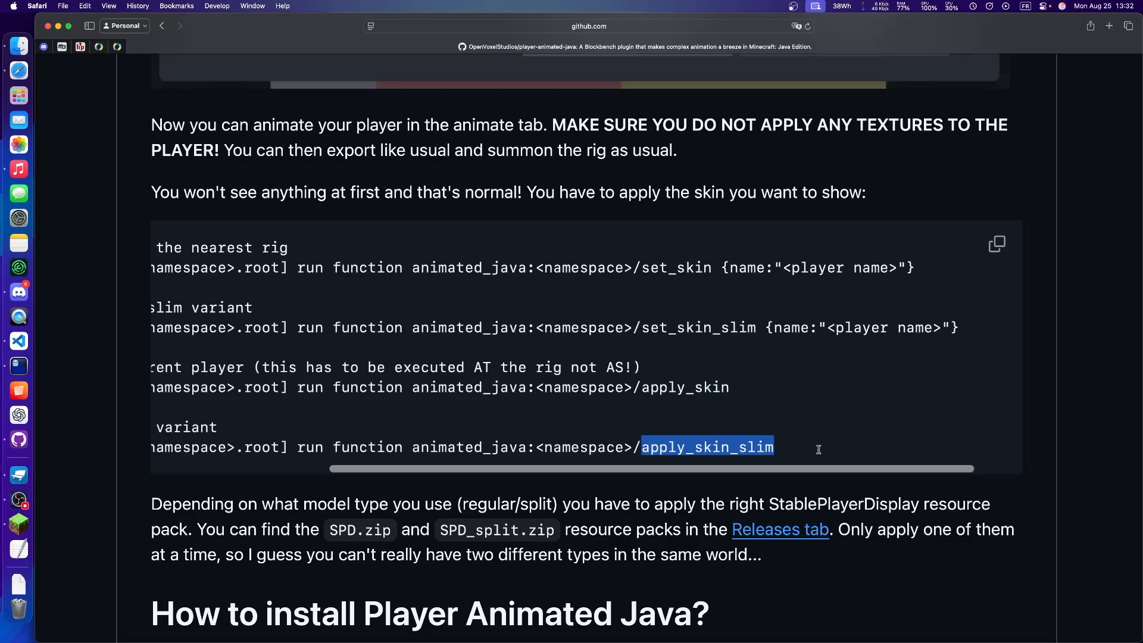
pyautogui.click(833, 365)
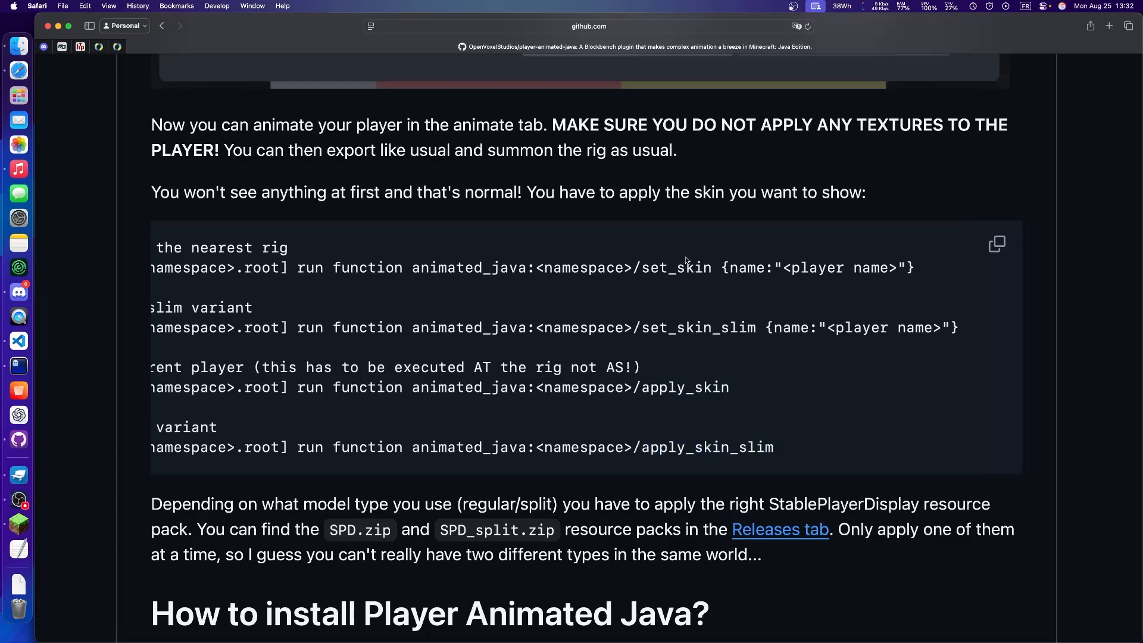
pyautogui.moveTo(642, 268); pyautogui.dragTo(707, 268)
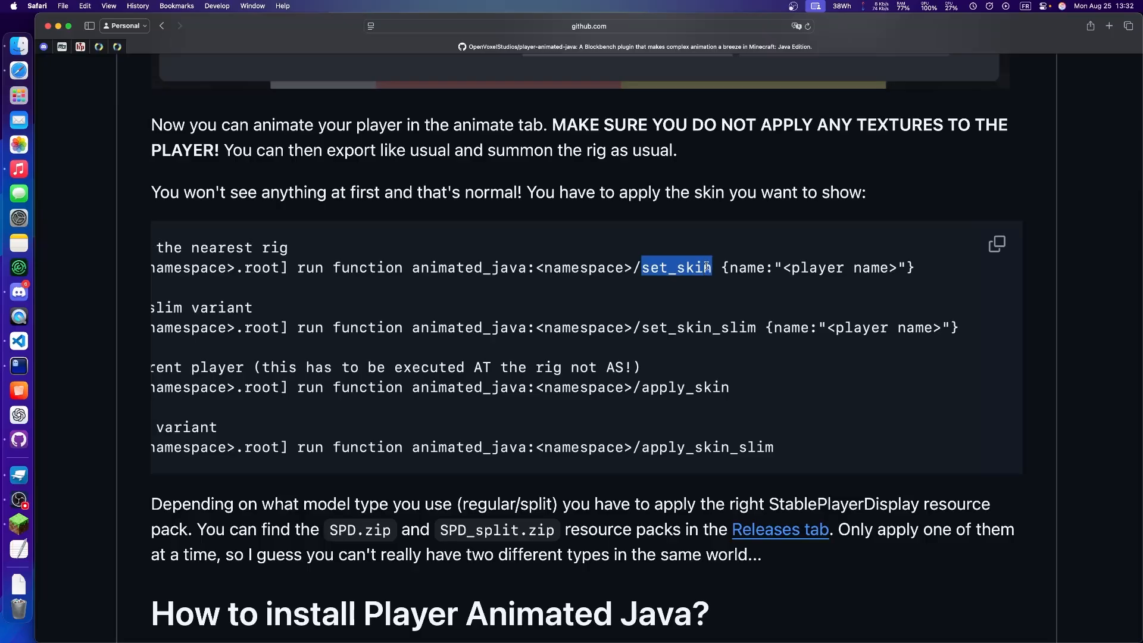
pyautogui.hscroll(-4, 706, 267)
pyautogui.hotkey('ctrl', 'Right')
pyautogui.hotkey('ctrl', 'Left')
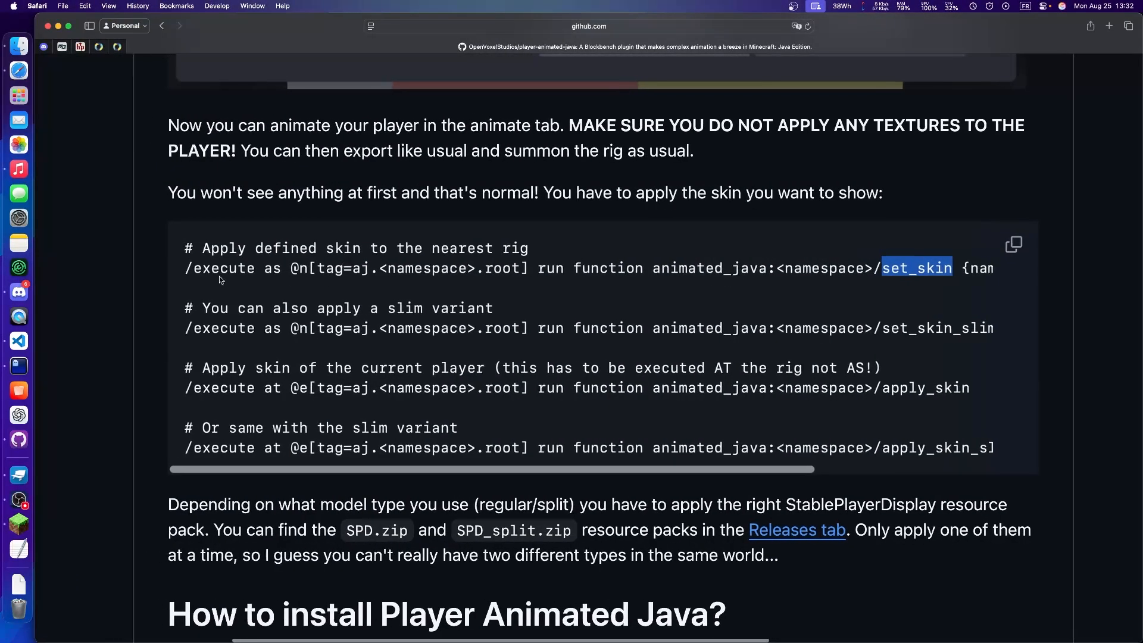
# Copy the full set_skin command for the nearest rig from the README, switch to Minecraft and put it in the chat.
pyautogui.moveTo(187, 266); pyautogui.dragTo(1006, 266)
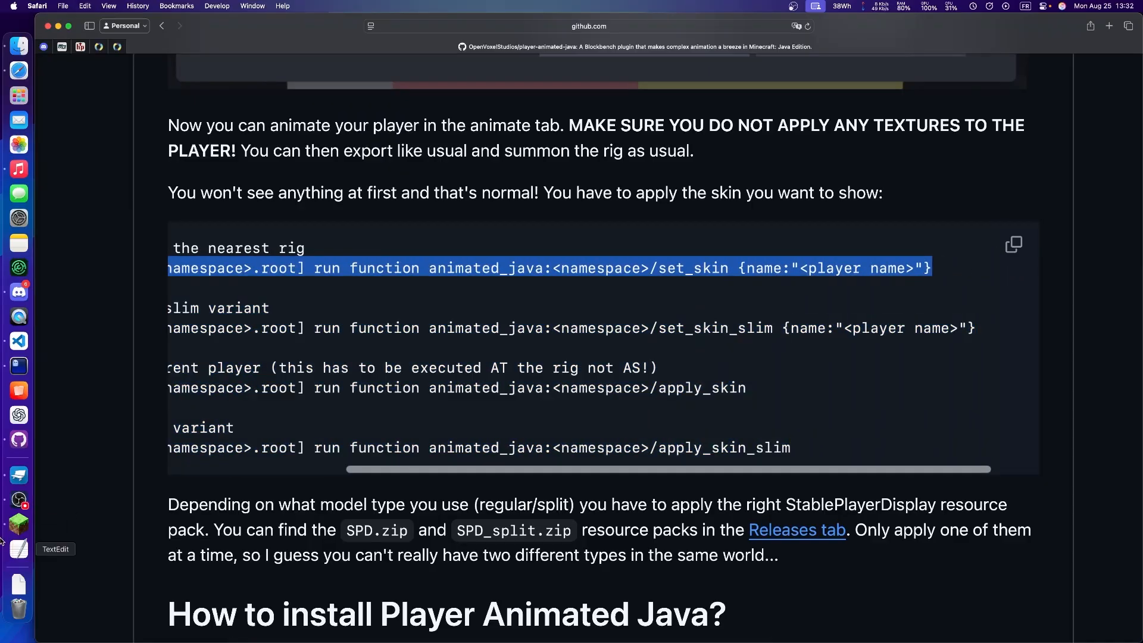
pyautogui.click(18, 524)
pyautogui.press('Escape')
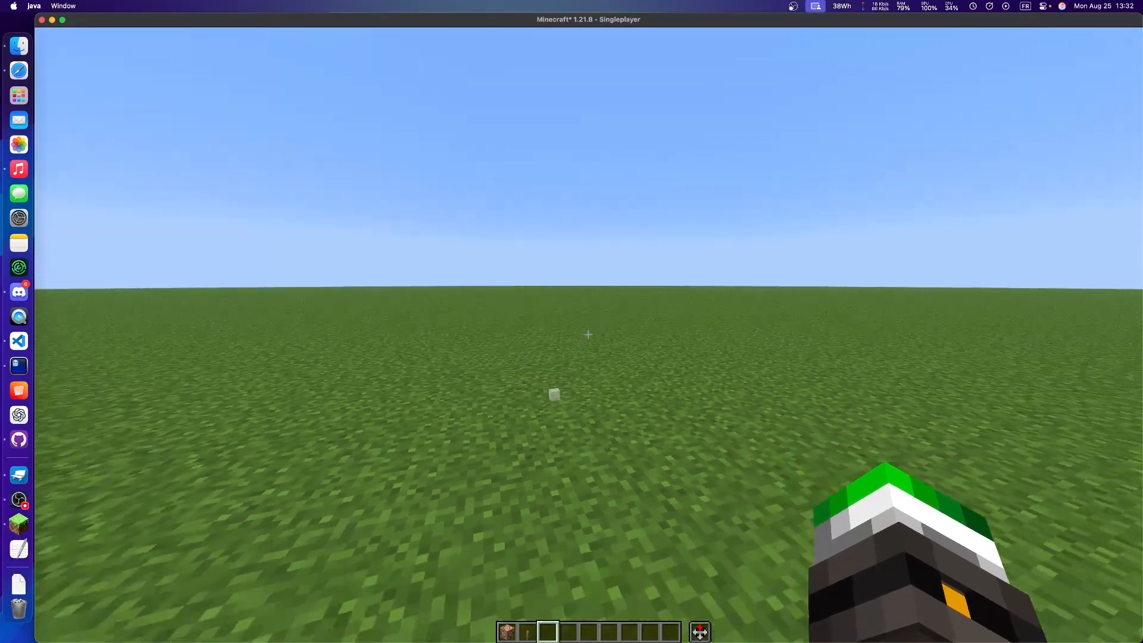
pyautogui.press('t')
pyautogui.write('/execute as @n[tag=aj.<namespace>.root] run function animated_java:<namespace>/set_skin {name:"<player name>"}')
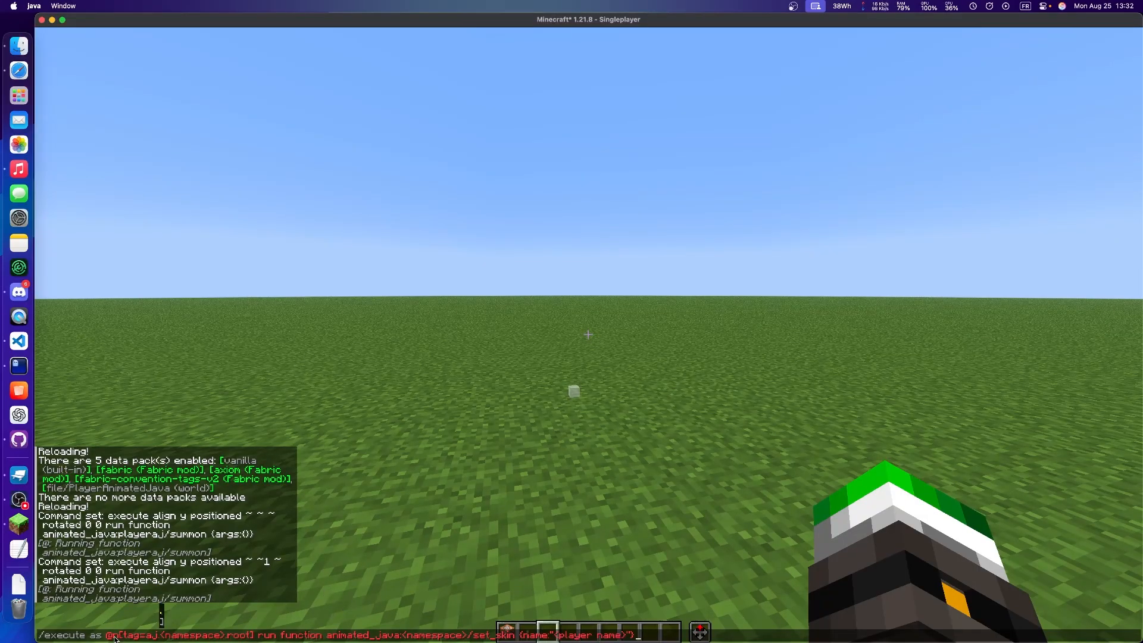
# Replace both <namespace> placeholders in the chat command with playeraj.
pyautogui.click(162, 636)
pyautogui.keyDown('shift'); pyautogui.click(226, 636); pyautogui.keyUp('shift')
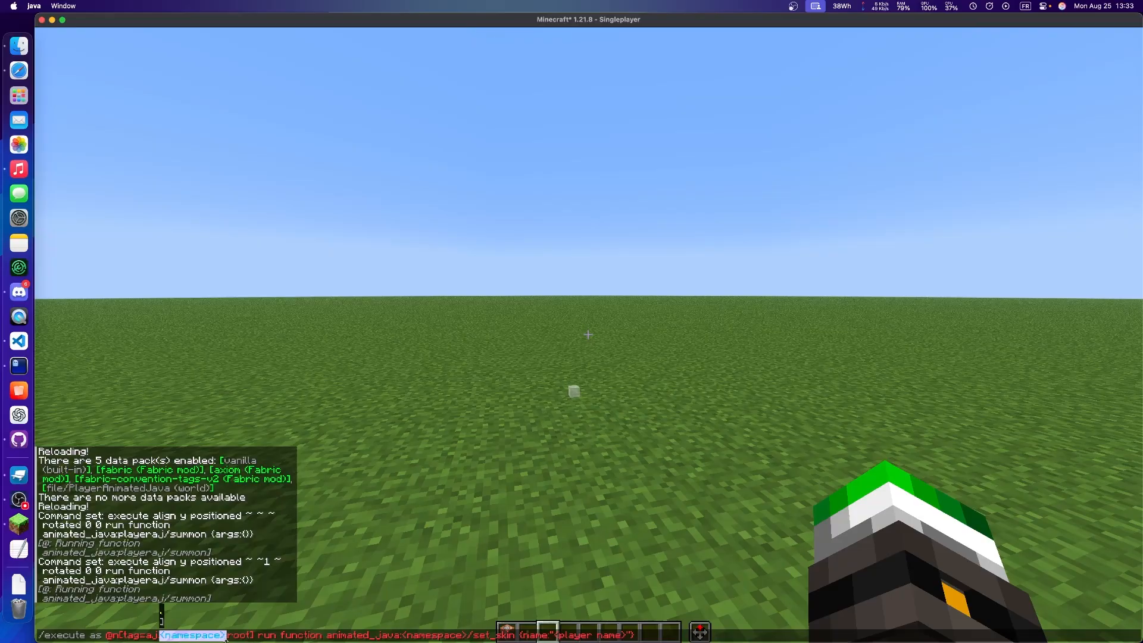
pyautogui.write('playeraj')
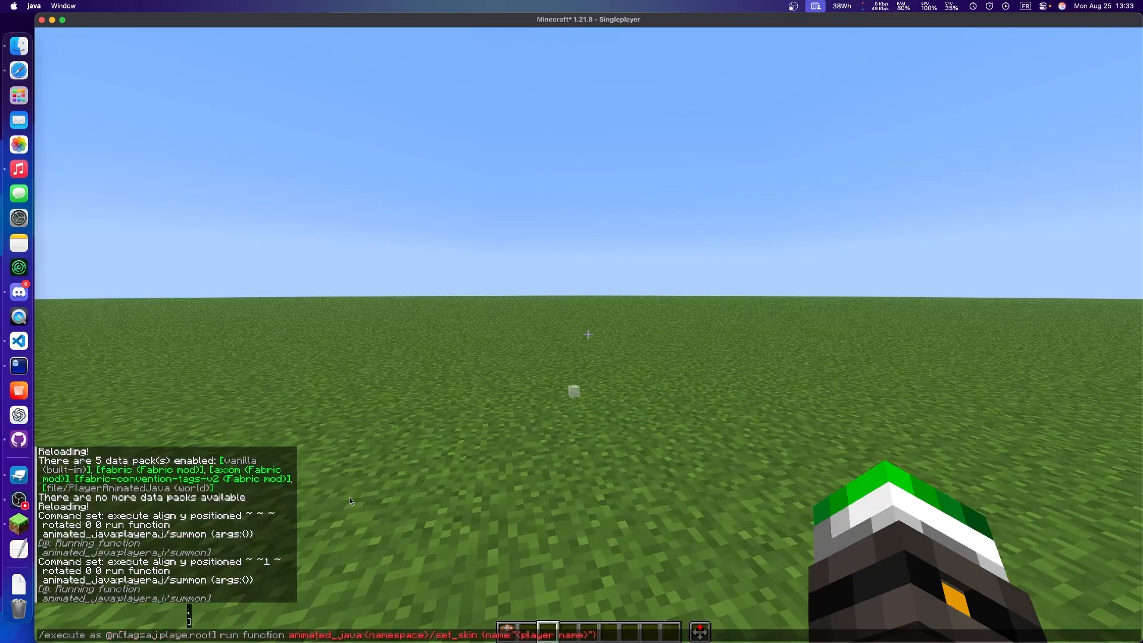
pyautogui.click(387, 636)
pyautogui.keyDown('shift'); pyautogui.click(448, 635); pyautogui.keyUp('shift')
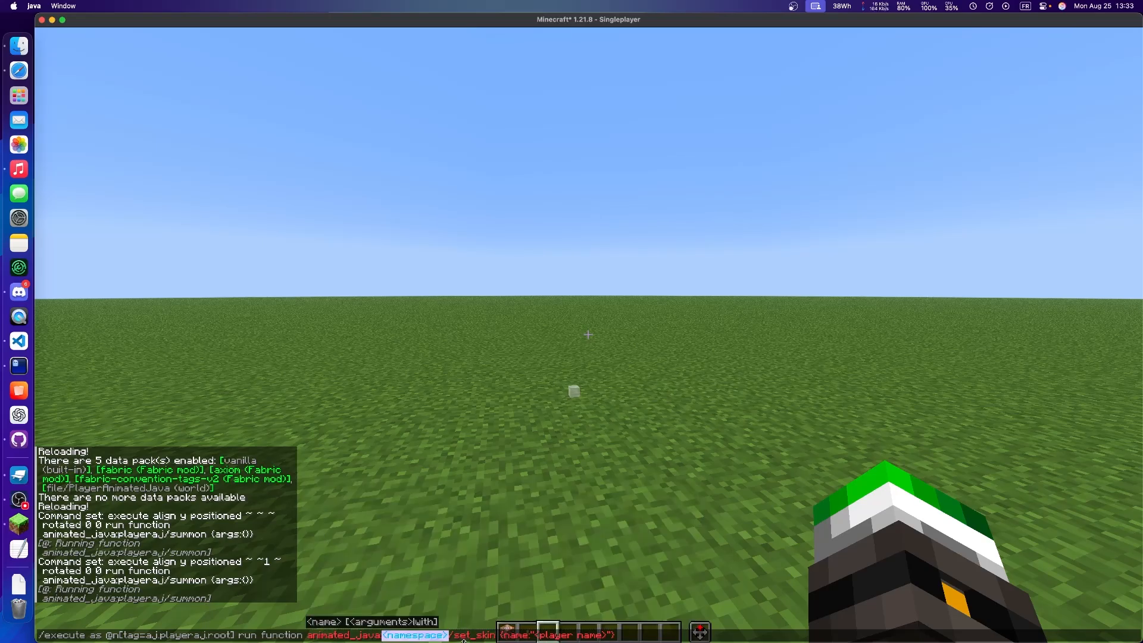
pyautogui.write('playeraj')
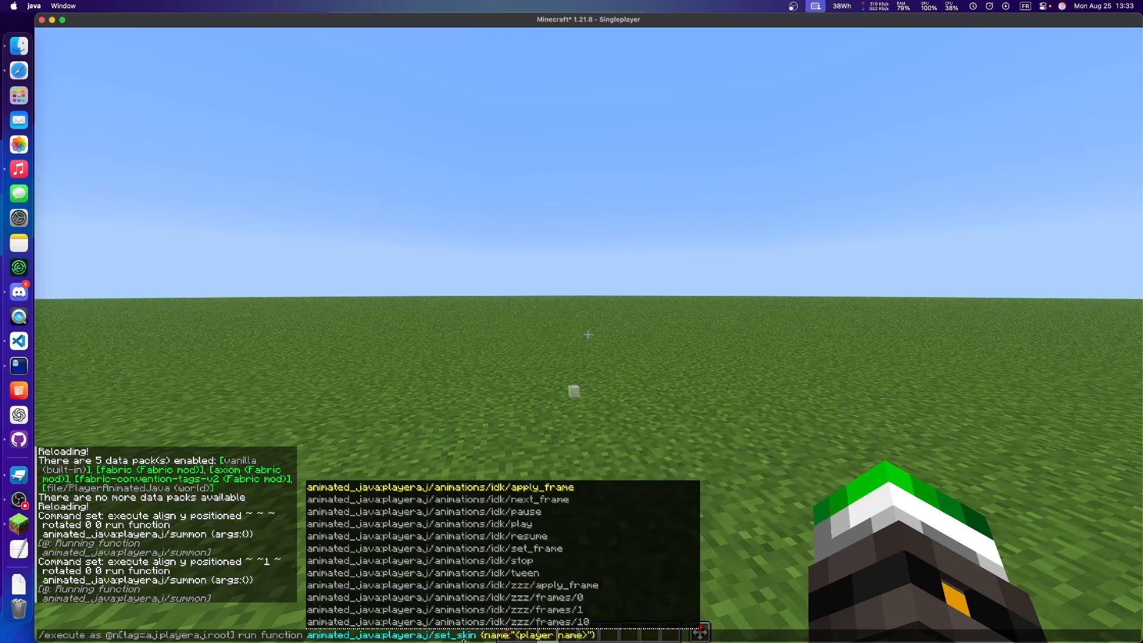
# Replace the <player name> placeholder with a player's username, run the set_skin command and view the rig from several sides.
pyautogui.press('End')
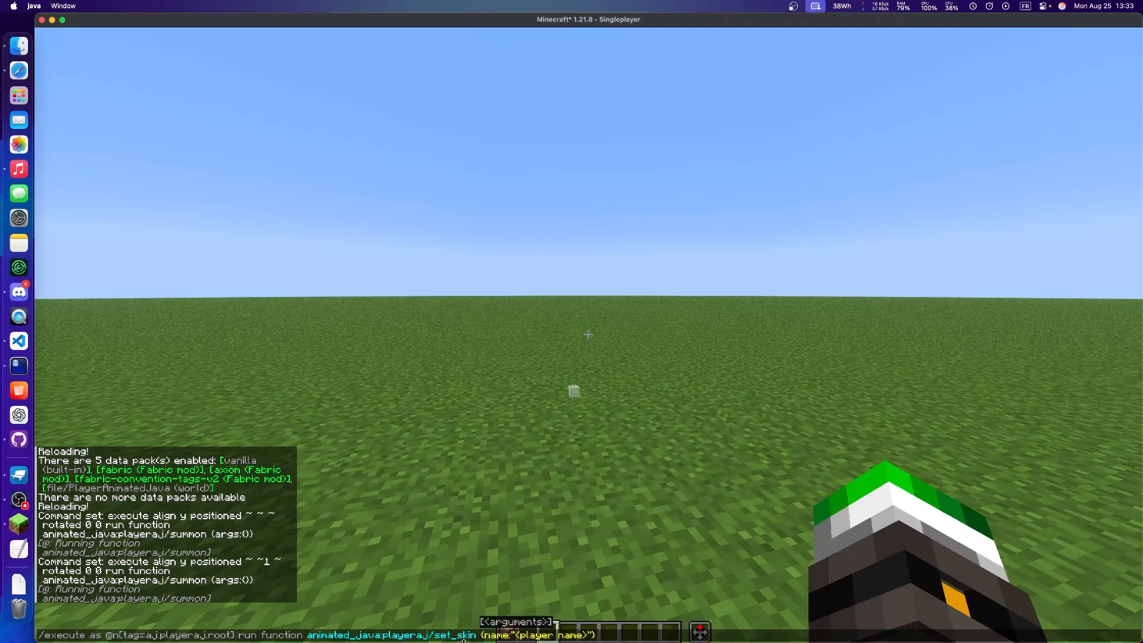
pyautogui.press('Left')
pyautogui.press('Left')
pyautogui.keyDown('shift'); pyautogui.click(516, 635); pyautogui.keyUp('shift')
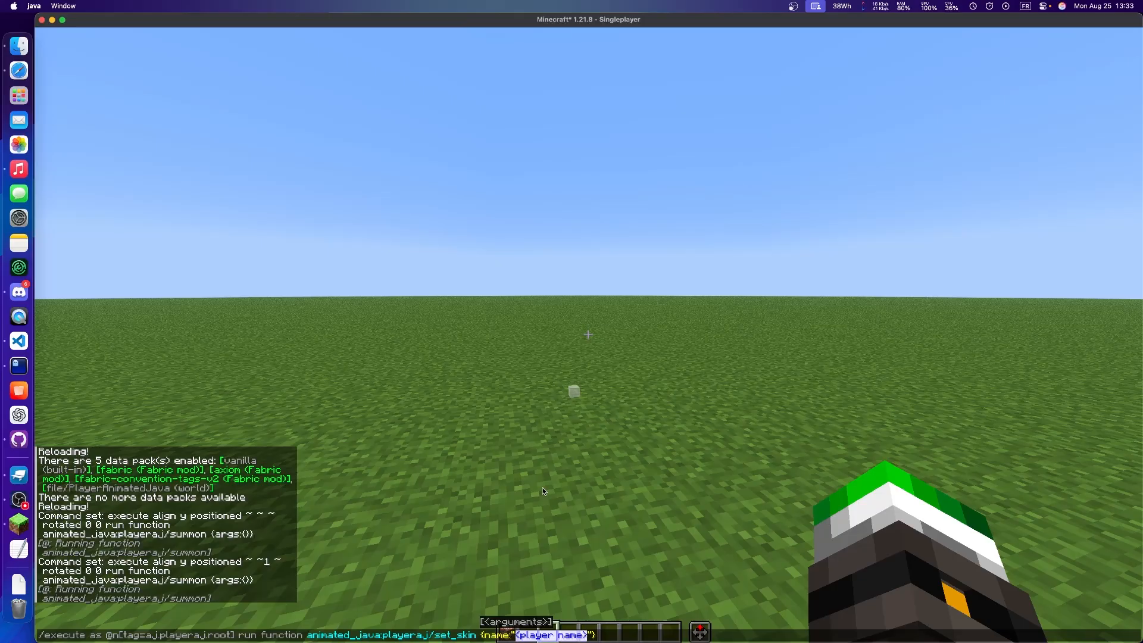
pyautogui.write('Stevelocks100')
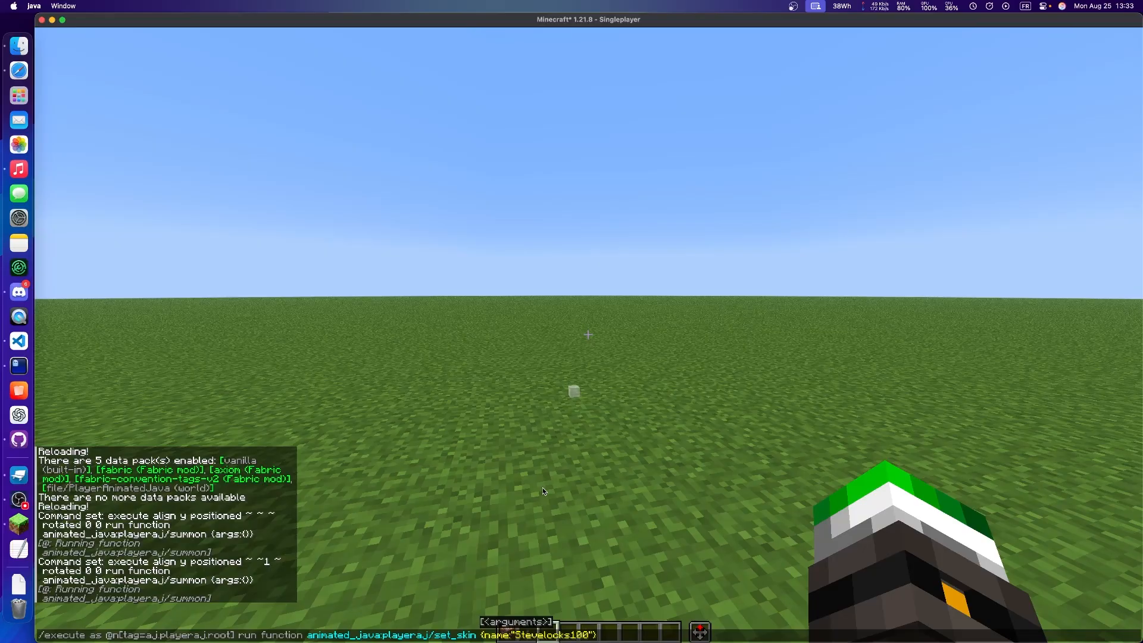
pyautogui.press('Return')
pyautogui.press('w')
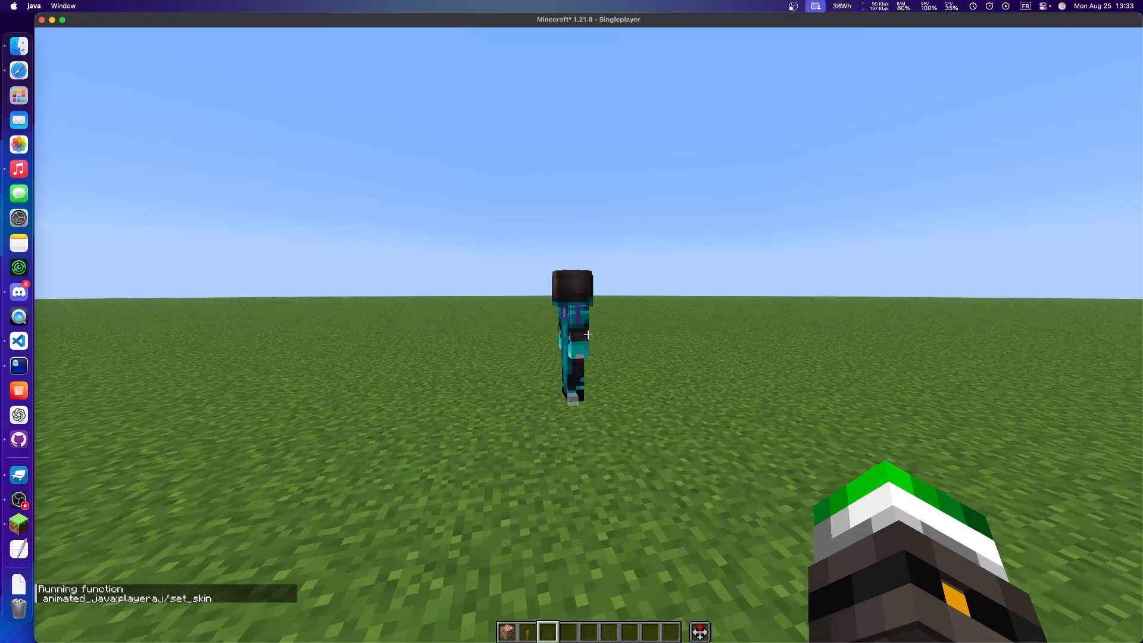
pyautogui.press('d')
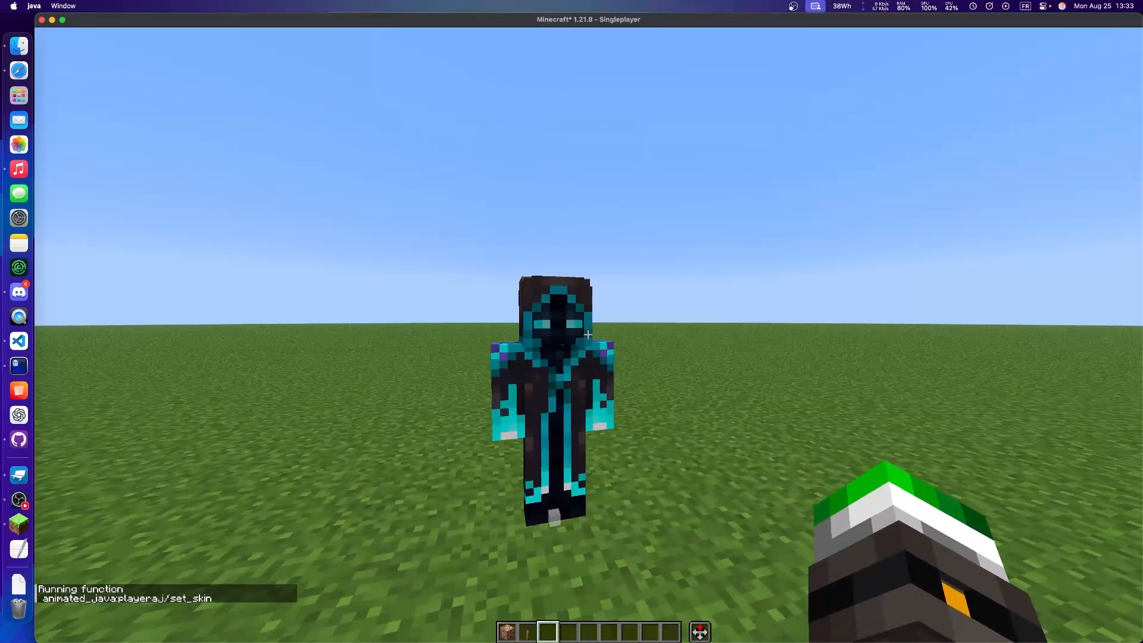
pyautogui.press('a')
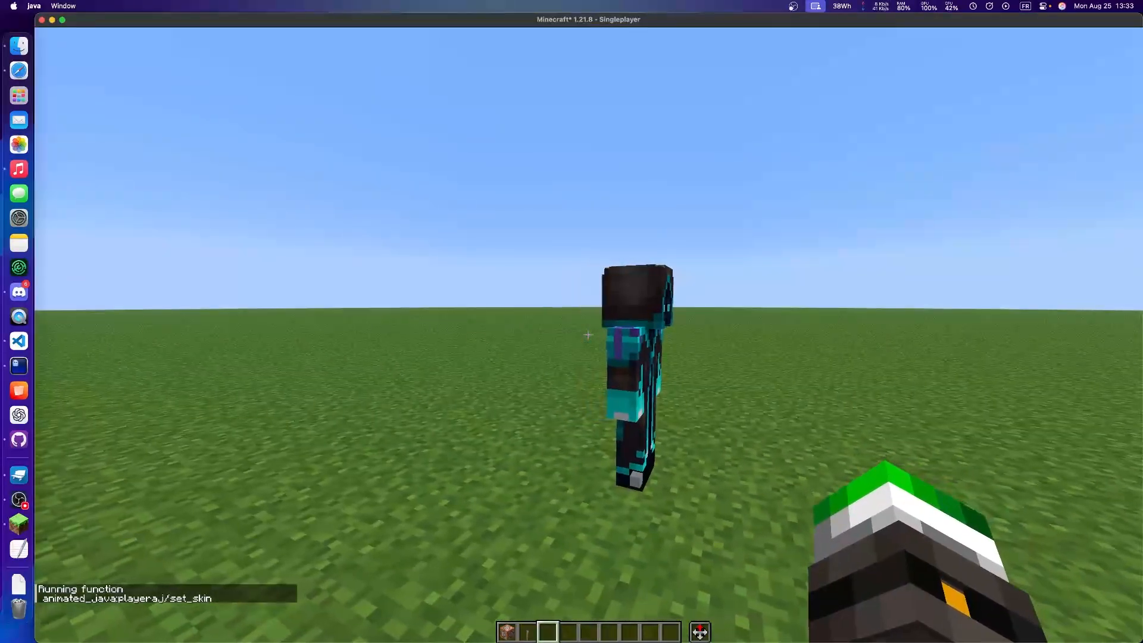
pyautogui.press('d')
pyautogui.press('s')
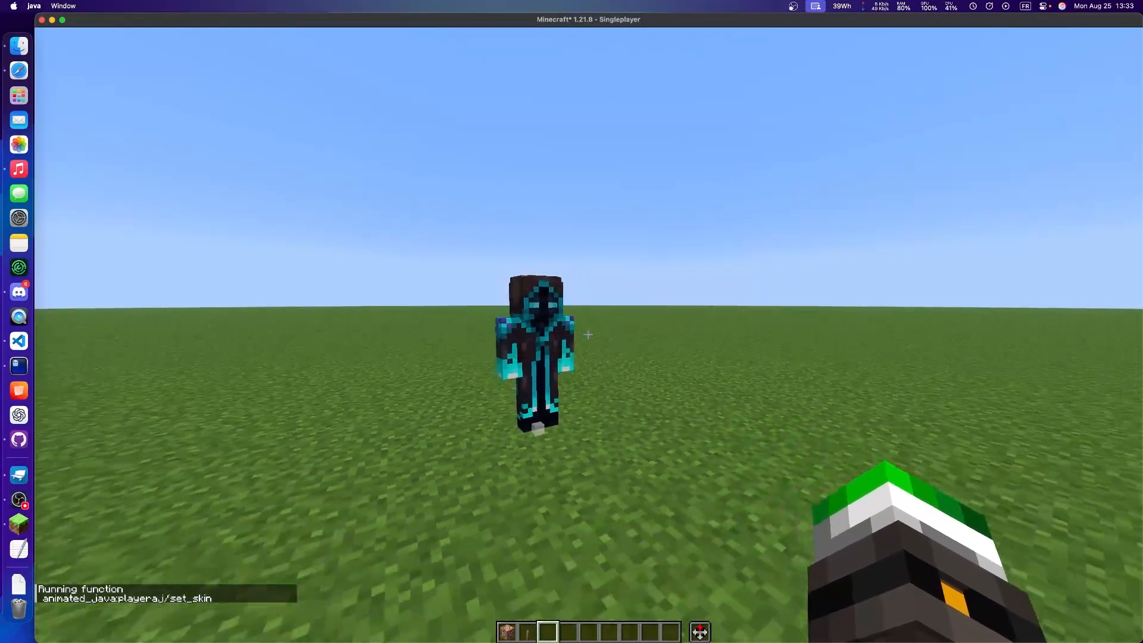
# Rerun the last set_skin command with the name changed to OpenVoxel and move closer to the rig.
pyautogui.press('t')
pyautogui.press('Up')
pyautogui.hotkey('shift', 'Left')
pyautogui.hotkey('shift', 'Left')
pyautogui.hotkey('shift', 'Left')
pyautogui.hotkey('shift', 'Left')
pyautogui.hotkey('shift', 'Left')
pyautogui.hotkey('shift', 'Left')
pyautogui.hotkey('shift', 'Left')
pyautogui.hotkey('shift', 'Left')
pyautogui.hotkey('shift', 'Left')
pyautogui.hotkey('shift', 'Left')
pyautogui.hotkey('shift', 'Left')
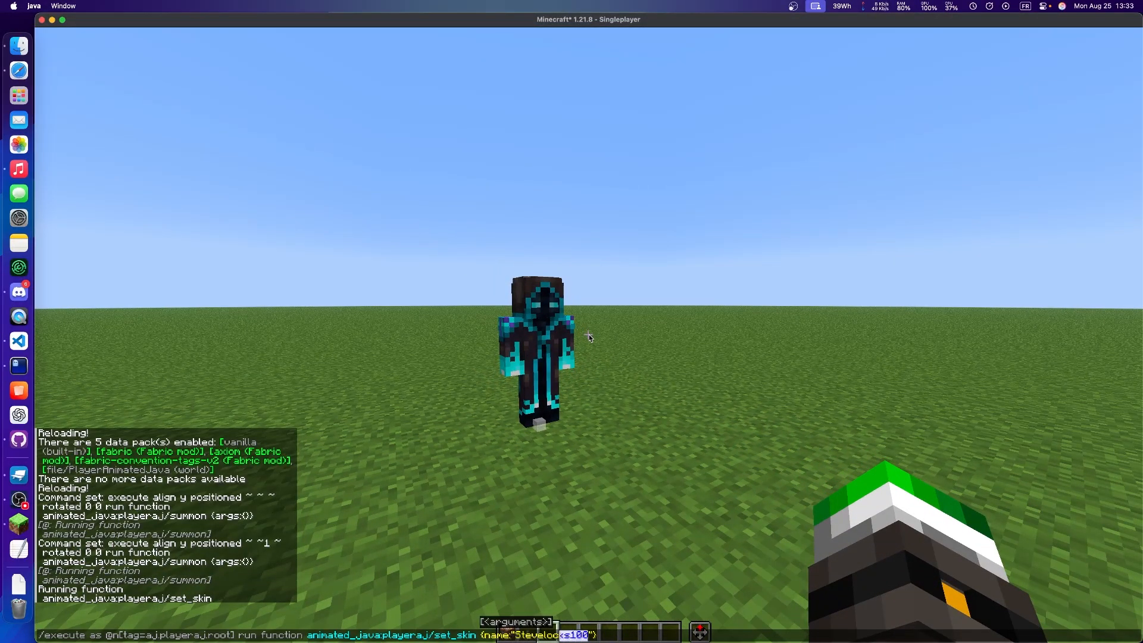
pyautogui.write('Herobrine')
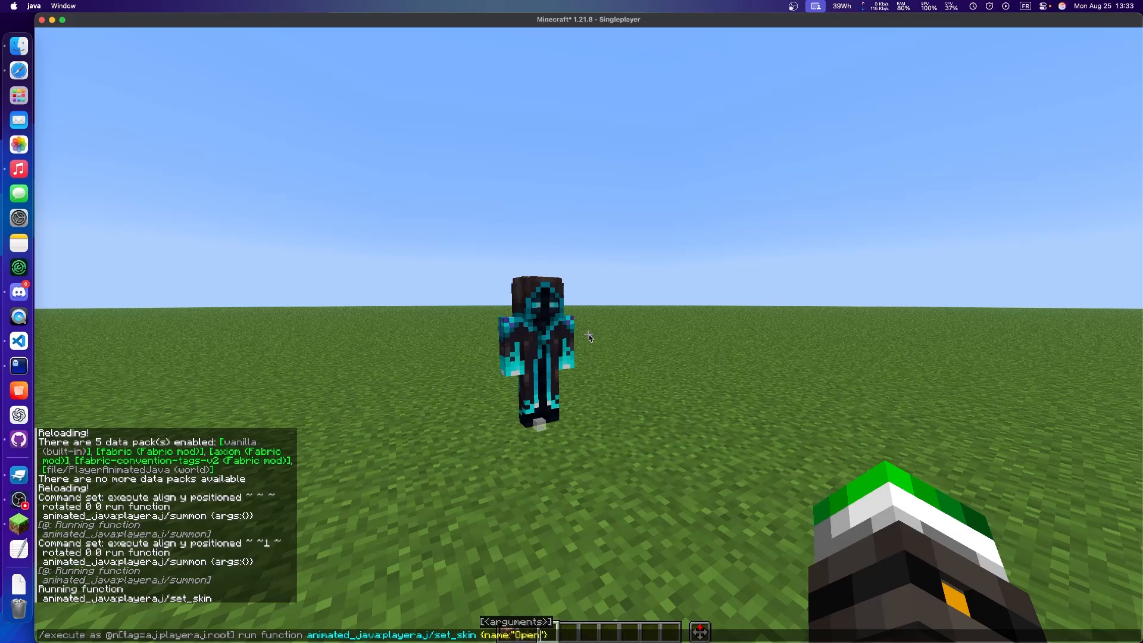
pyautogui.press('Return')
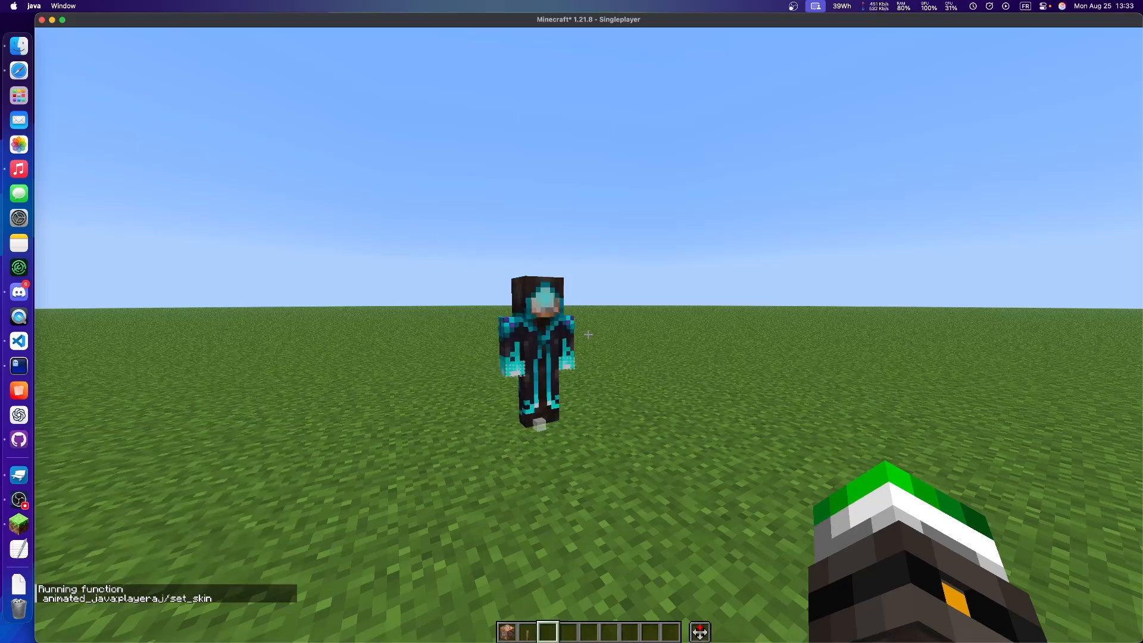
pyautogui.press('w')
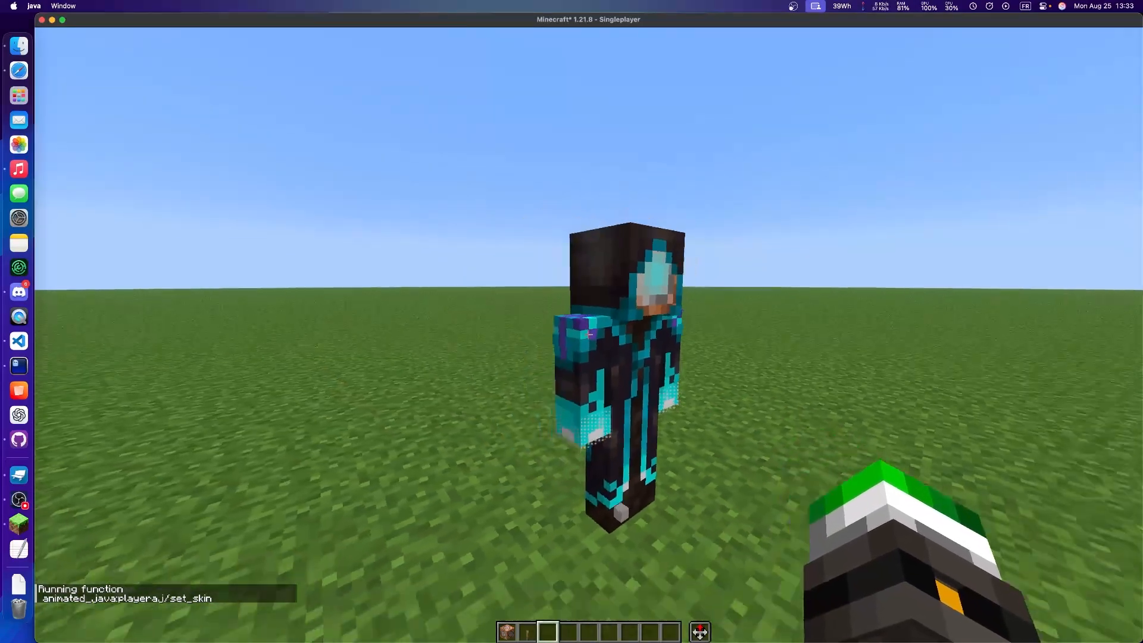
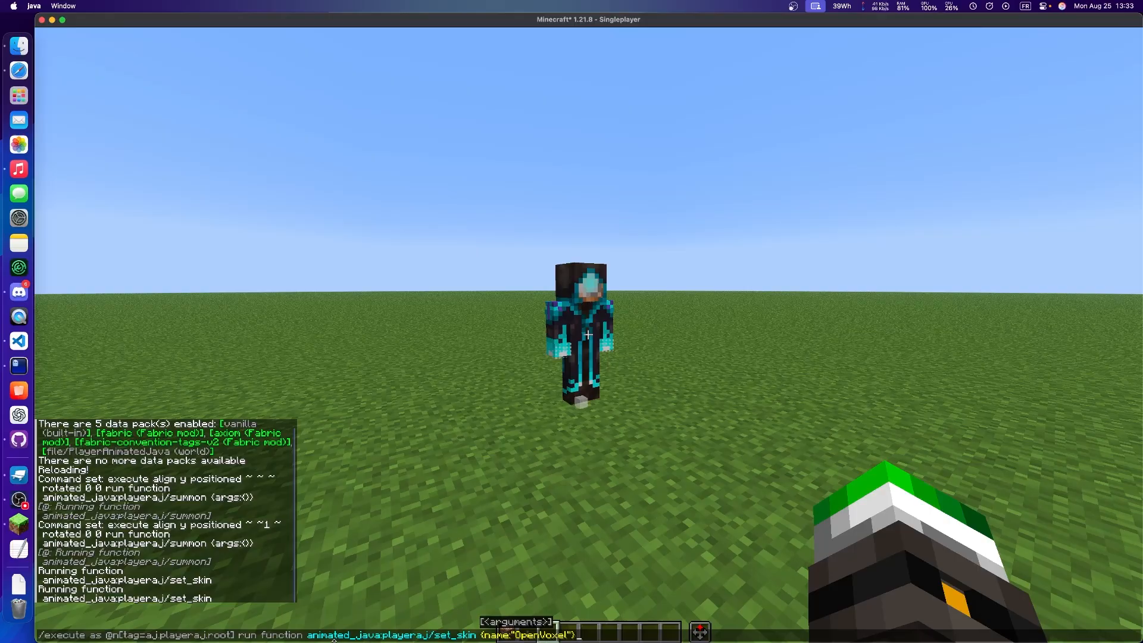
# Review the name argument of the recalled OpenVoxel command, change its function to set_skin_slim and run it.
pyautogui.click(312, 640)
pyautogui.click(505, 638)
pyautogui.keyDown('shift'); pyautogui.click(517, 637); pyautogui.keyUp('shift')
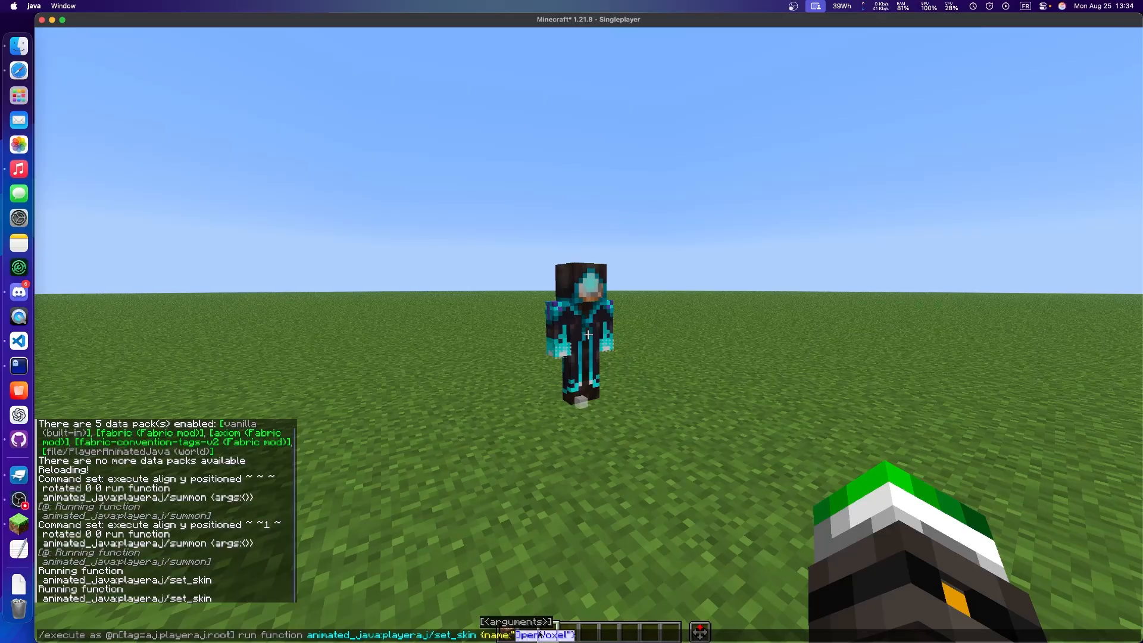
pyautogui.keyDown('shift'); pyautogui.click(481, 636); pyautogui.keyUp('shift')
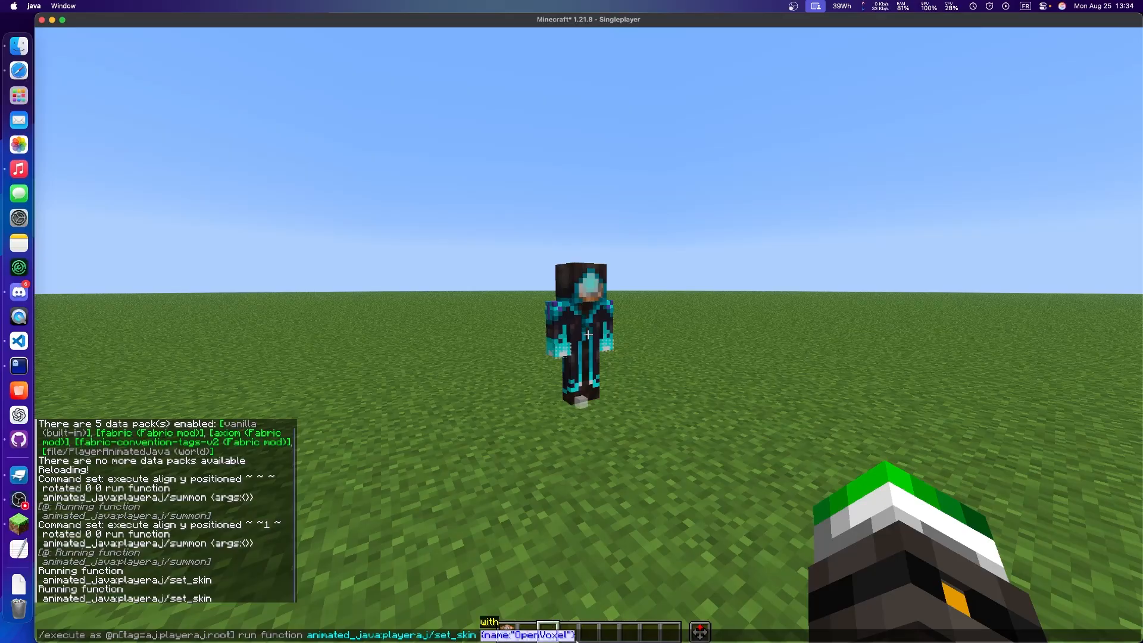
pyautogui.click(582, 637)
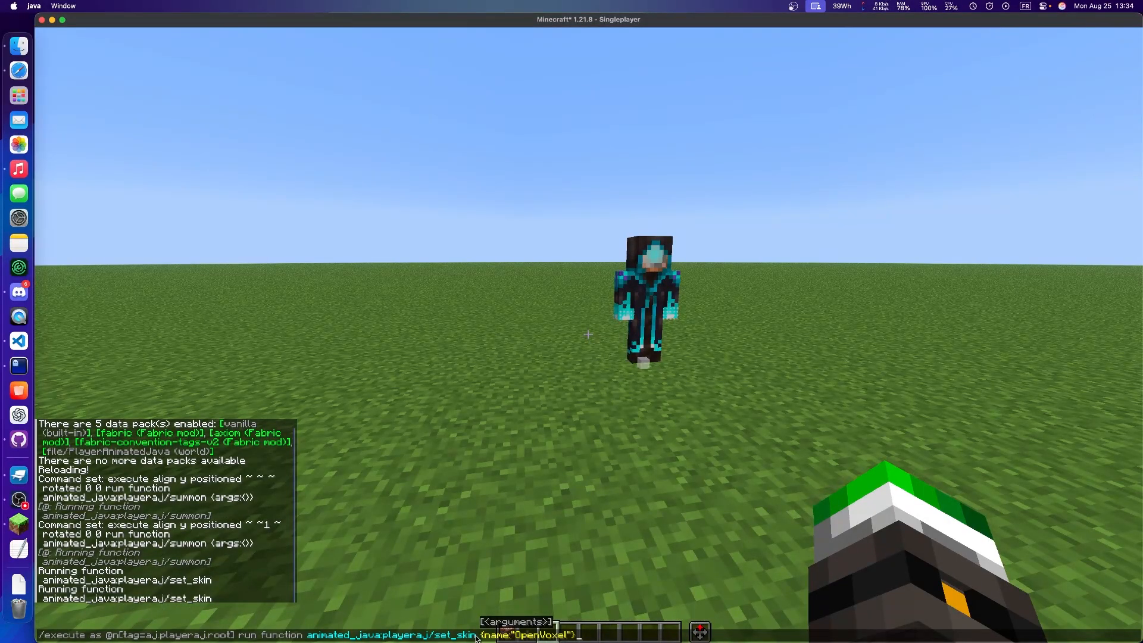
pyautogui.click(476, 635)
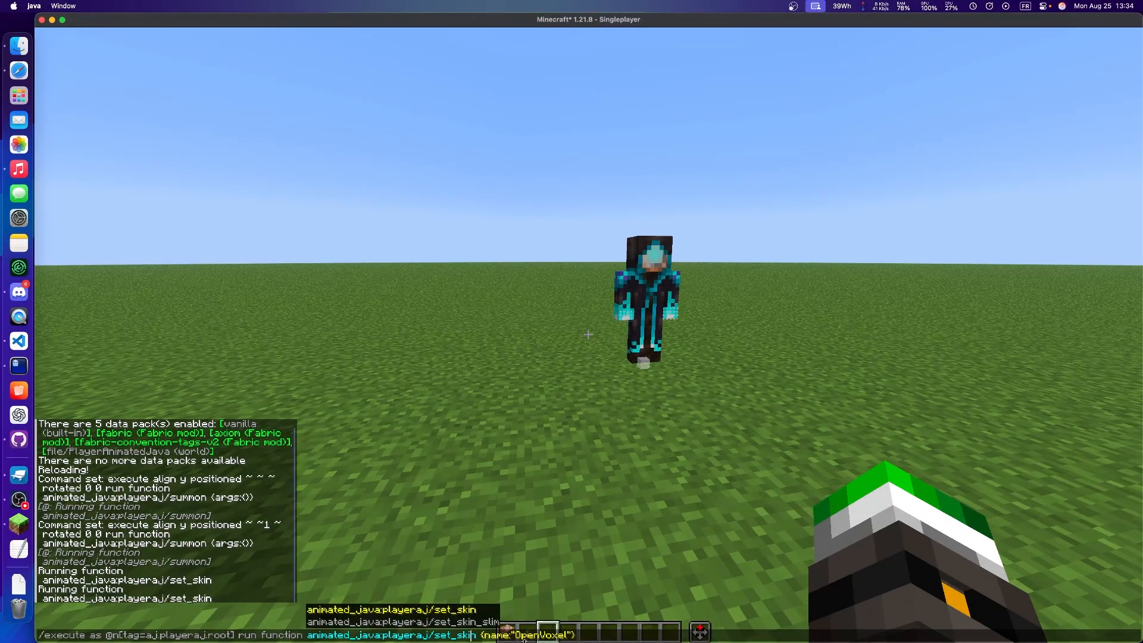
pyautogui.write('_slim')
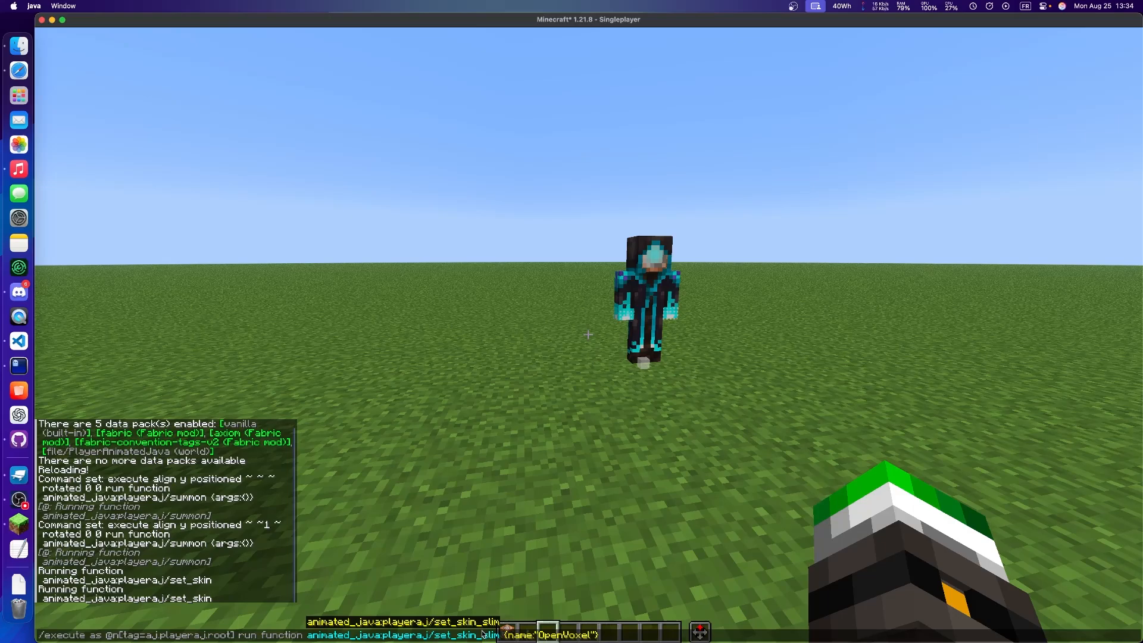
pyautogui.hotkey('shift', 'Left')
pyautogui.hotkey('shift', 'Left')
pyautogui.hotkey('shift', 'Left')
pyautogui.hotkey('shift', 'Left')
pyautogui.hotkey('shift', 'Left')
pyautogui.press('Return')
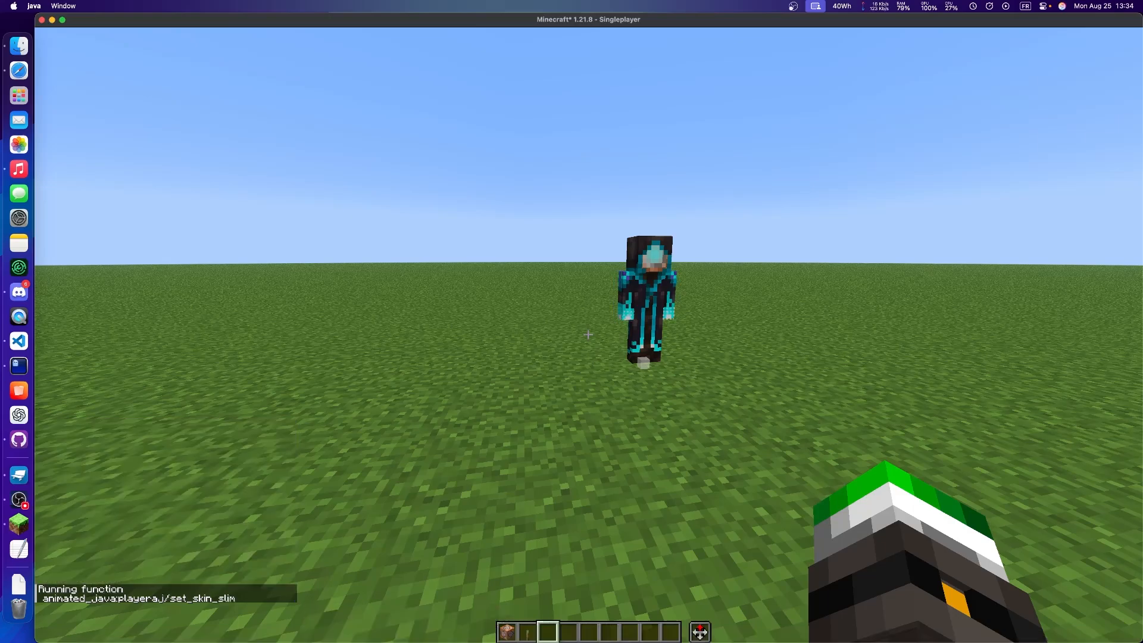
# Run set_skin and set_skin_slim alternately from the chat history to compare arm widths, ending on set_skin.
pyautogui.press('w')
pyautogui.press('t')
pyautogui.press('Up')
pyautogui.press('Return')
pyautogui.press('t')
pyautogui.press('Up')
pyautogui.press('Return')
pyautogui.press('t')
pyautogui.press('Up')
pyautogui.press('Return')
pyautogui.press('s')
pyautogui.press('s')
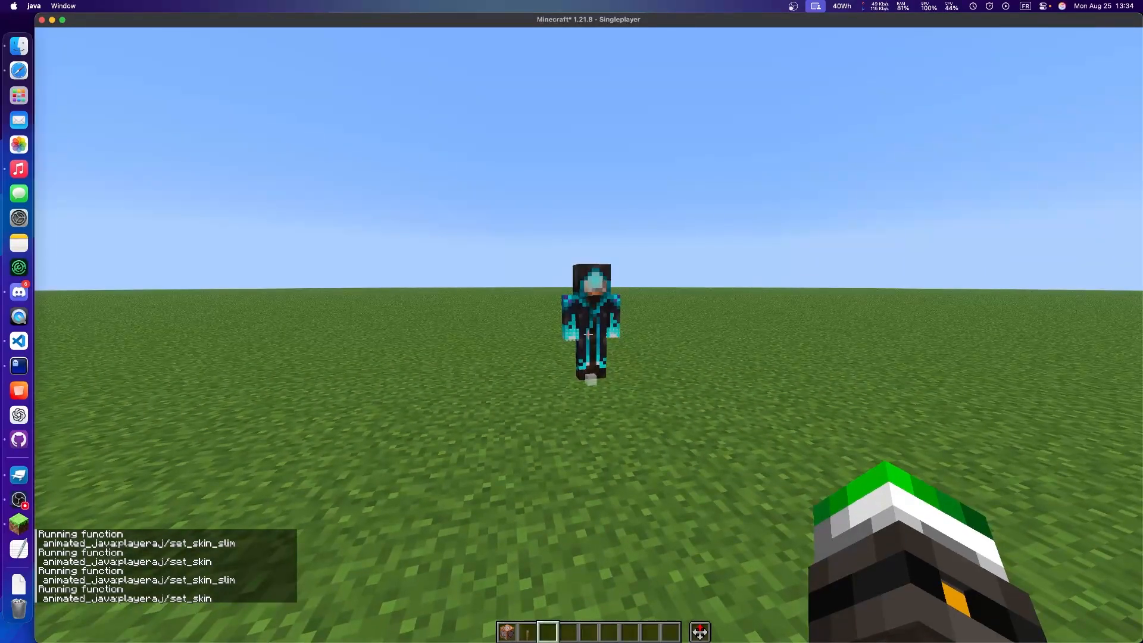
# Clear the chat, view the own player character's skin in third person and return to first-person view.
pyautogui.hotkey('F3', 'd')
pyautogui.press('F5')
pyautogui.press('F5')
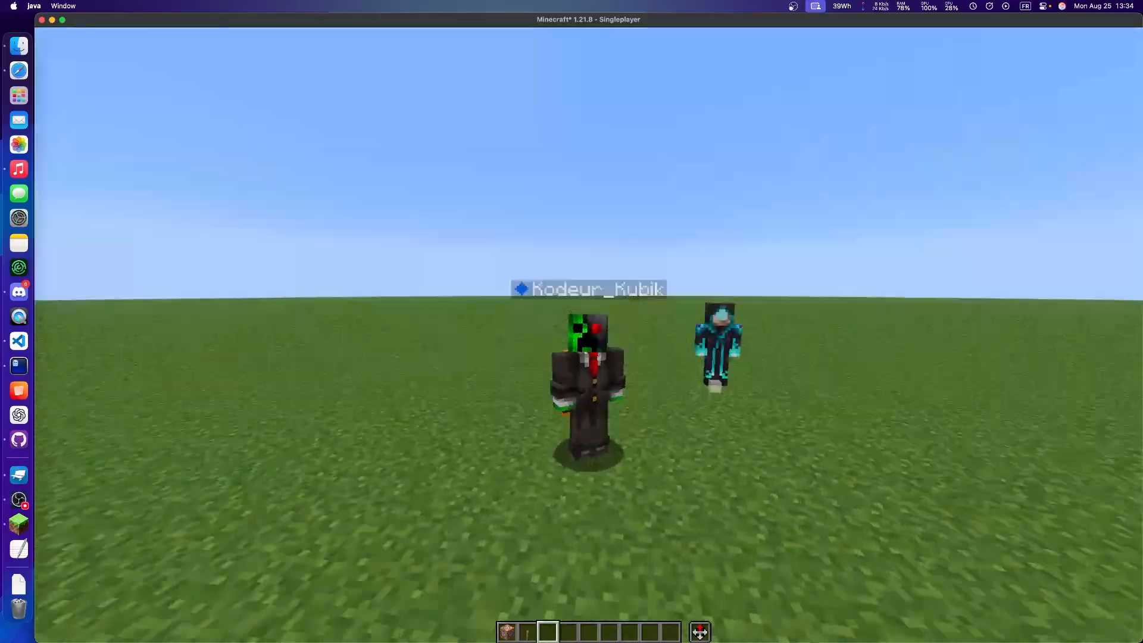
pyautogui.press('F5')
# Switch to Safari, copy the apply_skin command from the README, highlight its "at" keyword and go back to Minecraft.
pyautogui.press('super+Tab')
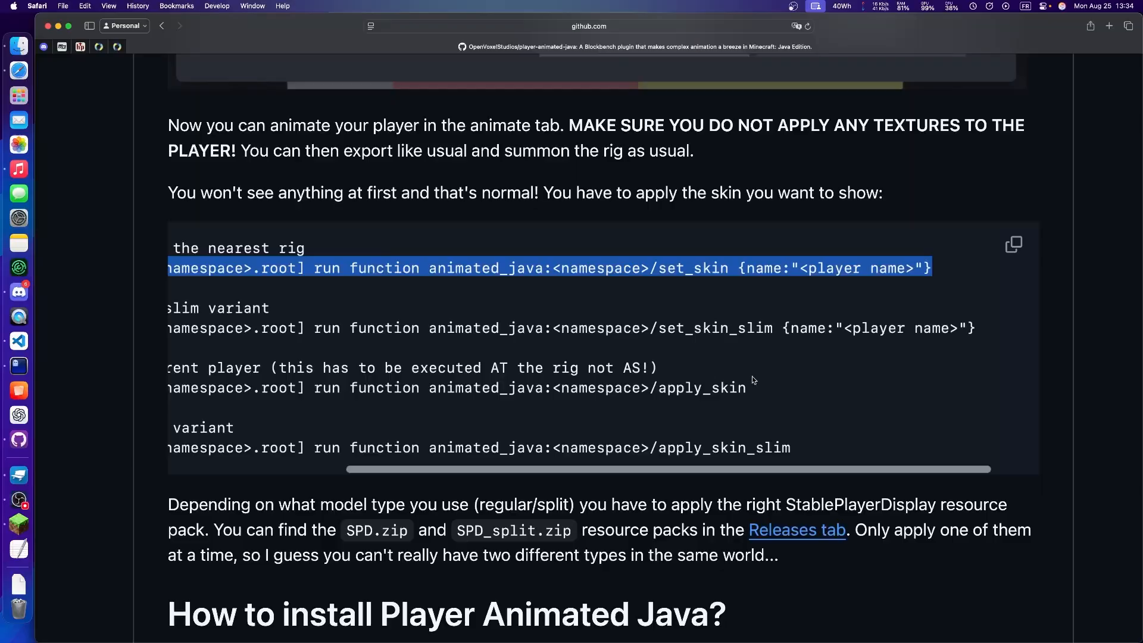
pyautogui.moveTo(753, 387); pyautogui.dragTo(155, 391)
pyautogui.press('super+c')
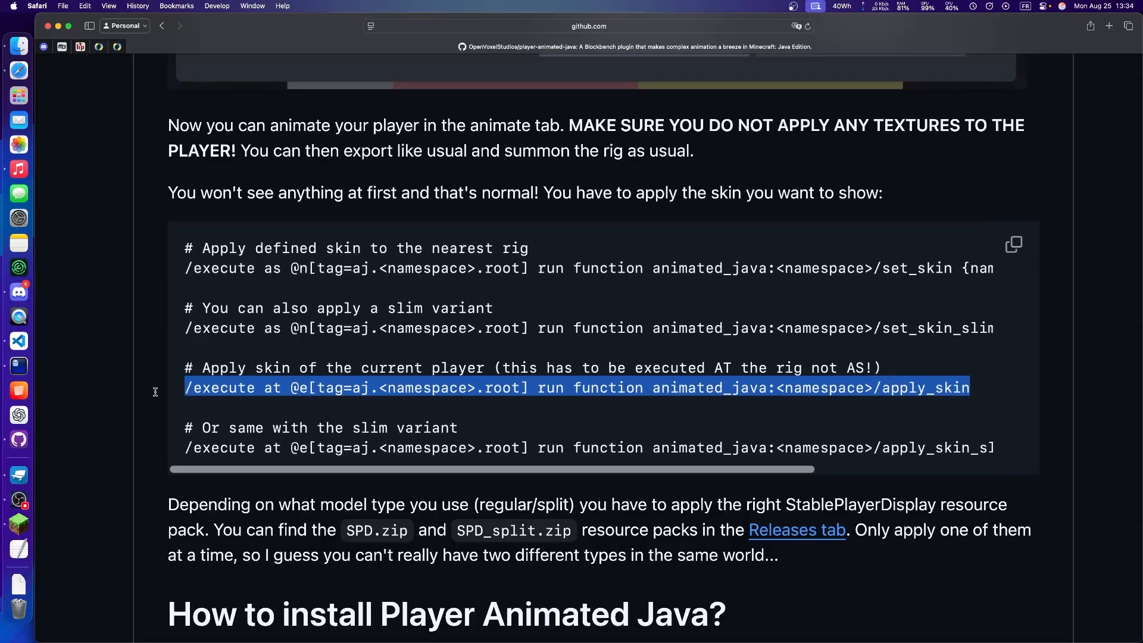
pyautogui.click(268, 408)
pyautogui.moveTo(265, 388); pyautogui.dragTo(290, 388)
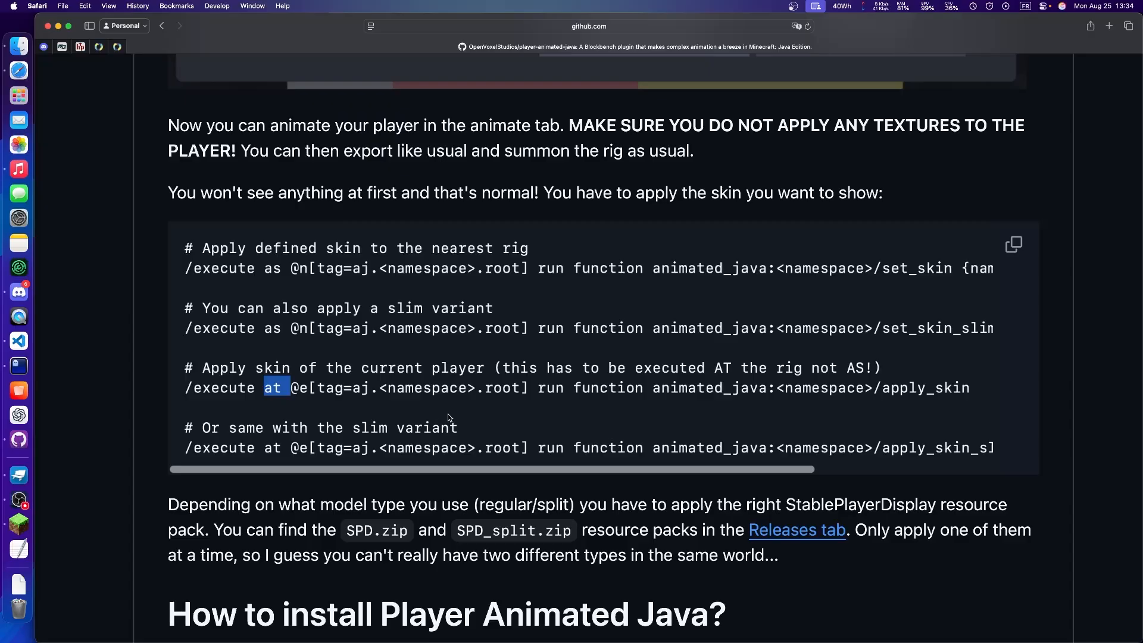
pyautogui.hotkey('ctrl', 'Right')
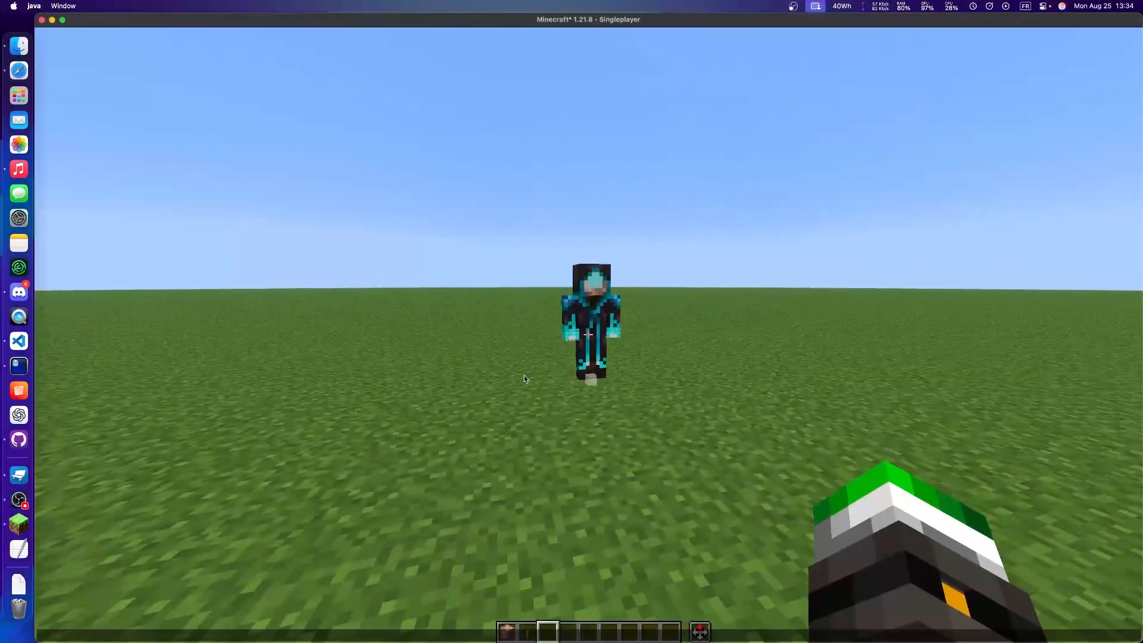
# Paste the copied apply_skin execute command into the chat and replace the selector tag's namespace placeholder with playeraj.
pyautogui.press('t')
pyautogui.press('super+v')
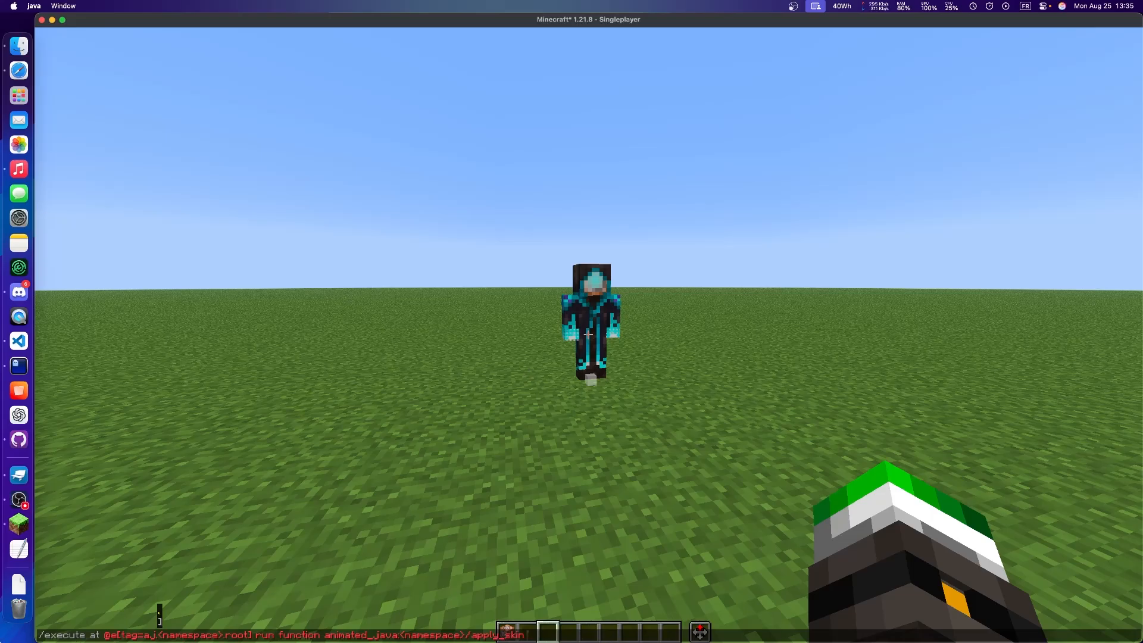
pyautogui.click(97, 635)
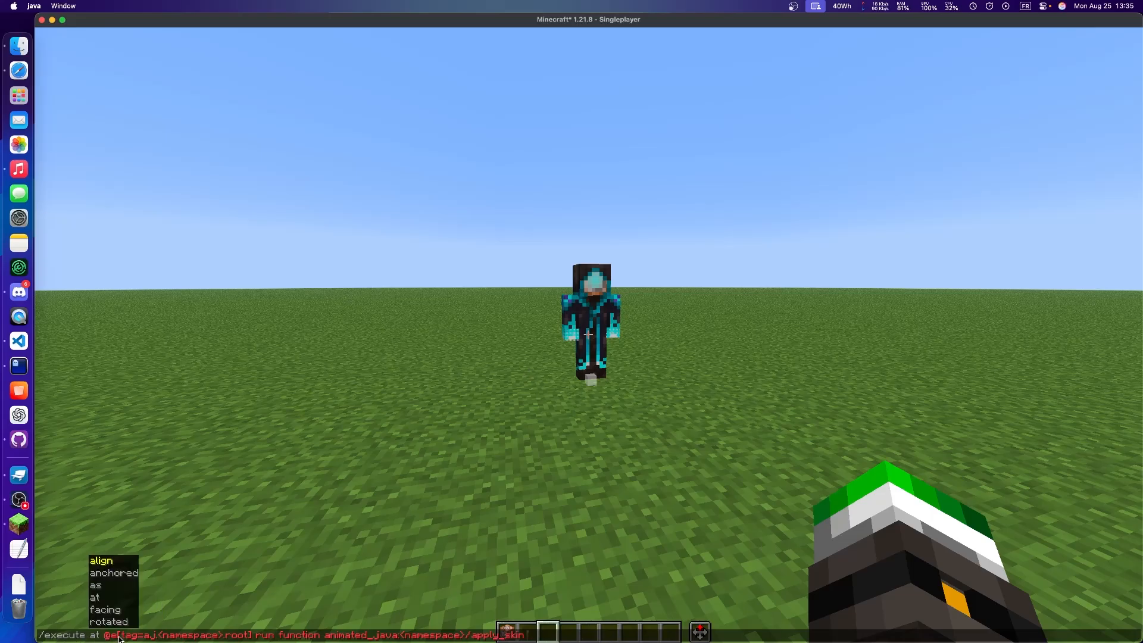
pyautogui.moveTo(156, 636); pyautogui.dragTo(229, 640)
pyautogui.write('player')
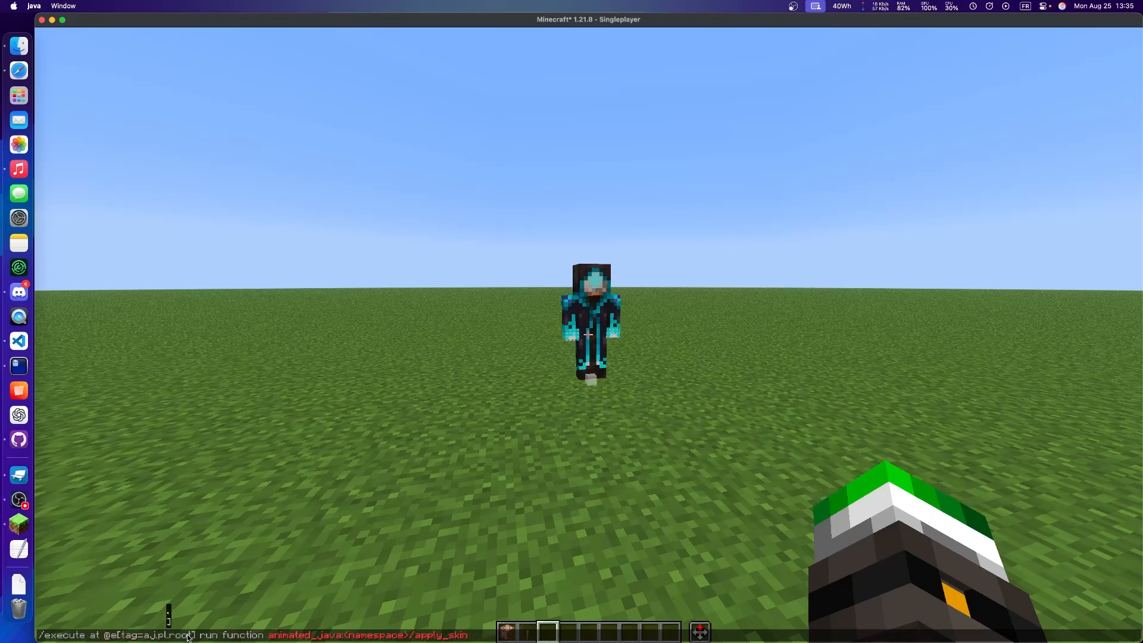
pyautogui.write('aj')
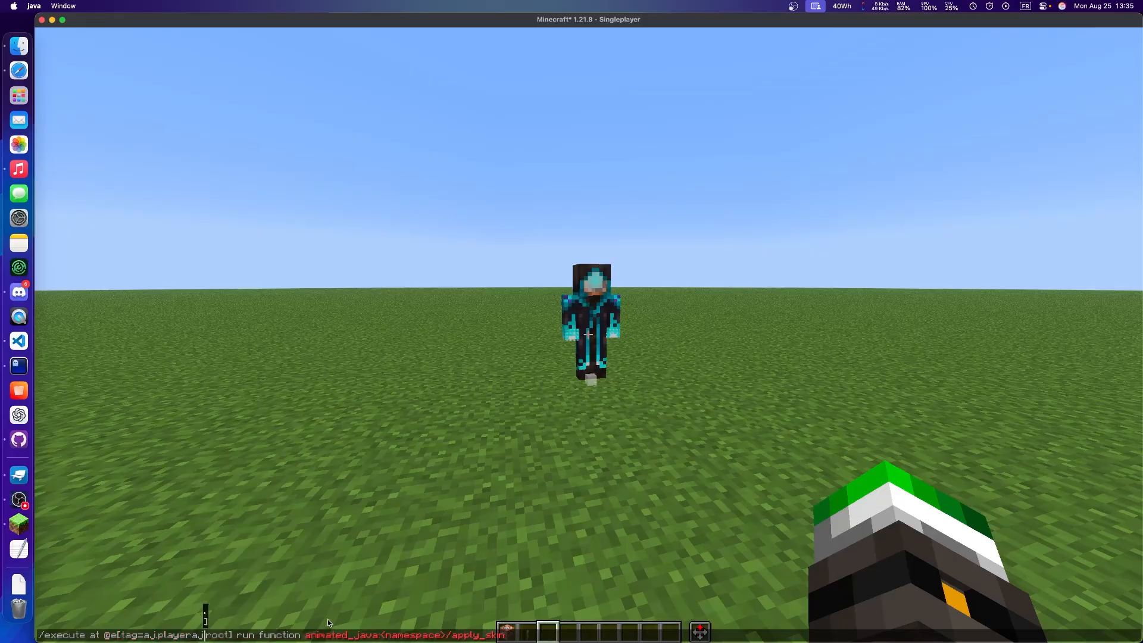
# Replace the namespace placeholder in the function path with playeraj and run animated_java:playeraj/apply_skin.
pyautogui.click(383, 637)
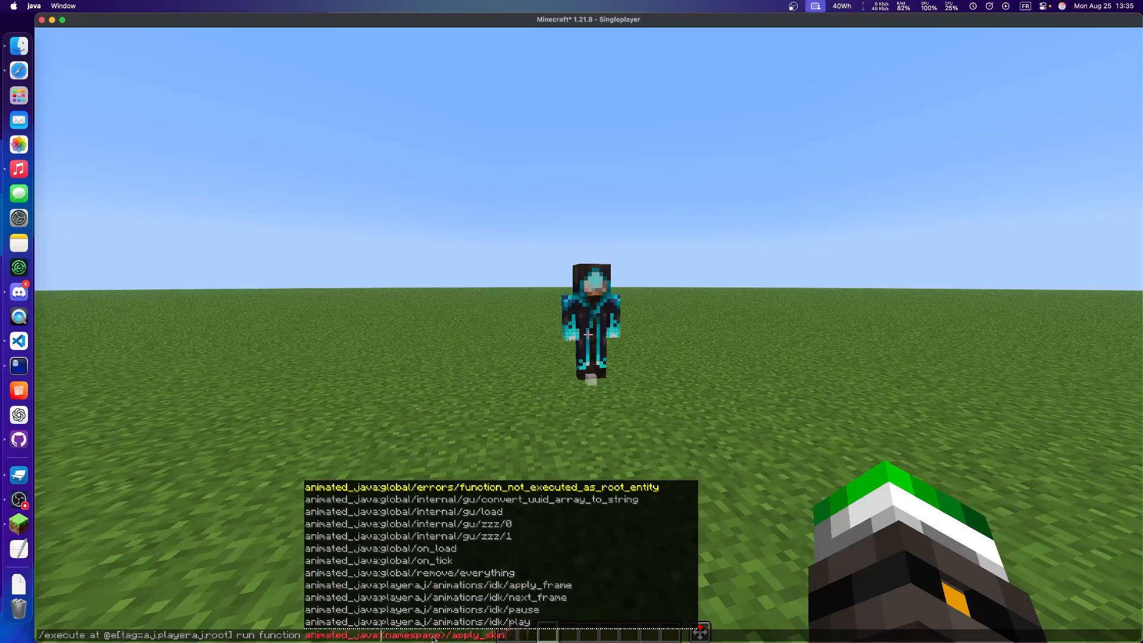
pyautogui.doubleClick(447, 636)
pyautogui.write('playeraj')
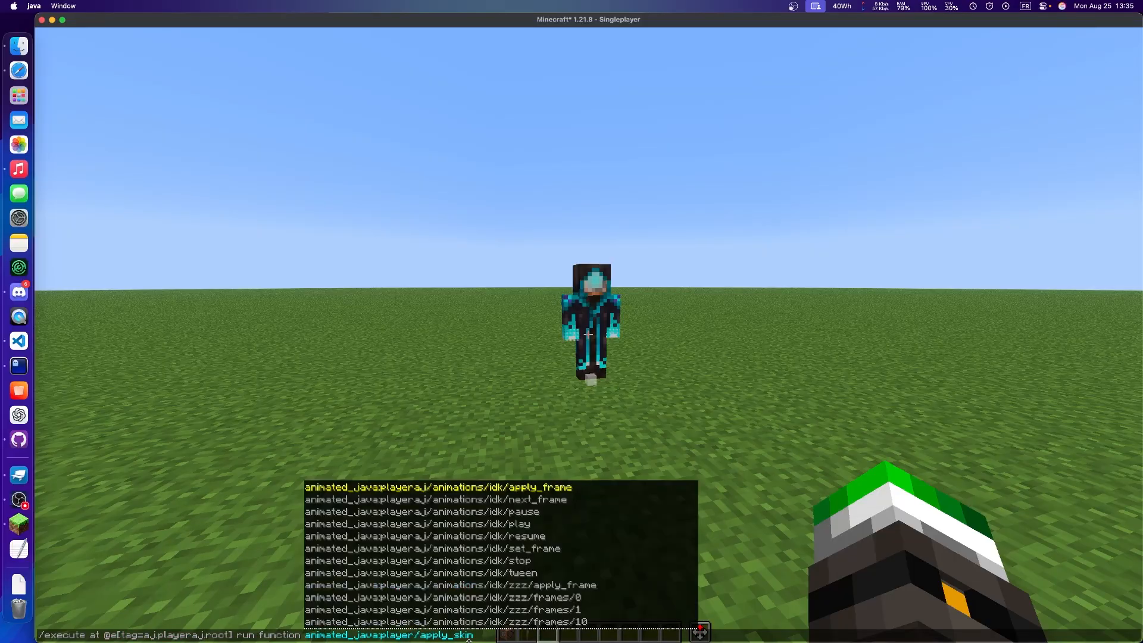
pyautogui.press('End')
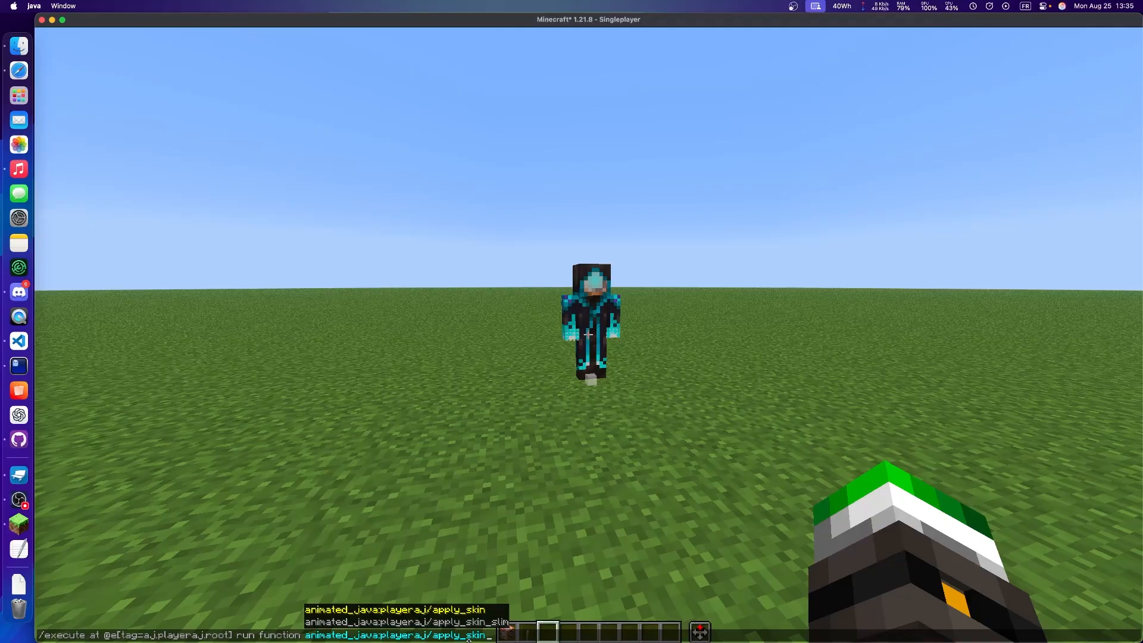
pyautogui.press('Return')
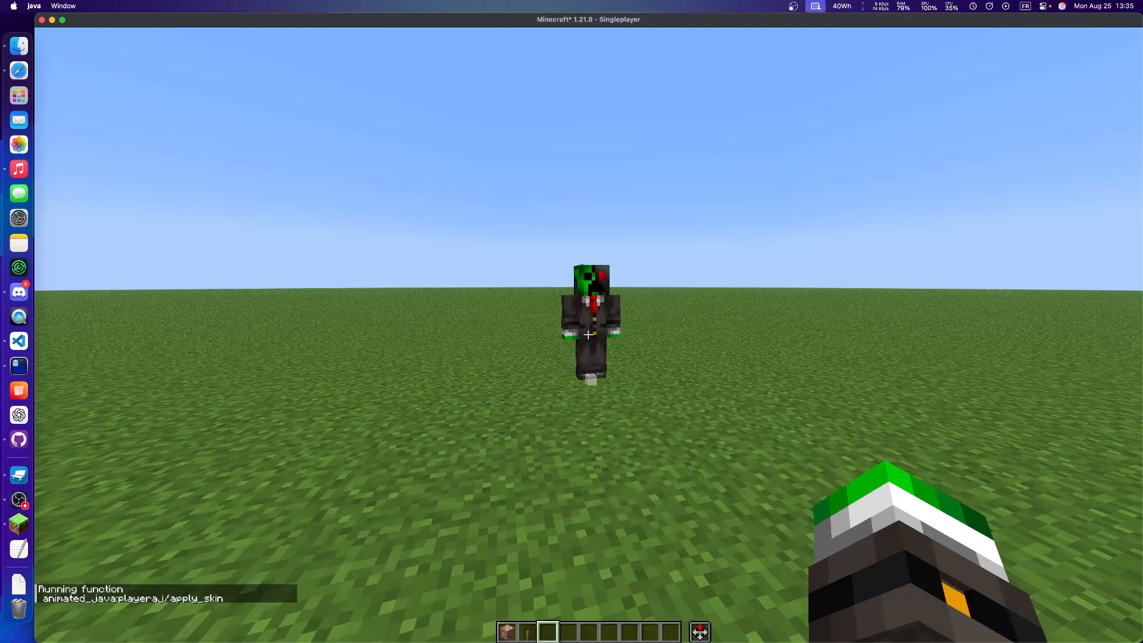
# Walk around the rig and zoom in to examine the applied skin on its face, torso, arms and back.
pyautogui.press('w')
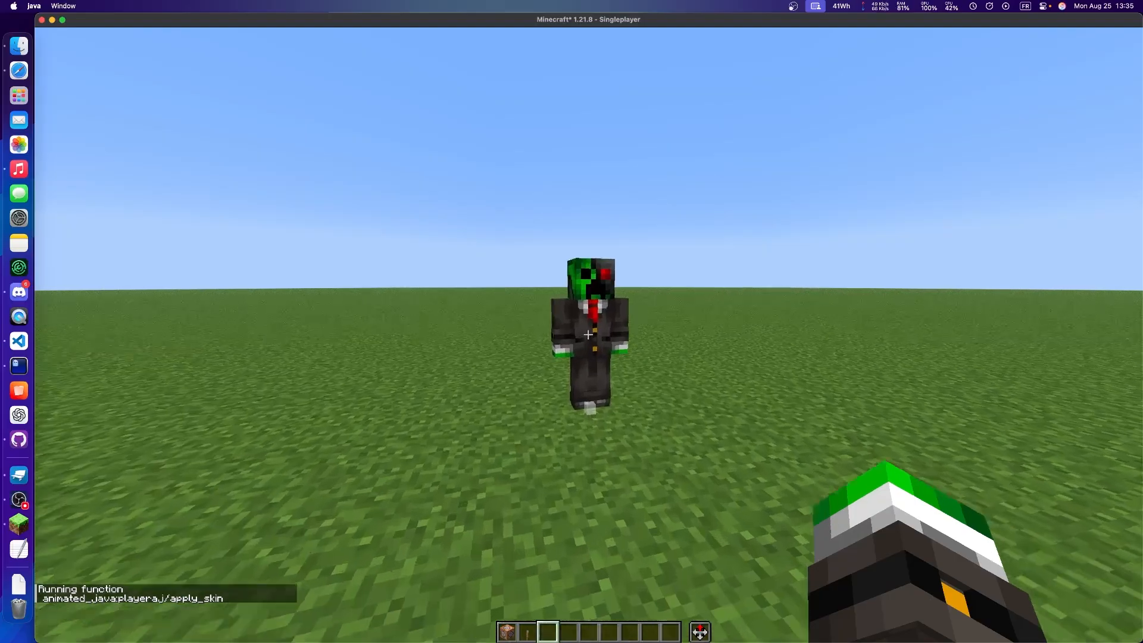
pyautogui.press('w')
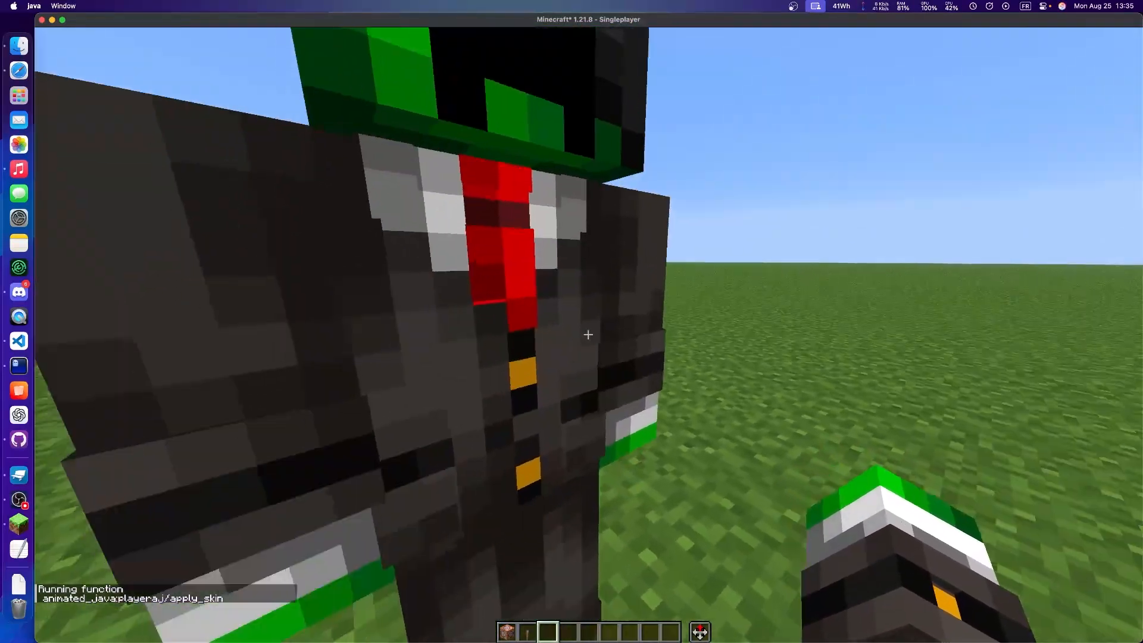
pyautogui.press('a')
pyautogui.press('d')
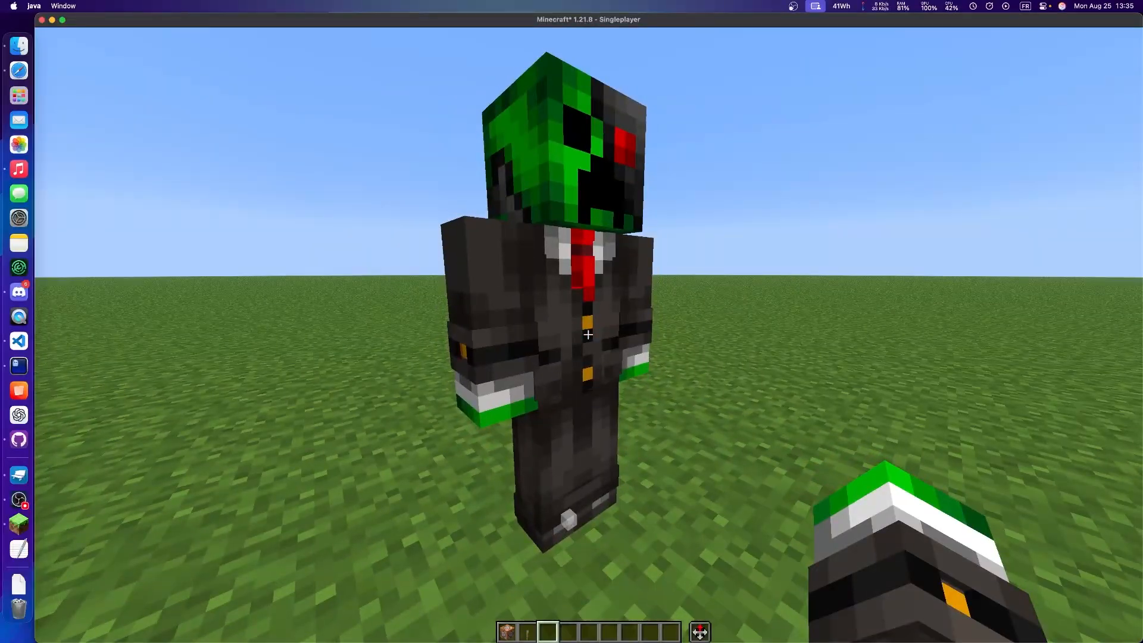
pyautogui.press('w')
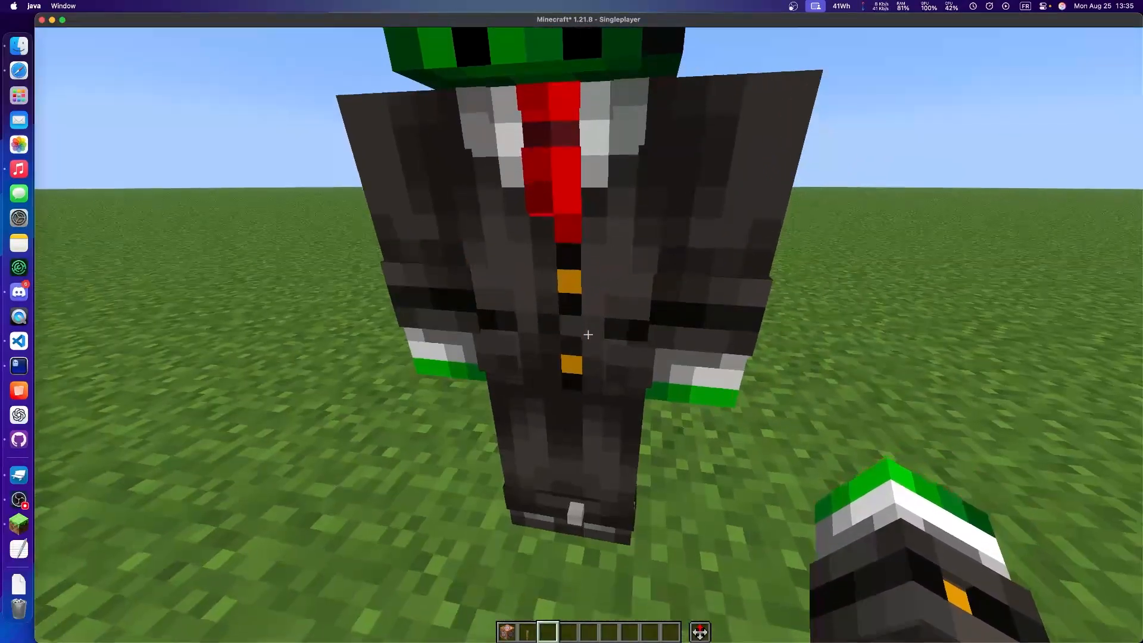
pyautogui.press('c')
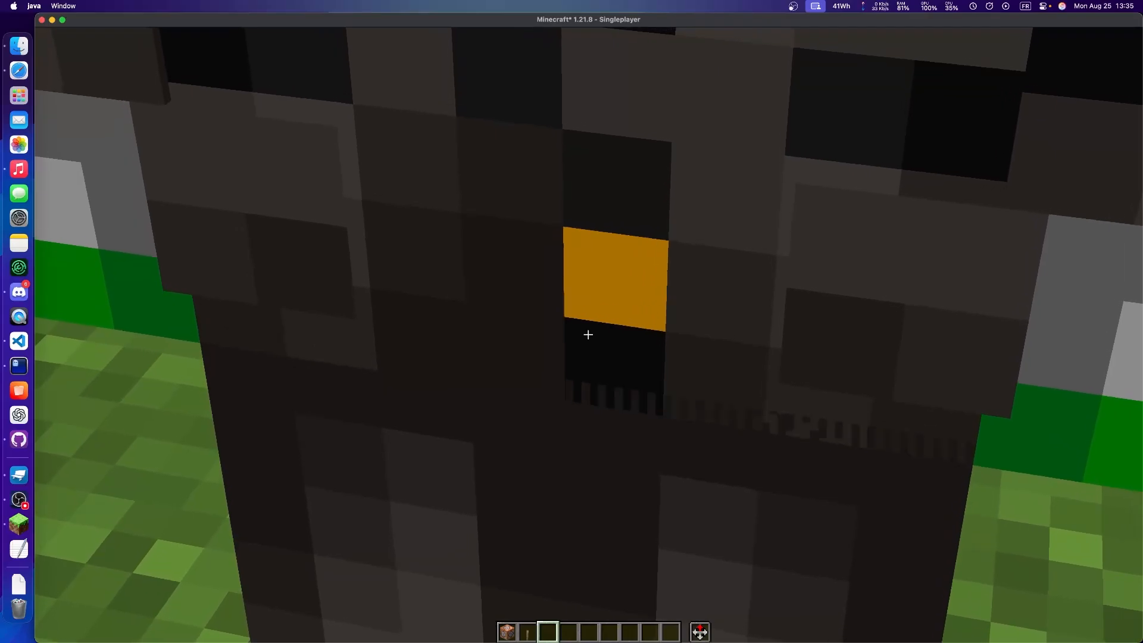
pyautogui.press('c')
pyautogui.press('s')
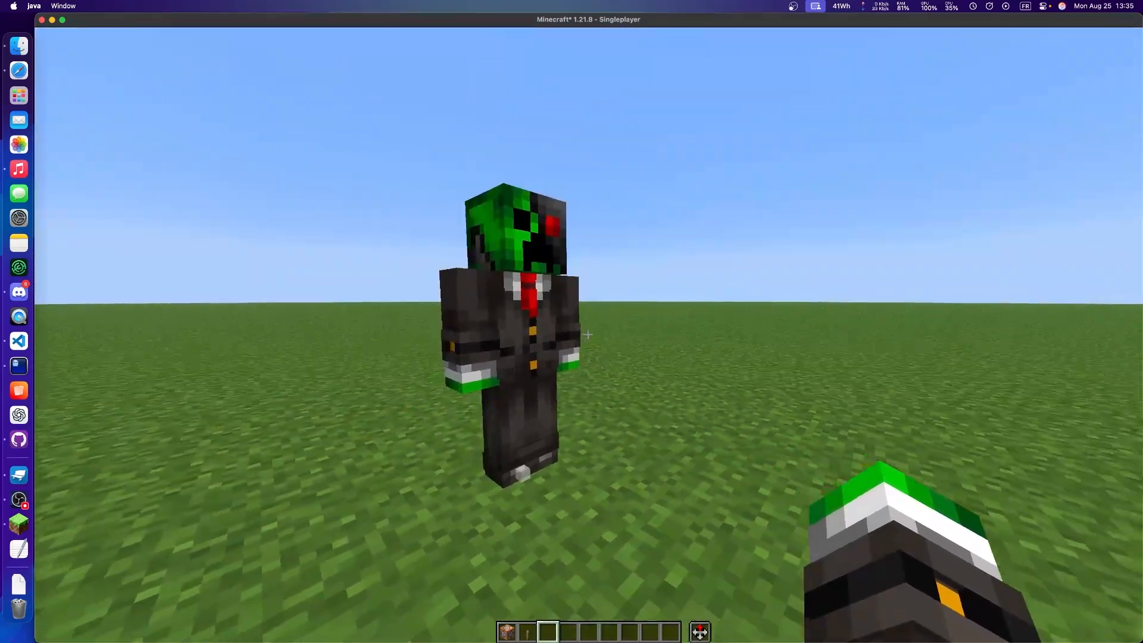
pyautogui.press('a')
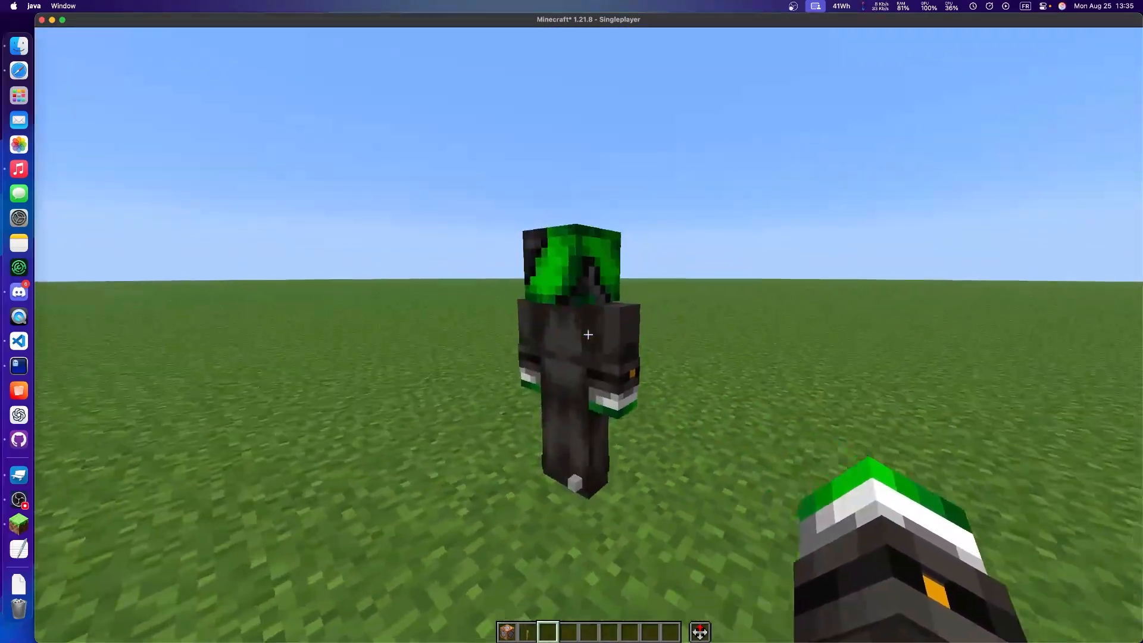
pyautogui.press('w')
pyautogui.press('d')
pyautogui.press('w')
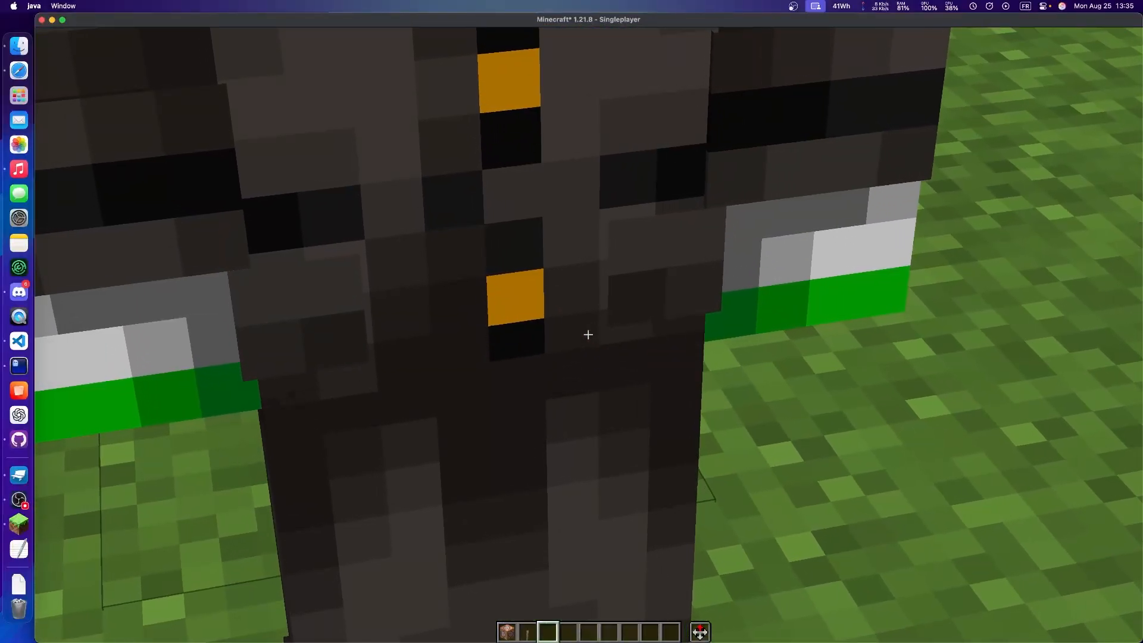
pyautogui.press('shift')
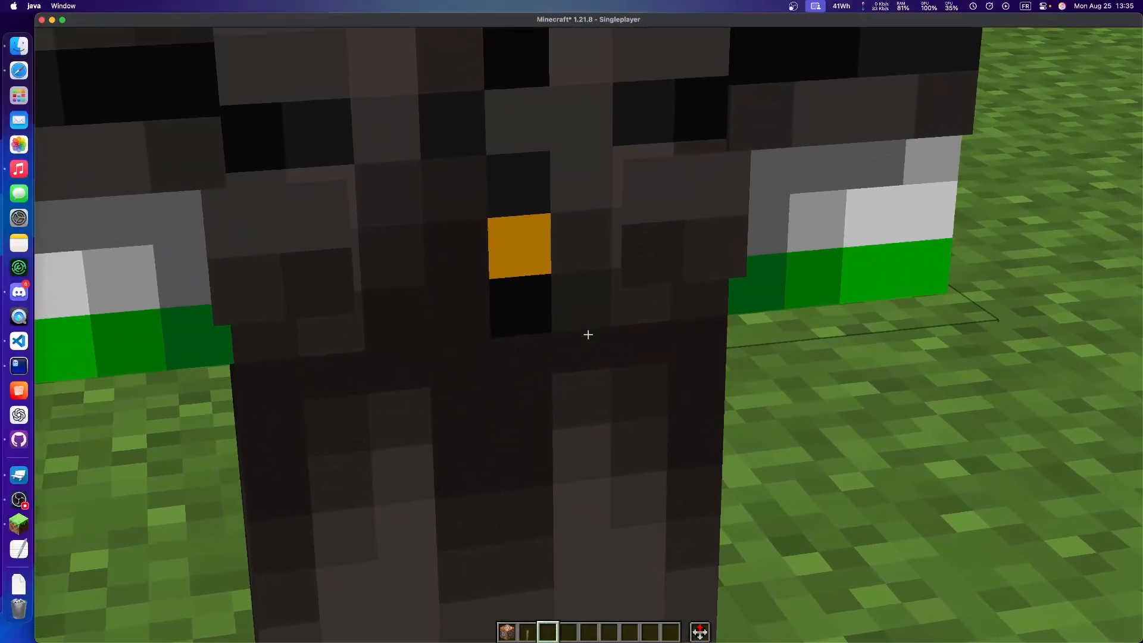
pyautogui.press('c')
pyautogui.press('a')
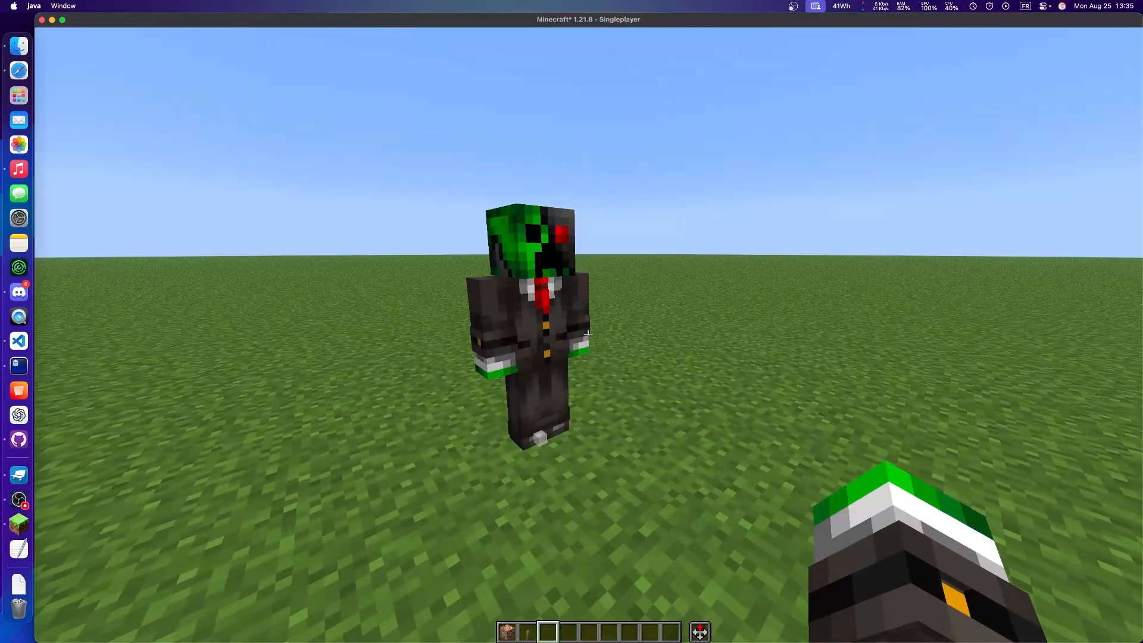
# Recall the apply_skin command, change its function to apply_skin_slim and run it.
pyautogui.press('t')
pyautogui.press('Up')
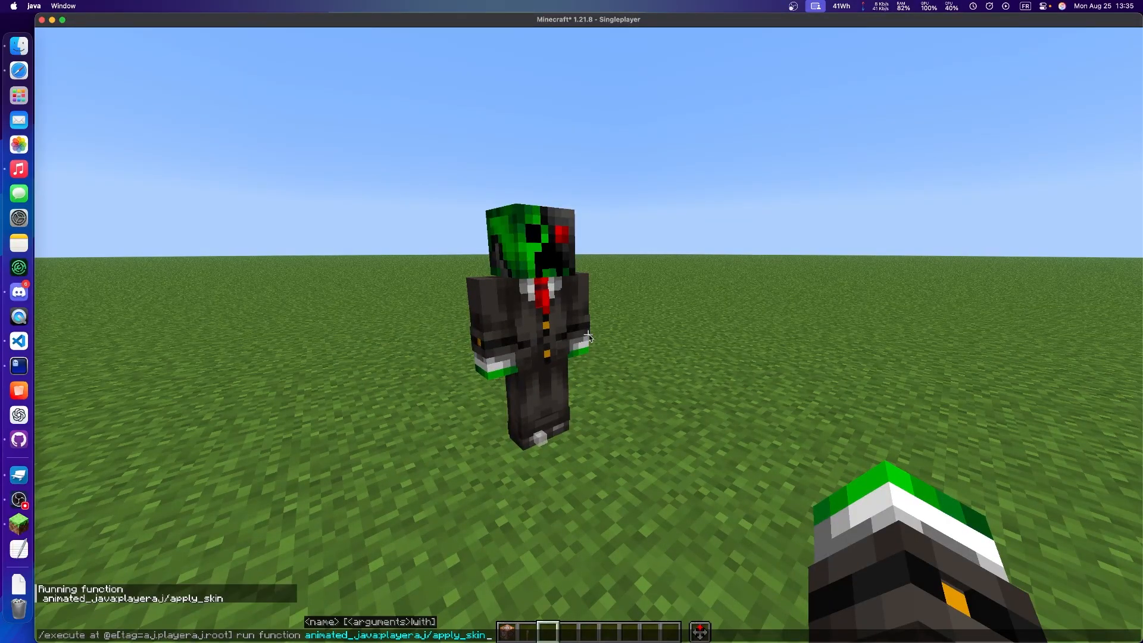
pyautogui.write('_slim')
pyautogui.press('Tab')
pyautogui.press('Return')
# Run apply_skin and apply_skin_slim alternately from the chat history, ending on apply_skin, and approach the rig.
pyautogui.press('t')
pyautogui.press('Up')
pyautogui.press('Up')
pyautogui.press('Return')
pyautogui.press('t')
pyautogui.press('Up')
pyautogui.press('Up')
pyautogui.press('Return')
pyautogui.press('t')
pyautogui.press('Up')
pyautogui.press('Up')
pyautogui.press('Return')
pyautogui.press('w')
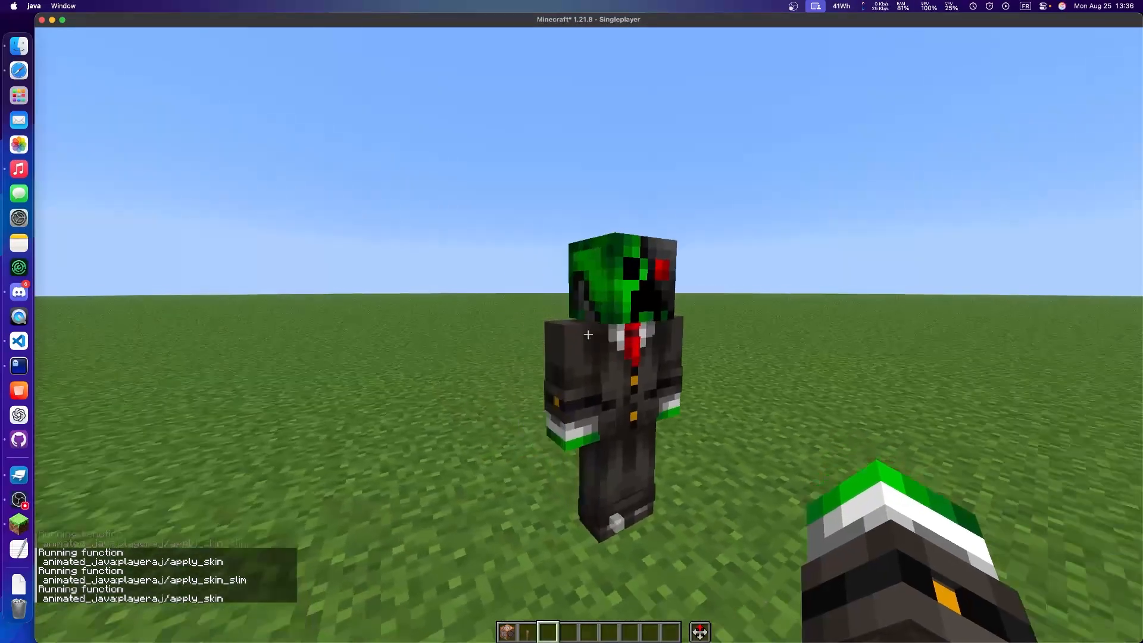
# Recall and highlight the apply_skin command for review, close the chat and inspect the rig up close.
pyautogui.press('t')
pyautogui.press('Up')
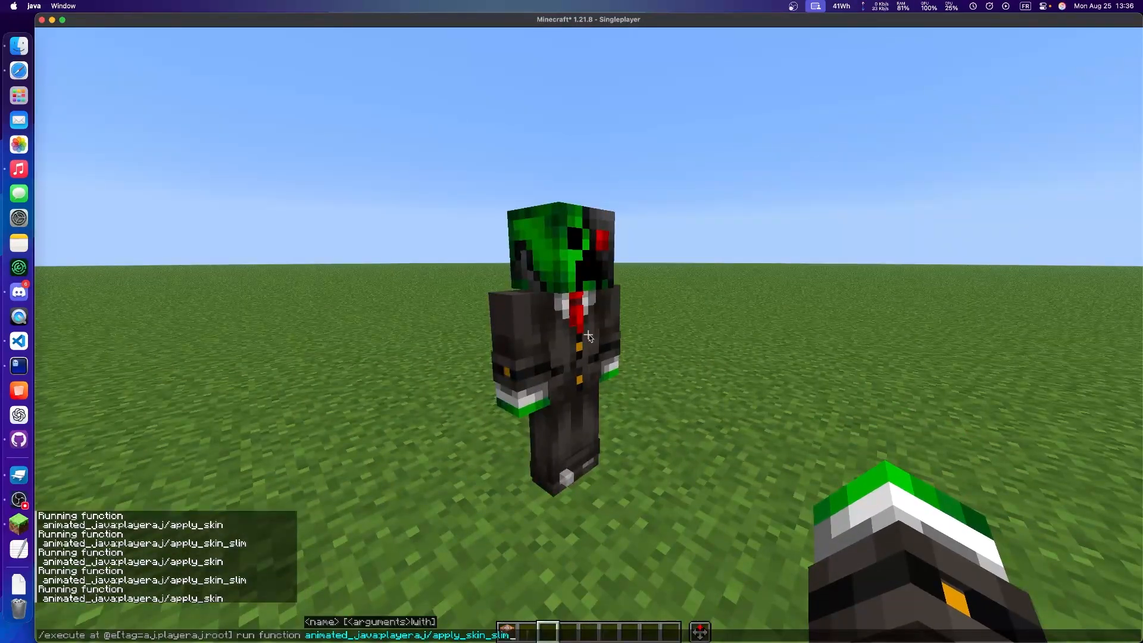
pyautogui.press('shift+super+Left')
pyautogui.press('shift+super+Left')
pyautogui.press('shift+super+Left')
pyautogui.press('shift+super+Left')
pyautogui.press('shift+super+Left')
pyautogui.press('shift+super+Left')
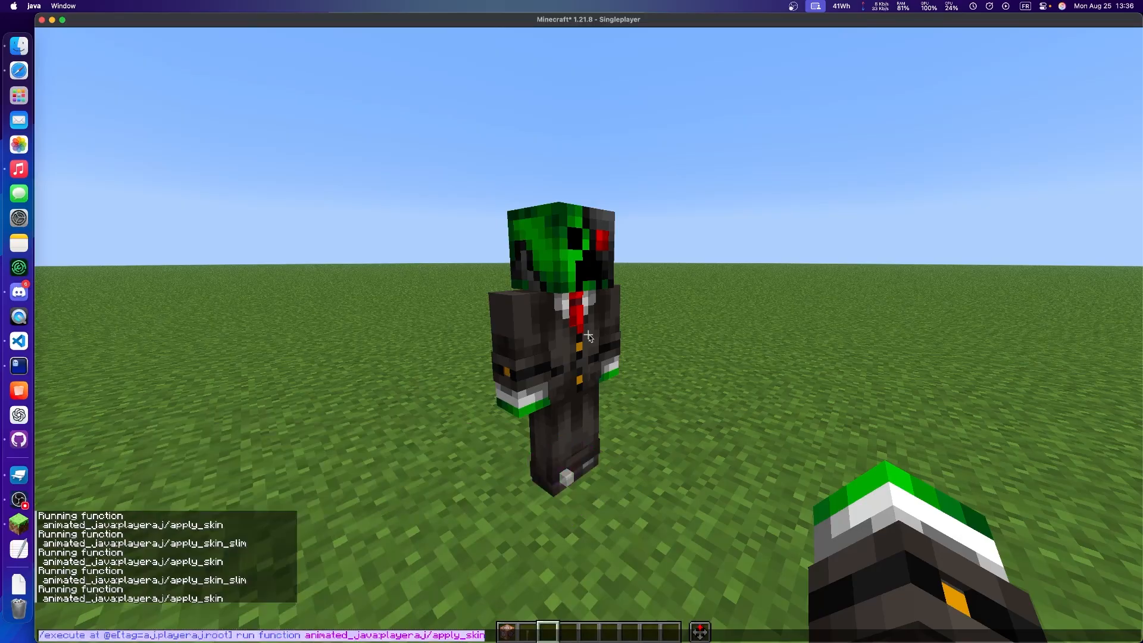
pyautogui.press('Escape')
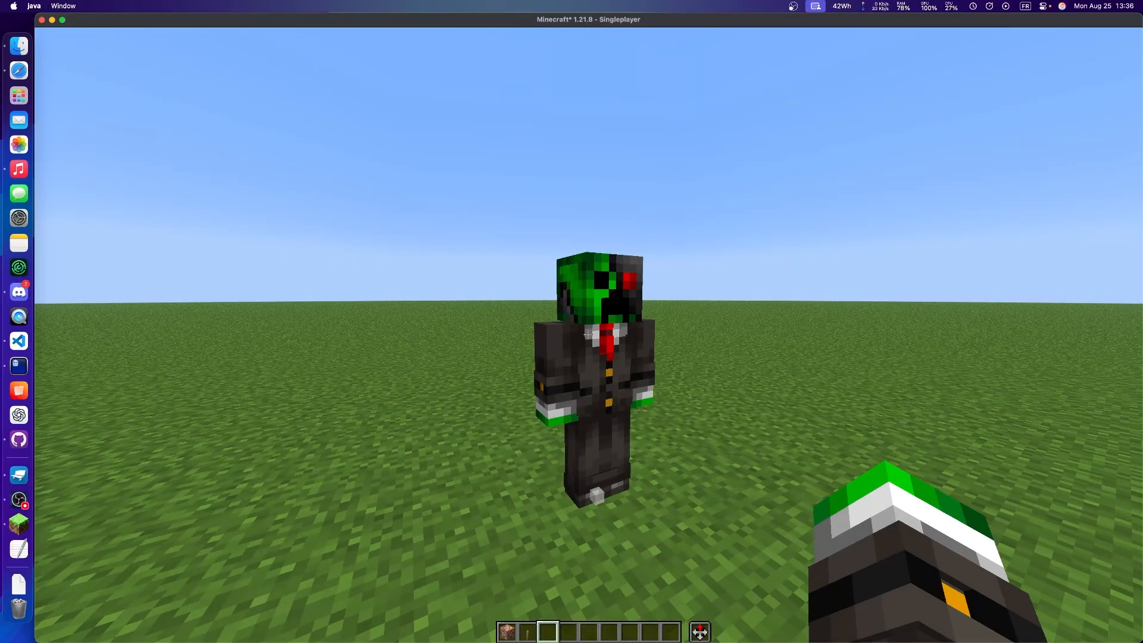
pyautogui.press('w')
pyautogui.press('d')
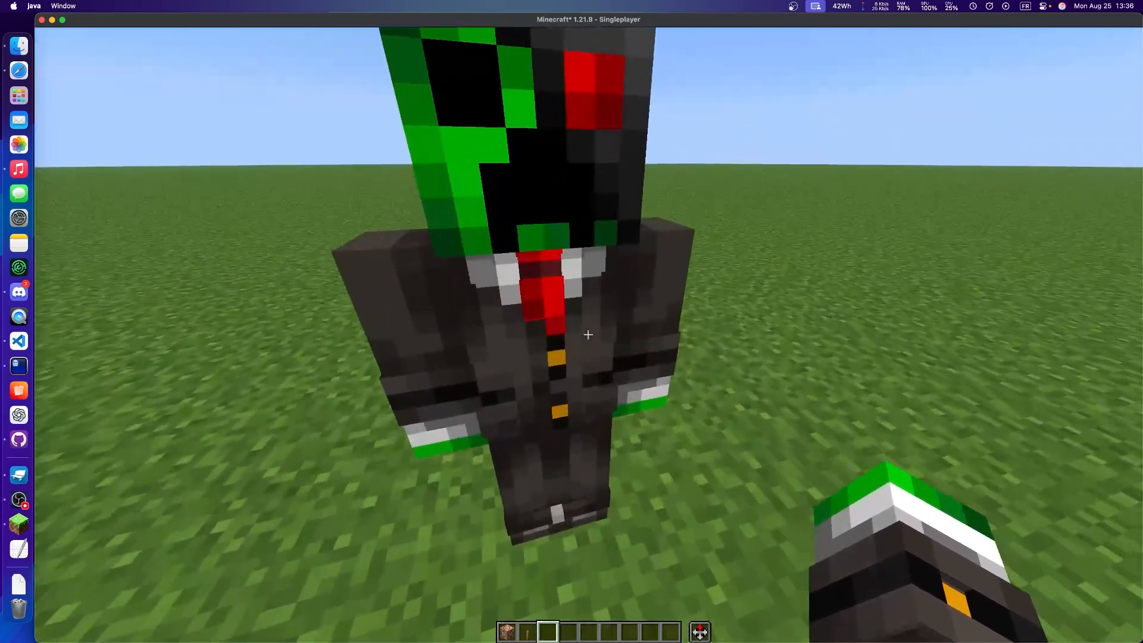
pyautogui.press('s')
# Glance at the recalled chat command, close it, switch to Safari and open the Documentation page of the Animated Java website.
pyautogui.press('t')
pyautogui.press('Up')
pyautogui.press('Escape')
pyautogui.press('t')
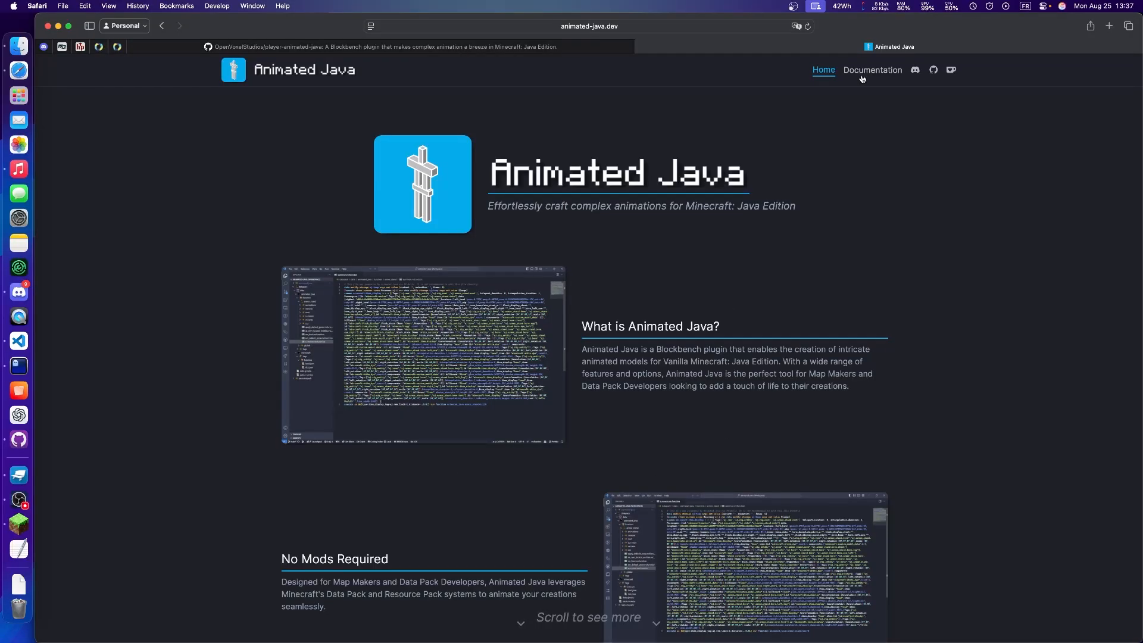
pyautogui.click(863, 75)
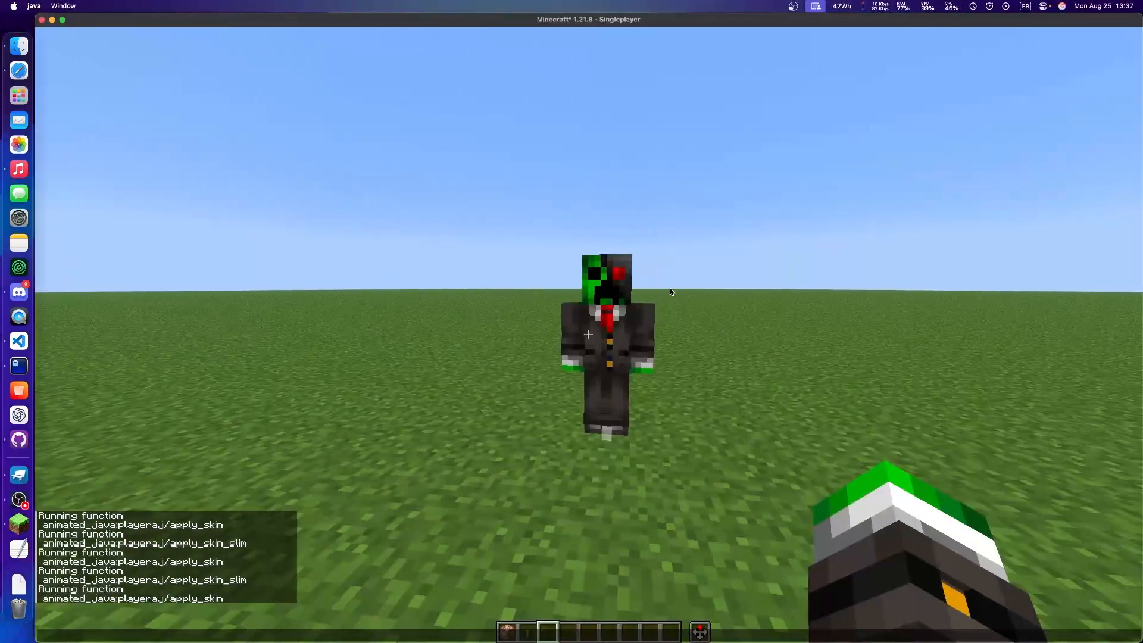
# In the Minecraft chat, begin the command /execute as @e[tag=aj.playeraj.root] run function.
pyautogui.write('/')
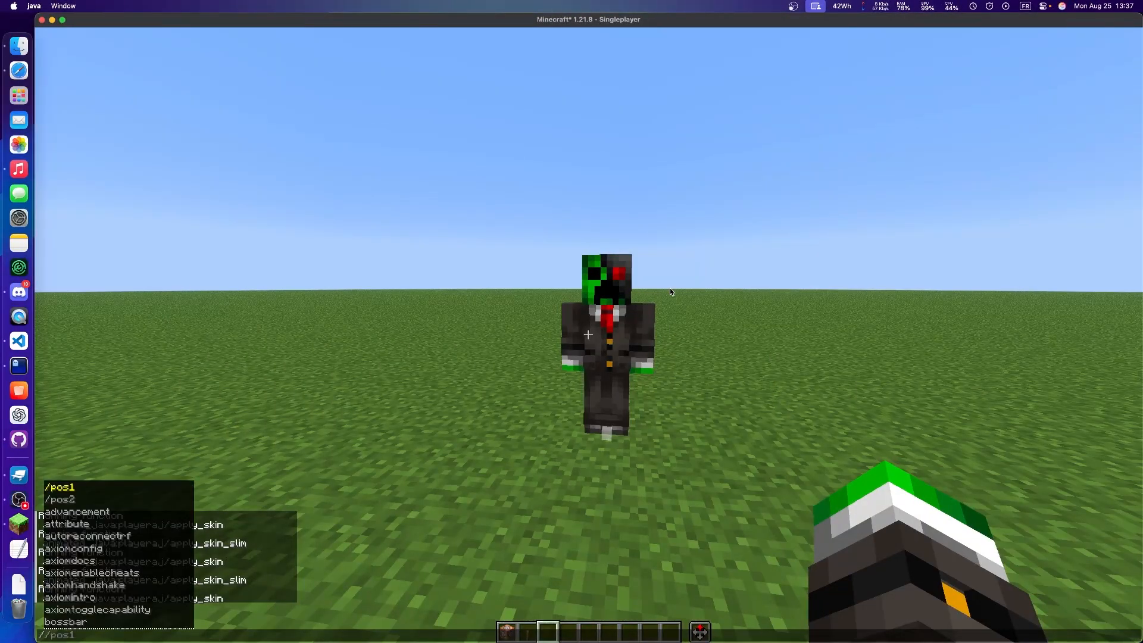
pyautogui.write('execute as @e[tag=aj]')
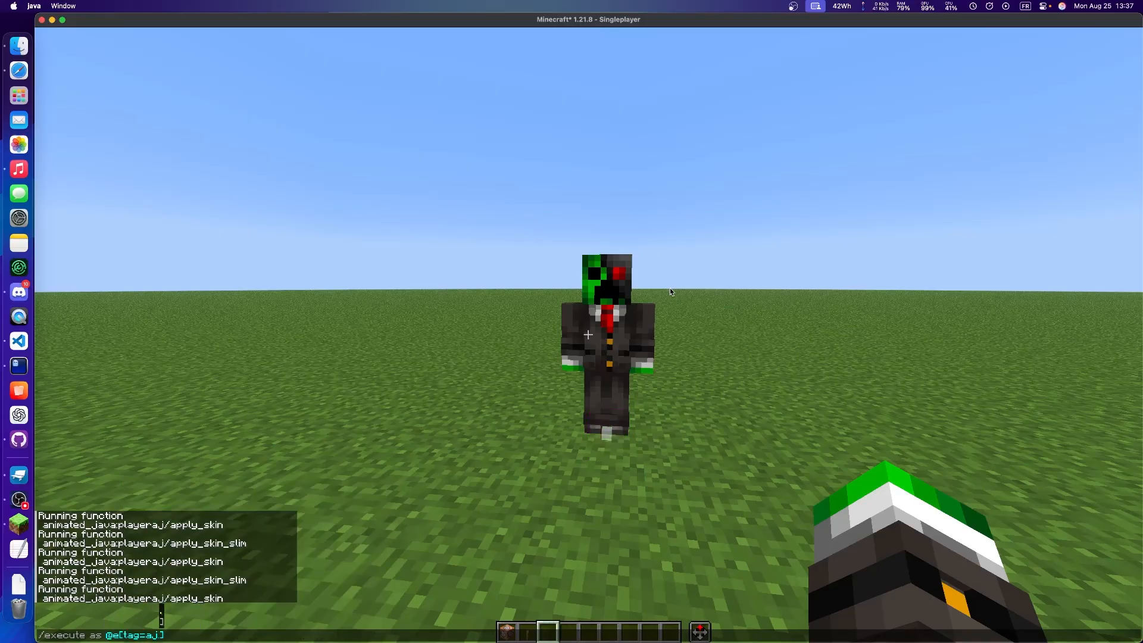
pyautogui.write('.playeraj.root')
pyautogui.press('Right')
pyautogui.write('run function')
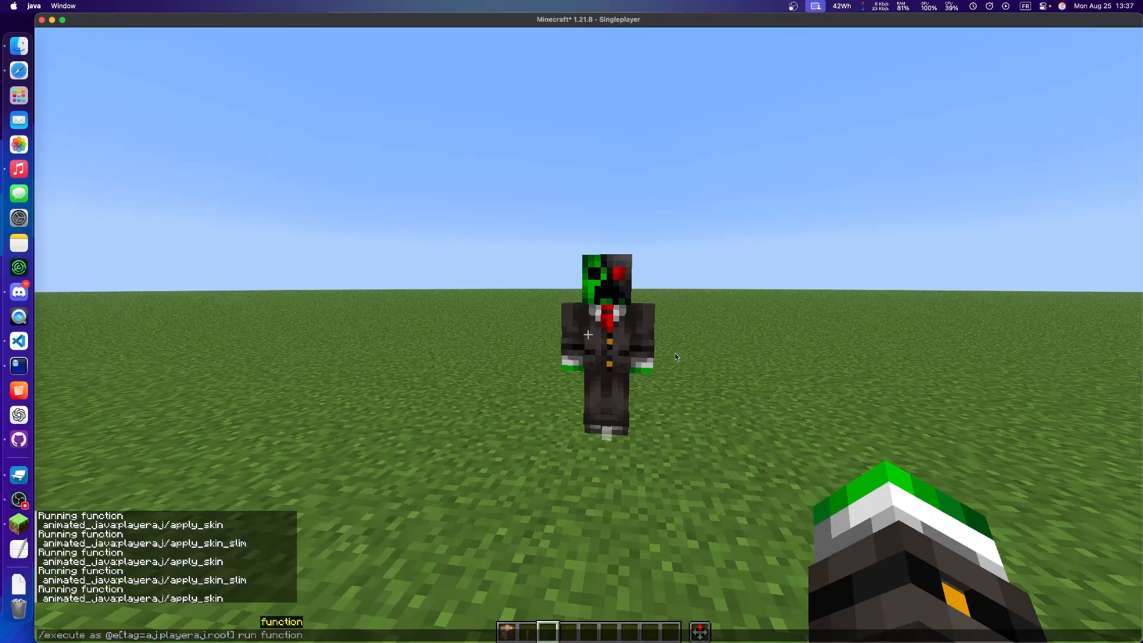
# Extend the command with the function path animated_java:playeraj/animations/idk/.
pyautogui.write(' animated_')
pyautogui.press('Escape')
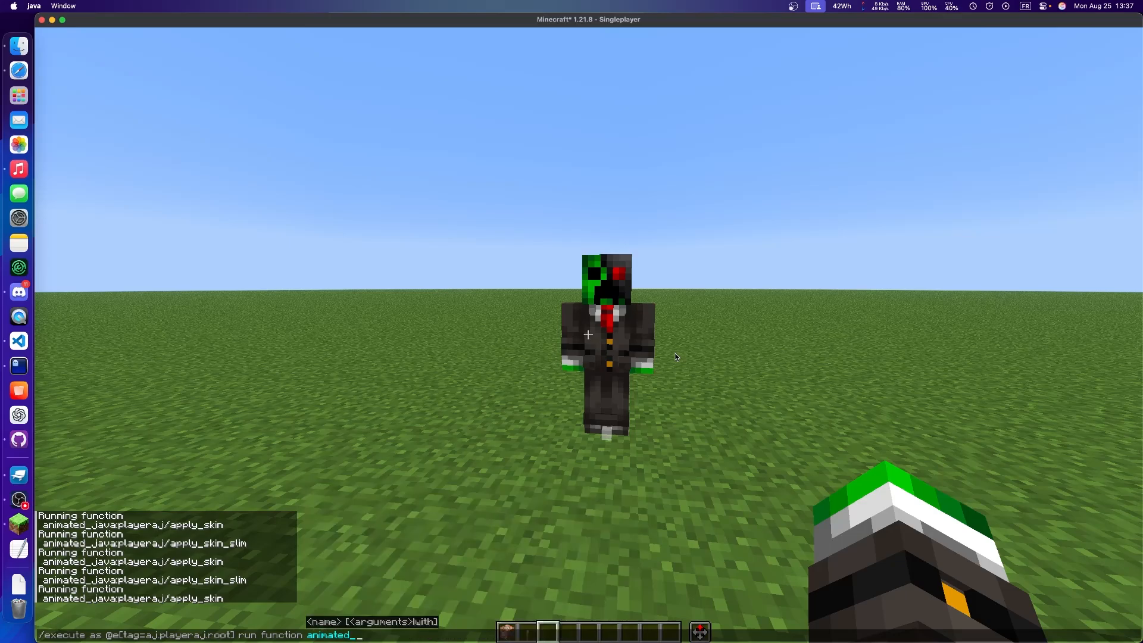
pyautogui.write('java:playeraj/')
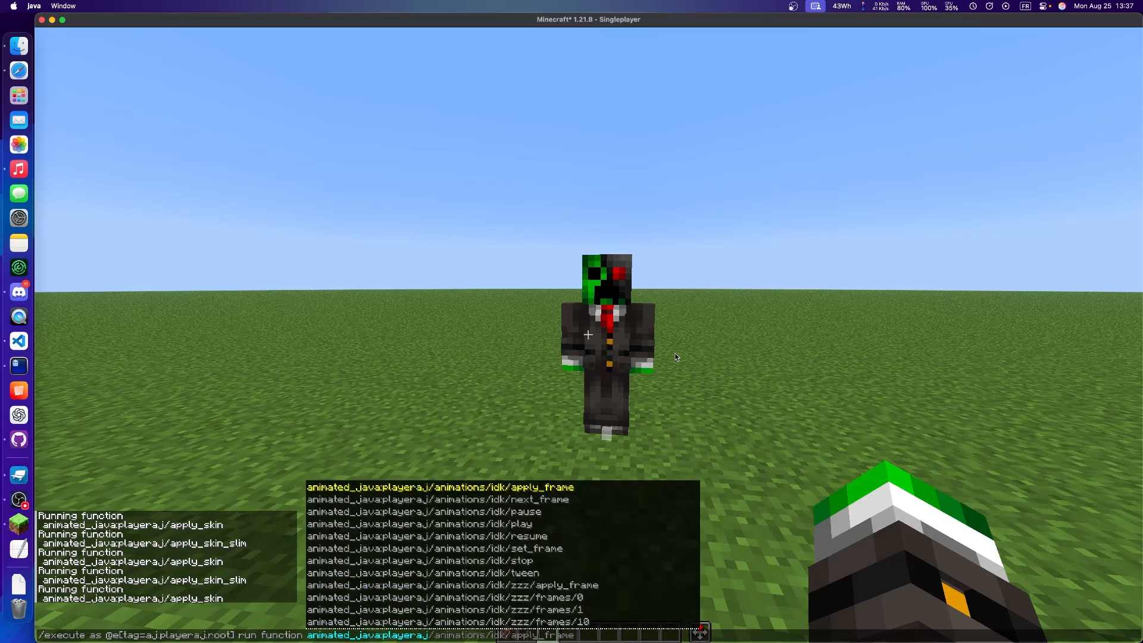
pyautogui.write('animations/idk/')
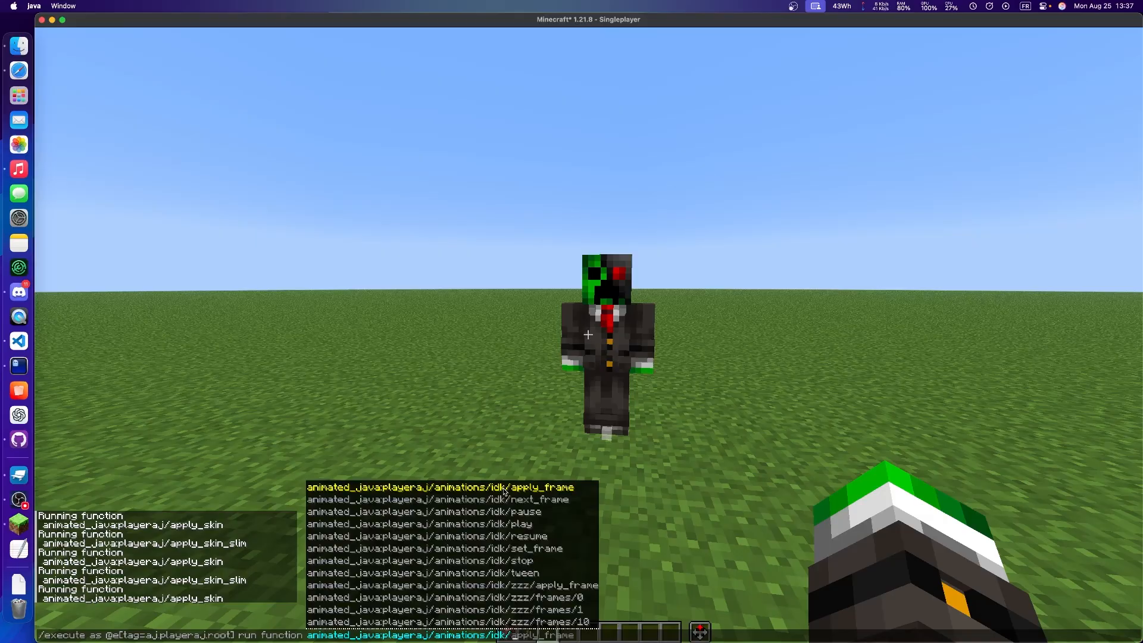
# Enter play, stop and pause in turn as the idk animation's function, clearing each one.
pyautogui.write('play')
pyautogui.hotkey('shift', 'Left')
pyautogui.hotkey('shift', 'Left')
pyautogui.hotkey('shift', 'Left')
pyautogui.hotkey('shift', 'Left')
pyautogui.press('BackSpace')
pyautogui.write('stop')
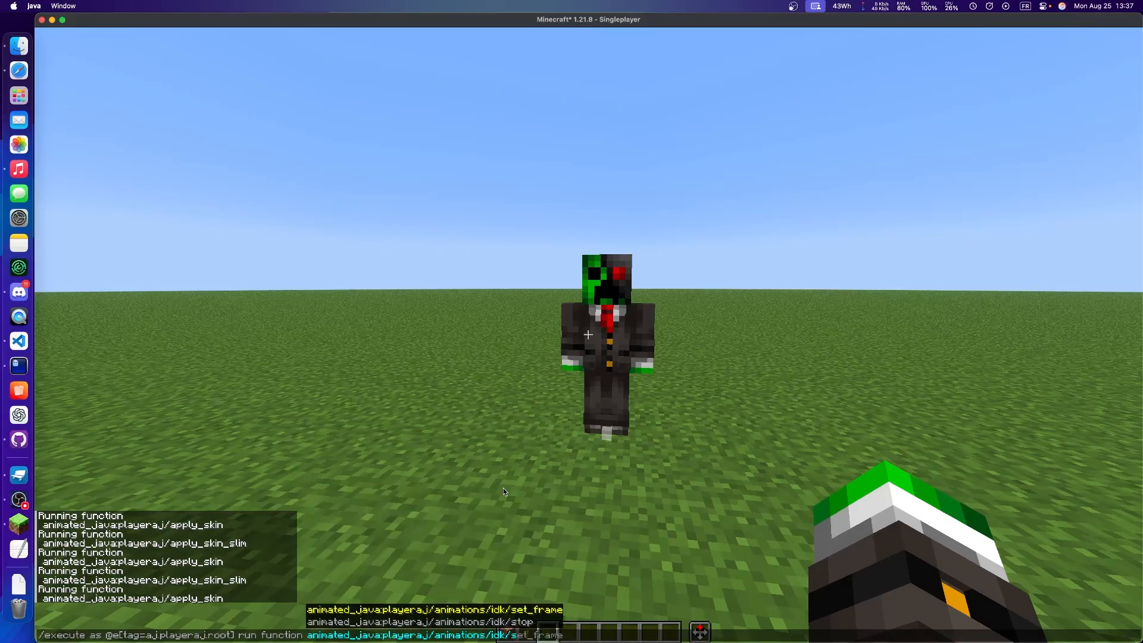
pyautogui.press('BackSpace')
pyautogui.press('BackSpace')
pyautogui.press('BackSpace')
pyautogui.press('BackSpace')
pyautogui.write('paus')
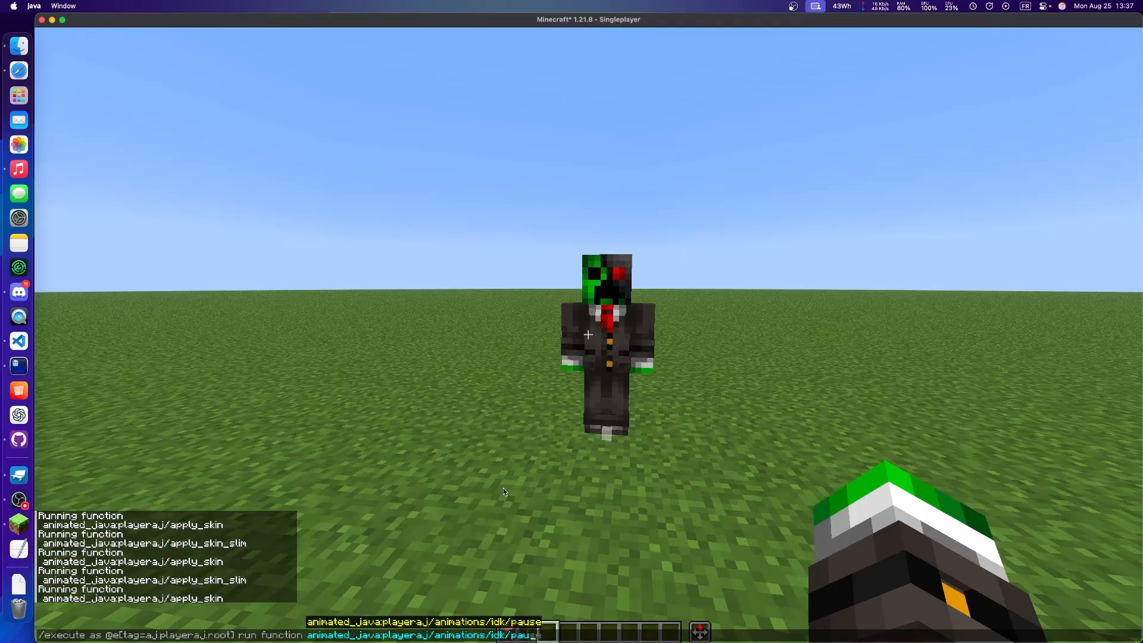
pyautogui.press('BackSpace')
pyautogui.press('BackSpace')
pyautogui.press('BackSpace')
pyautogui.press('BackSpace')
# Complete the idk animation function path with play, then select and copy the entire command.
pyautogui.write('play')
pyautogui.press('shift+super+Left')
pyautogui.press('shift+super+Left')
pyautogui.press('shift+super+Left')
pyautogui.press('shift+super+Left')
pyautogui.press('shift+super+Left')
pyautogui.press('shift+super+Left')
pyautogui.press('super+c')
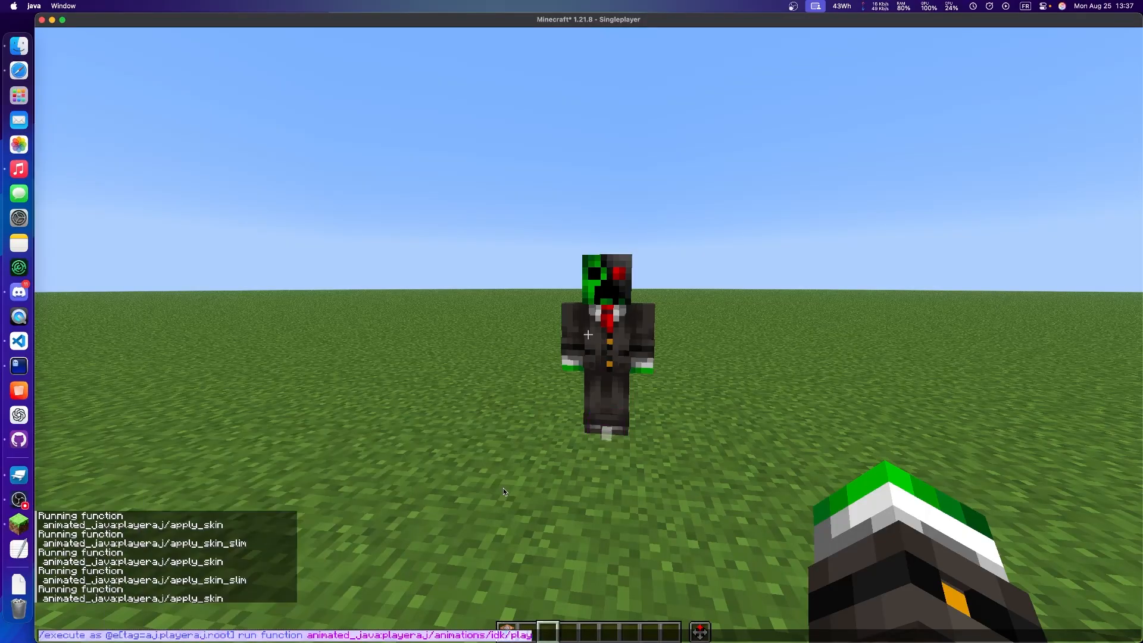
# Hide the game HUD and run the copied command that plays the rig's idk animation.
pyautogui.press('Escape')
pyautogui.press('F1')
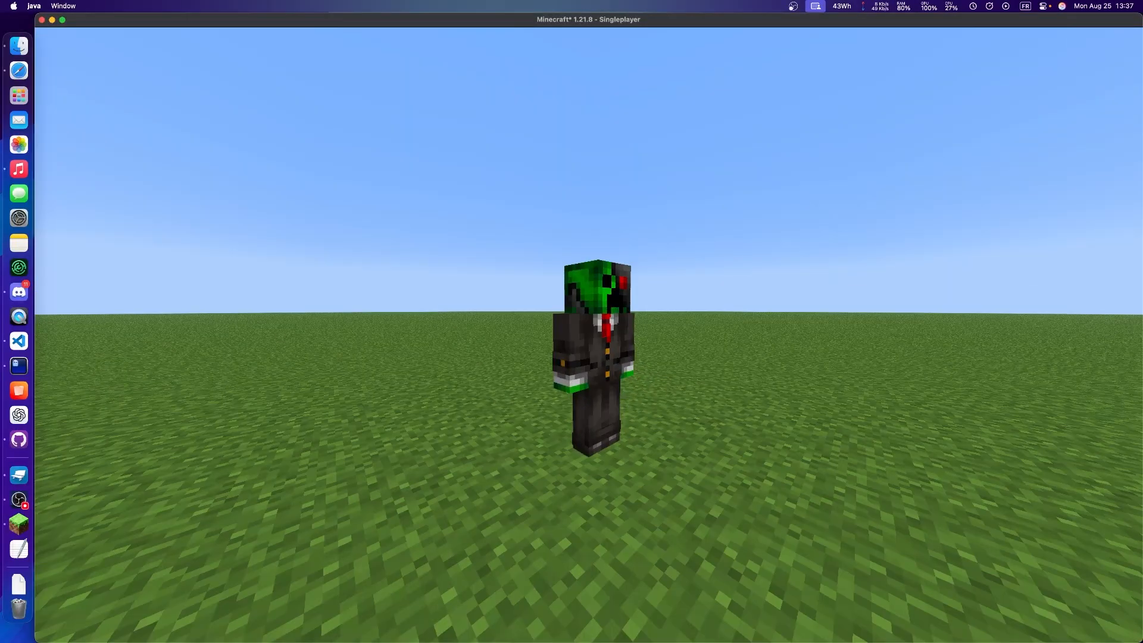
pyautogui.press('t')
pyautogui.press('super+v')
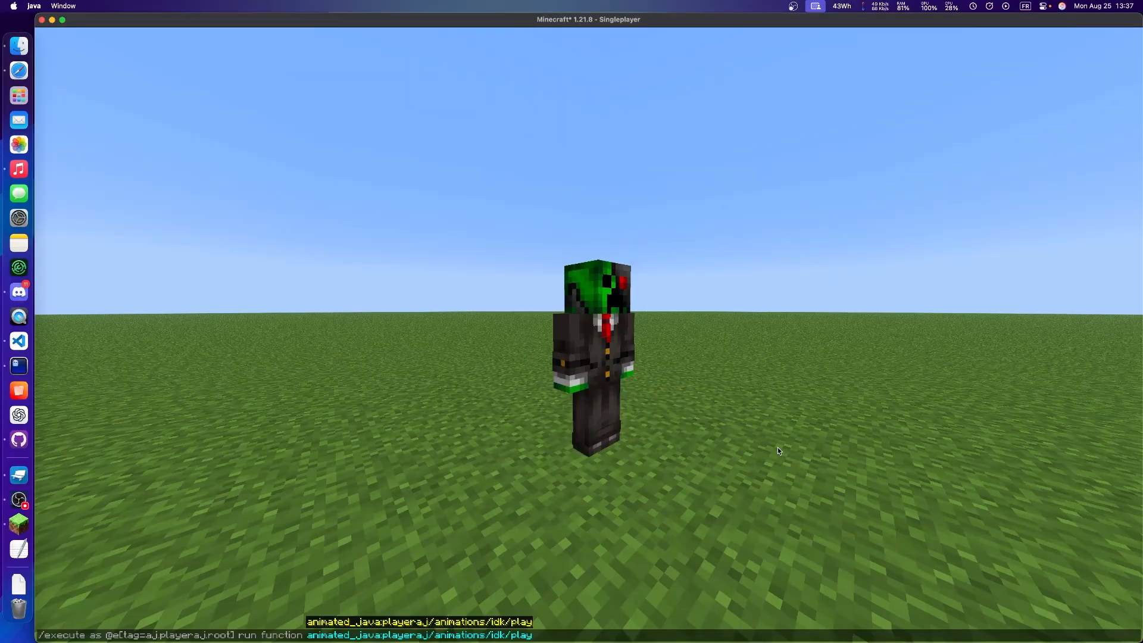
pyautogui.press('Return')
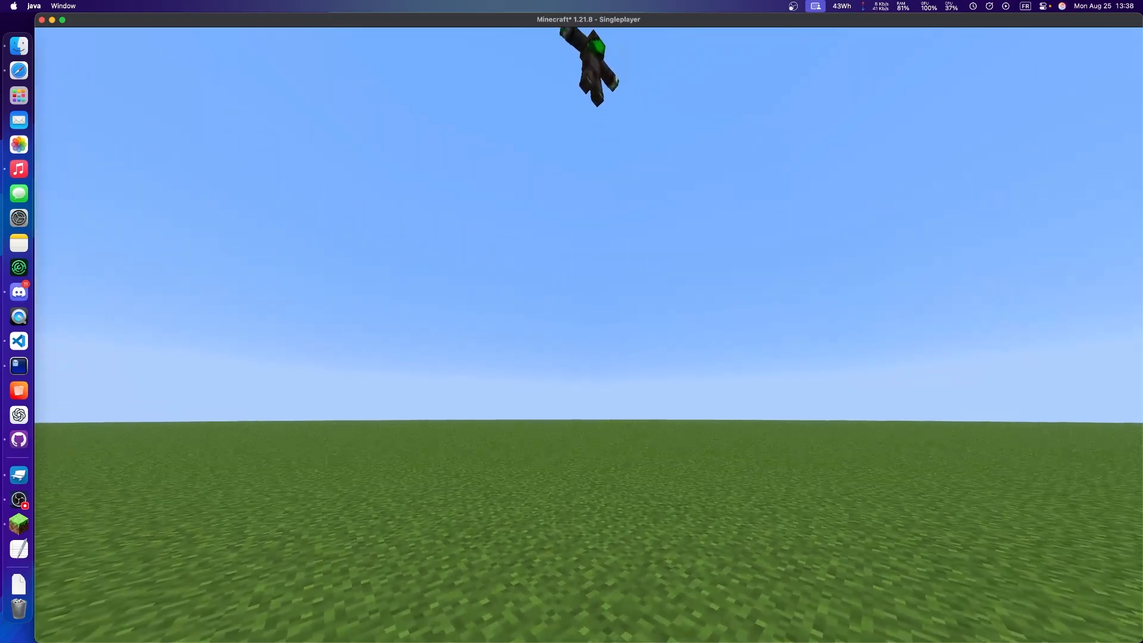
# Rerun the previous command to replay the rig's idk animation.
pyautogui.press('t')
pyautogui.press('Up')
pyautogui.press('Return')
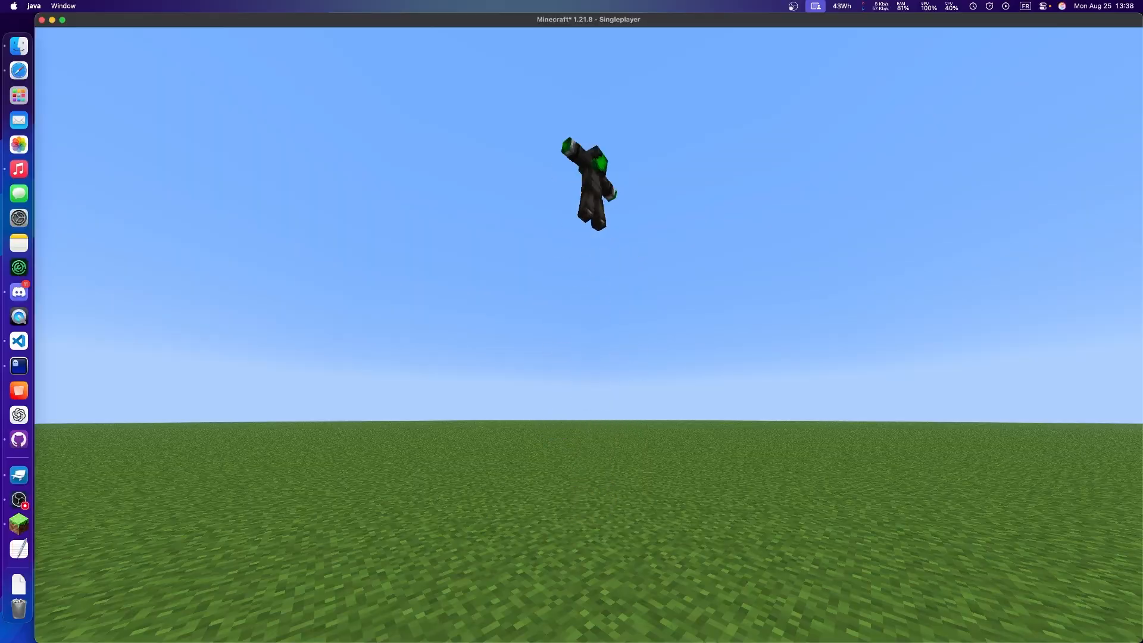
# Rerun the earlier animated_java:playeraj/set_skin command with name "OpenVoxel" on the nearest rig root.
pyautogui.press('t')
pyautogui.press('Up')
pyautogui.press('Up')
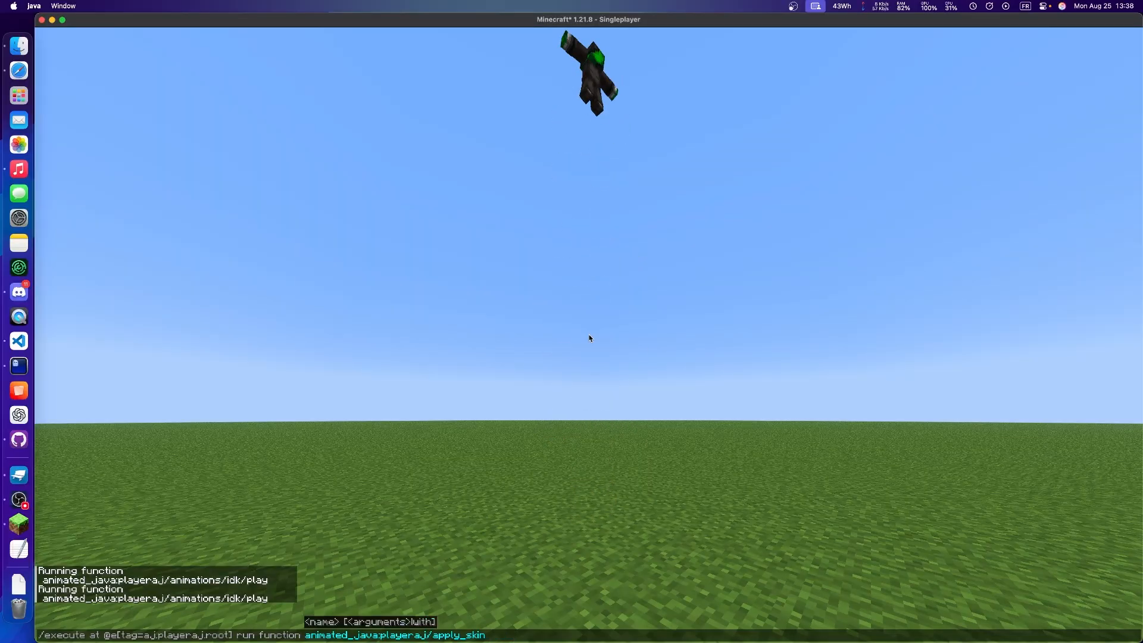
pyautogui.press('Up')
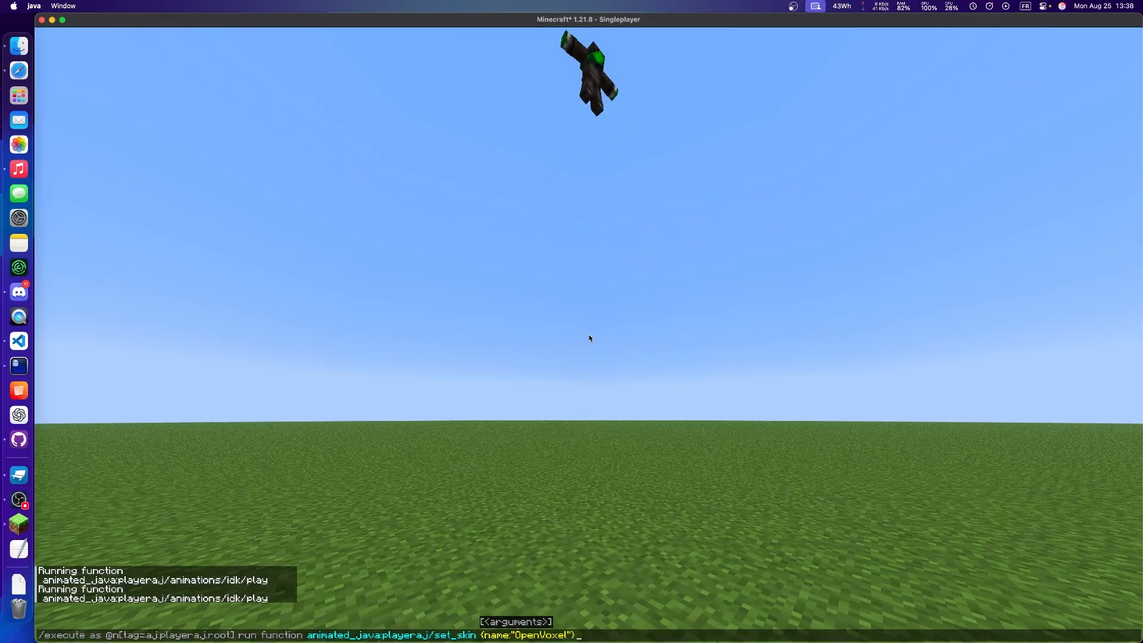
pyautogui.press('Return')
# Run animated_java:playeraj/animations/idk/play again on the reskinned rig and restore the game HUD.
pyautogui.press('t')
pyautogui.press('Up')
pyautogui.press('Up')
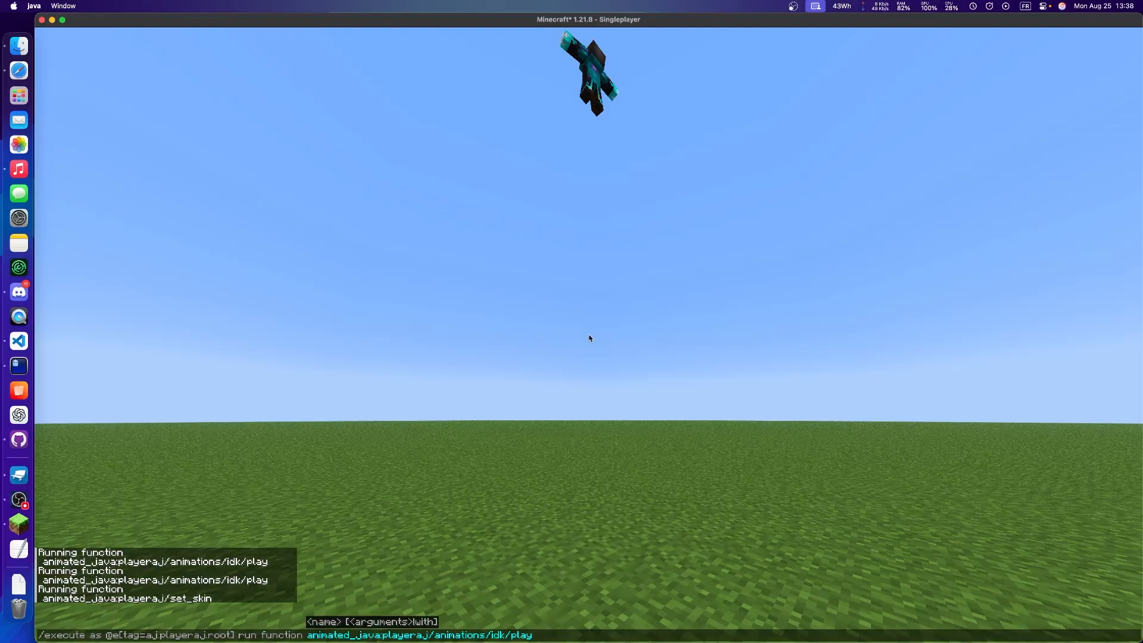
pyautogui.press('Return')
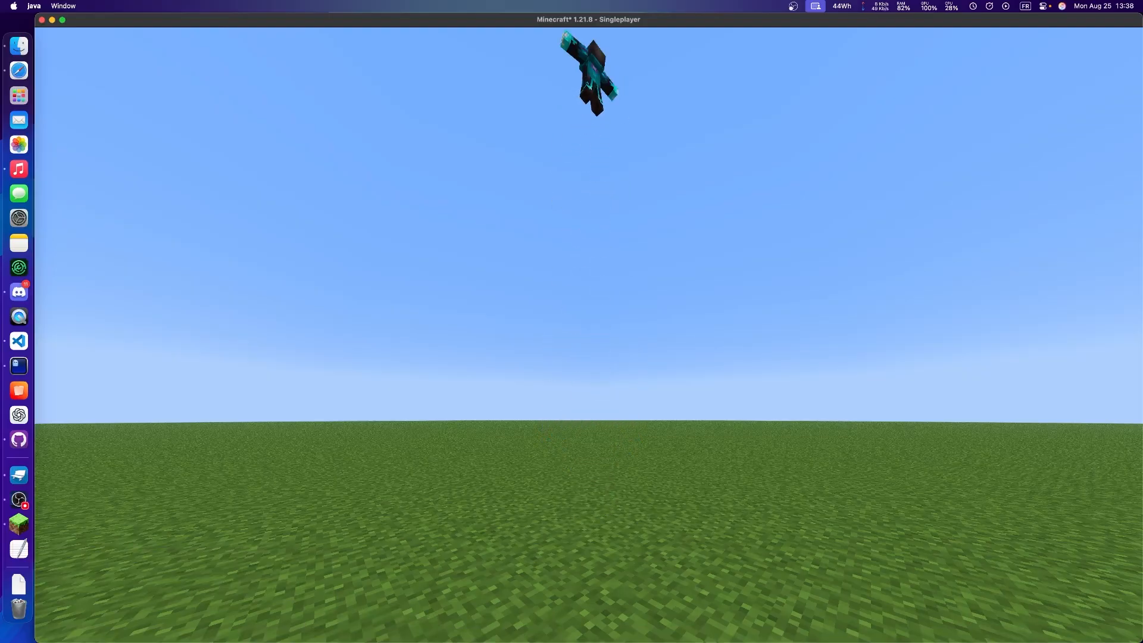
pyautogui.press('F1')
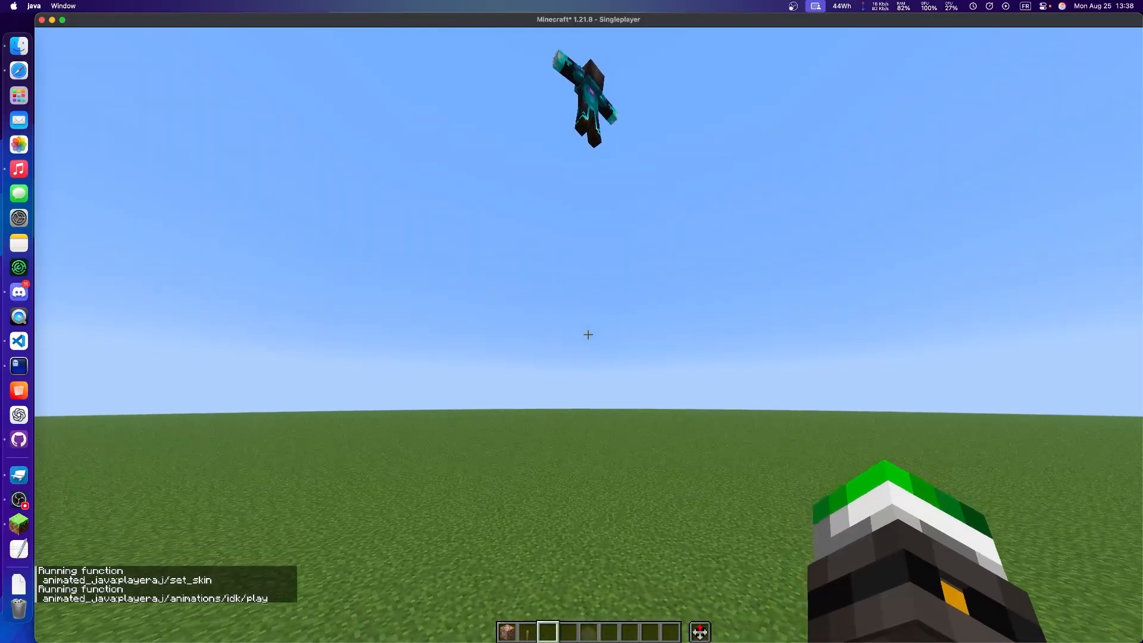